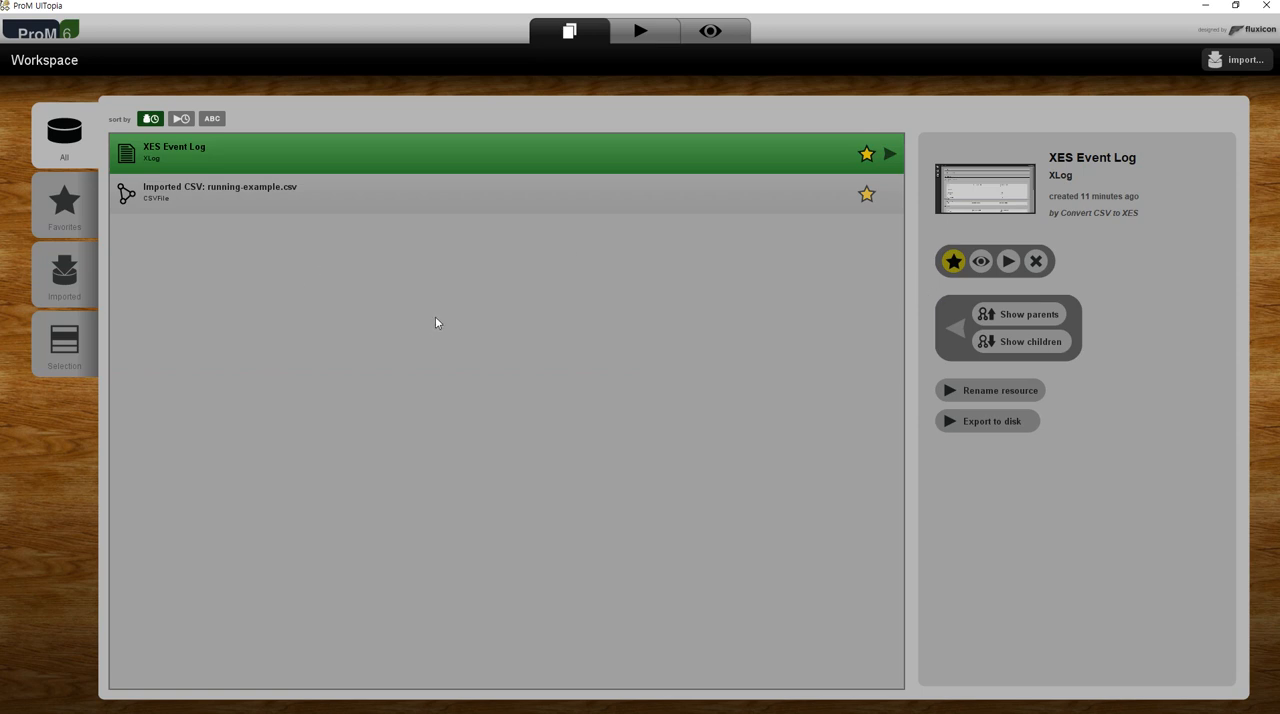
- Select the XES Event Log and open its visualisation on the dashboard with key data and events-per-case charts
{"action": "left_click", "coordinate": [343, 193]}
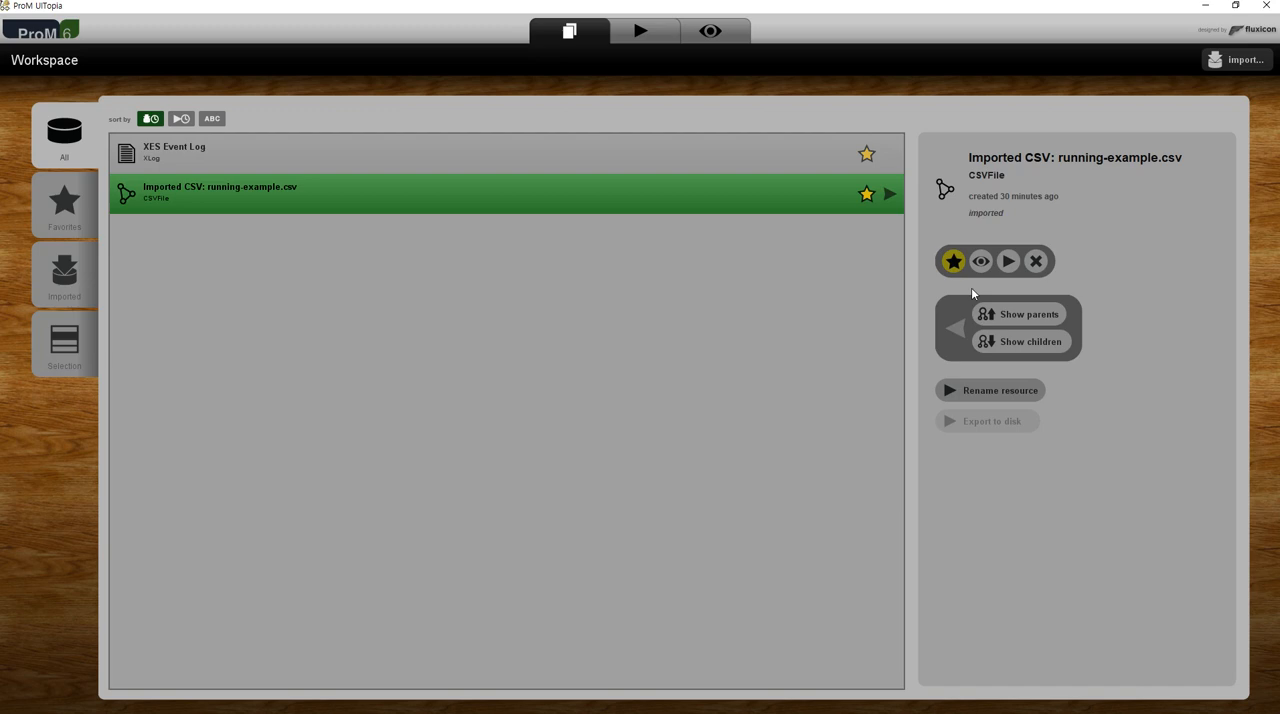
{"action": "left_click", "coordinate": [604, 160]}
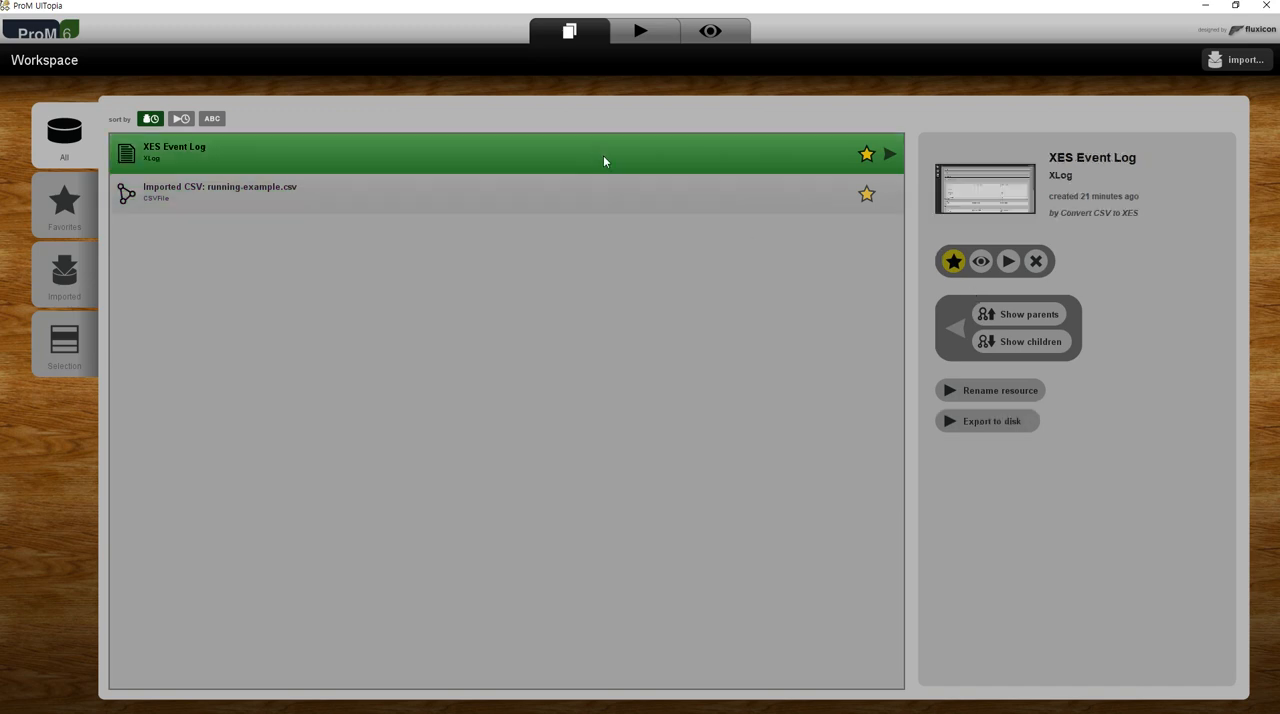
{"action": "left_click", "coordinate": [650, 29]}
{"action": "left_click", "coordinate": [714, 34]}
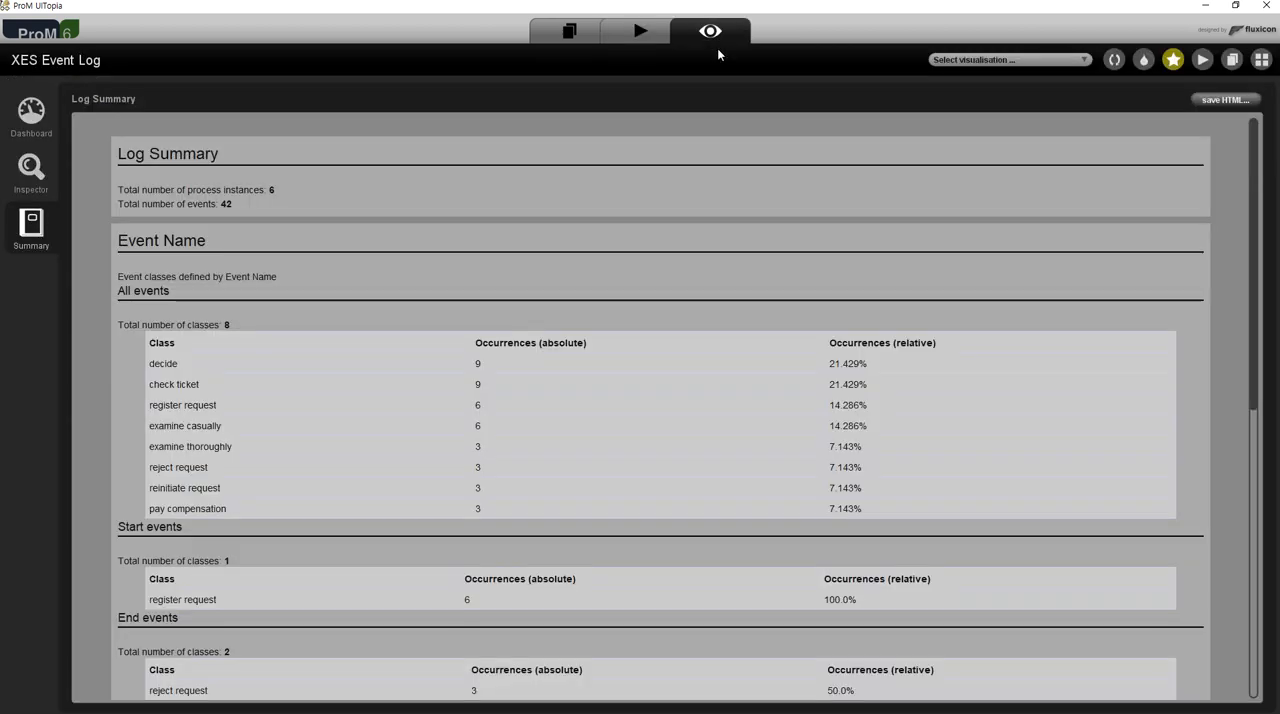
{"action": "left_click", "coordinate": [31, 114]}
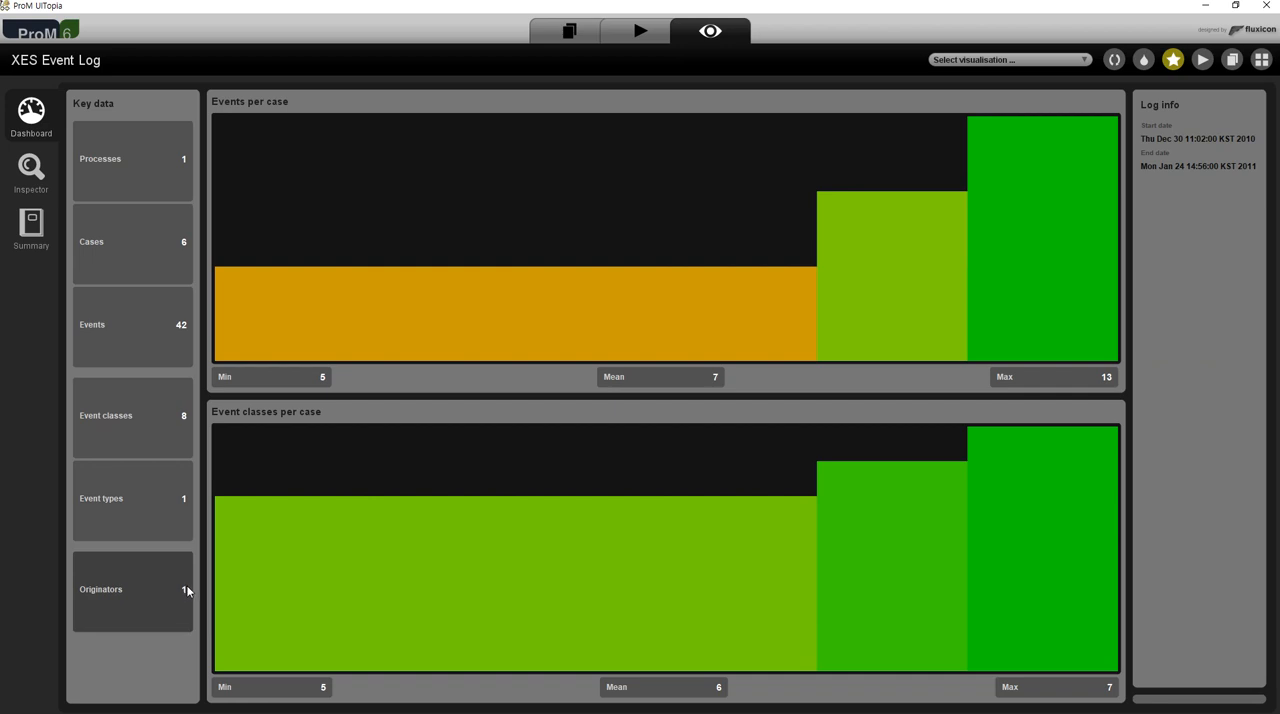
- Inspect the log's attributes, the event sequences of cases 2 and 6, and the explorer's overview of all cases
{"action": "left_click", "coordinate": [33, 180]}
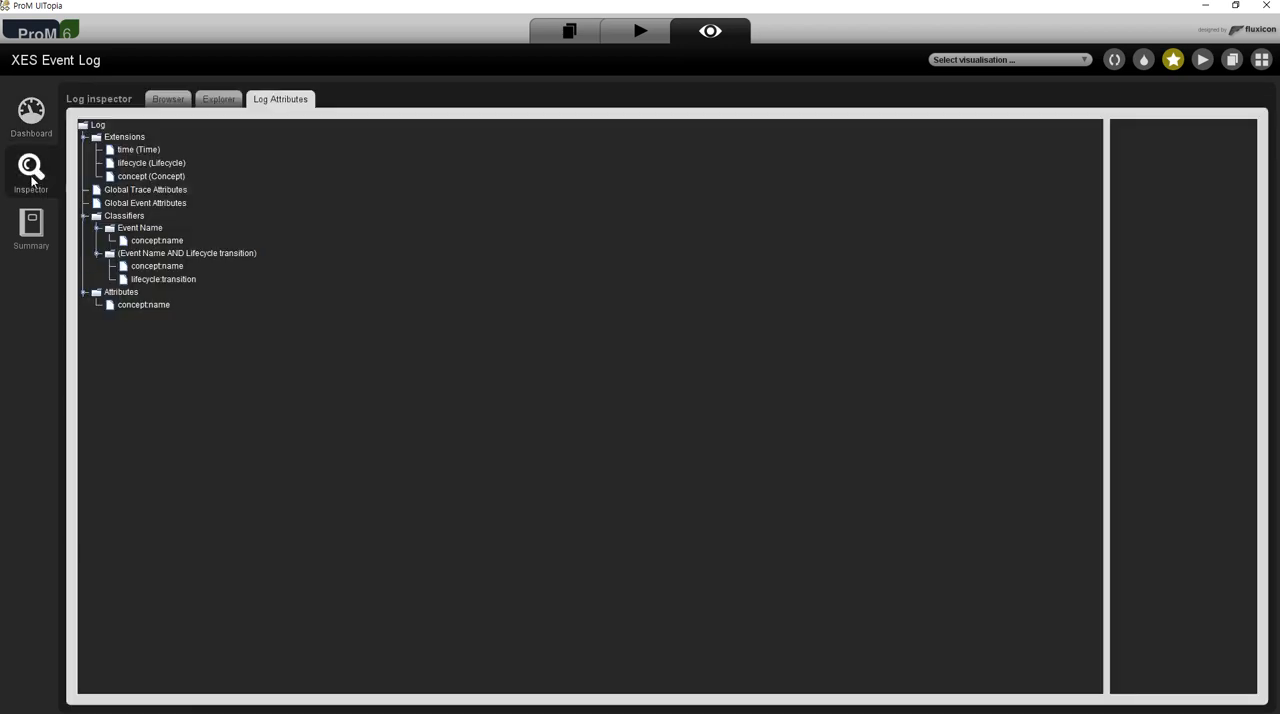
{"action": "left_click", "coordinate": [168, 100]}
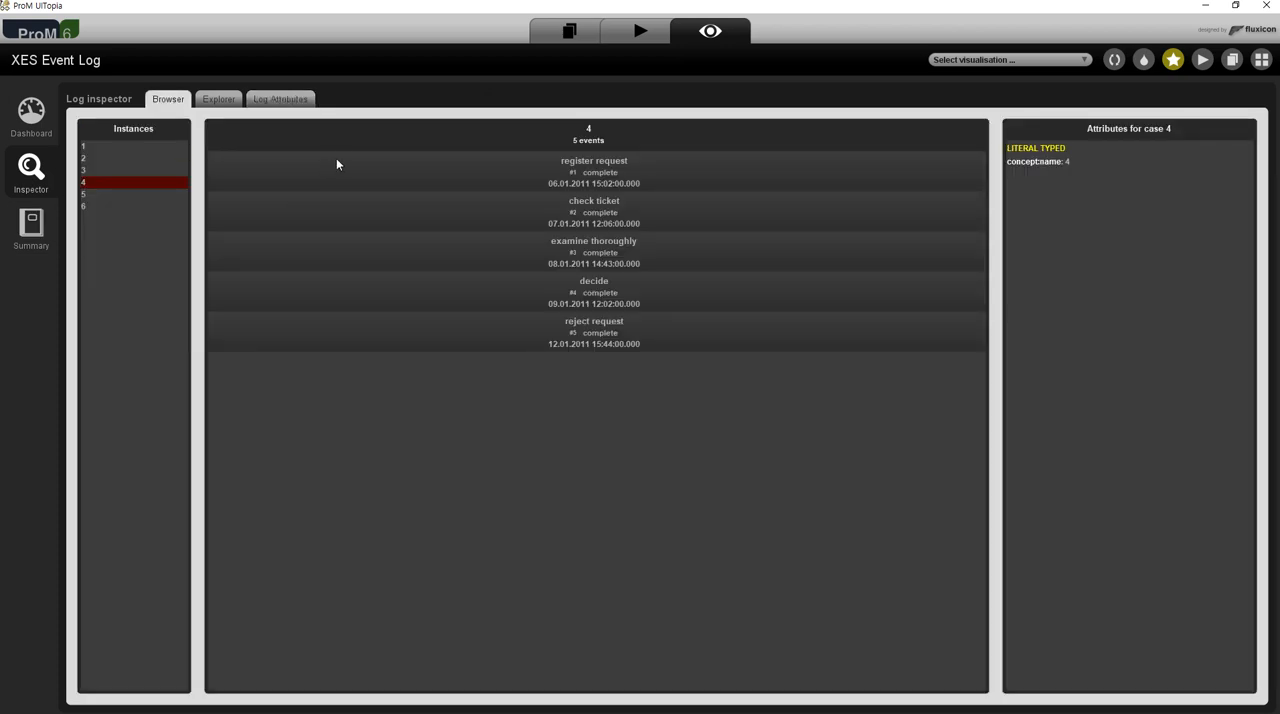
{"action": "left_click", "coordinate": [137, 160]}
{"action": "left_click", "coordinate": [143, 205]}
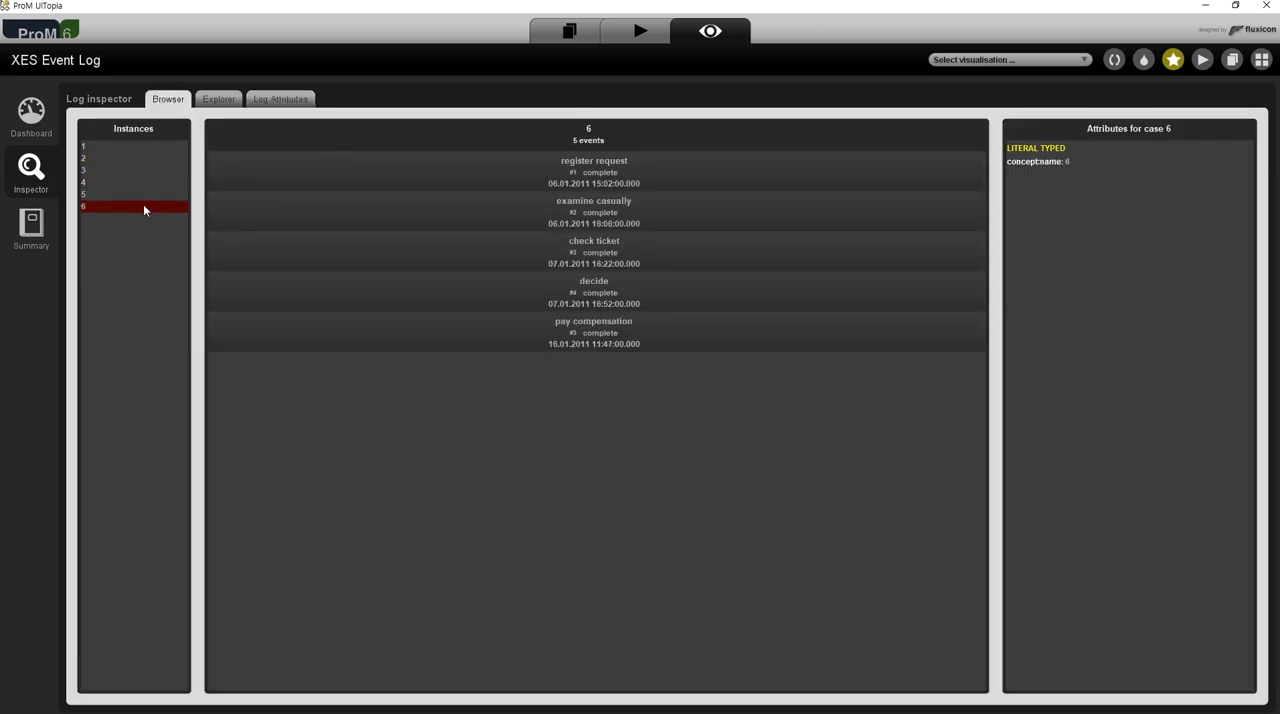
{"action": "left_click", "coordinate": [208, 102]}
{"action": "mouse_move", "coordinate": [168, 392]}
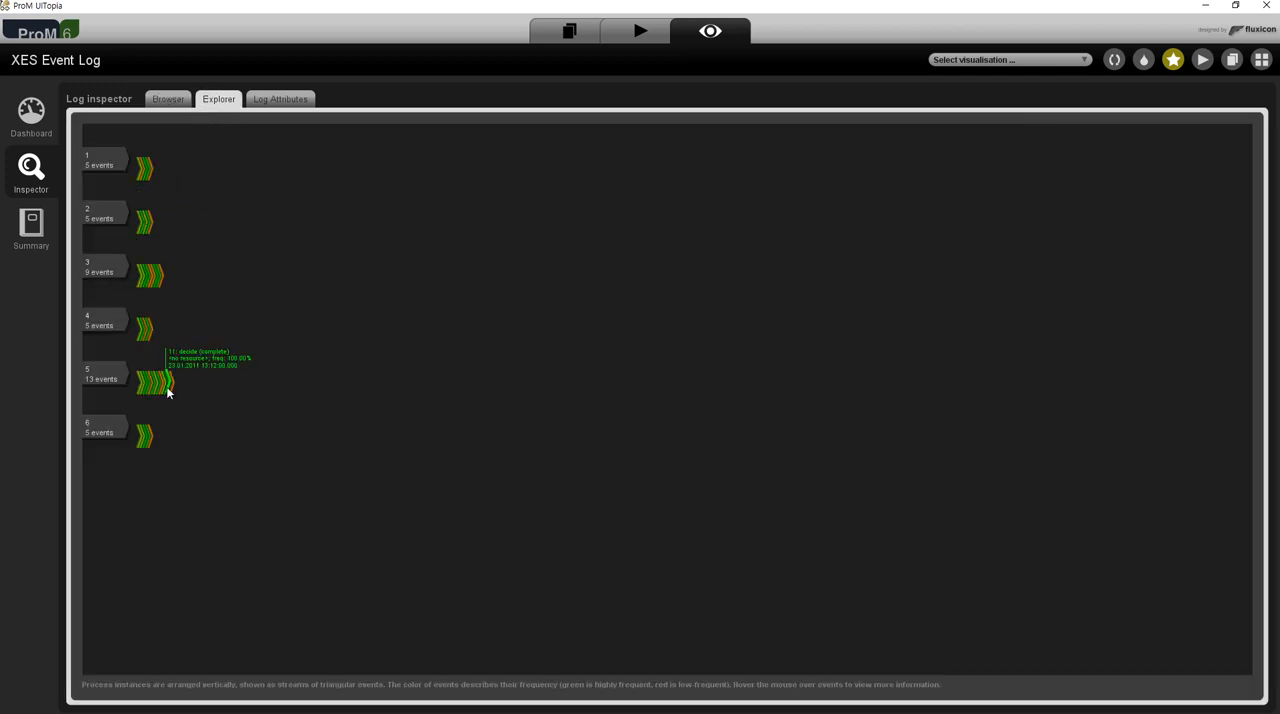
- Read through the log summary's event class tables and return to the dashboard
{"action": "left_click", "coordinate": [46, 242]}
{"action": "scroll", "coordinate": [335, 300], "scroll_direction": "down", "scroll_amount": 10}
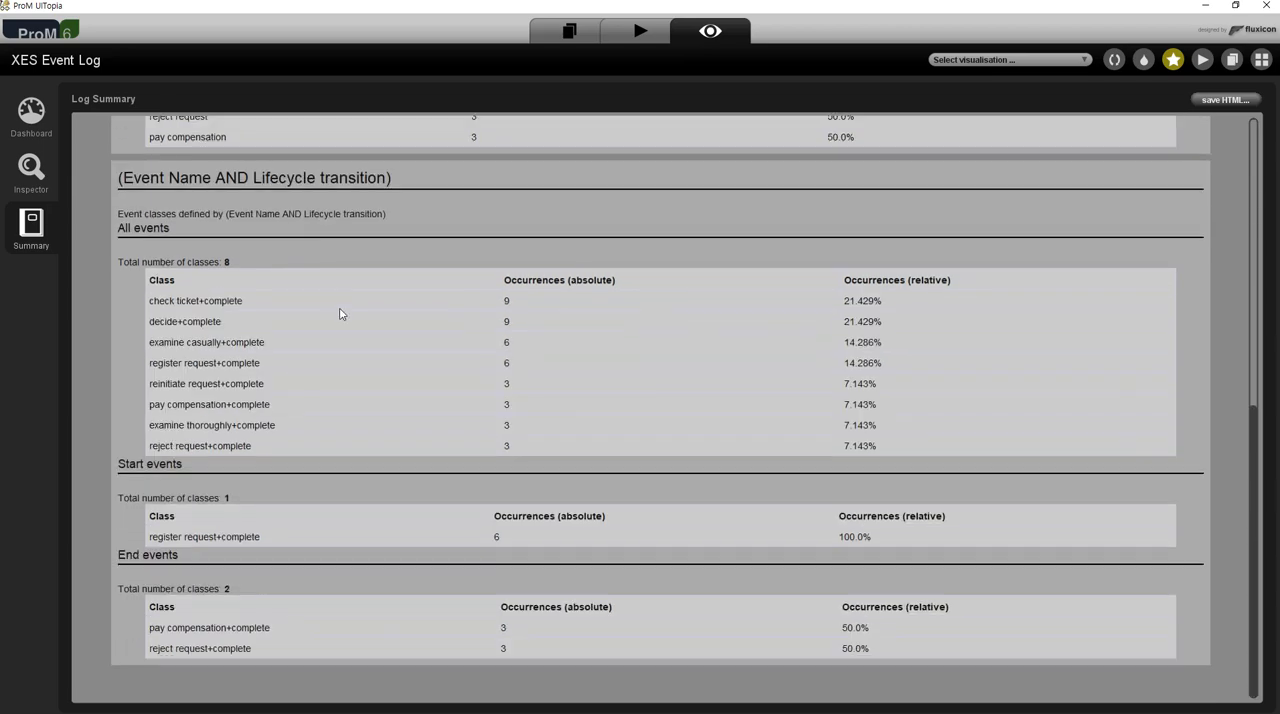
{"action": "scroll", "coordinate": [349, 374], "scroll_direction": "up", "scroll_amount": 10}
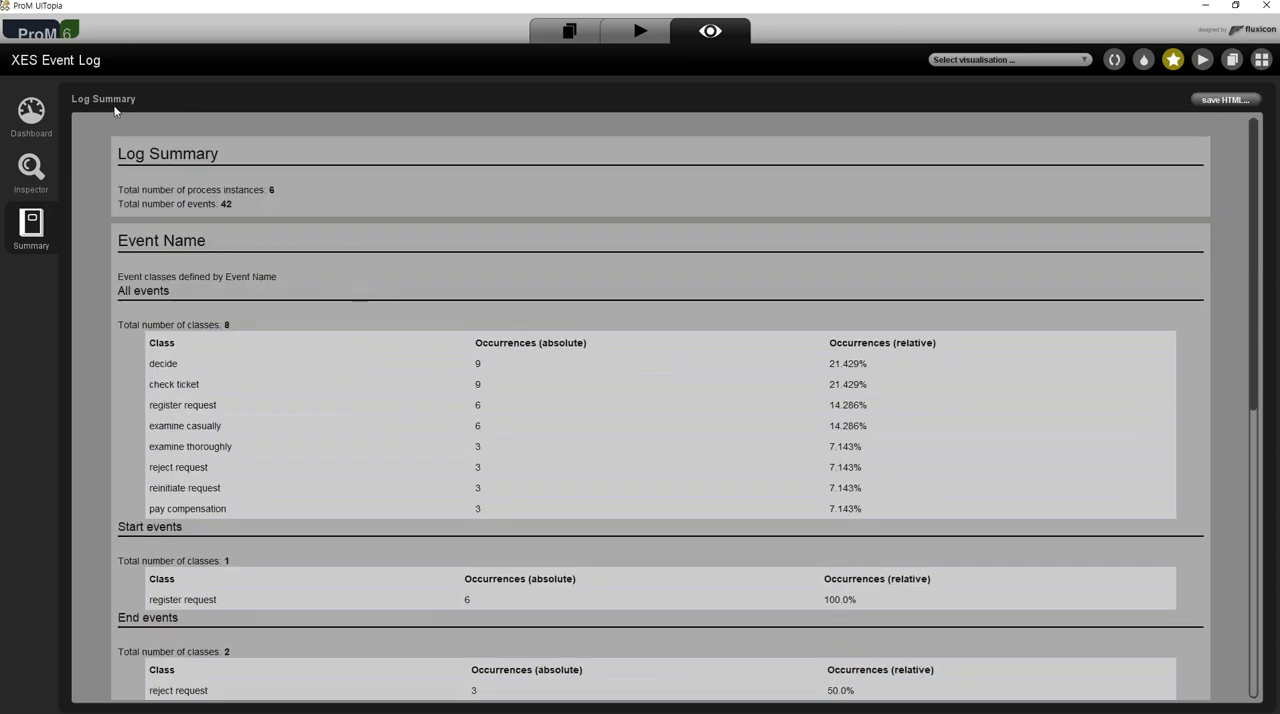
{"action": "left_click", "coordinate": [40, 126]}
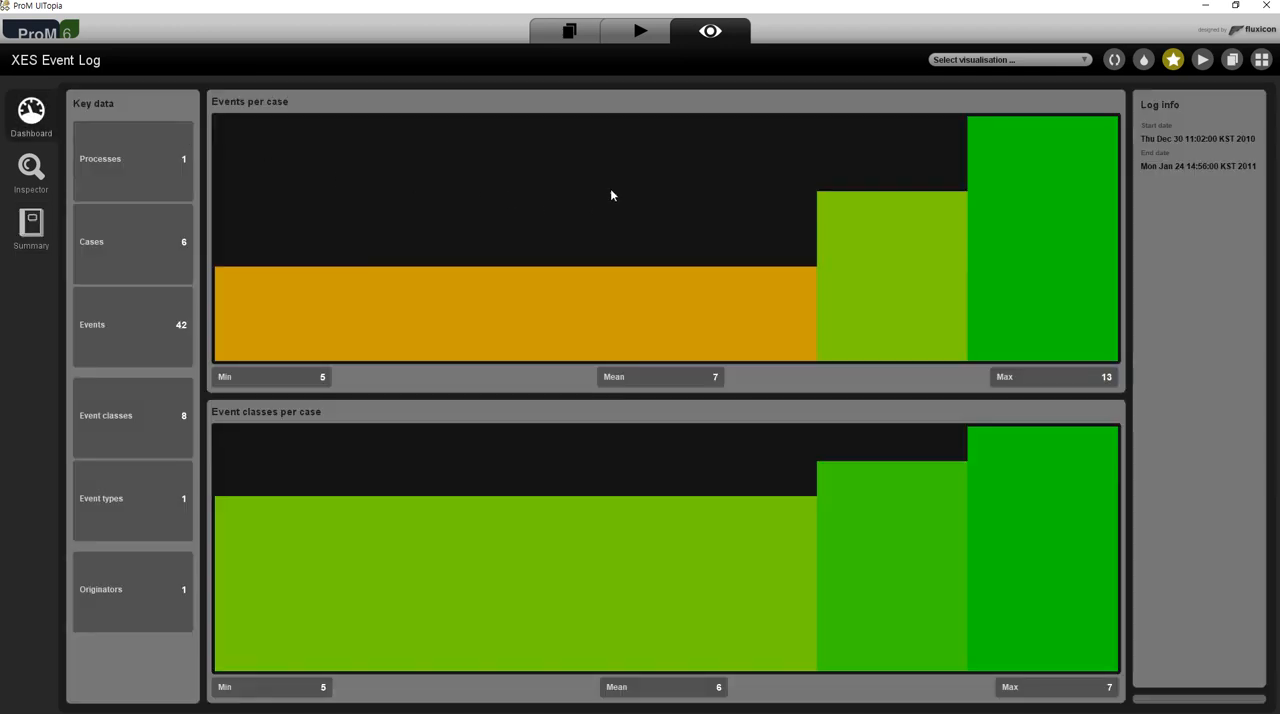
- Return to the workspace and use the XES Event Log as the input for an action
{"action": "left_click", "coordinate": [569, 31]}
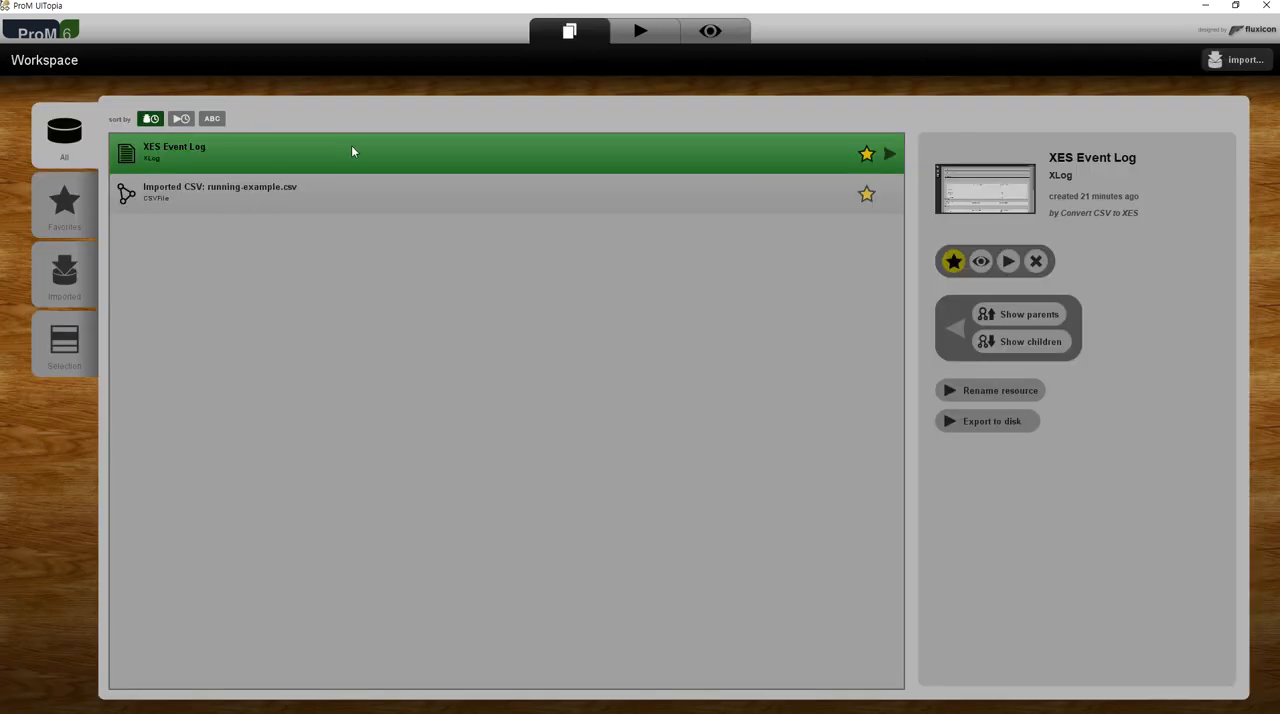
{"action": "left_click", "coordinate": [1009, 261]}
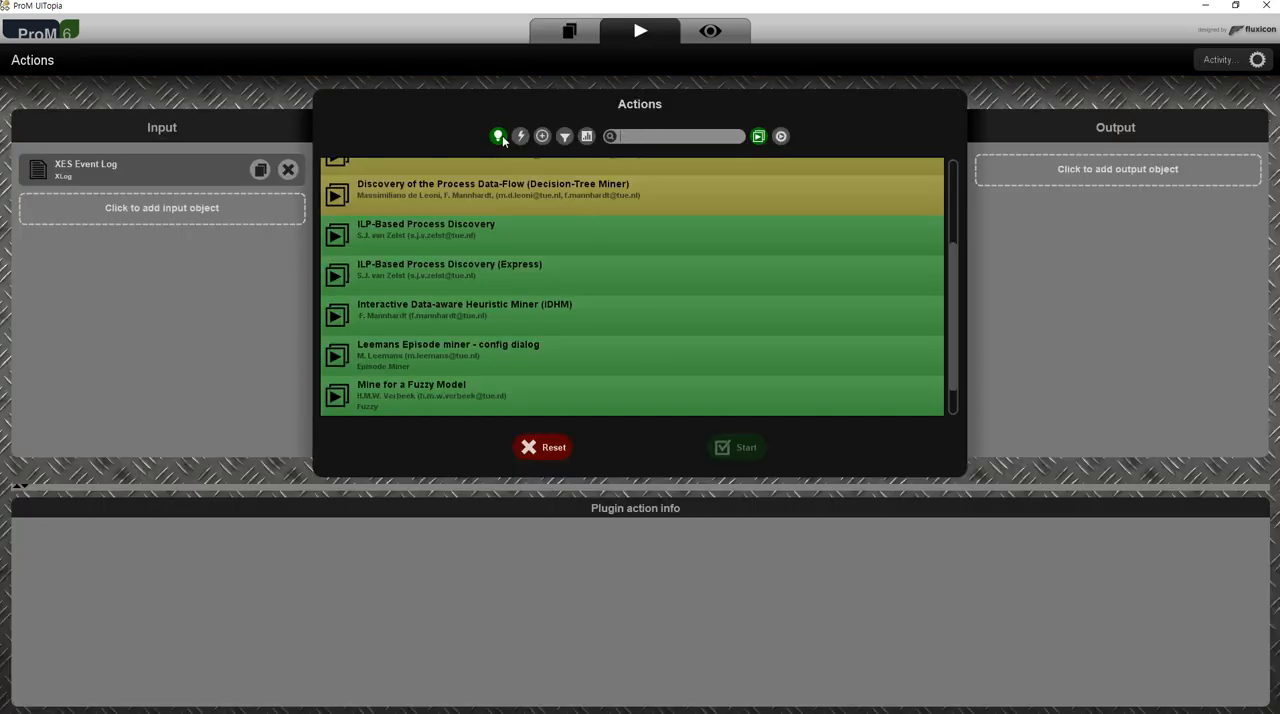
- Compare the list of available actions with the discovery and plugin filters off and on, leaving both filters on
{"action": "left_click", "coordinate": [503, 140]}
{"action": "scroll", "coordinate": [680, 200], "scroll_direction": "up", "scroll_amount": 3}
{"action": "left_click", "coordinate": [758, 136]}
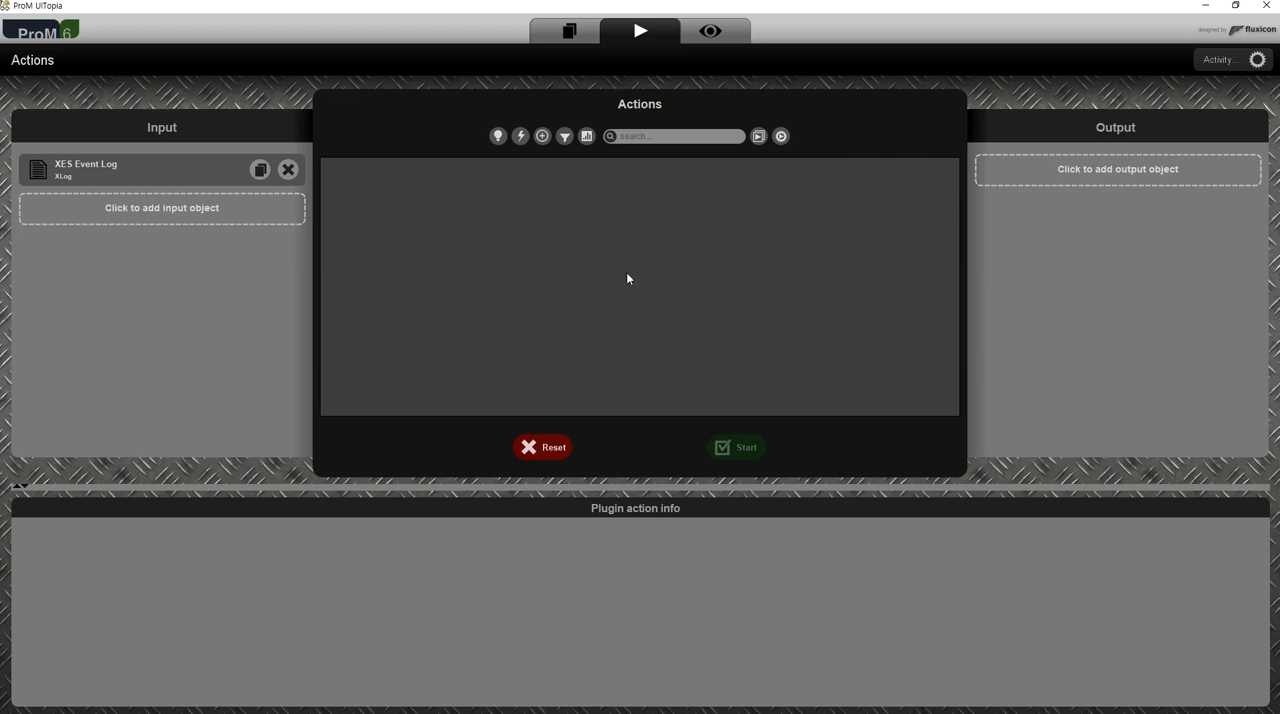
{"action": "left_click", "coordinate": [758, 136]}
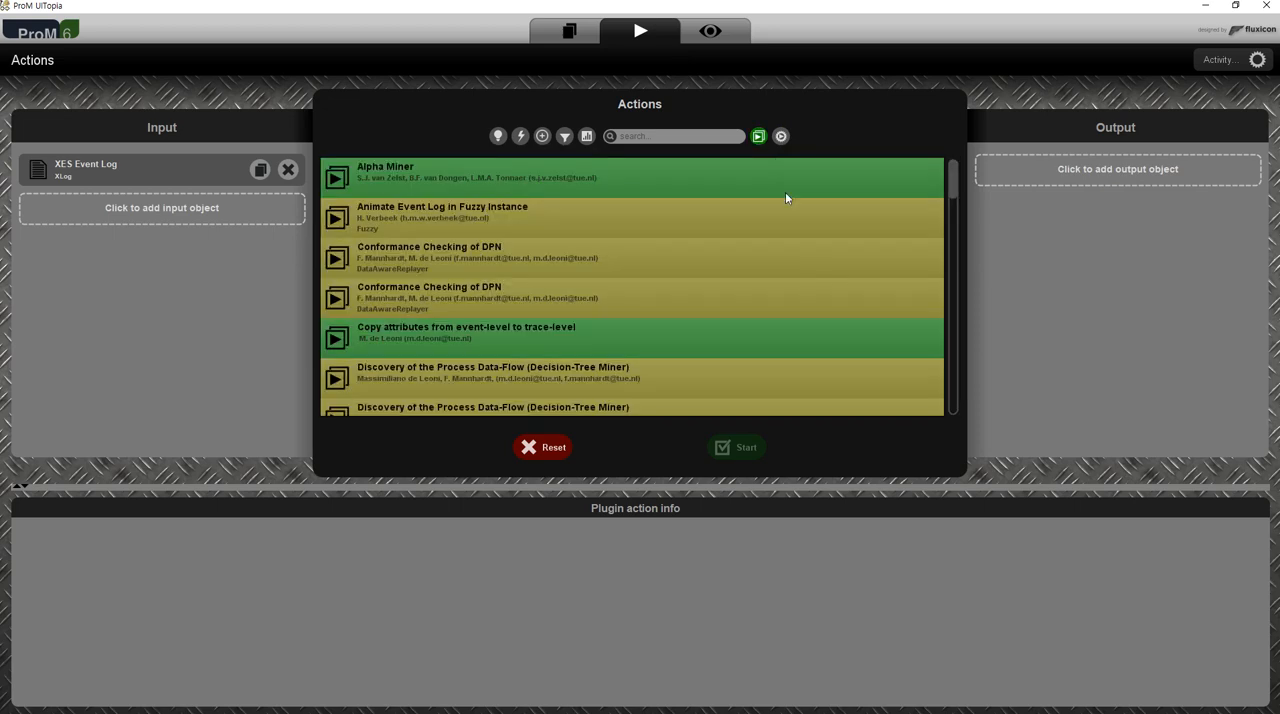
{"action": "left_click", "coordinate": [758, 136]}
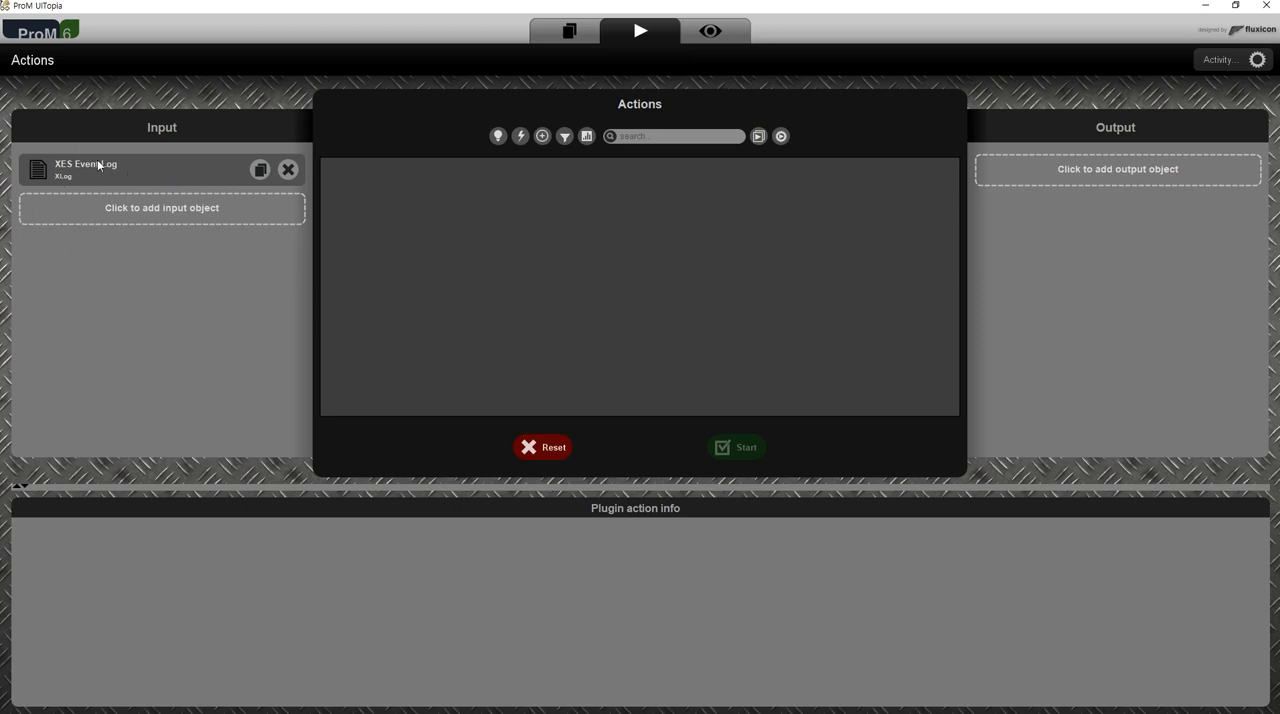
{"action": "left_click", "coordinate": [759, 137]}
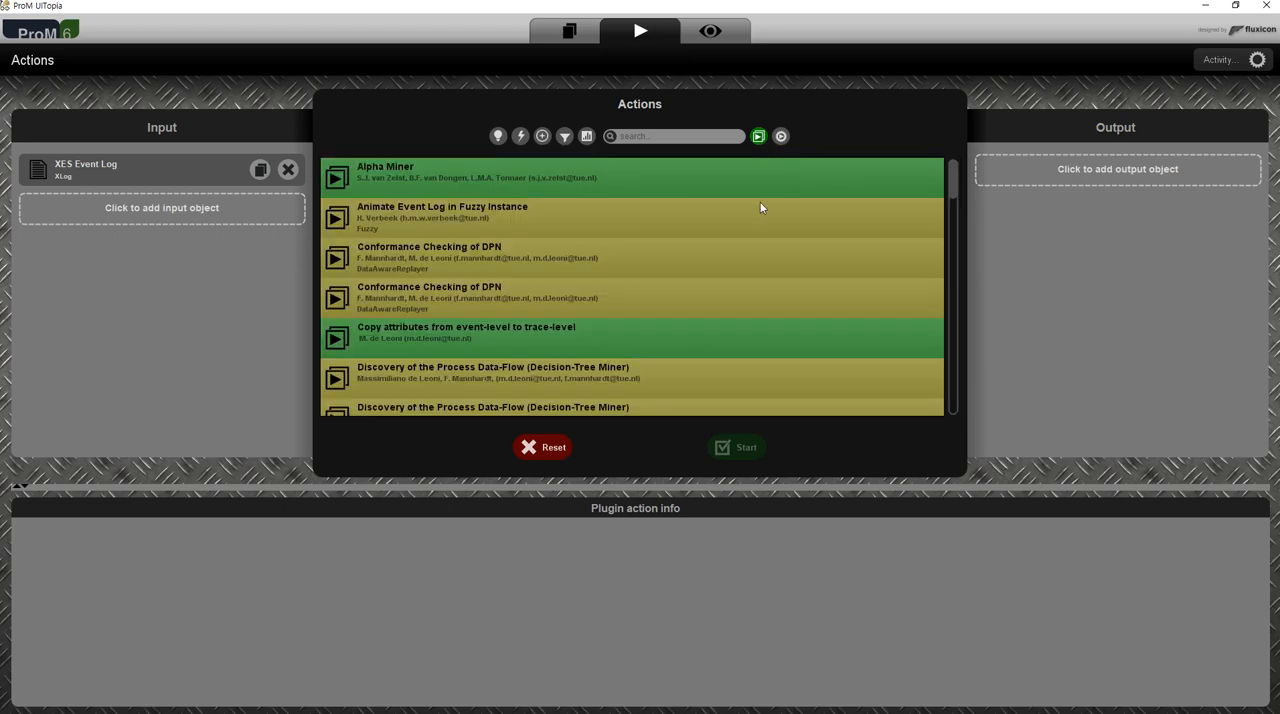
{"action": "mouse_move", "coordinate": [950, 195]}
{"action": "left_mouse_down"}
{"action": "mouse_move", "coordinate": [977, 395]}
{"action": "mouse_move", "coordinate": [951, 326]}
{"action": "mouse_move", "coordinate": [946, 182]}
{"action": "left_mouse_up"}
{"action": "left_click", "coordinate": [497, 137]}
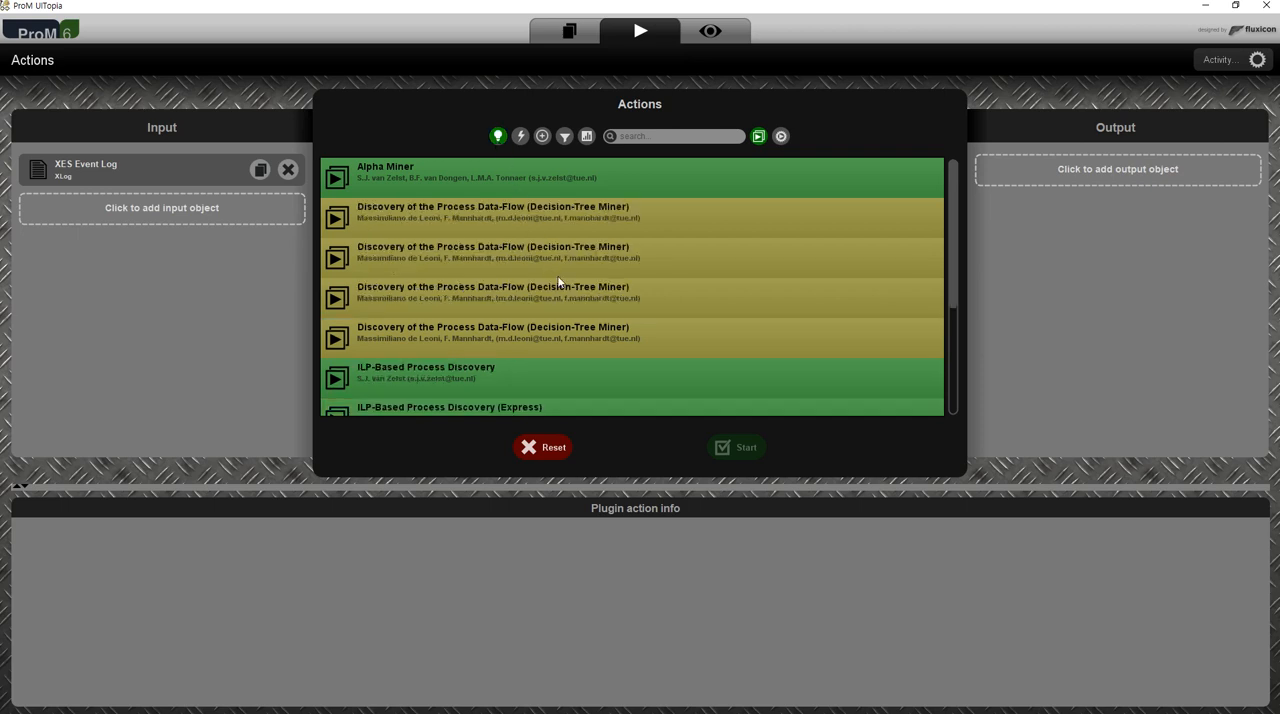
- Review the descriptions and outputs of Alpha Miner, ILP-Based Process Discovery, Interactive Data-aware Heuristic Miner and Leemans Episode miner
{"action": "left_click_drag", "start_coordinate": [957, 286], "coordinate": [953, 218]}
{"action": "left_click", "coordinate": [405, 175]}
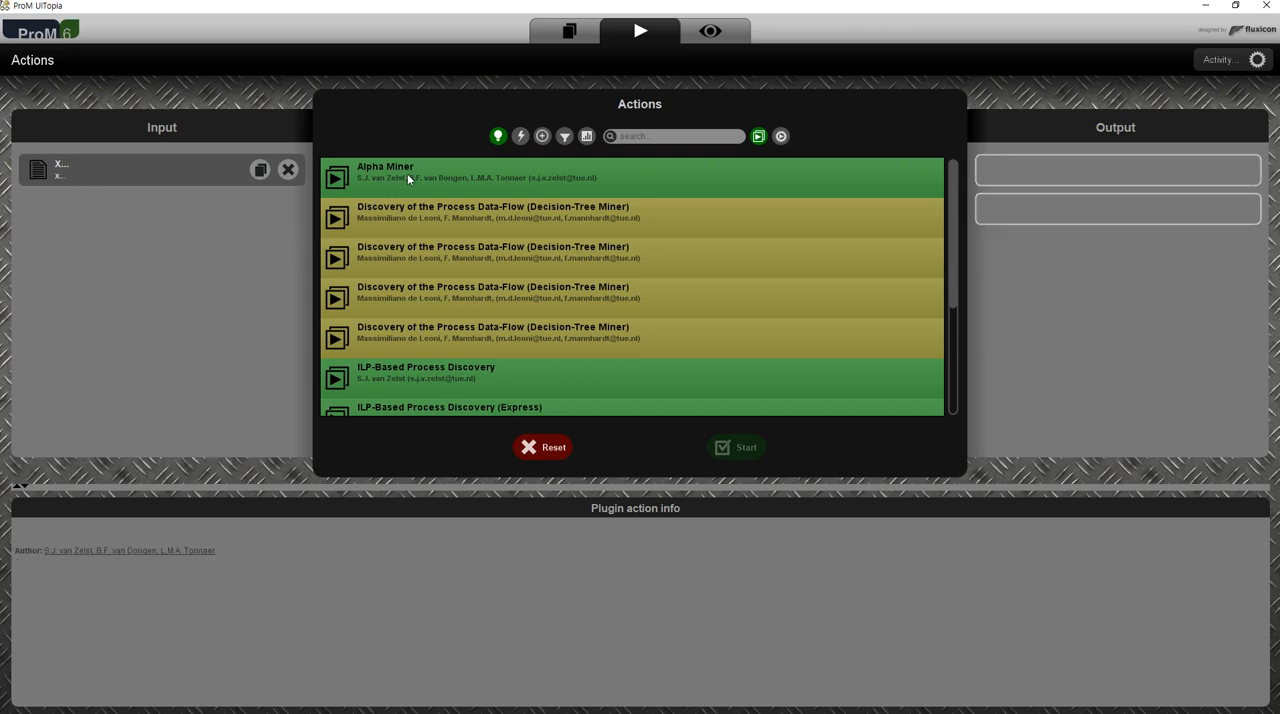
{"action": "left_click", "coordinate": [470, 376]}
{"action": "scroll", "coordinate": [475, 374], "scroll_direction": "down", "scroll_amount": 3}
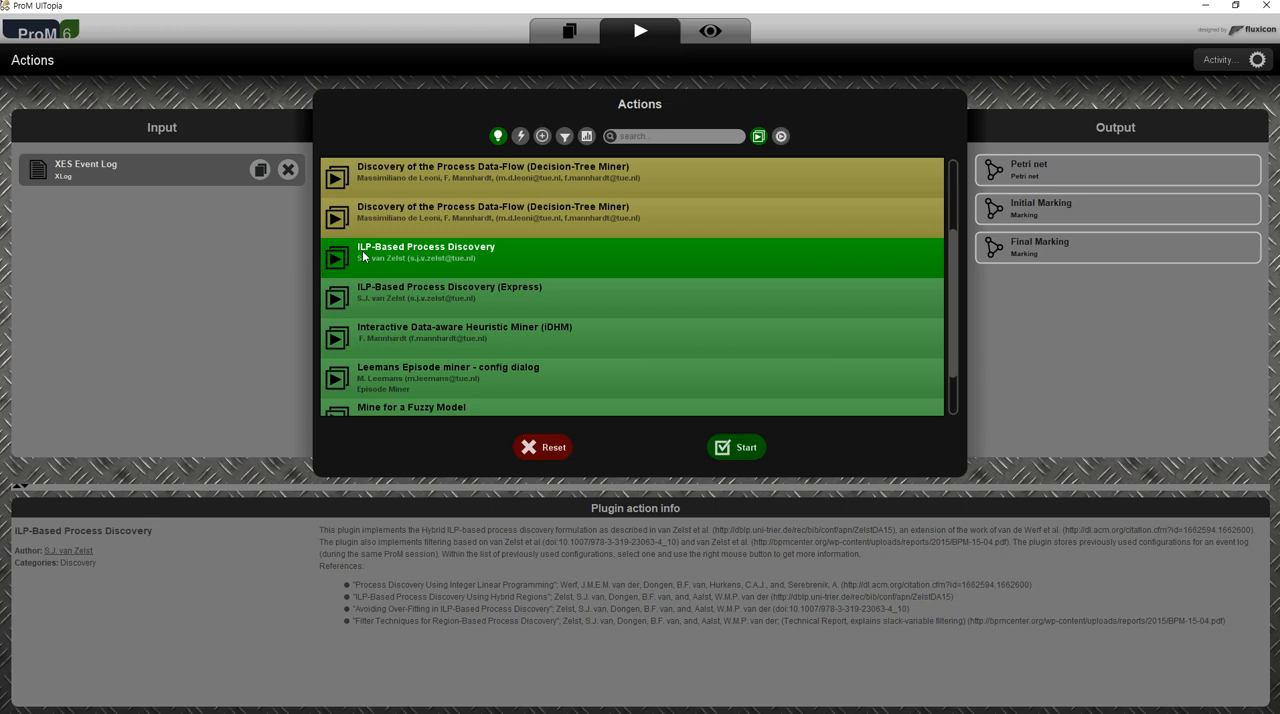
{"action": "left_click", "coordinate": [509, 339]}
{"action": "left_click", "coordinate": [512, 377]}
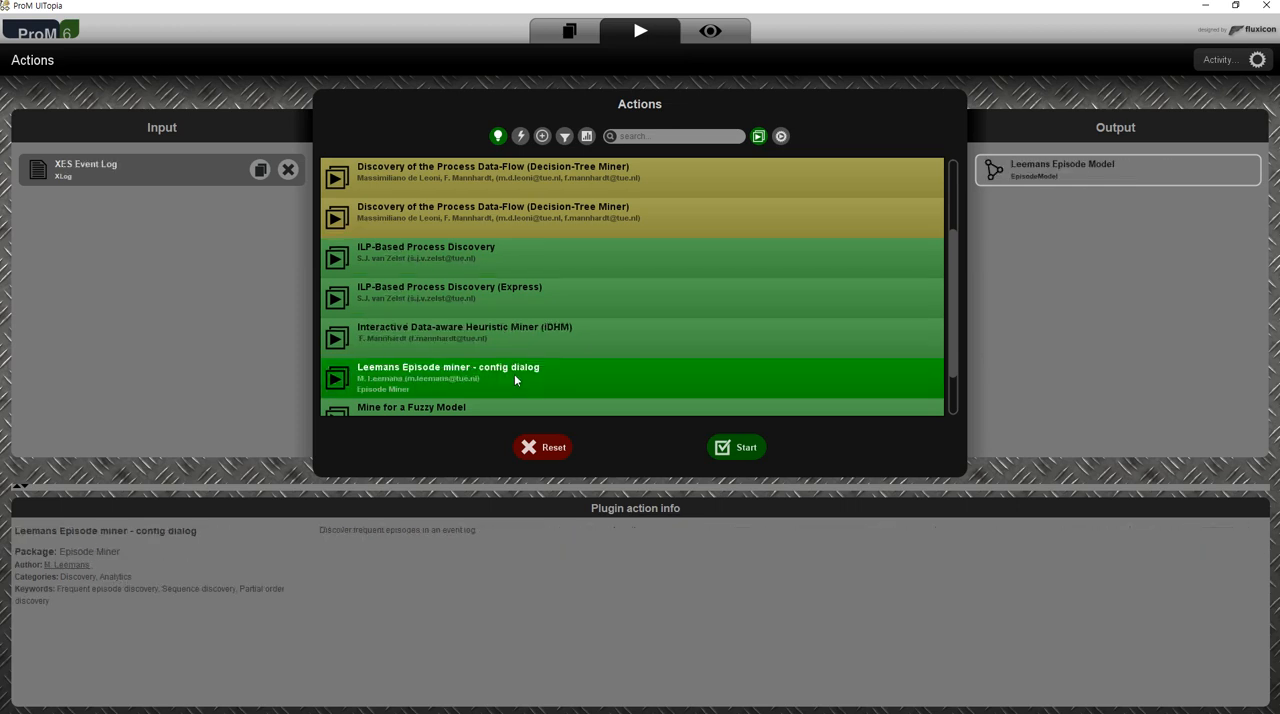
- Review the required inputs and outputs of Mine for a Fuzzy Model, Mine Transition System and the first Decision-Tree Miner
{"action": "scroll", "coordinate": [516, 370], "scroll_direction": "down", "scroll_amount": 1}
{"action": "left_click", "coordinate": [503, 347]}
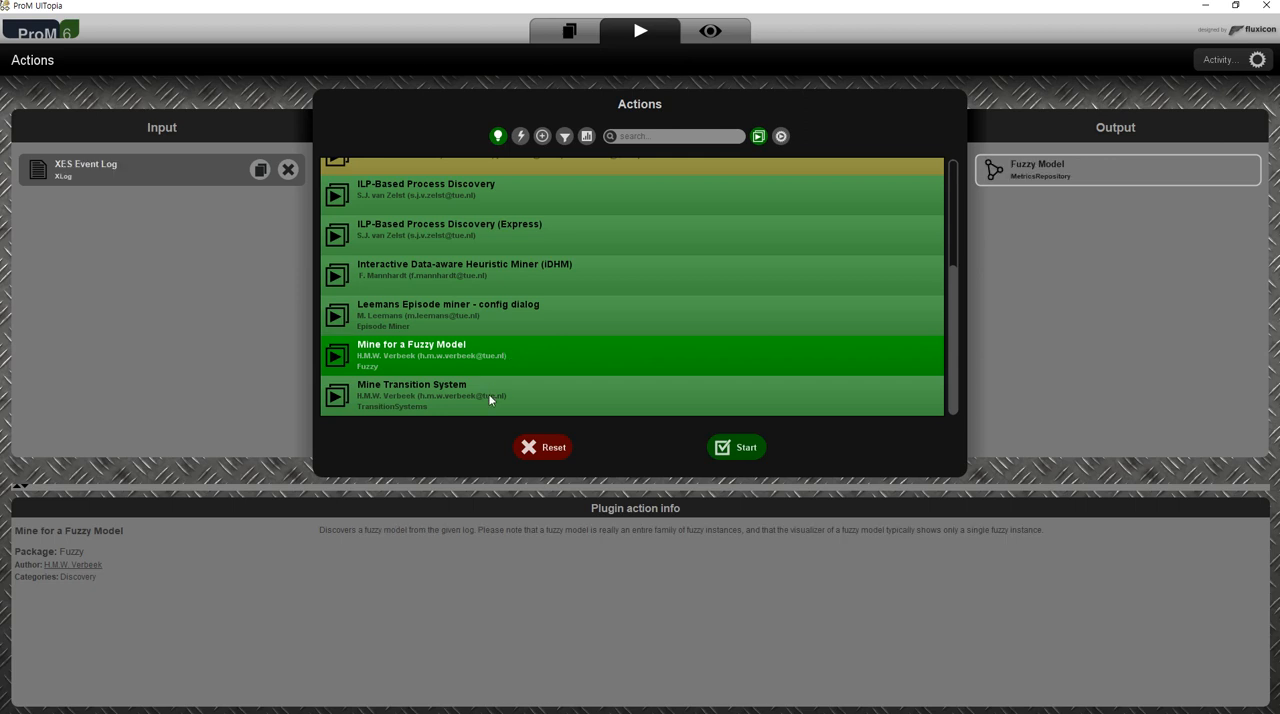
{"action": "left_click", "coordinate": [489, 393]}
{"action": "scroll", "coordinate": [559, 316], "scroll_direction": "up", "scroll_amount": 3}
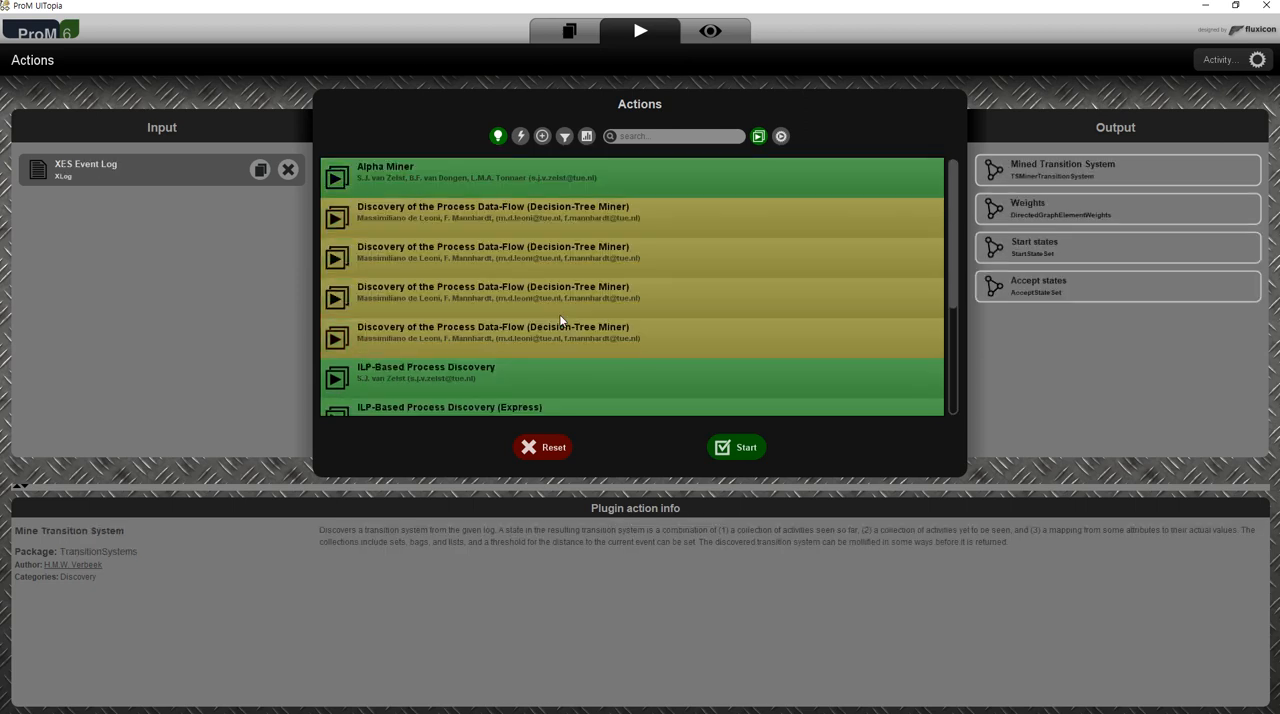
{"action": "left_click", "coordinate": [545, 210]}
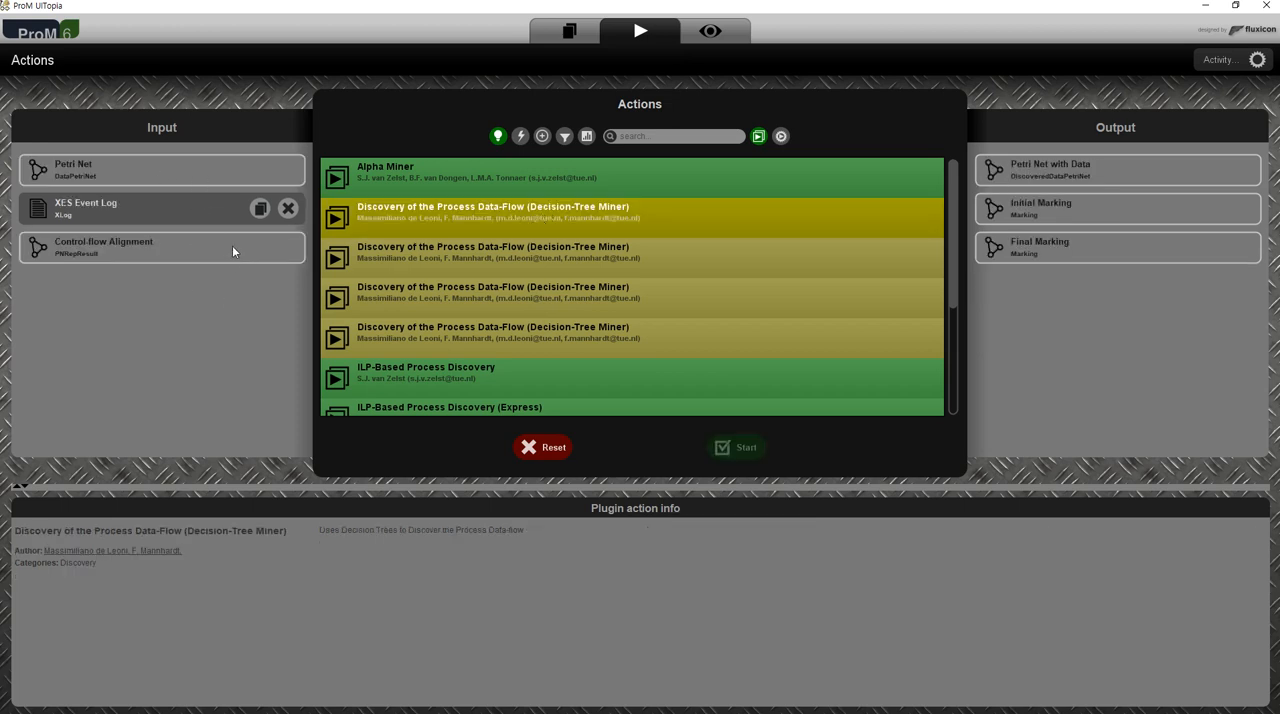
- Choose the Alpha Miner plugin and start it on the XES Event Log
{"action": "left_click", "coordinate": [509, 180]}
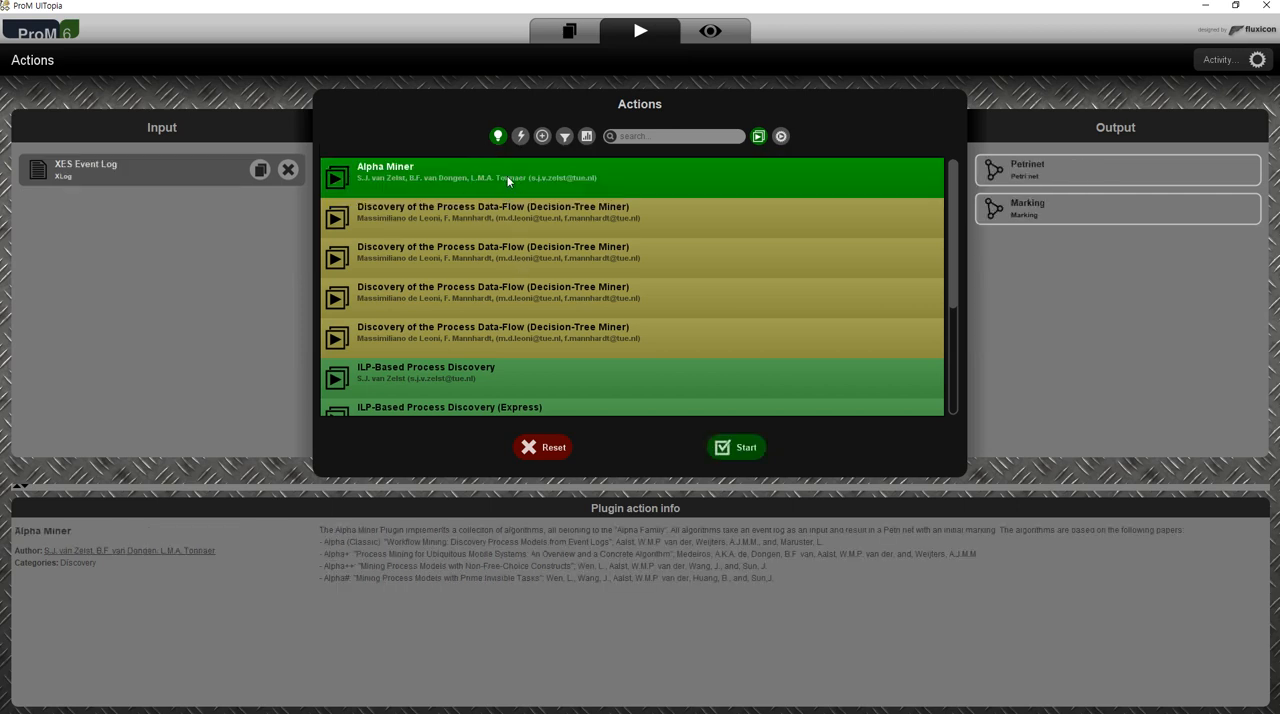
{"action": "scroll", "coordinate": [549, 352], "scroll_direction": "down", "scroll_amount": 3}
{"action": "scroll", "coordinate": [565, 345], "scroll_direction": "up", "scroll_amount": 3}
{"action": "left_click", "coordinate": [752, 452]}
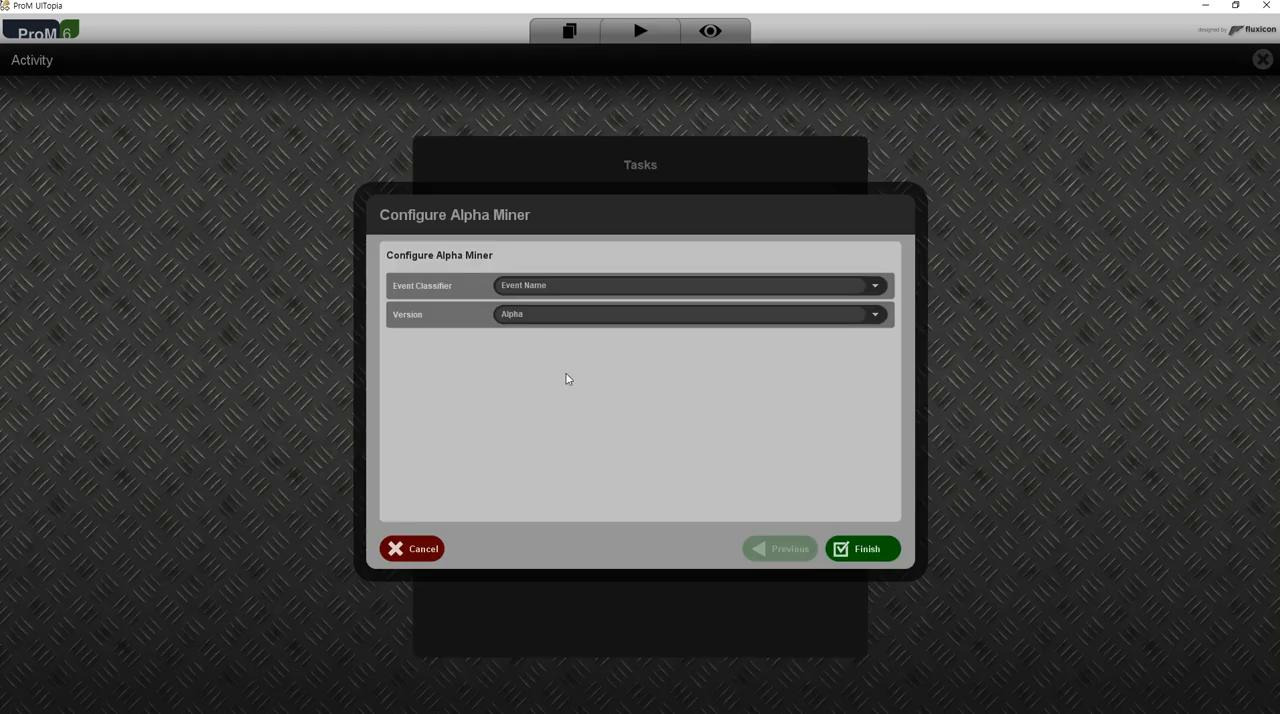
- Configure the Alpha Miner with the Event Name classifier and the Alpha version, and run it
{"action": "left_click", "coordinate": [876, 287]}
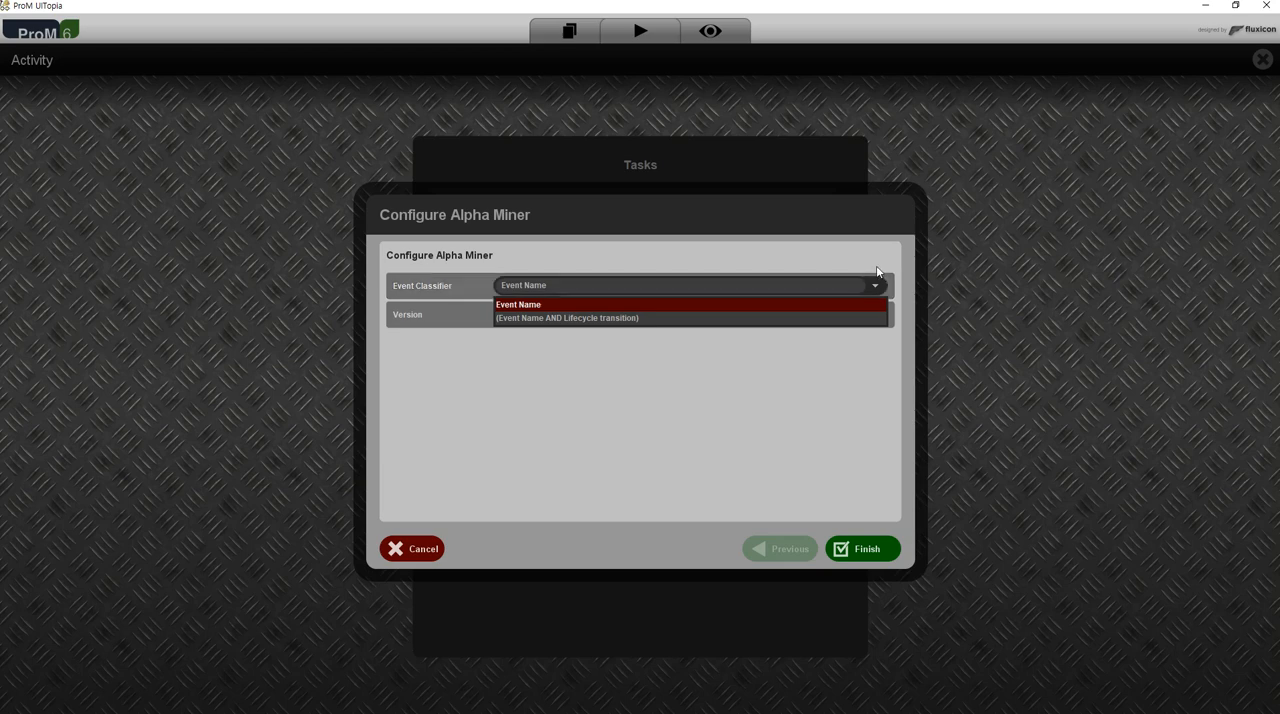
{"action": "left_click", "coordinate": [871, 257]}
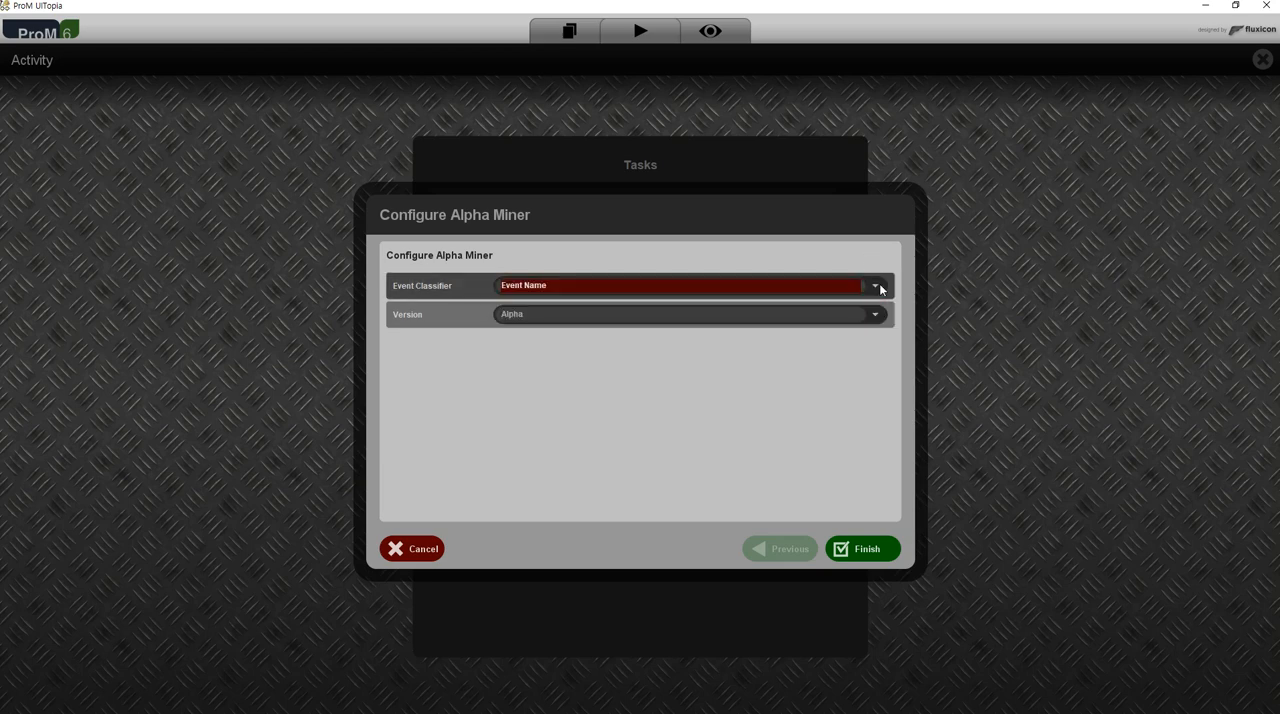
{"action": "left_click", "coordinate": [875, 287]}
{"action": "left_click", "coordinate": [854, 305]}
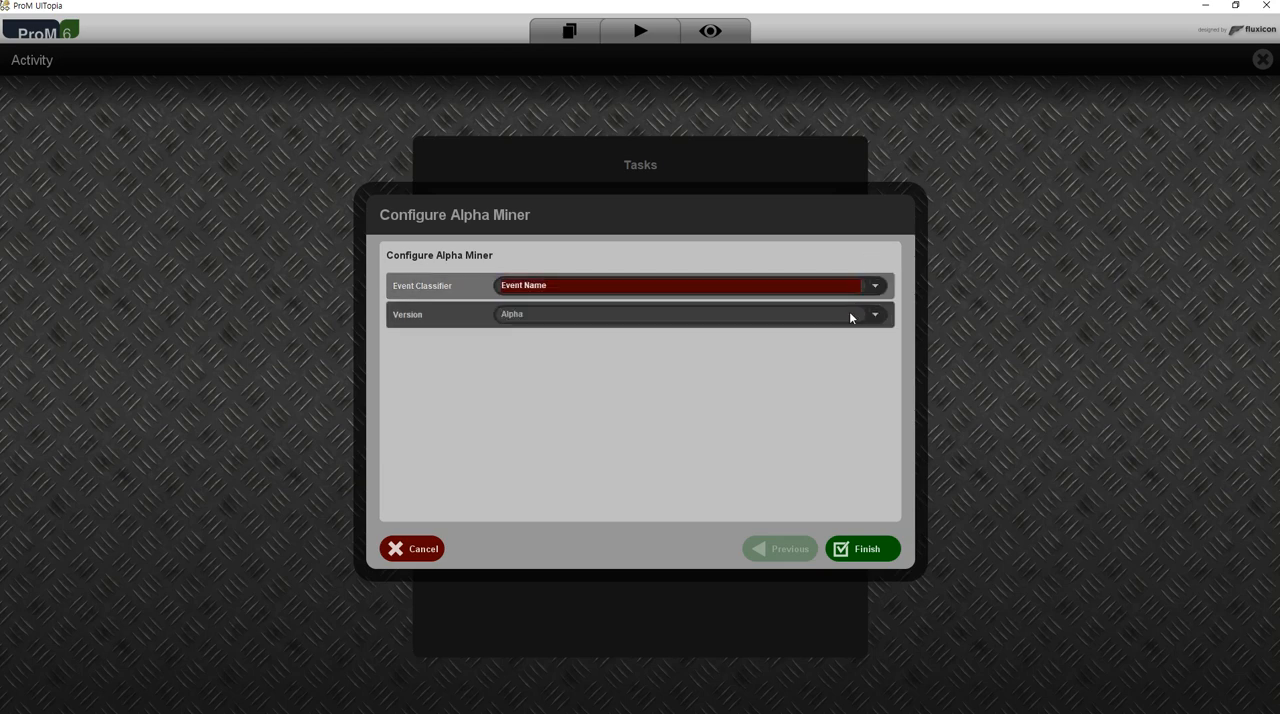
{"action": "left_click", "coordinate": [871, 316]}
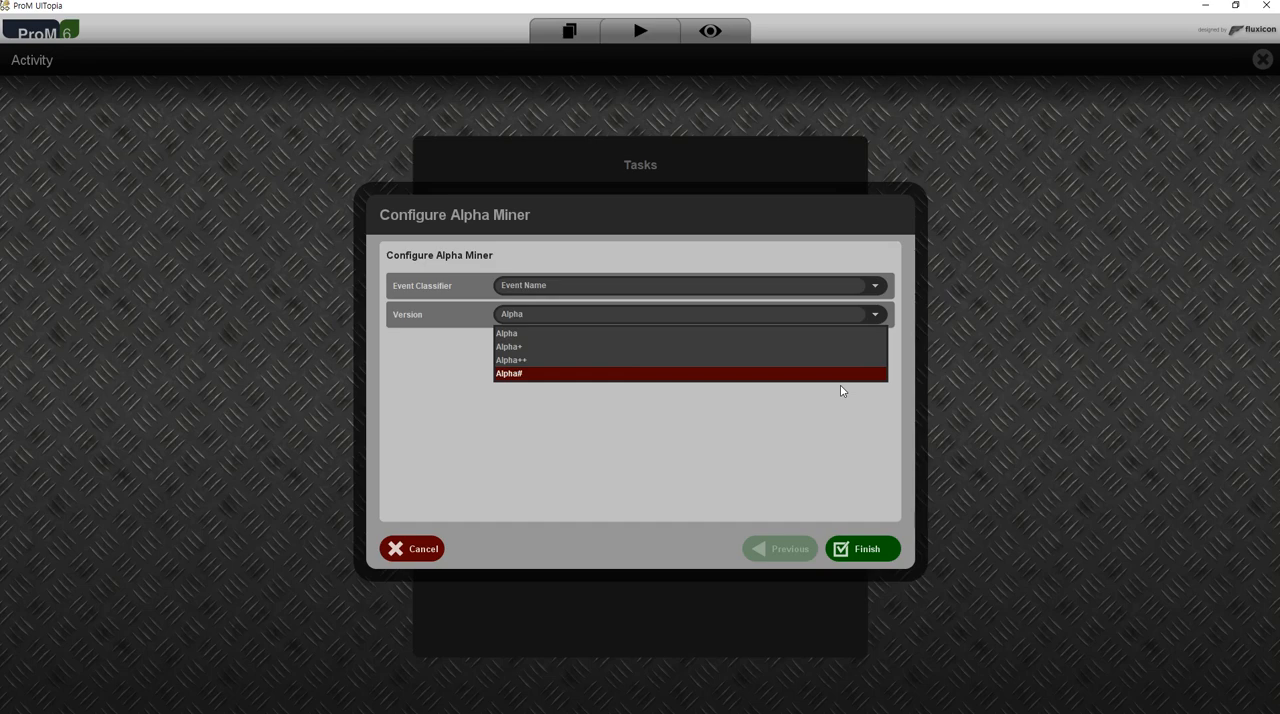
{"action": "left_click", "coordinate": [843, 333]}
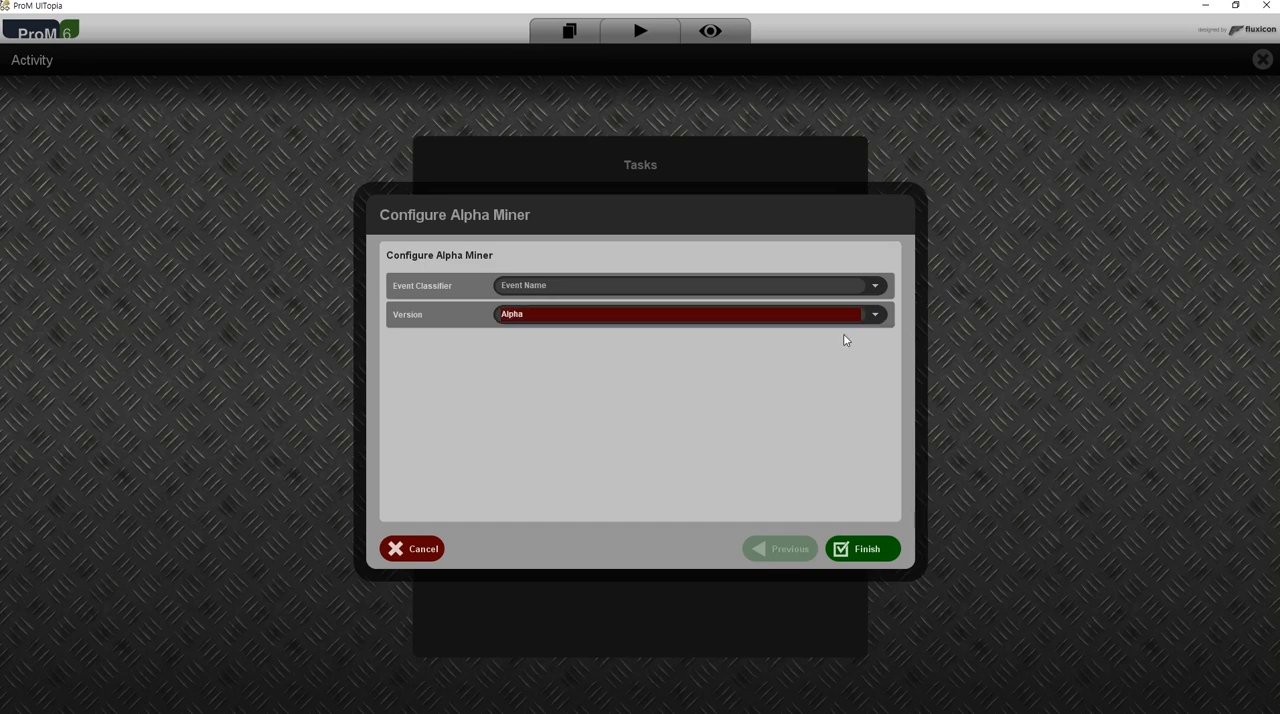
{"action": "left_click", "coordinate": [866, 549]}
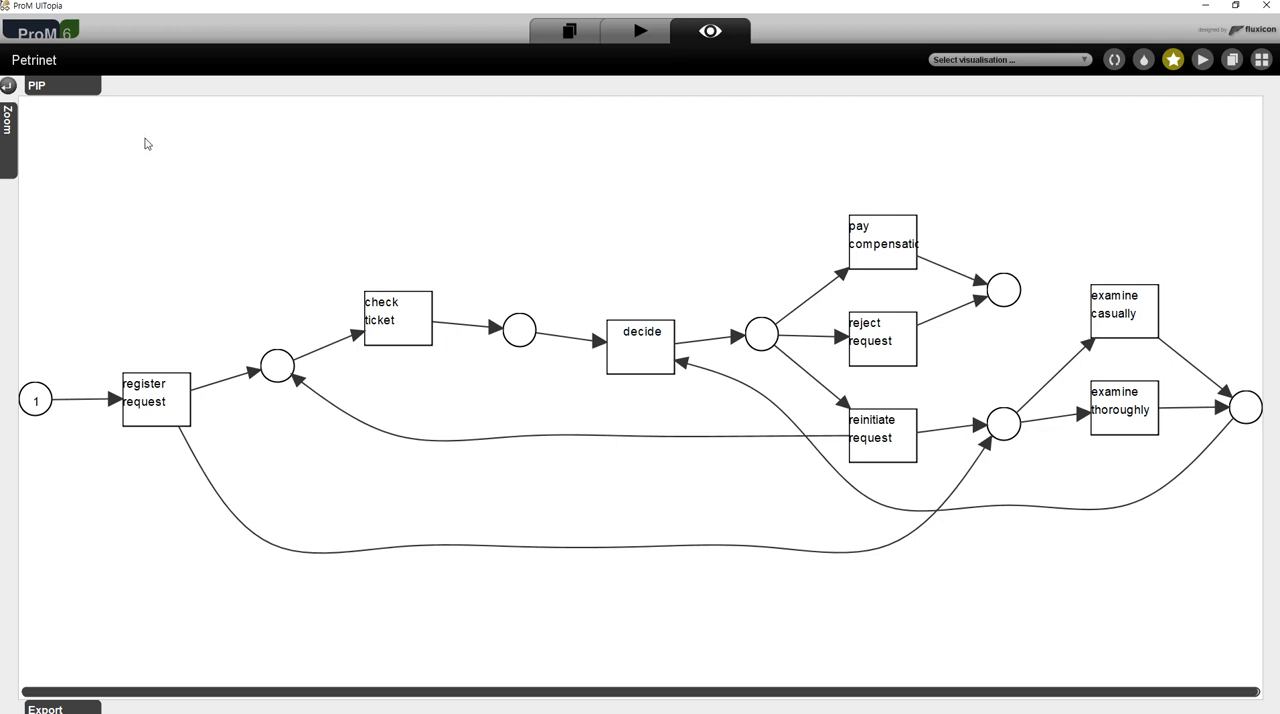
- Adjust the zoom of the mined Petri net, reducing it to about 109%
{"action": "mouse_move", "coordinate": [7, 135]}
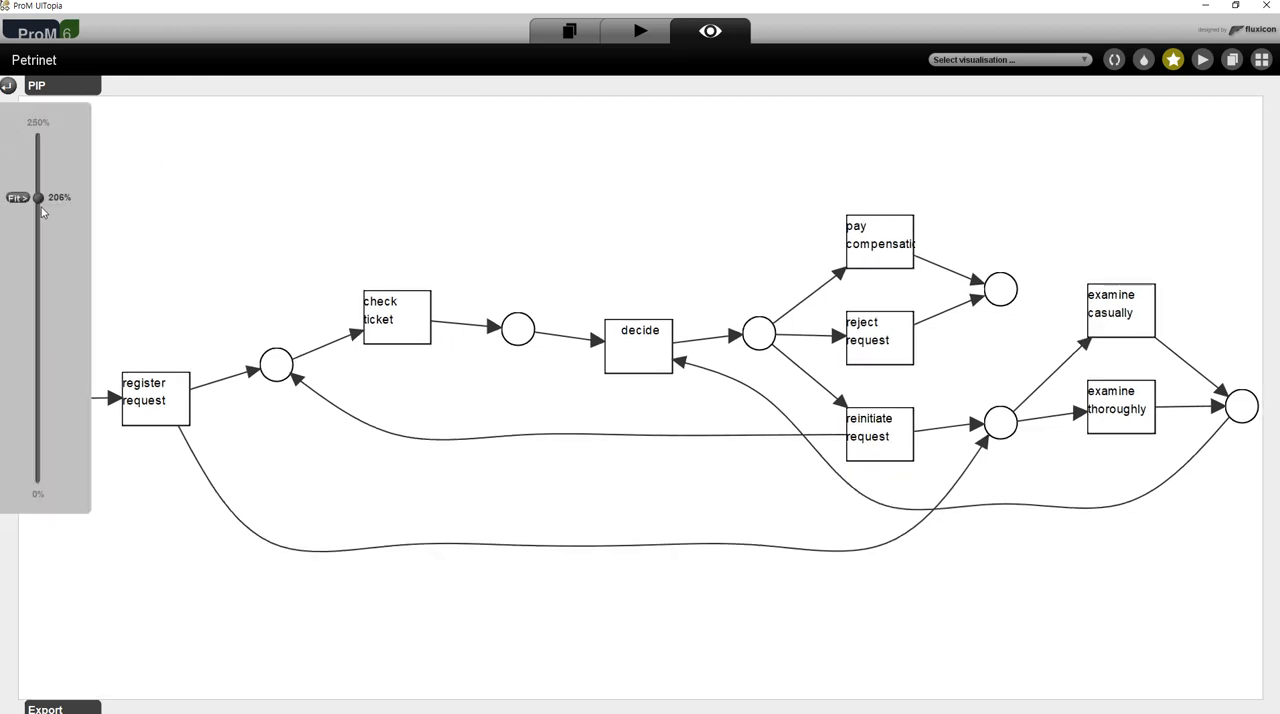
{"action": "mouse_move", "coordinate": [38, 197]}
{"action": "left_mouse_down"}
{"action": "mouse_move", "coordinate": [43, 377]}
{"action": "mouse_move", "coordinate": [40, 163]}
{"action": "mouse_move", "coordinate": [43, 203]}
{"action": "left_mouse_up"}
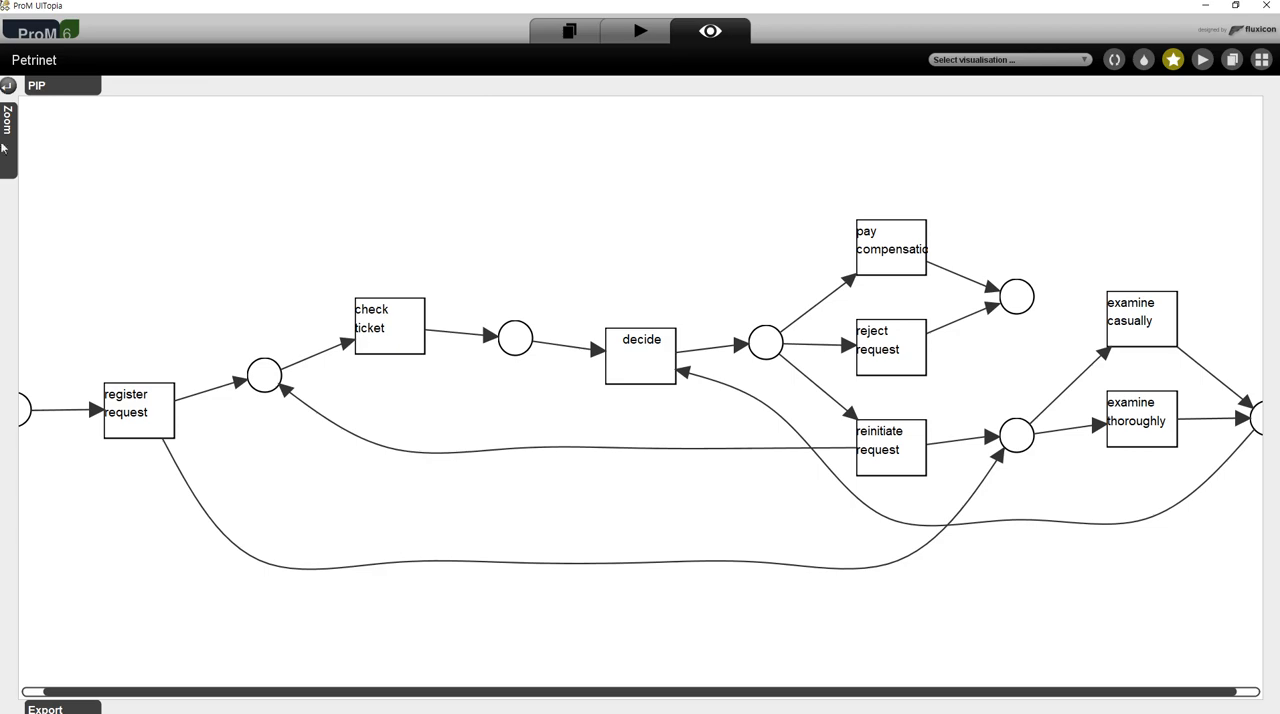
{"action": "mouse_move", "coordinate": [8, 140]}
{"action": "left_click_drag", "start_coordinate": [40, 188], "coordinate": [38, 337]}
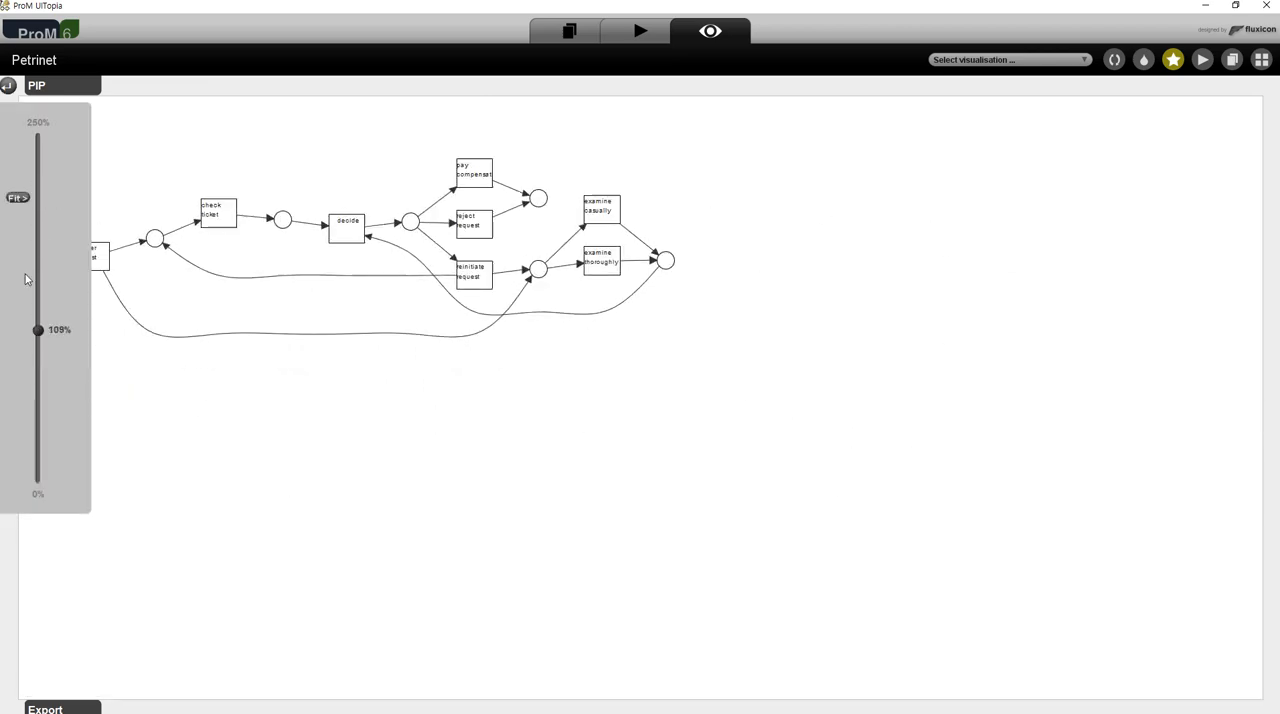
- Enlarge the mined Petri net until the whole model fills the view
{"action": "left_click", "coordinate": [40, 125]}
{"action": "mouse_move", "coordinate": [40, 86]}
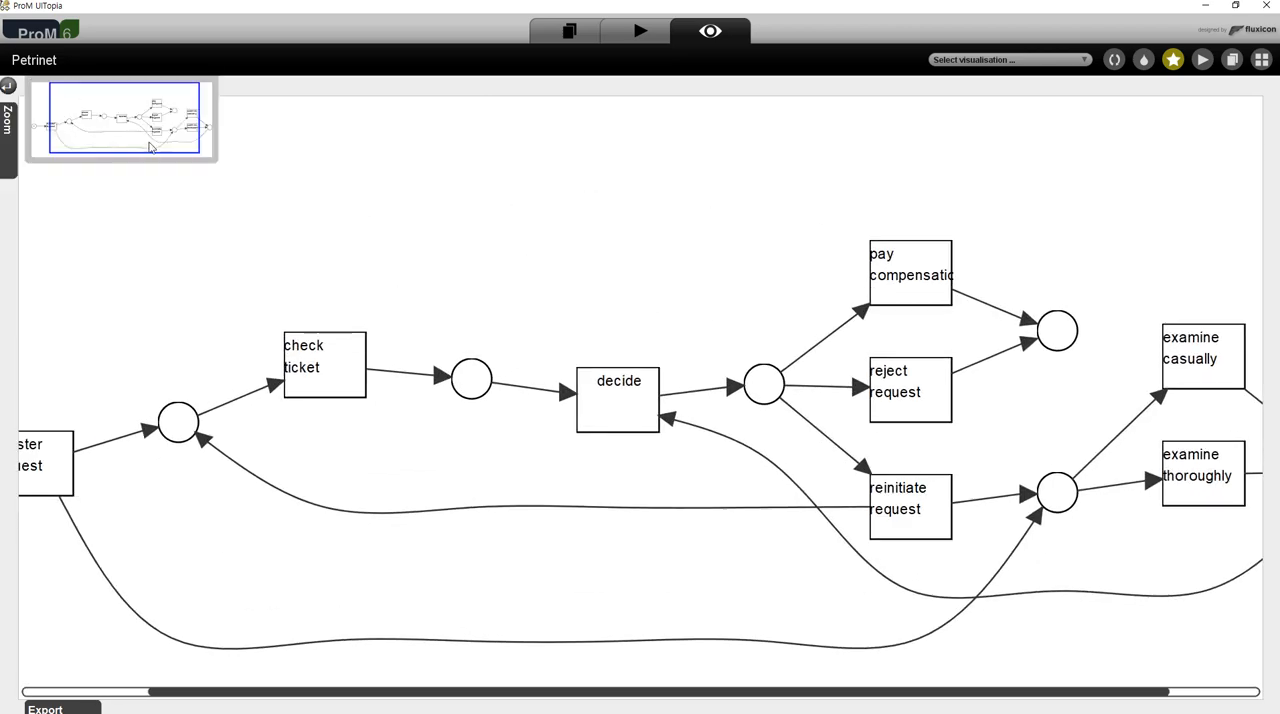
{"action": "mouse_move", "coordinate": [10, 135]}
{"action": "left_click_drag", "start_coordinate": [42, 139], "coordinate": [49, 199]}
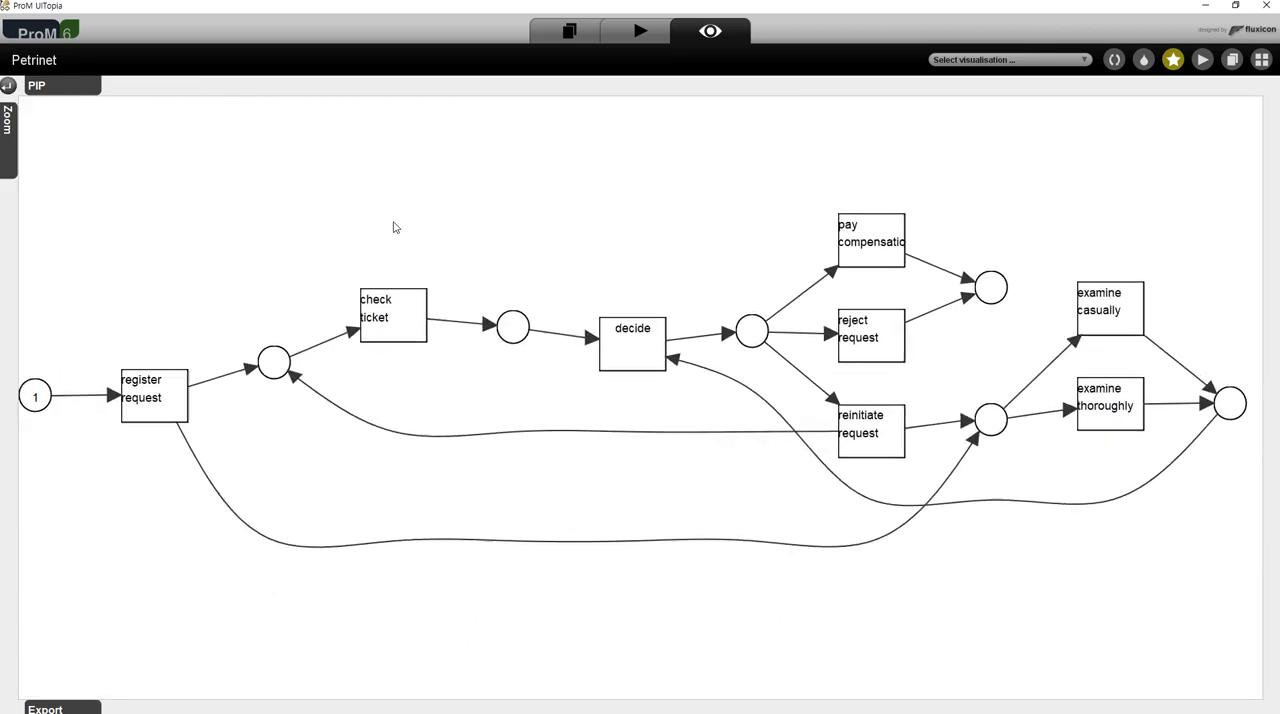
- Start exporting the Petri net view and set the file format to Portable Document Format (.pdf)
{"action": "mouse_move", "coordinate": [89, 702]}
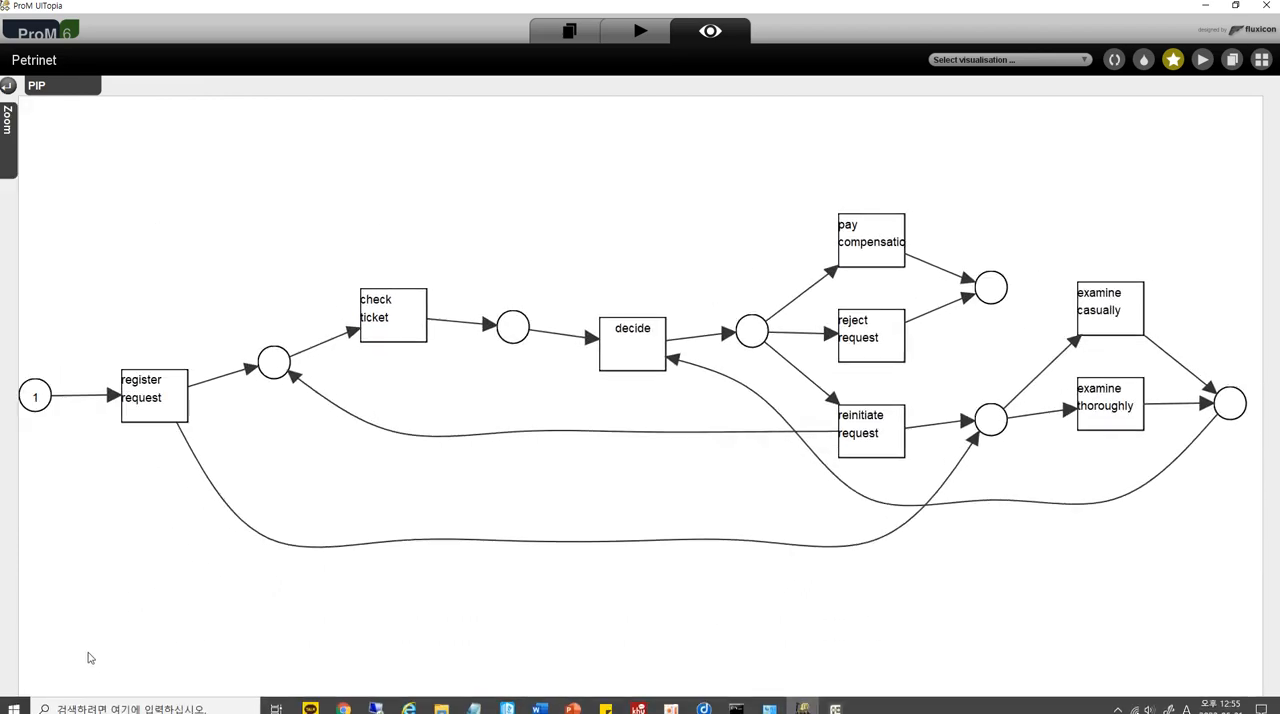
{"action": "left_click", "coordinate": [82, 686]}
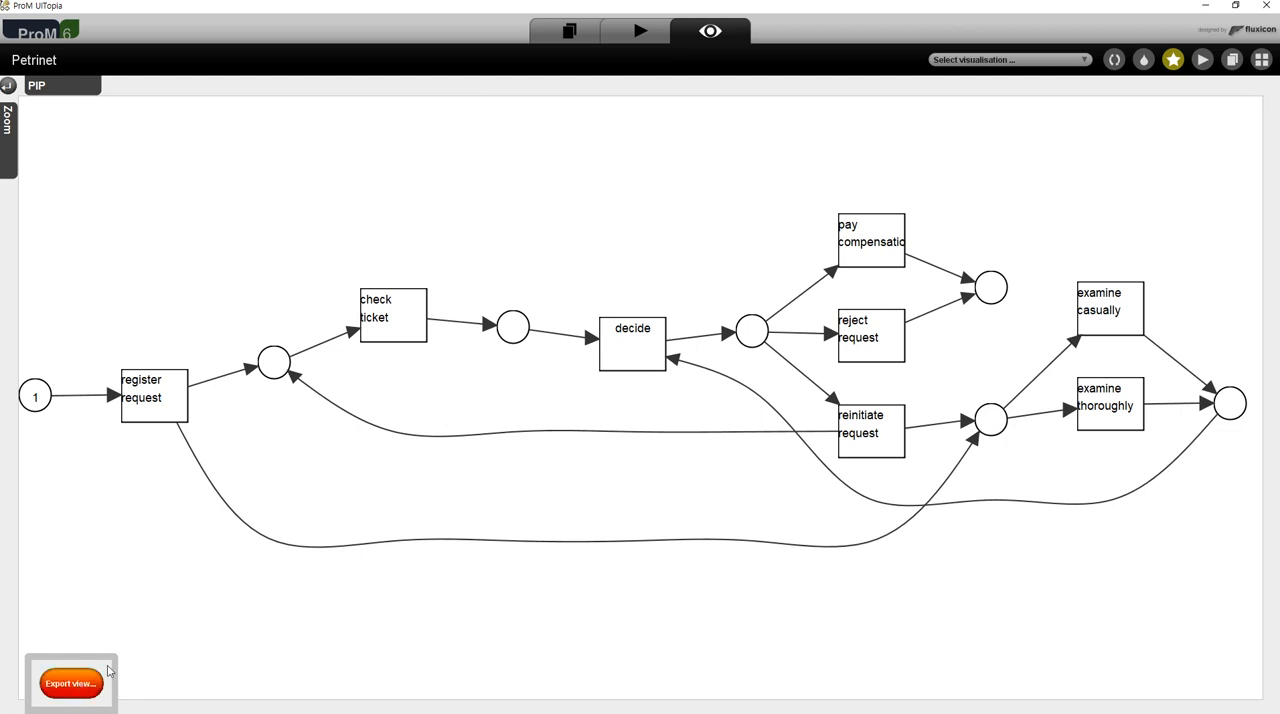
{"action": "left_click_drag", "start_coordinate": [404, 622], "coordinate": [461, 258]}
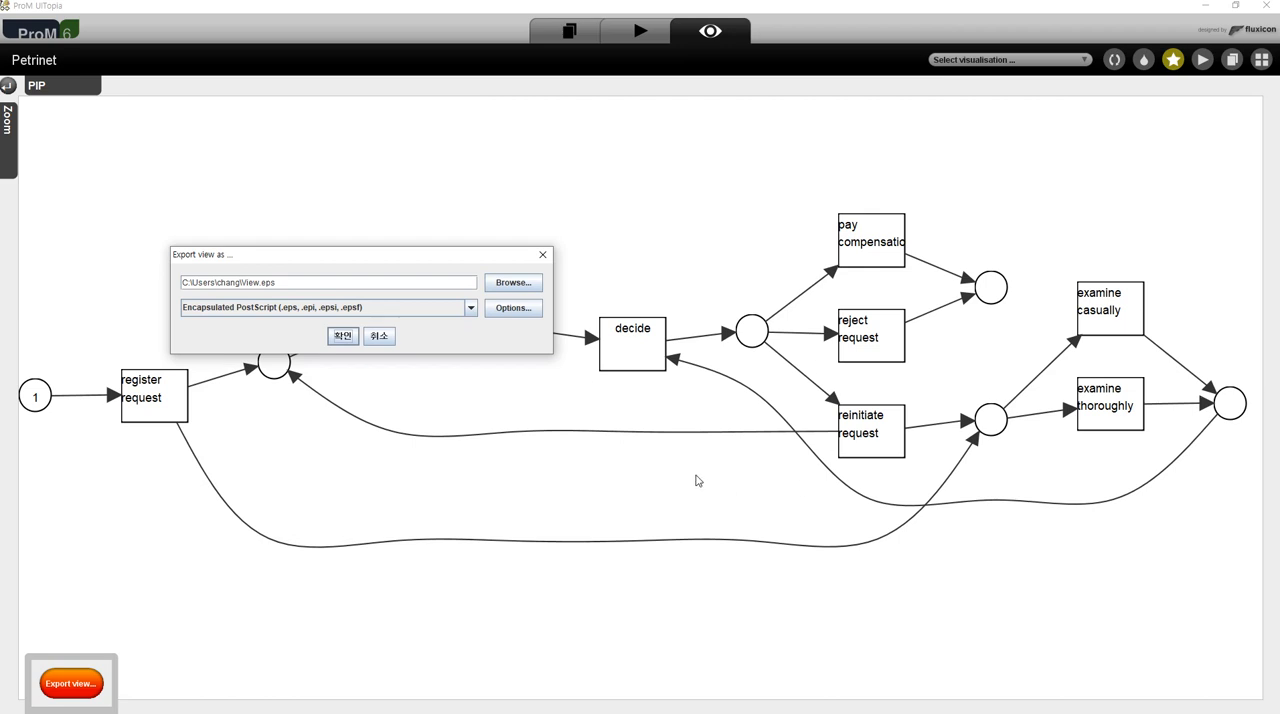
{"action": "left_click", "coordinate": [476, 308]}
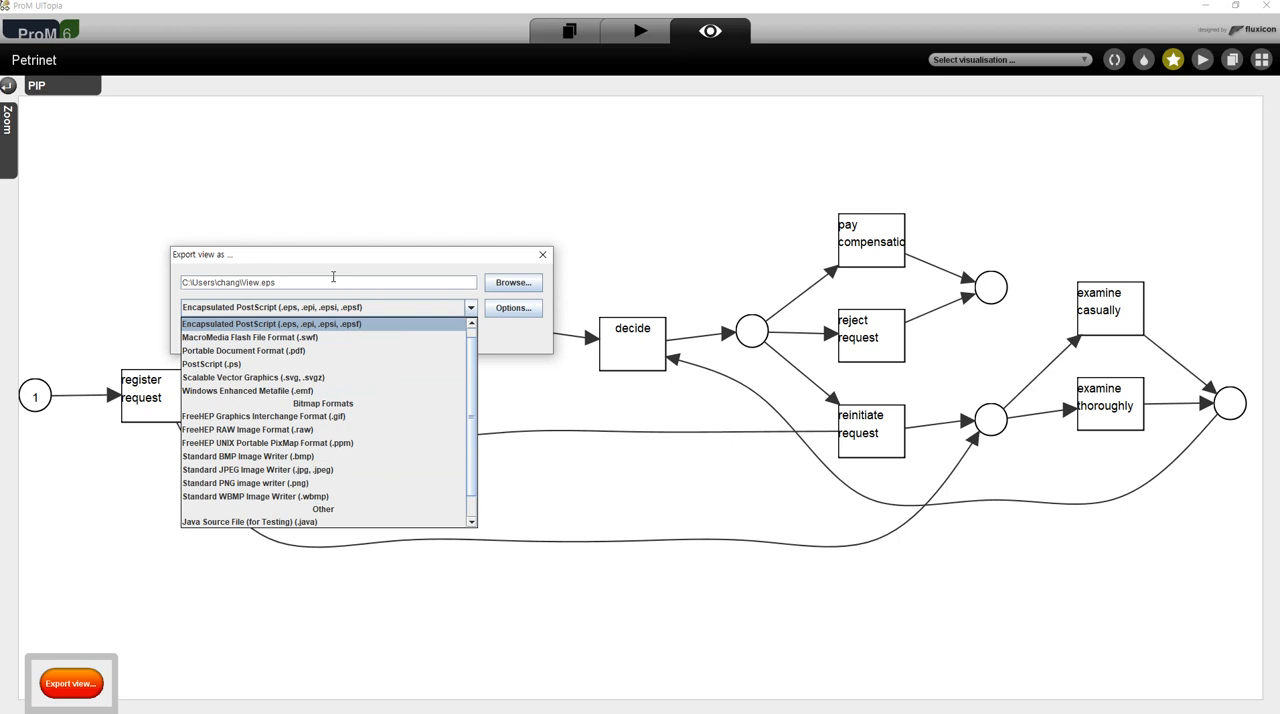
{"action": "left_click", "coordinate": [331, 352]}
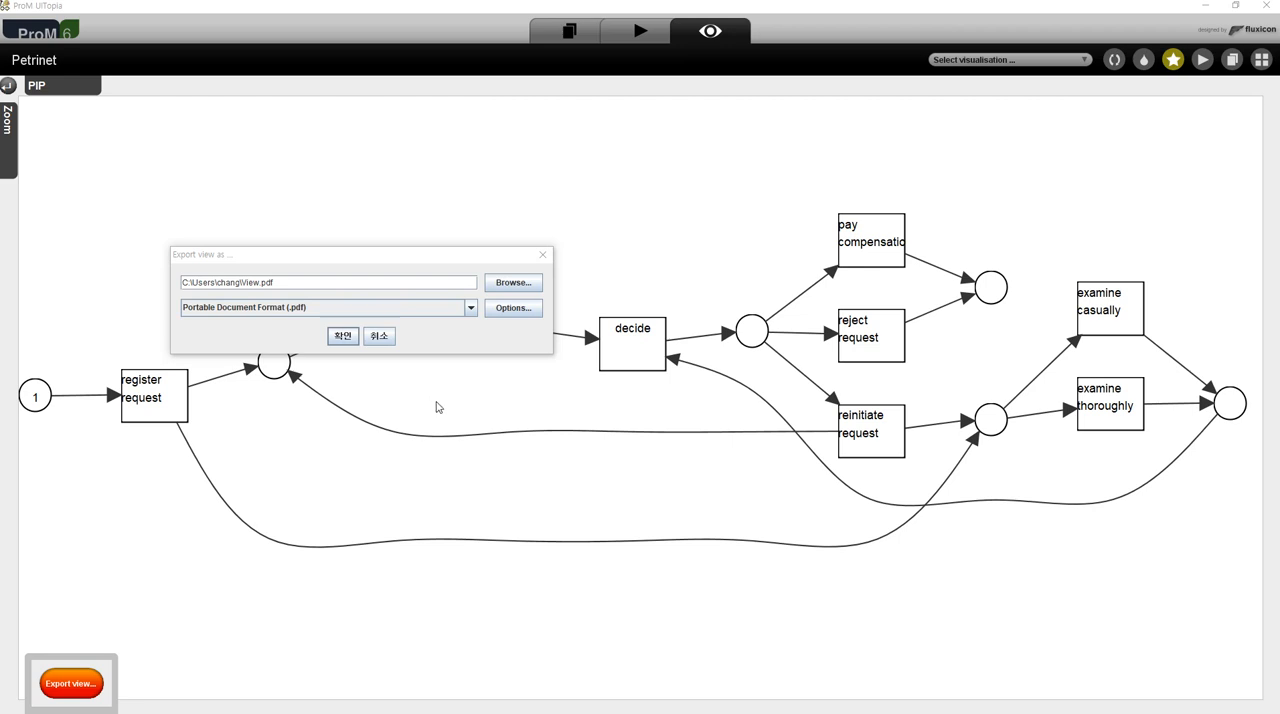
{"action": "left_click", "coordinate": [436, 402]}
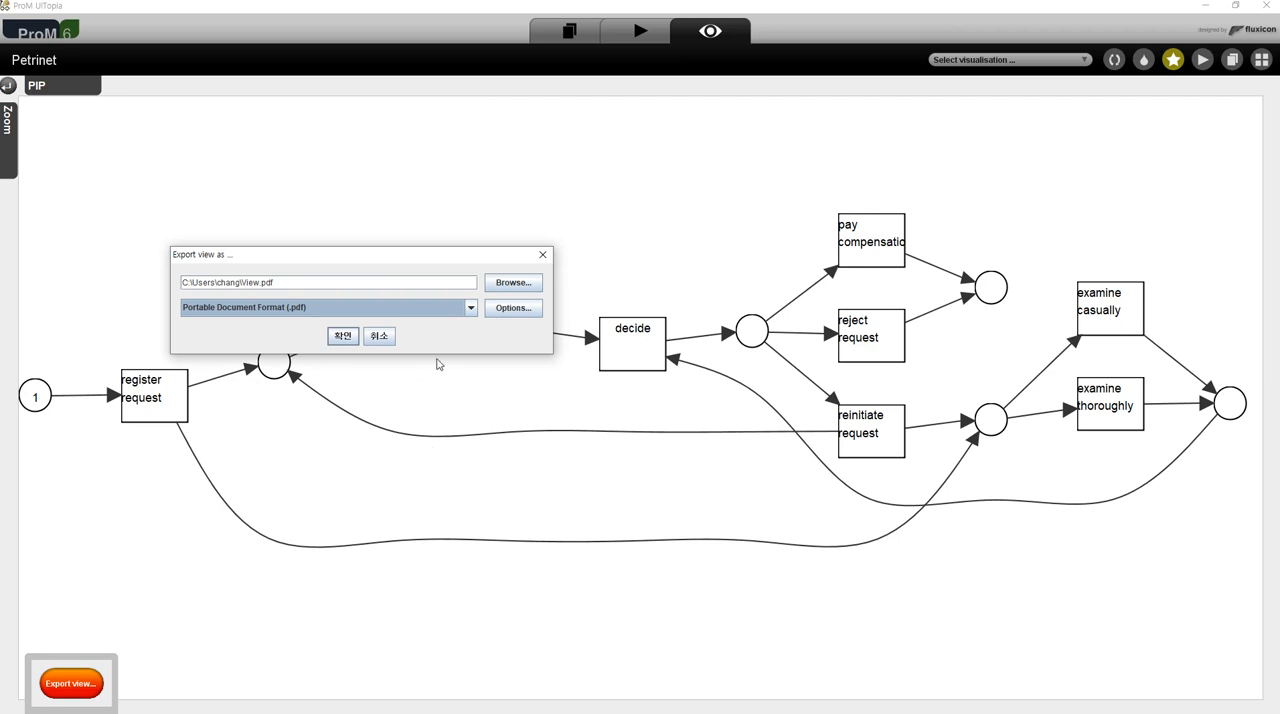
- Browse the export destination on drive D: to _강의, 2020-1, _프로세스마이닝, event-logs-process-mining-book, Chapter_1
{"action": "left_click", "coordinate": [520, 292]}
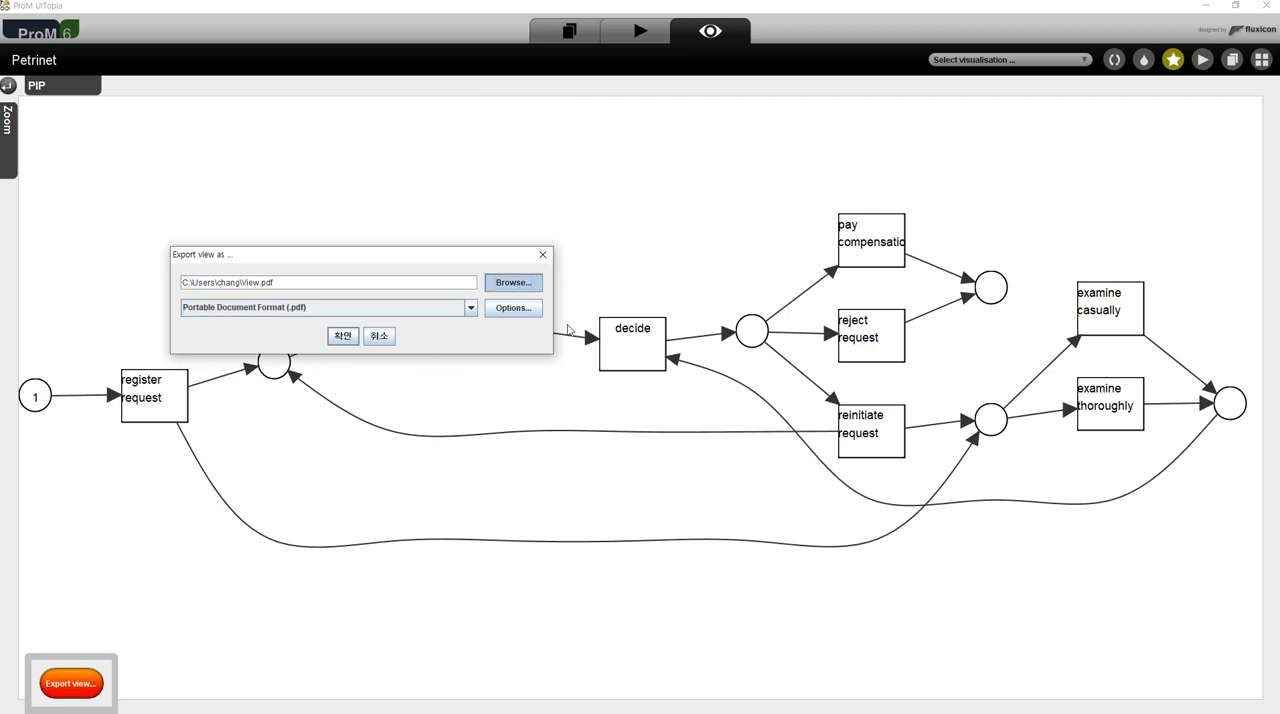
{"action": "left_click", "coordinate": [417, 224]}
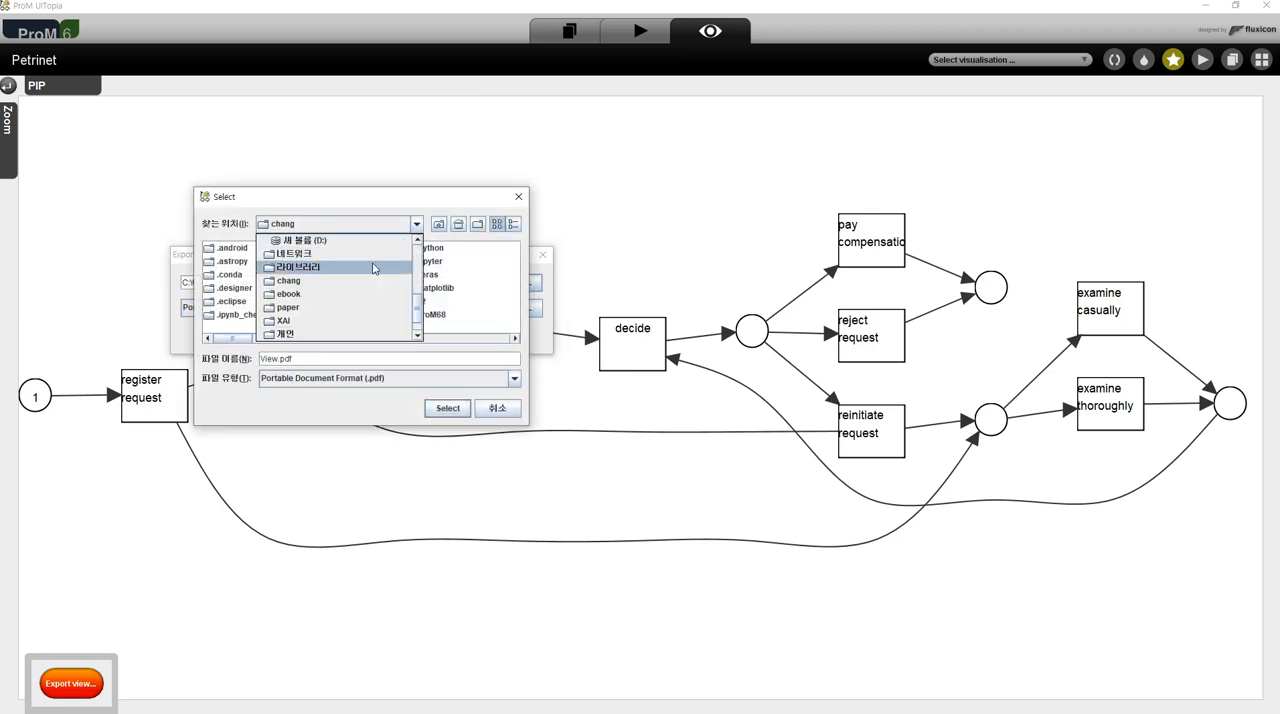
{"action": "left_click", "coordinate": [360, 249]}
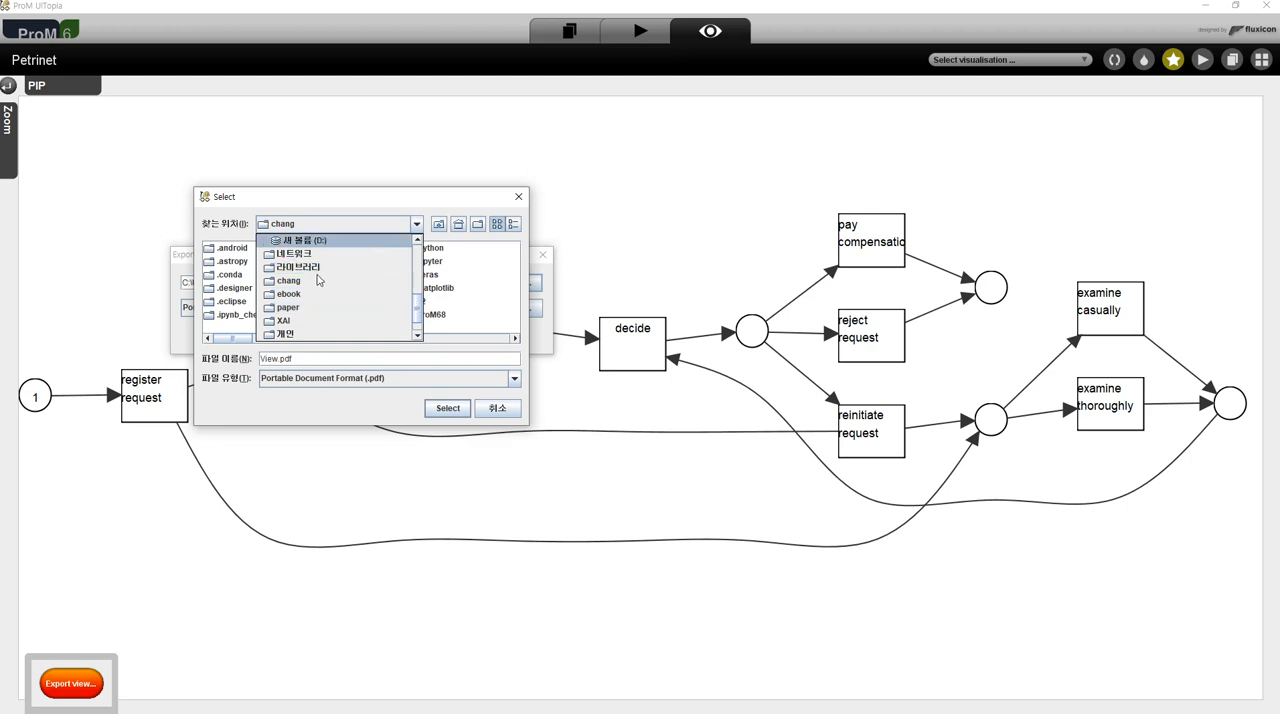
{"action": "double_click", "coordinate": [228, 292]}
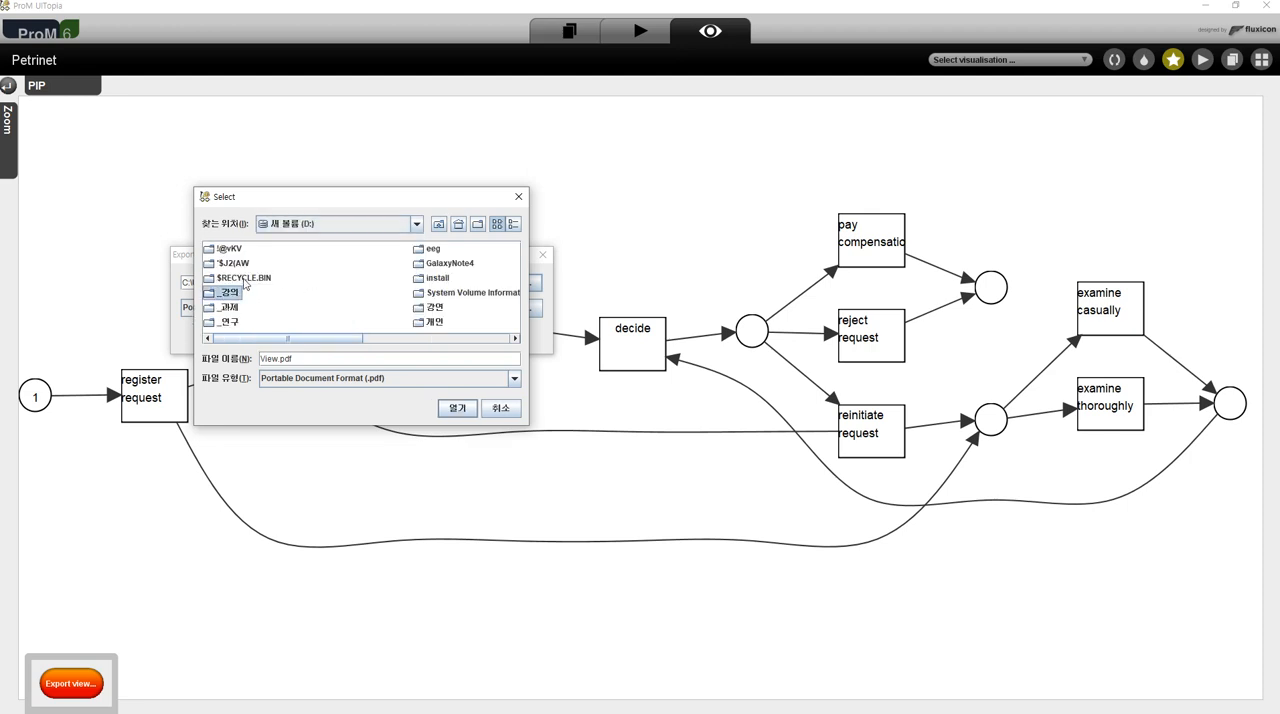
{"action": "double_click", "coordinate": [239, 263]}
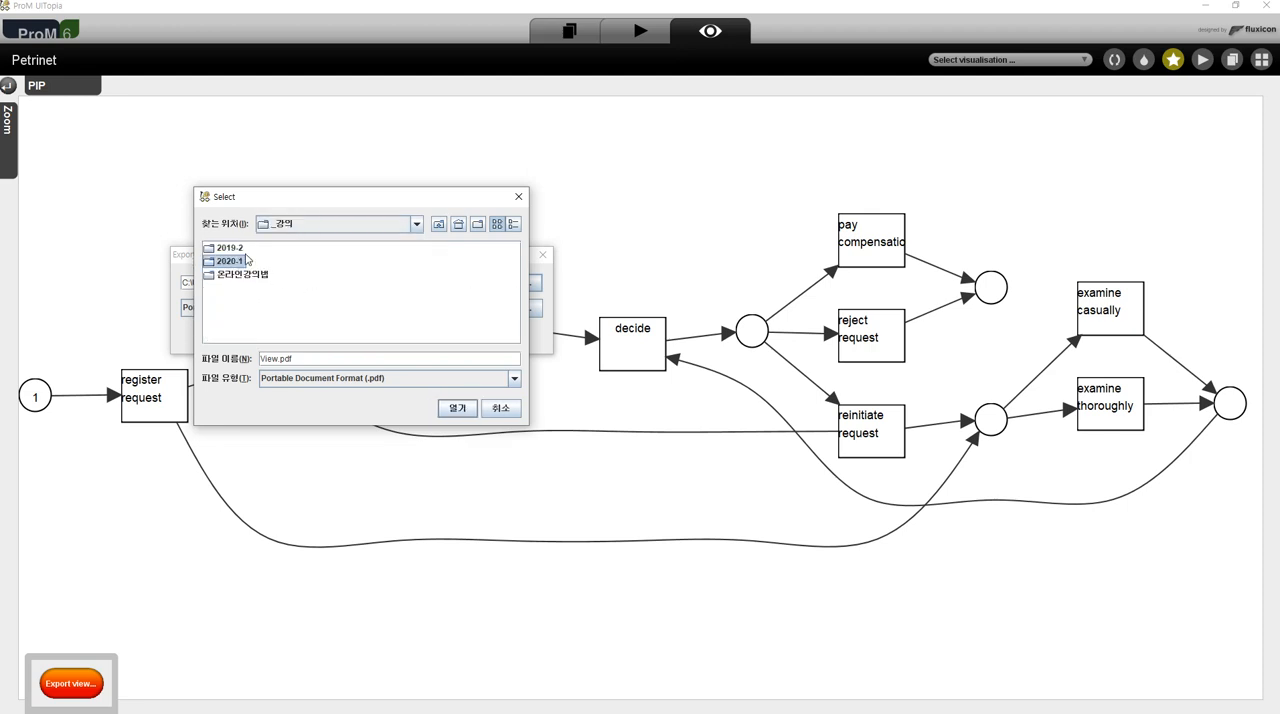
{"action": "double_click", "coordinate": [251, 281]}
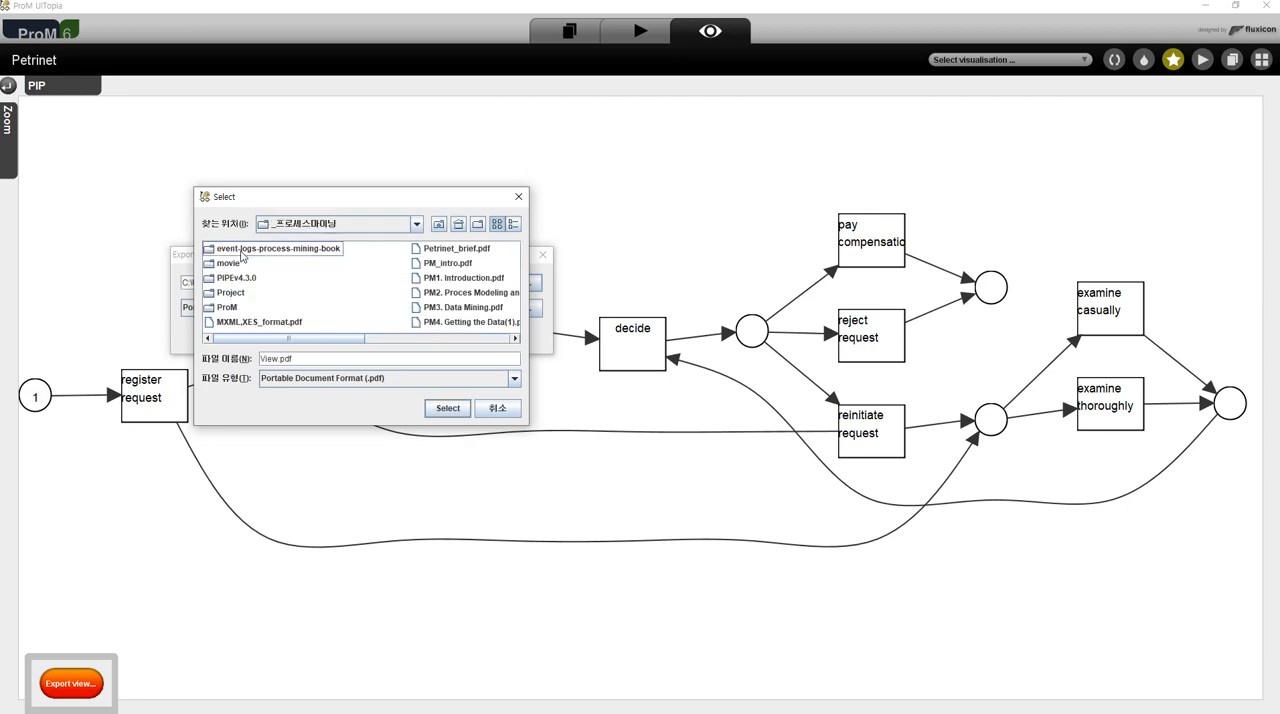
{"action": "left_click", "coordinate": [241, 251]}
{"action": "double_click", "coordinate": [241, 251]}
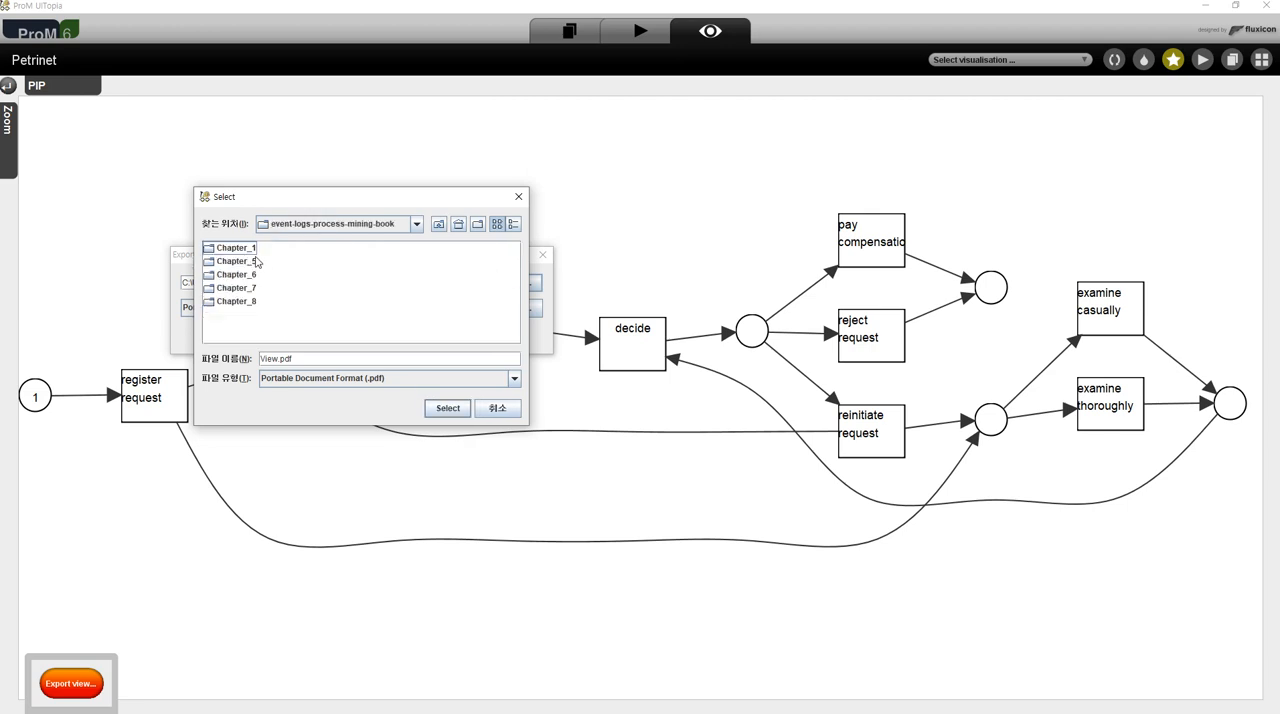
{"action": "left_click", "coordinate": [247, 249]}
{"action": "key", "text": "Return"}
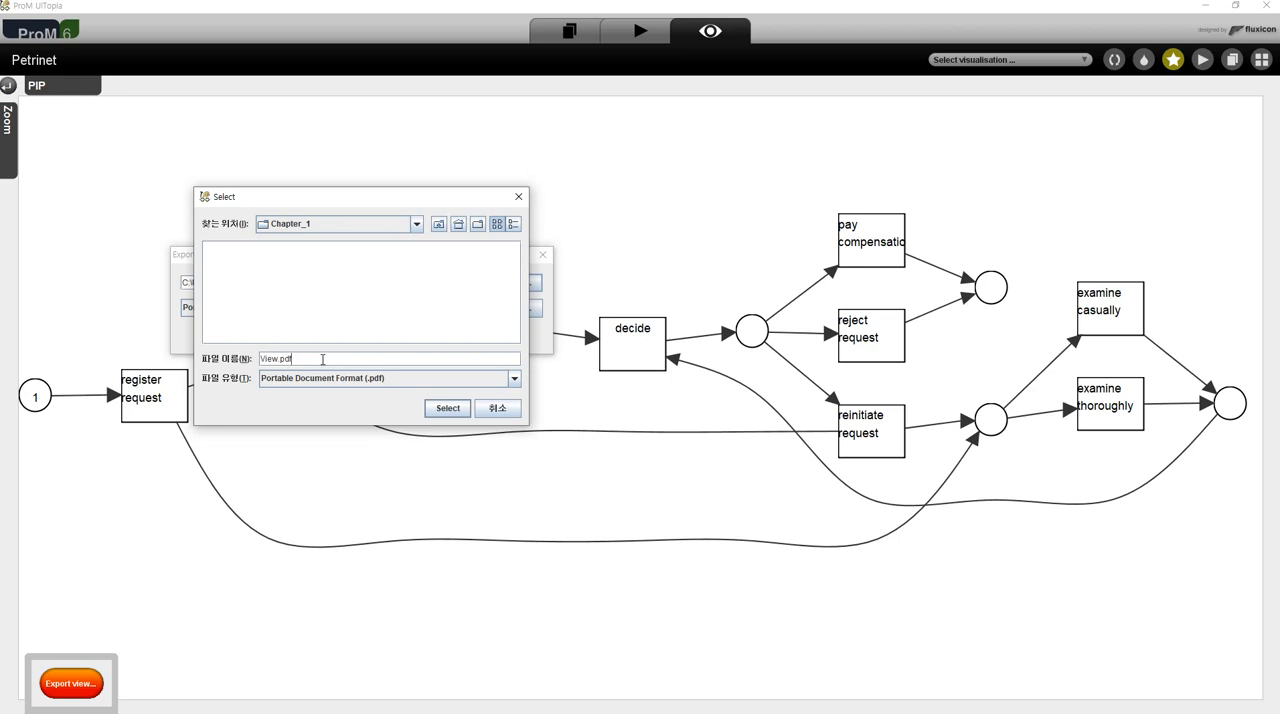
- Name the export file alpha_PN and export the Petri net view as a PDF
{"action": "key", "text": "ctrl+a"}
{"action": "key", "text": "shift+Left"}
{"action": "key", "text": "shift+Left"}
{"action": "key", "text": "shift+Left"}
{"action": "key", "text": "shift+Left"}
{"action": "type", "text": "alpha_PN"}
{"action": "key", "text": "Return"}
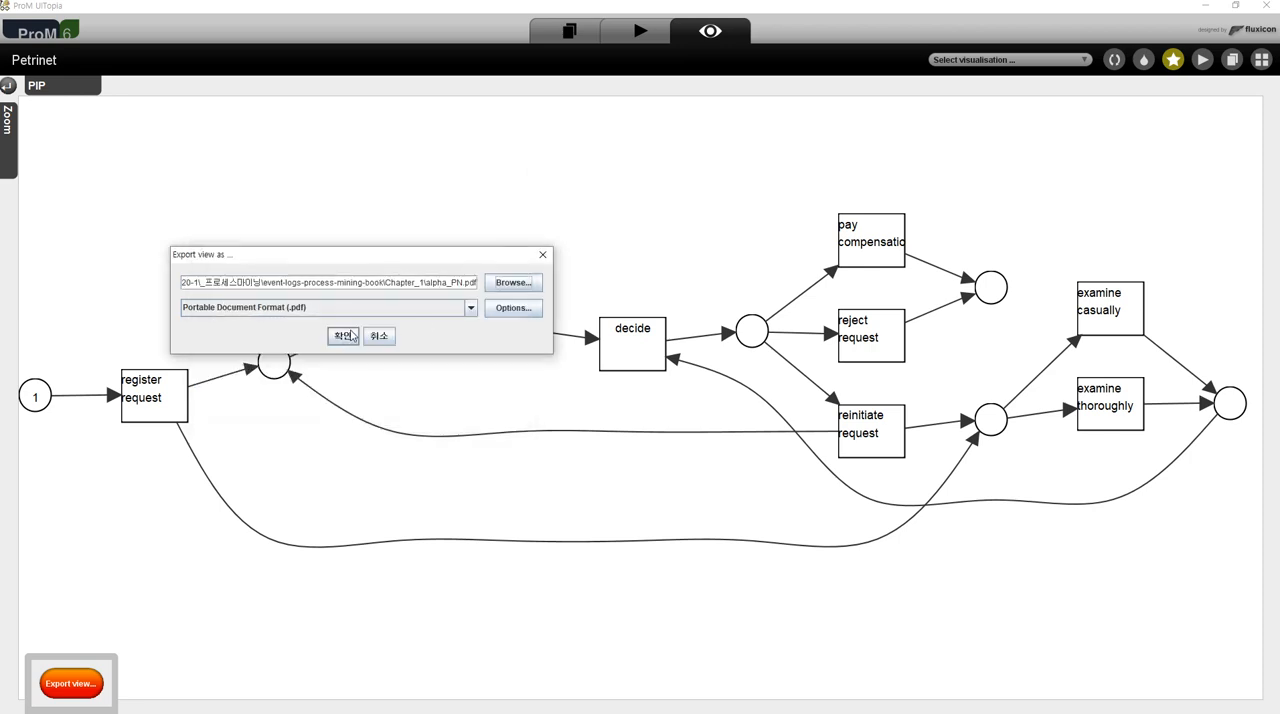
{"action": "left_click", "coordinate": [350, 342]}
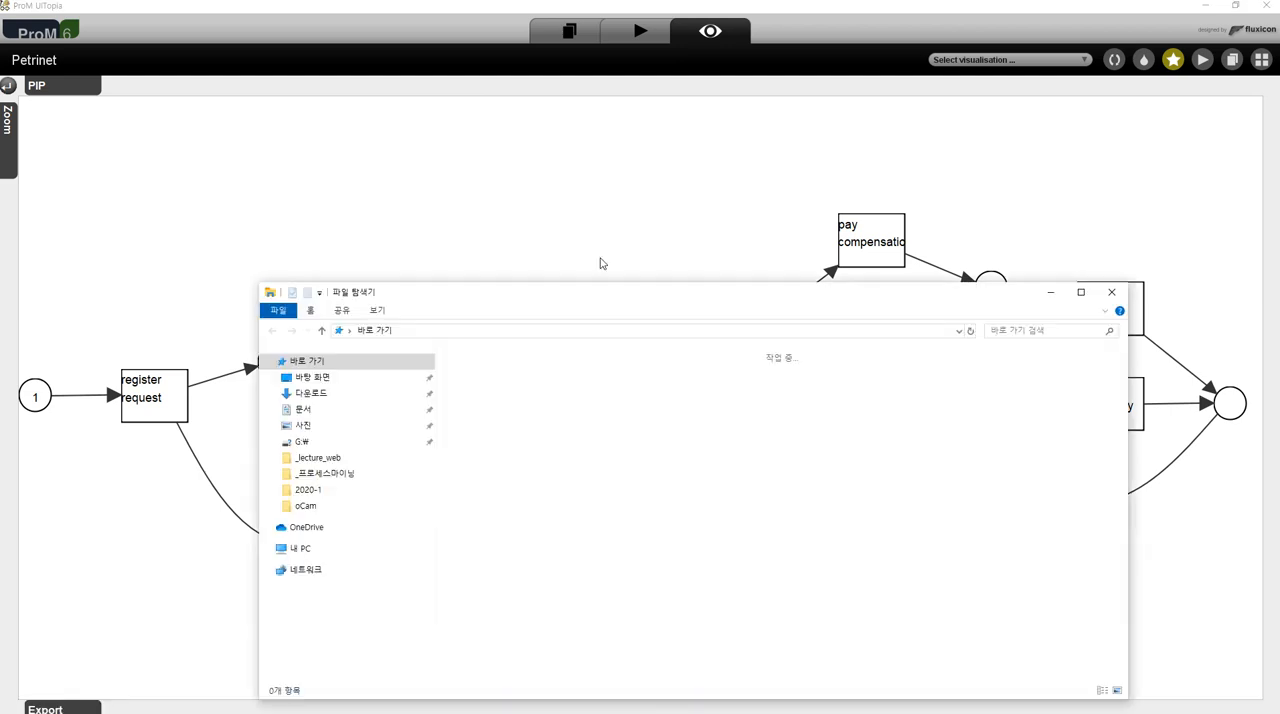
- Switch to File Explorer, open the Chapter_1 folder of event-logs-process-mining-book and sort its files by modification date, newest first
{"action": "left_click", "coordinate": [338, 476]}
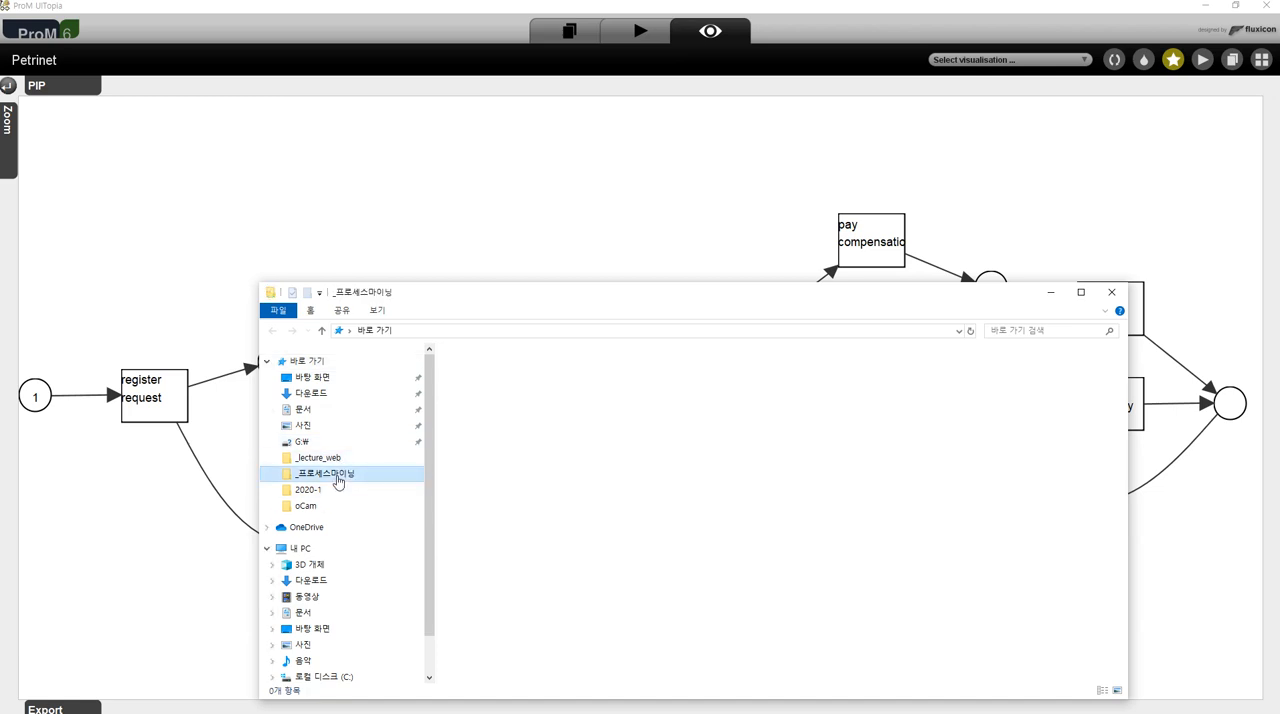
{"action": "double_click", "coordinate": [487, 375]}
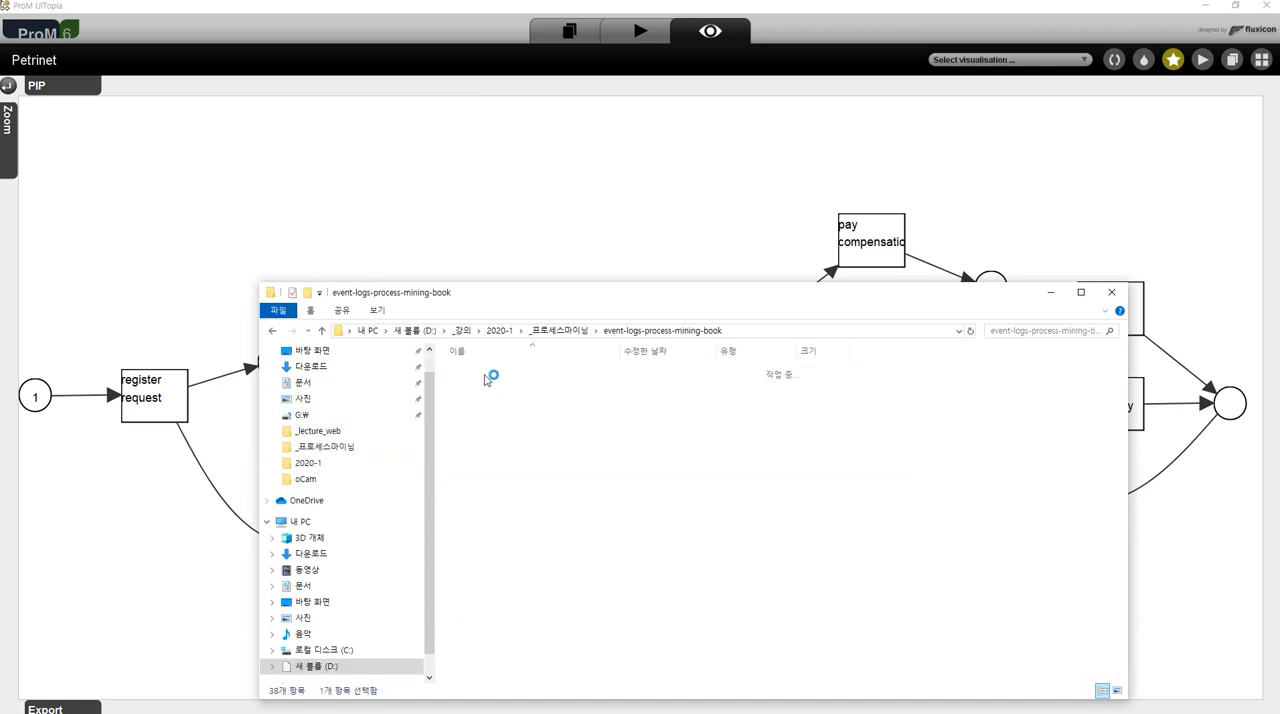
{"action": "double_click", "coordinate": [487, 375]}
{"action": "left_click_drag", "start_coordinate": [586, 297], "coordinate": [545, 205]}
{"action": "left_click", "coordinate": [590, 259]}
{"action": "left_click", "coordinate": [486, 292]}
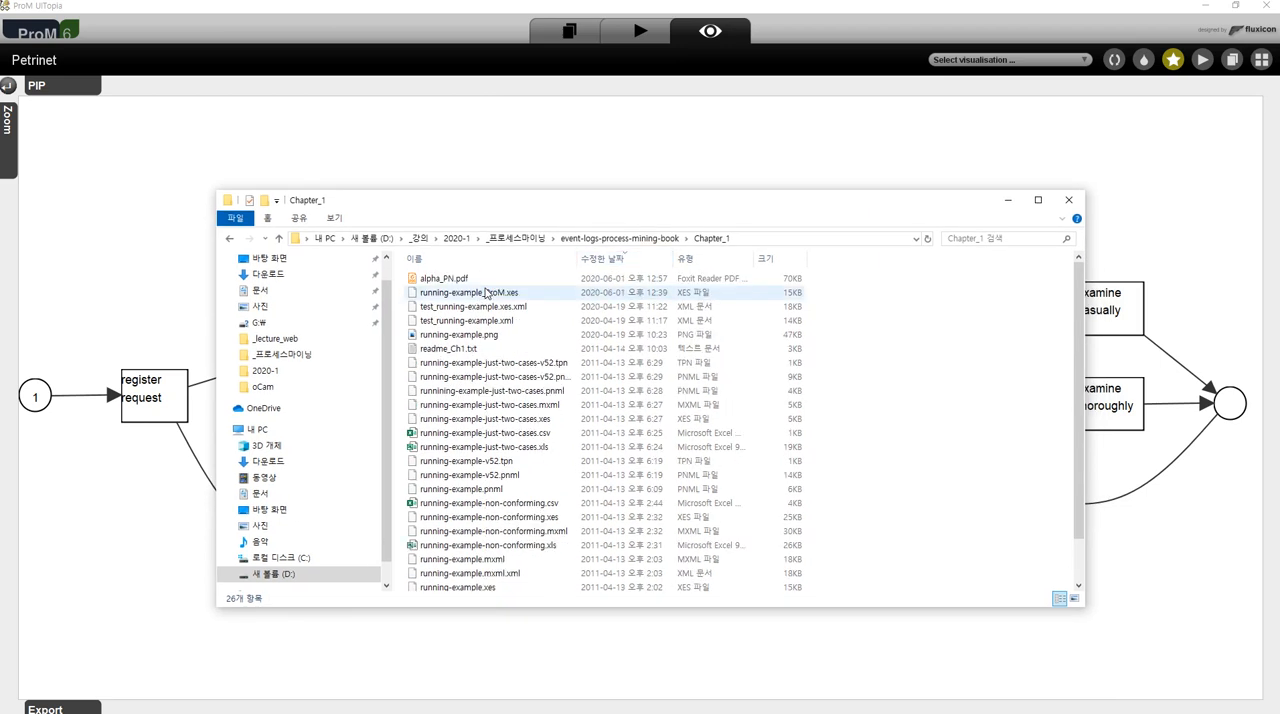
- Open alpha_PN.pdf in Foxit Reader, examine the exported Petri net at several magnifications, and return to ProM
{"action": "left_click", "coordinate": [446, 278]}
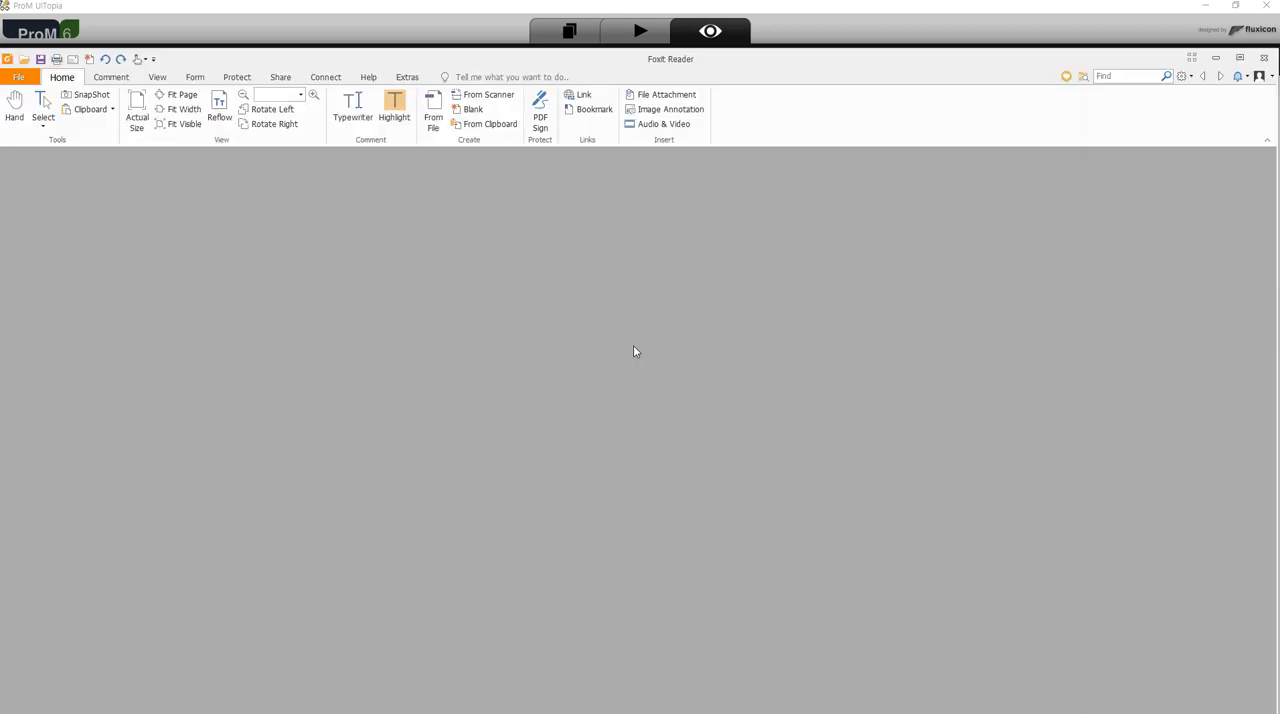
{"action": "scroll", "coordinate": [660, 480], "scroll_direction": "up", "scroll_amount": 2}
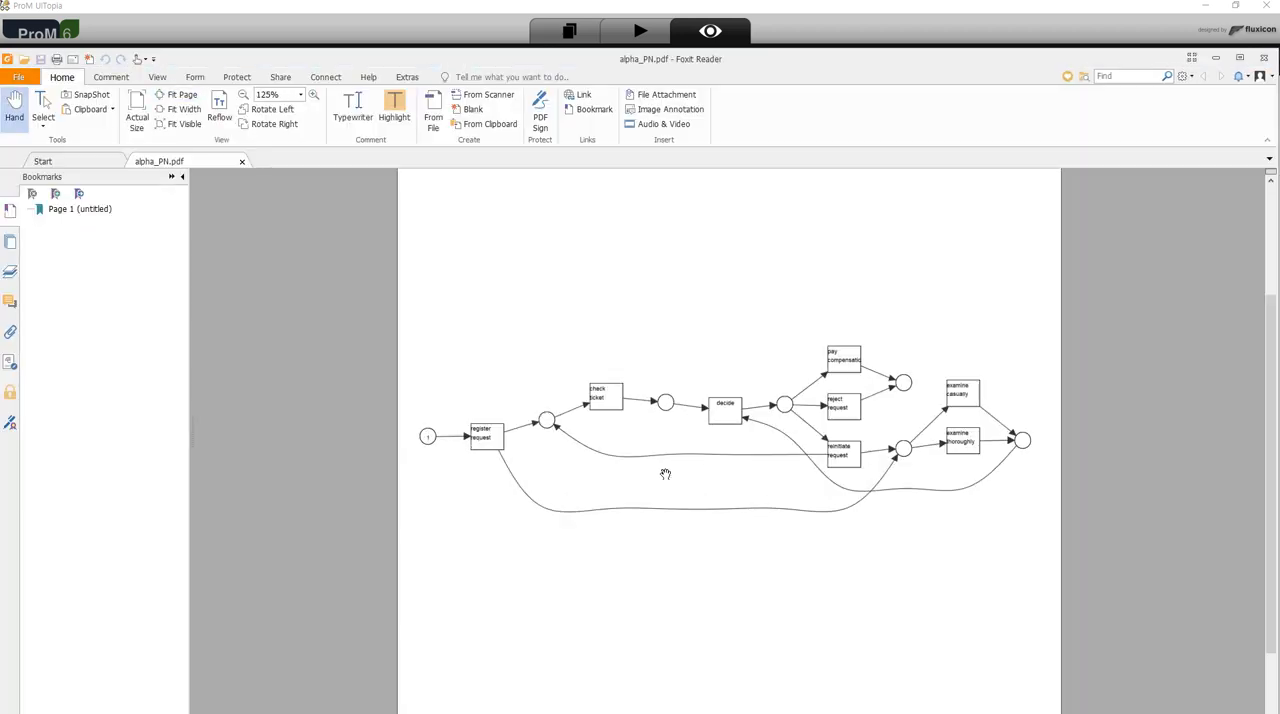
{"action": "scroll", "coordinate": [665, 474], "scroll_direction": "up", "scroll_amount": 8}
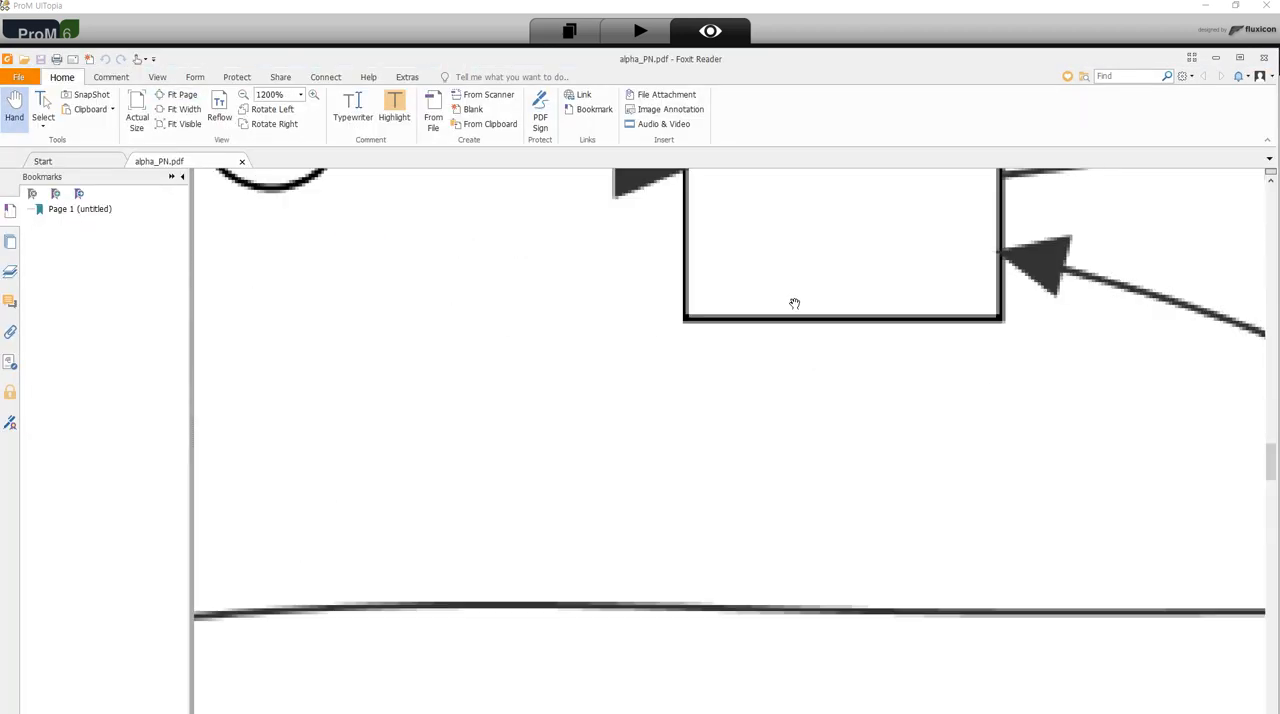
{"action": "scroll", "coordinate": [794, 303], "scroll_direction": "up", "scroll_amount": 4}
{"action": "left_click_drag", "start_coordinate": [760, 279], "coordinate": [925, 287]}
{"action": "scroll", "coordinate": [925, 287], "scroll_direction": "down", "scroll_amount": 4}
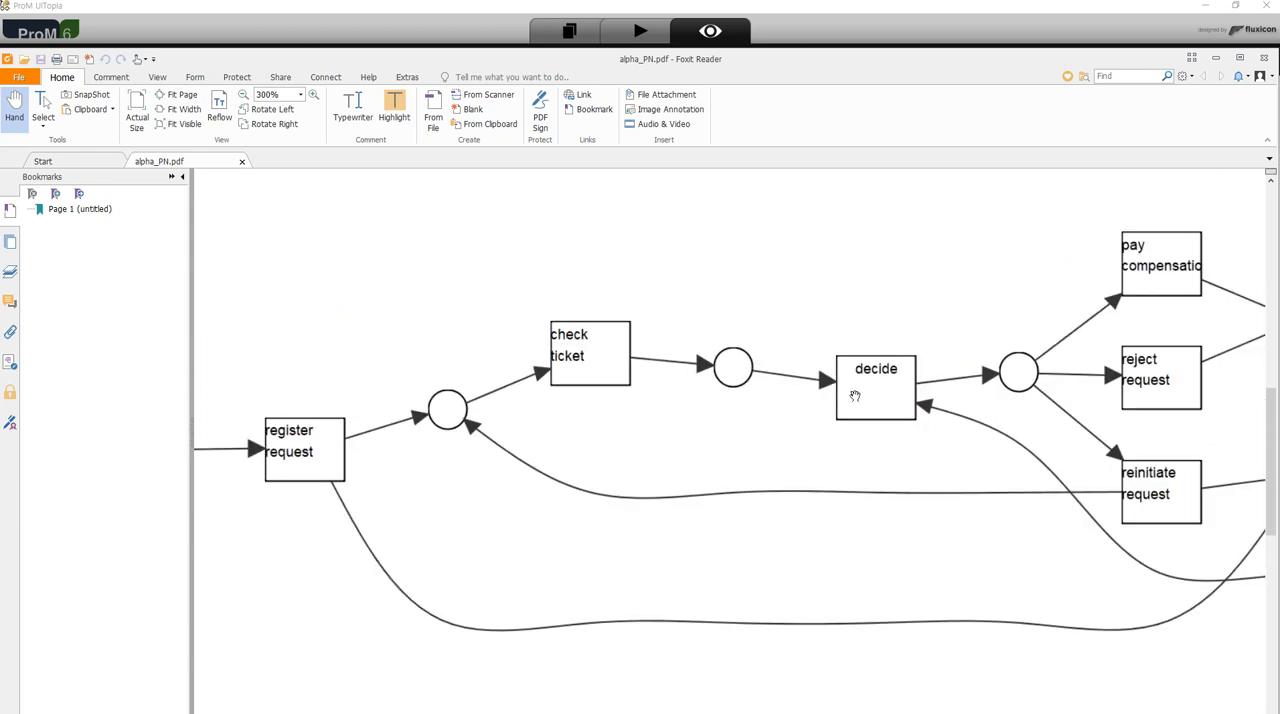
{"action": "scroll", "coordinate": [814, 403], "scroll_direction": "up", "scroll_amount": 3}
{"action": "scroll", "coordinate": [817, 414], "scroll_direction": "down", "scroll_amount": 2}
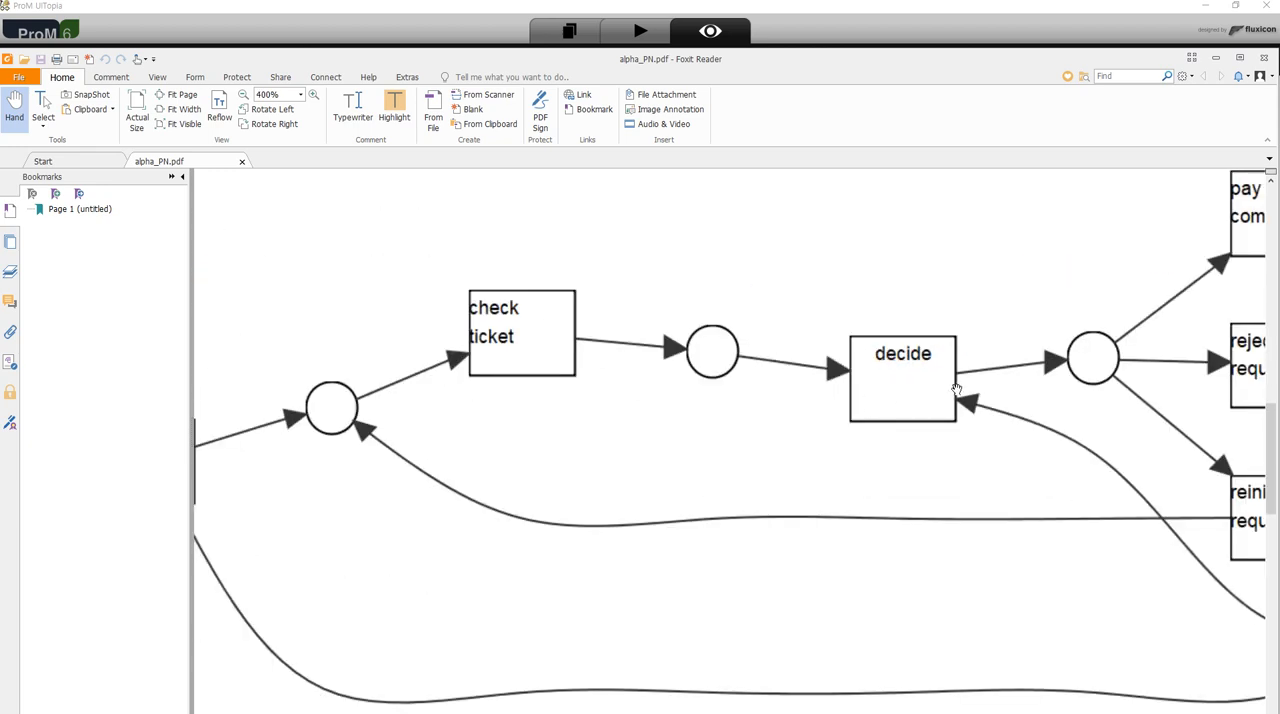
{"action": "scroll", "coordinate": [956, 388], "scroll_direction": "down", "scroll_amount": 2}
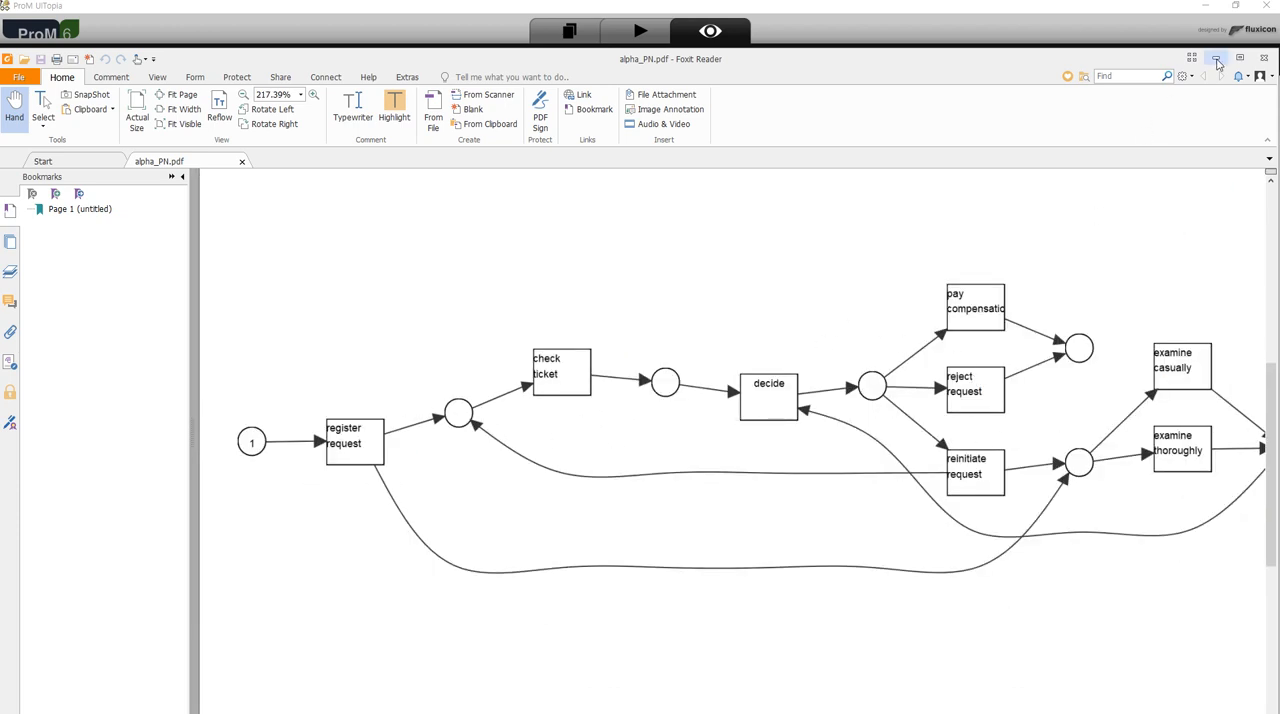
{"action": "left_click", "coordinate": [1217, 61]}
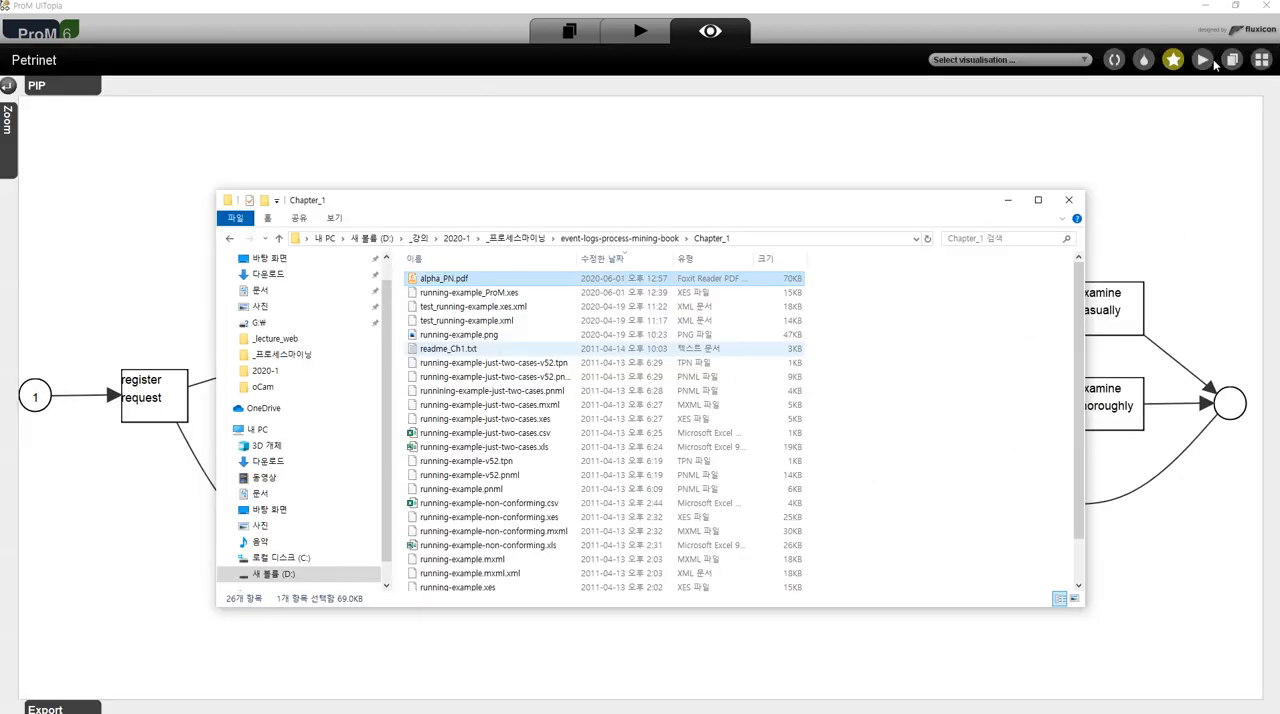
{"action": "left_click", "coordinate": [1010, 202]}
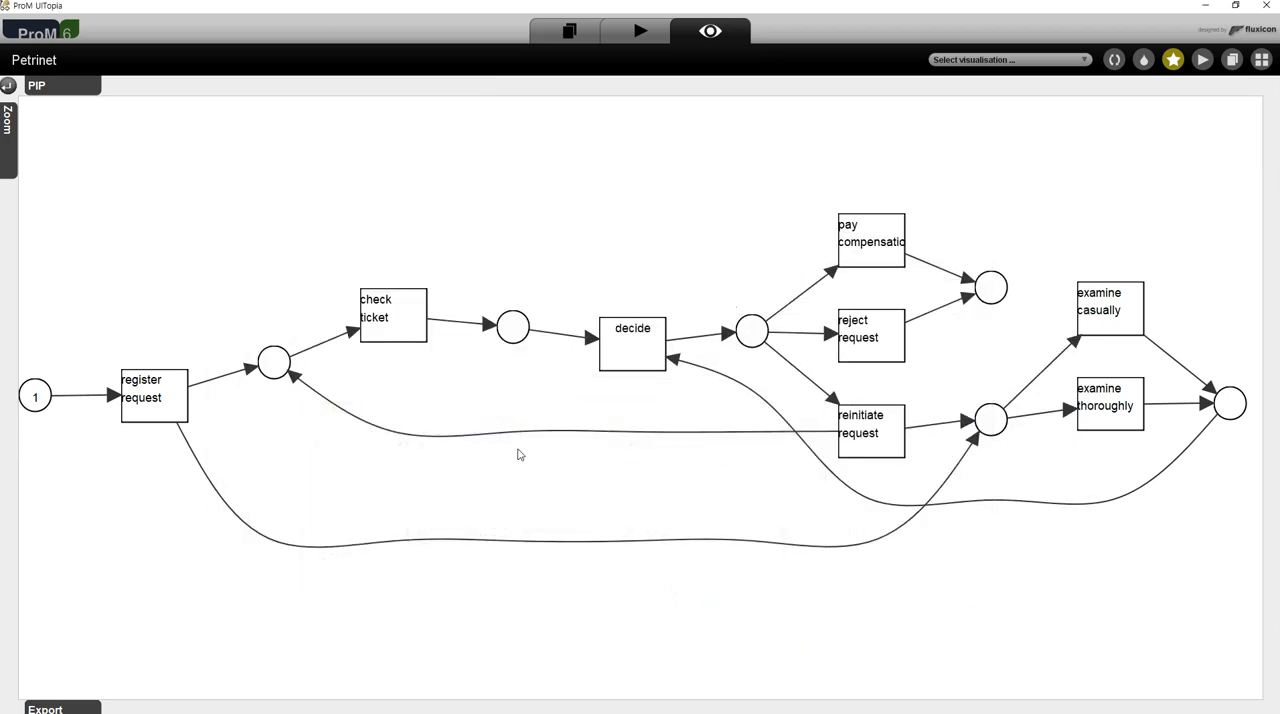
- Start another export of the view as Portable Document Format (.pdf) and open the format's options
{"action": "left_click", "coordinate": [71, 683]}
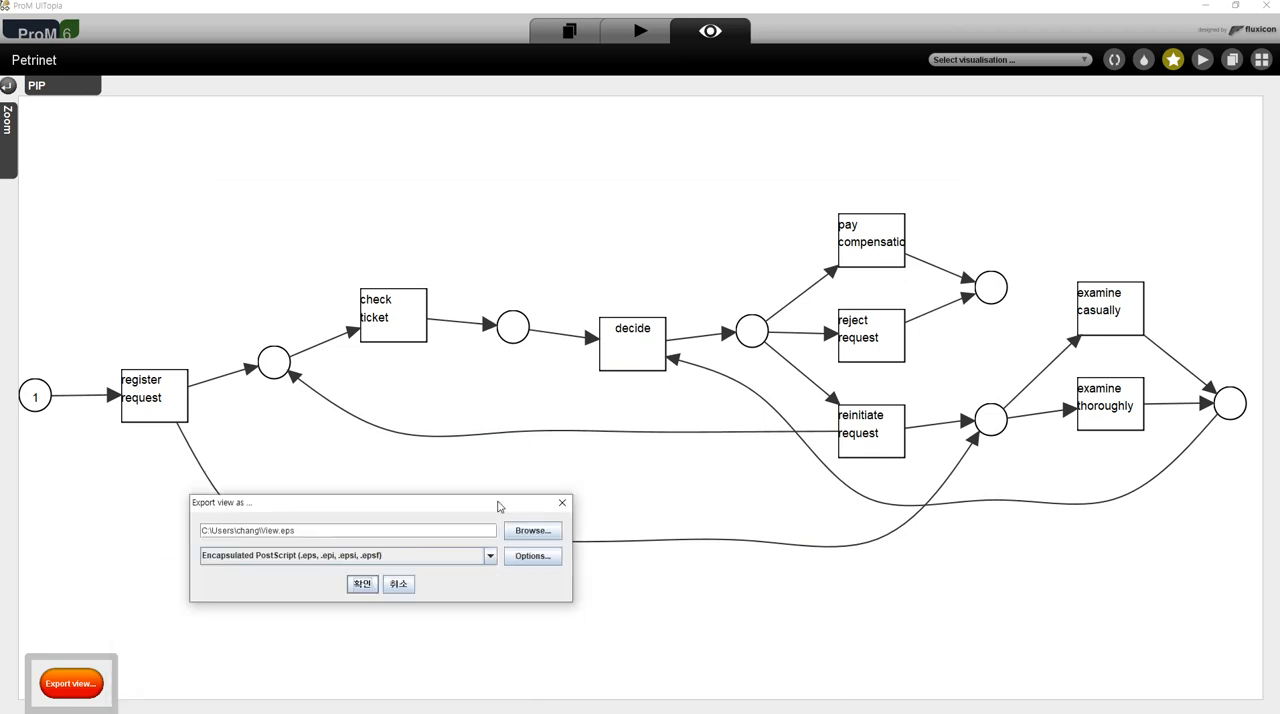
{"action": "left_click", "coordinate": [619, 325]}
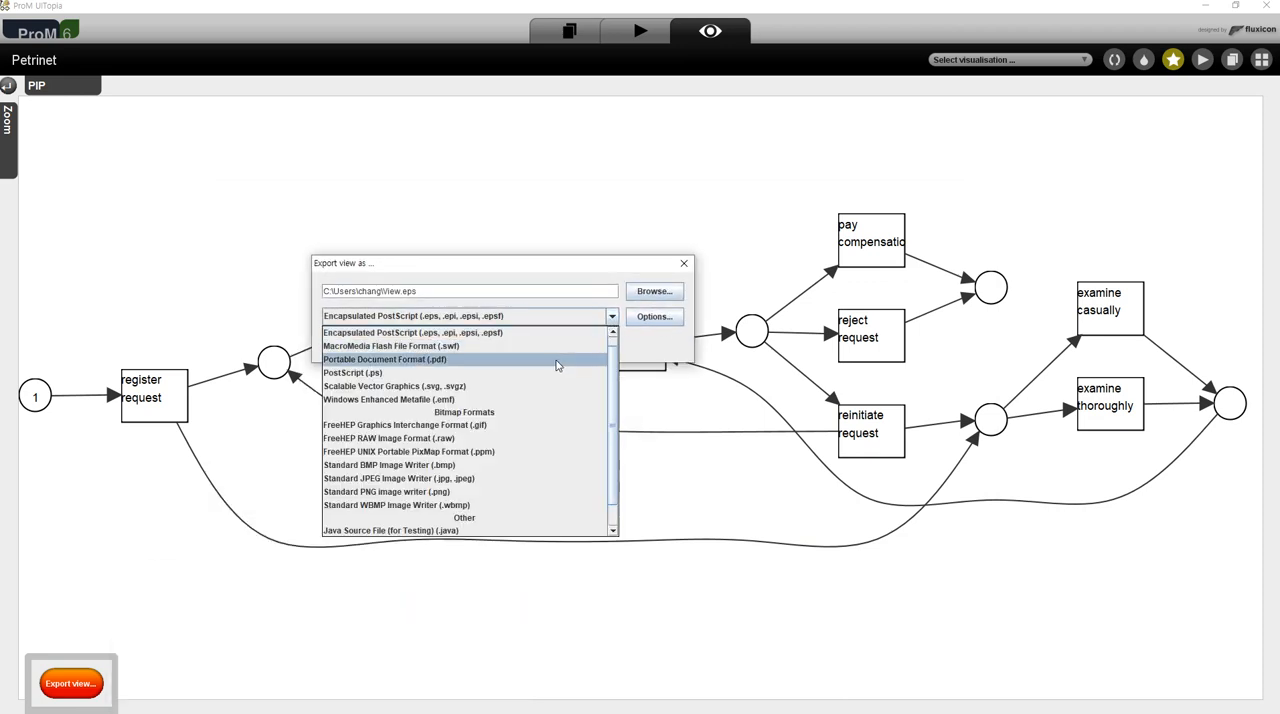
{"action": "left_click", "coordinate": [560, 359]}
{"action": "left_click", "coordinate": [650, 316]}
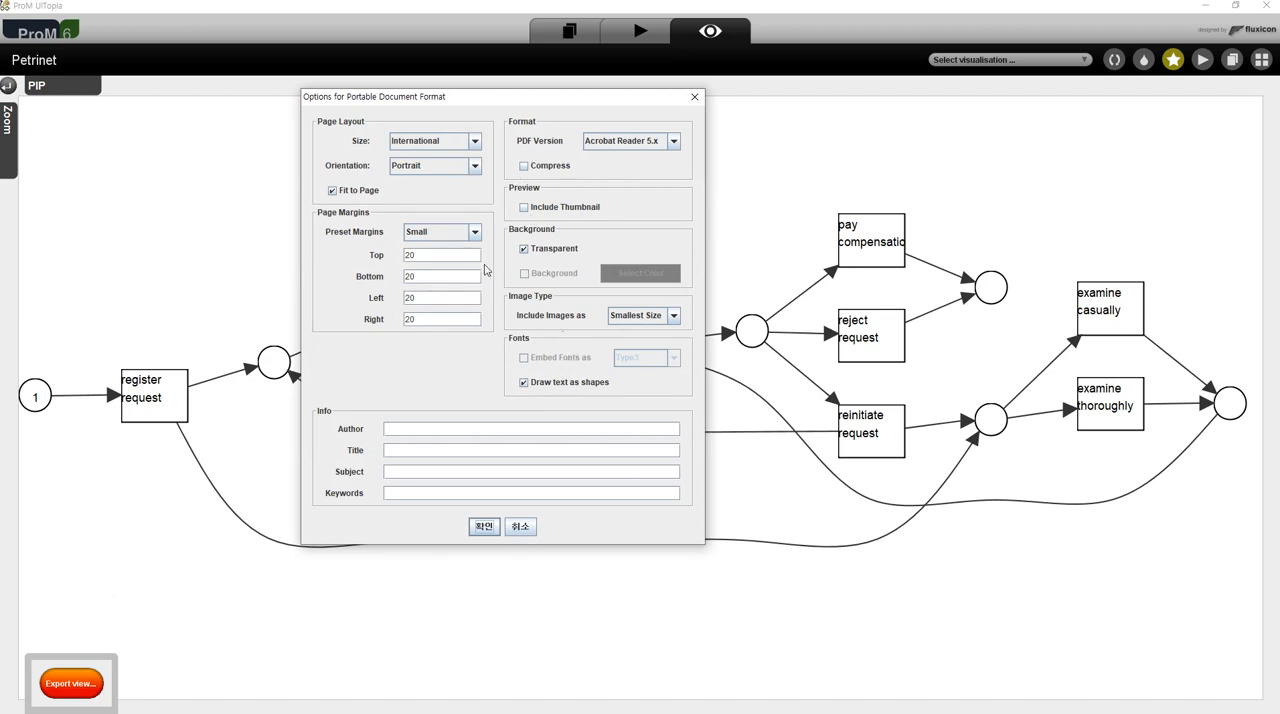
- Review the PDF export choices for preset margins, orientation, page size and image type
{"action": "left_click", "coordinate": [474, 235]}
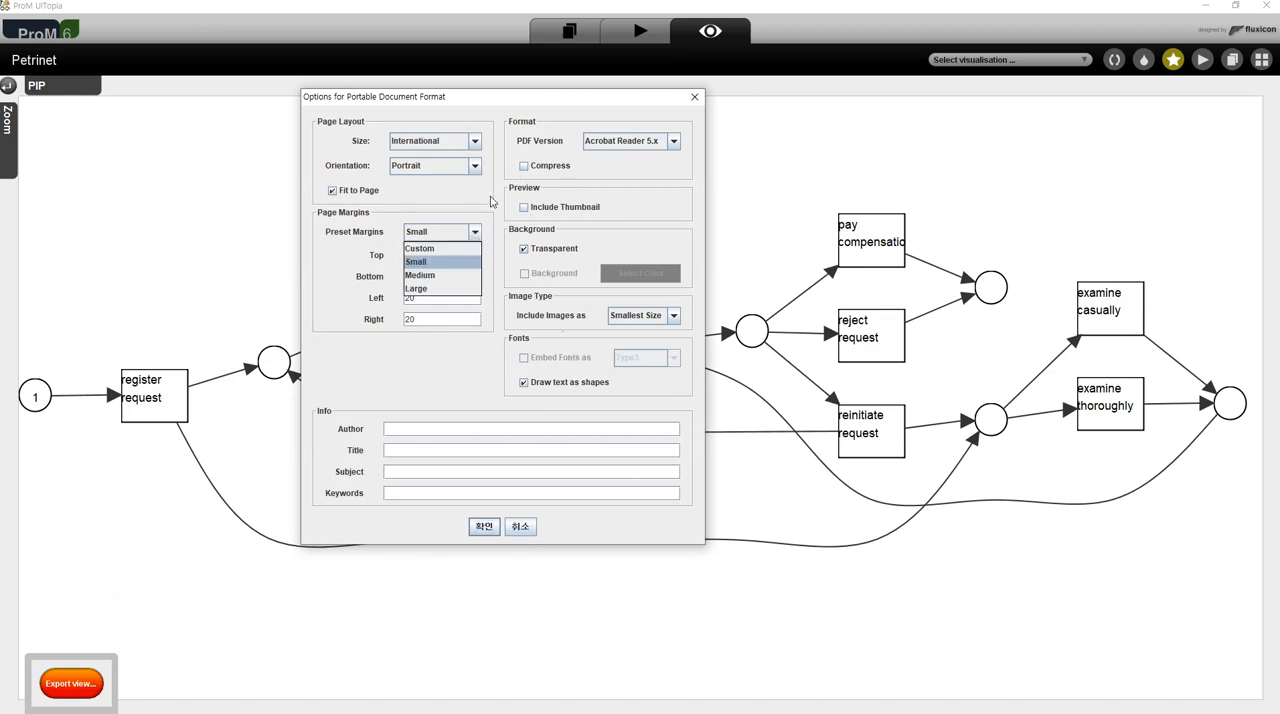
{"action": "left_click", "coordinate": [488, 196]}
{"action": "left_click", "coordinate": [474, 166]}
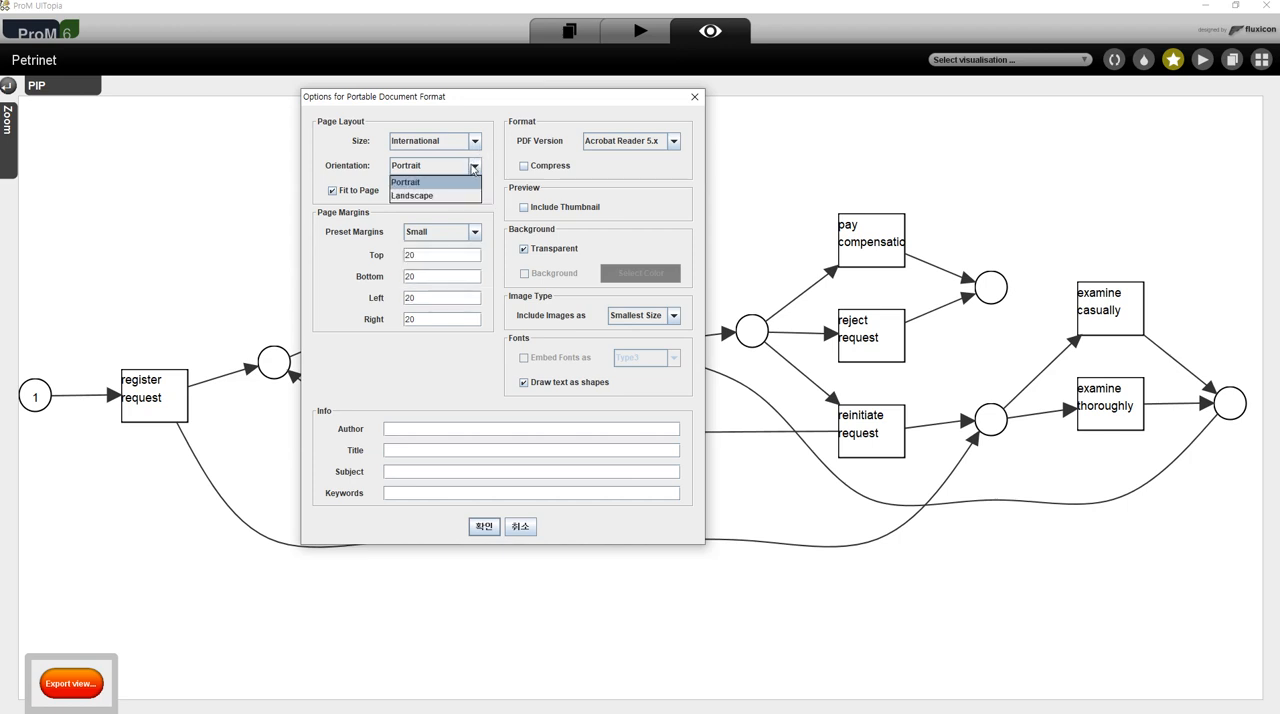
{"action": "left_click", "coordinate": [487, 161]}
{"action": "left_click", "coordinate": [476, 142]}
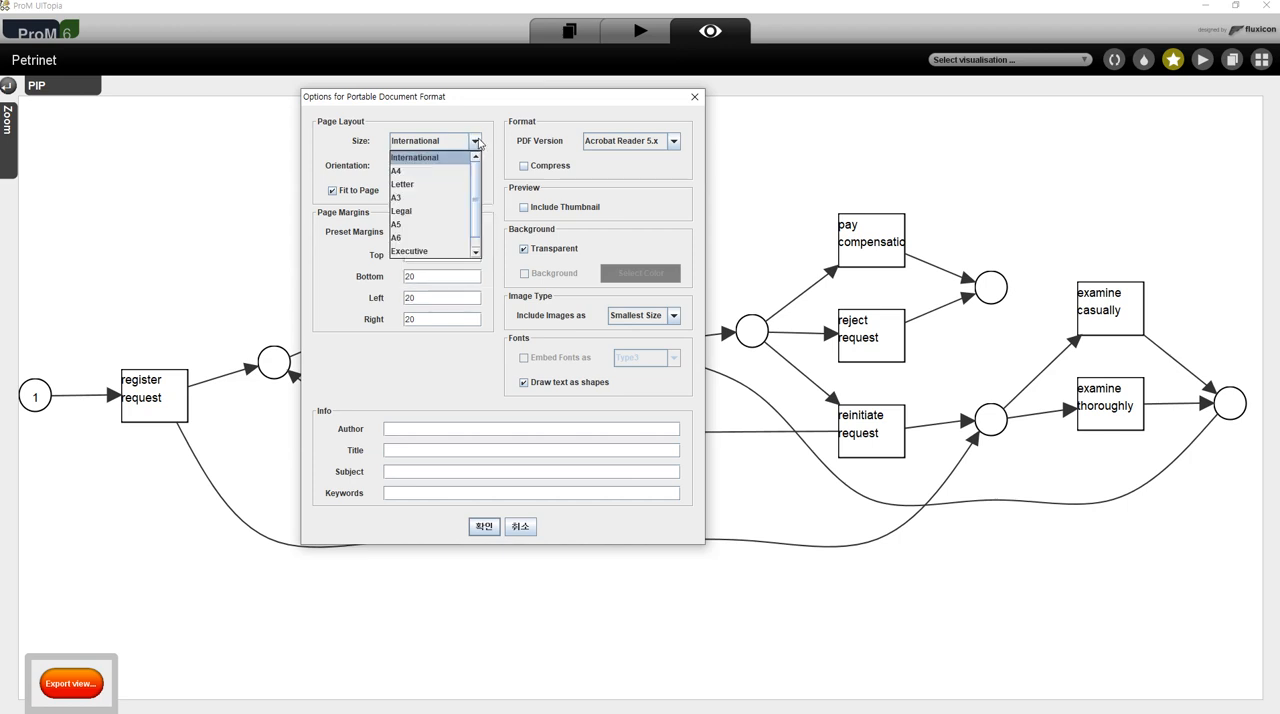
{"action": "left_click", "coordinate": [507, 157]}
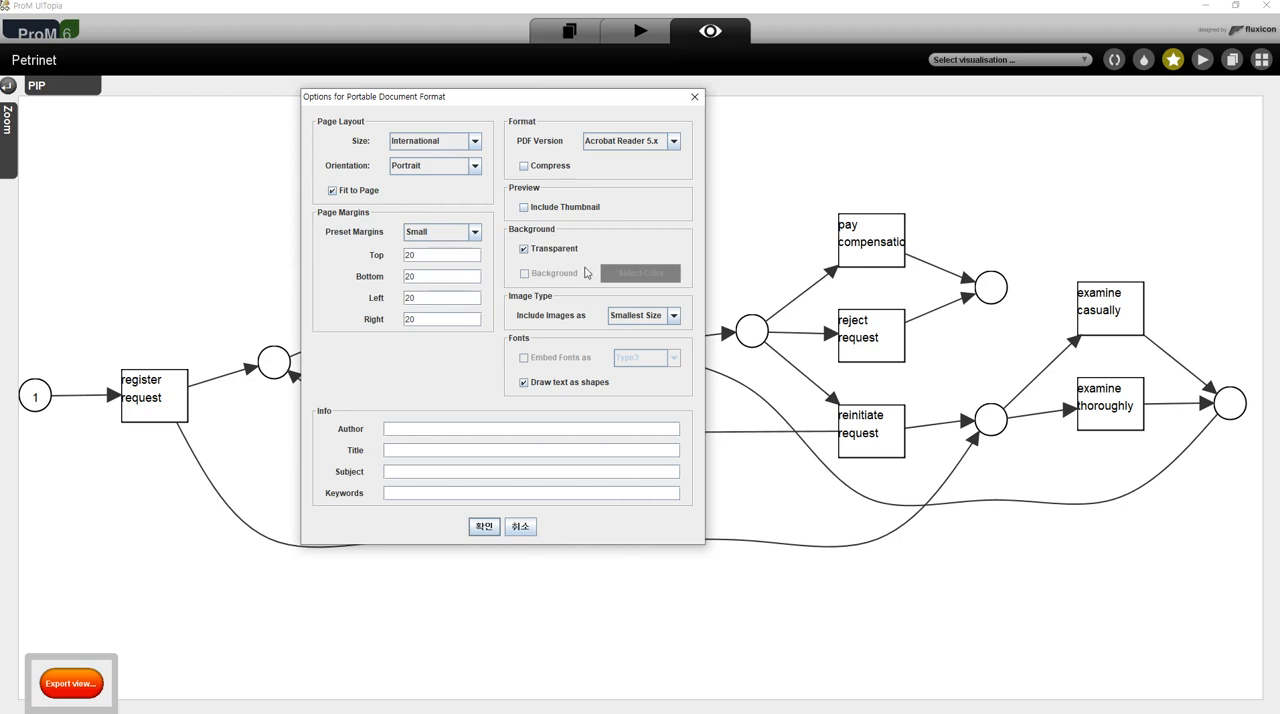
{"action": "left_click", "coordinate": [676, 316]}
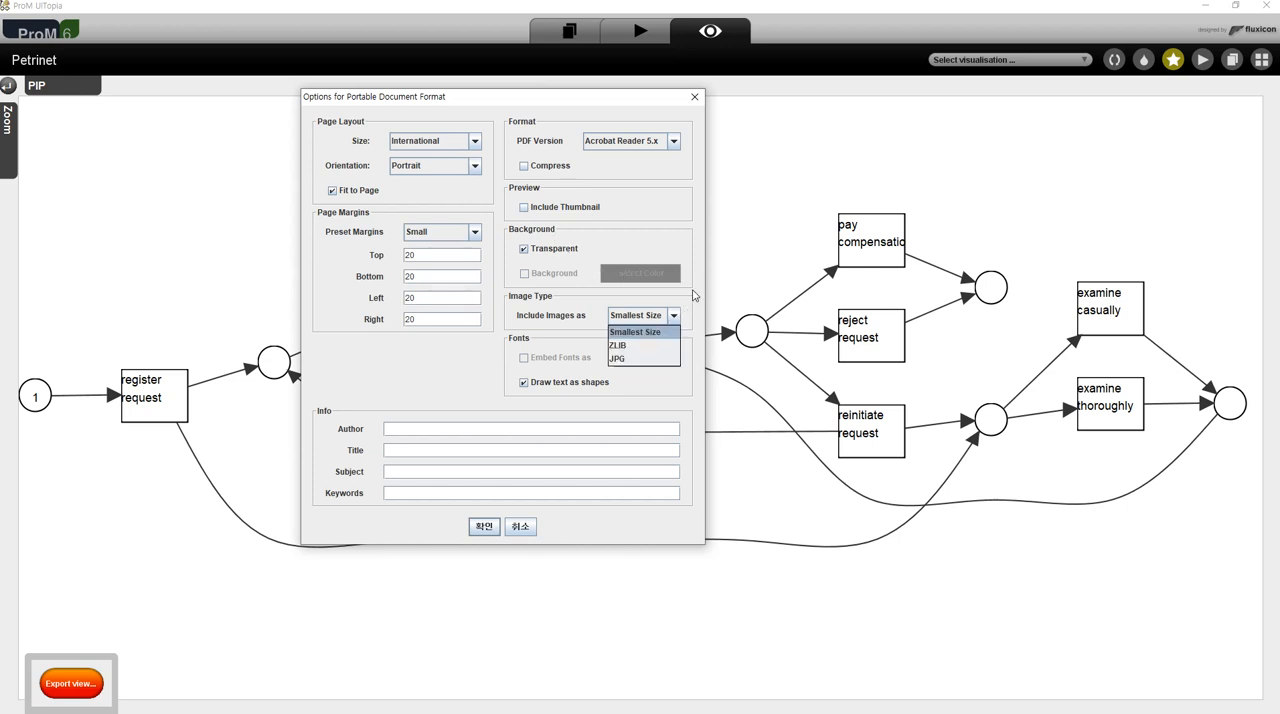
{"action": "left_click", "coordinate": [674, 322]}
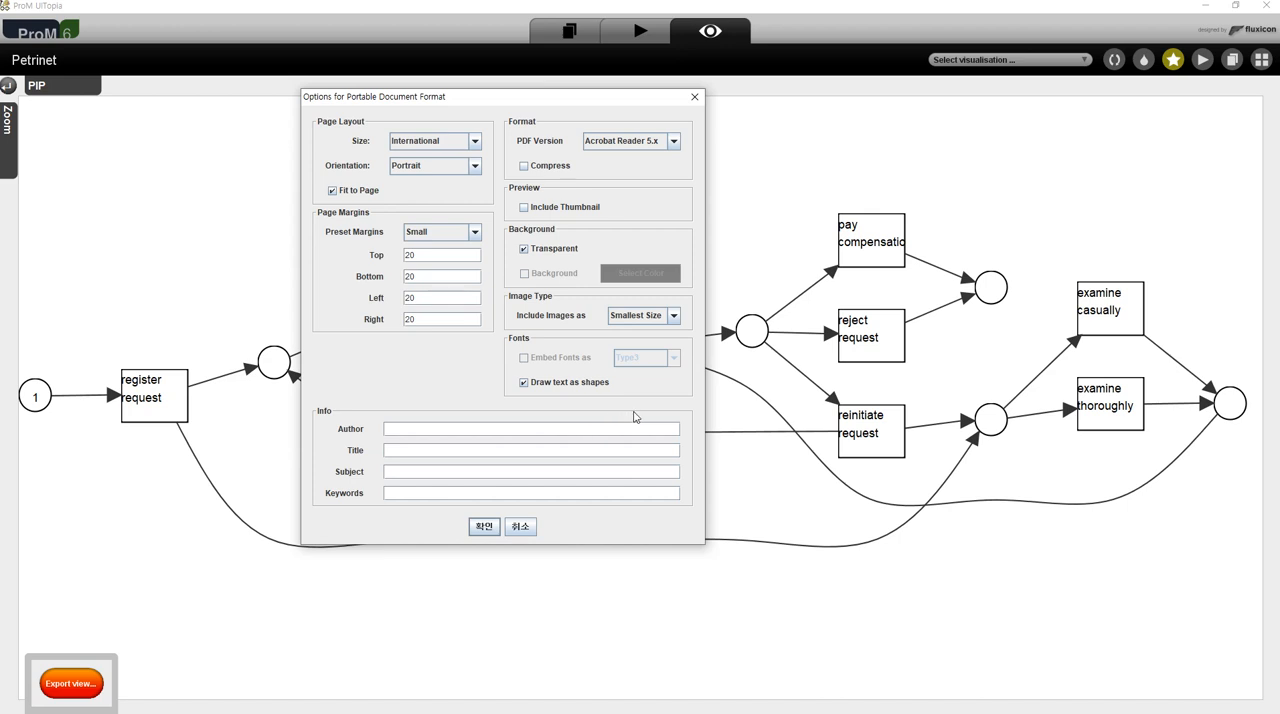
- Try embedding fonts instead of drawing text as shapes and including a thumbnail, and cancel the PDF export
{"action": "left_click", "coordinate": [525, 384]}
{"action": "left_click", "coordinate": [523, 358]}
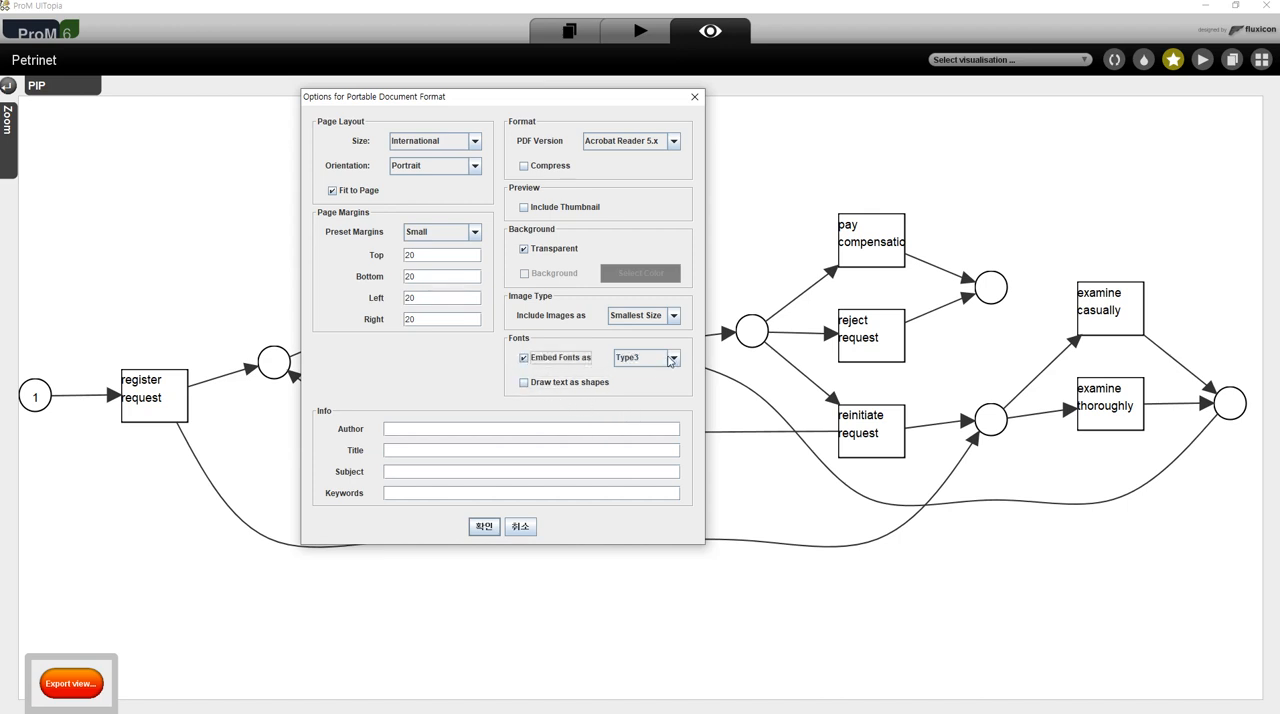
{"action": "left_click", "coordinate": [672, 359]}
{"action": "left_click", "coordinate": [663, 388]}
{"action": "left_click", "coordinate": [522, 360]}
{"action": "left_click", "coordinate": [679, 147]}
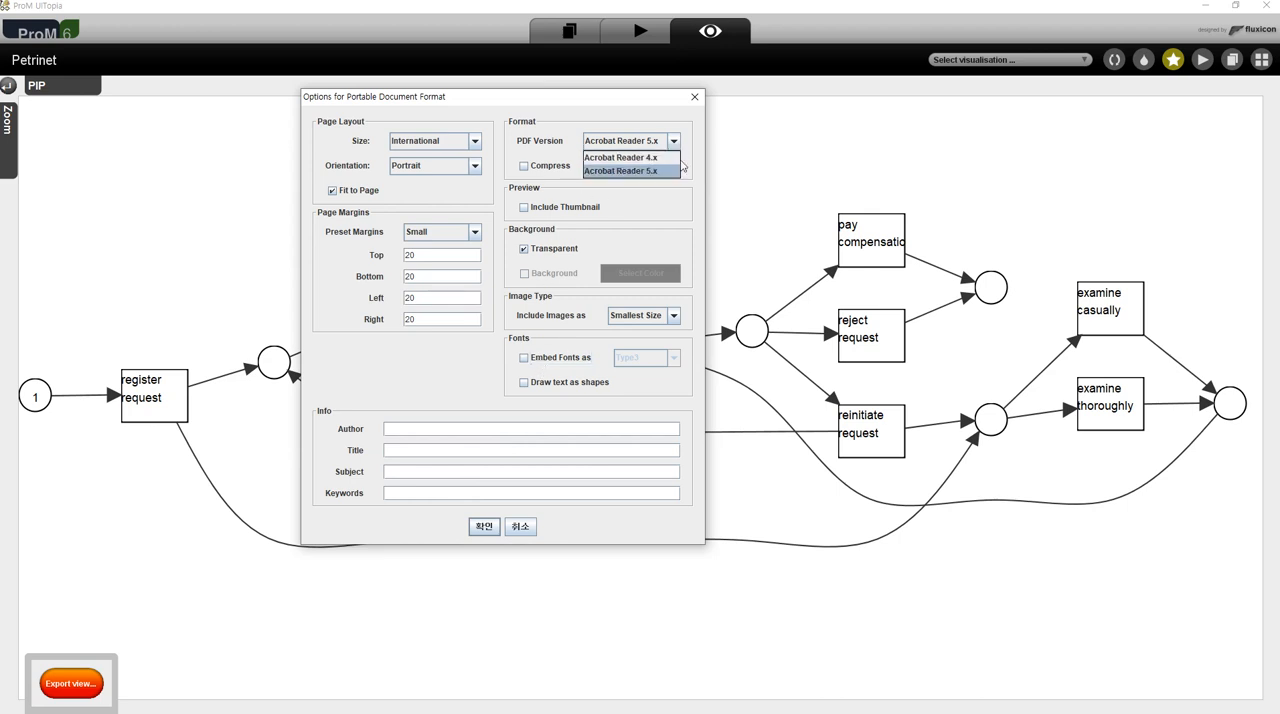
{"action": "left_click", "coordinate": [657, 212]}
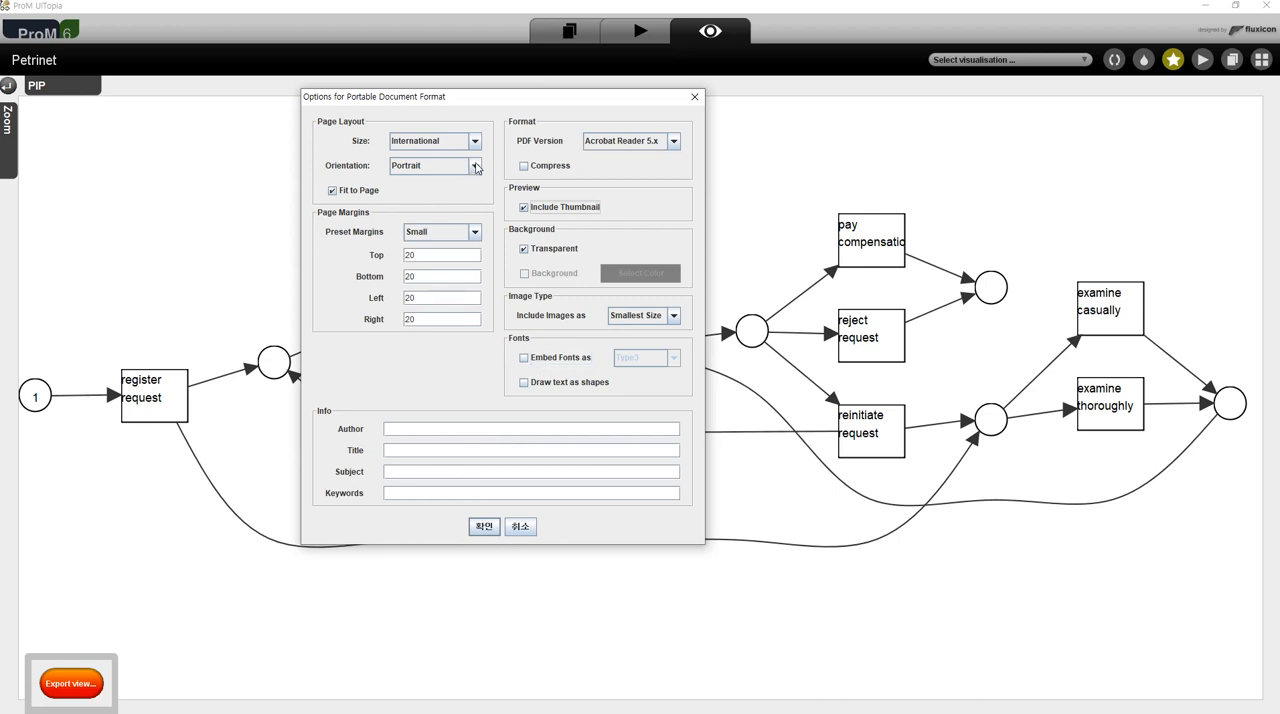
{"action": "left_click", "coordinate": [522, 537]}
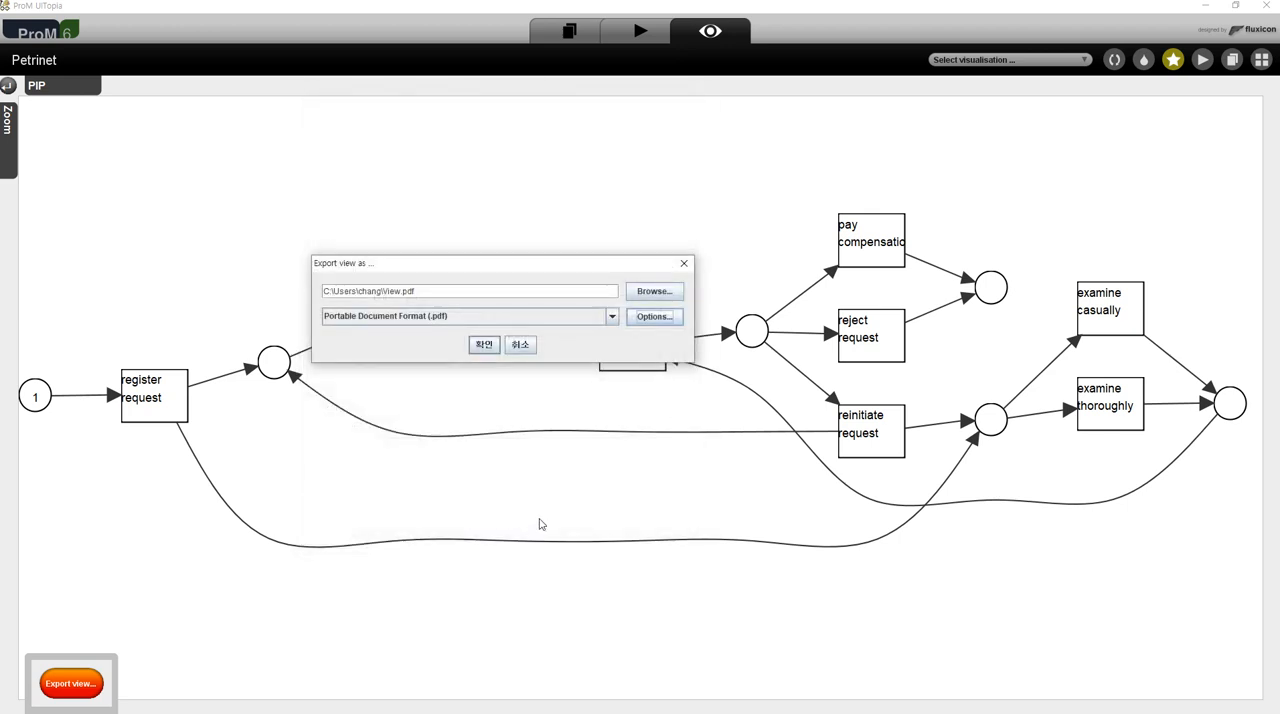
{"action": "left_click", "coordinate": [685, 265]}
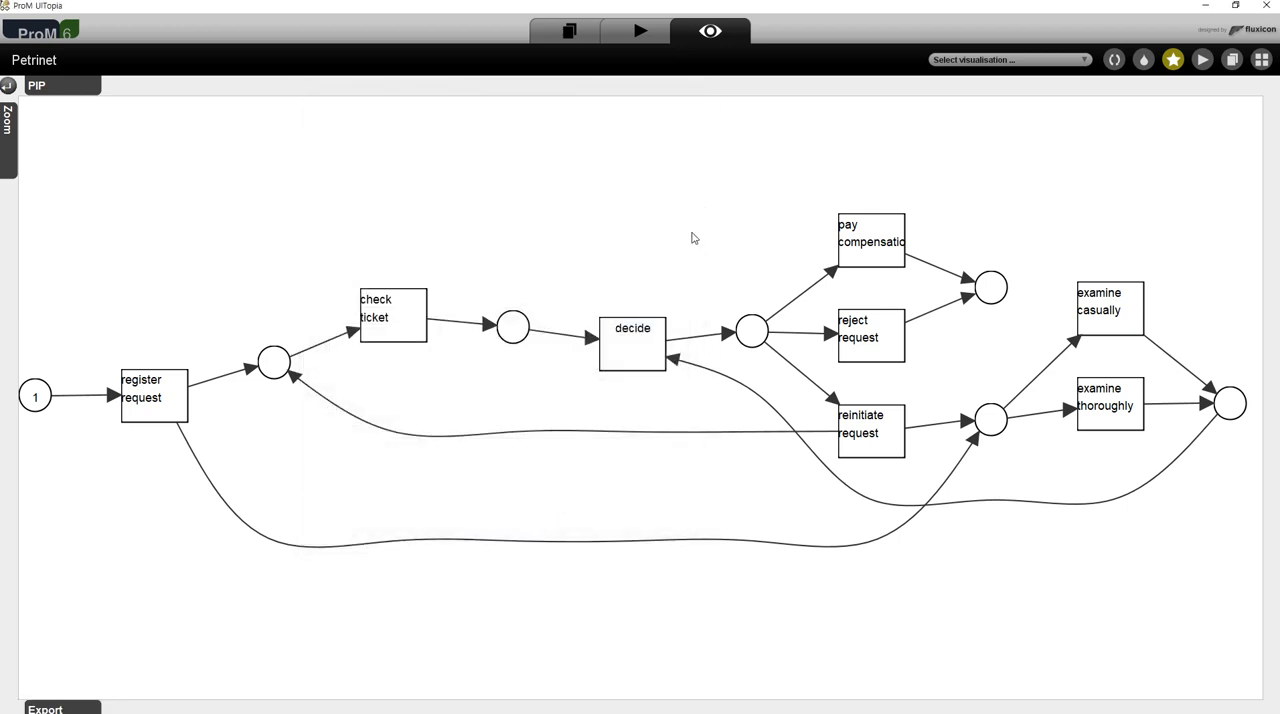
- Refresh the Petri net view and check its print dialog without printing
{"action": "left_click", "coordinate": [1114, 60]}
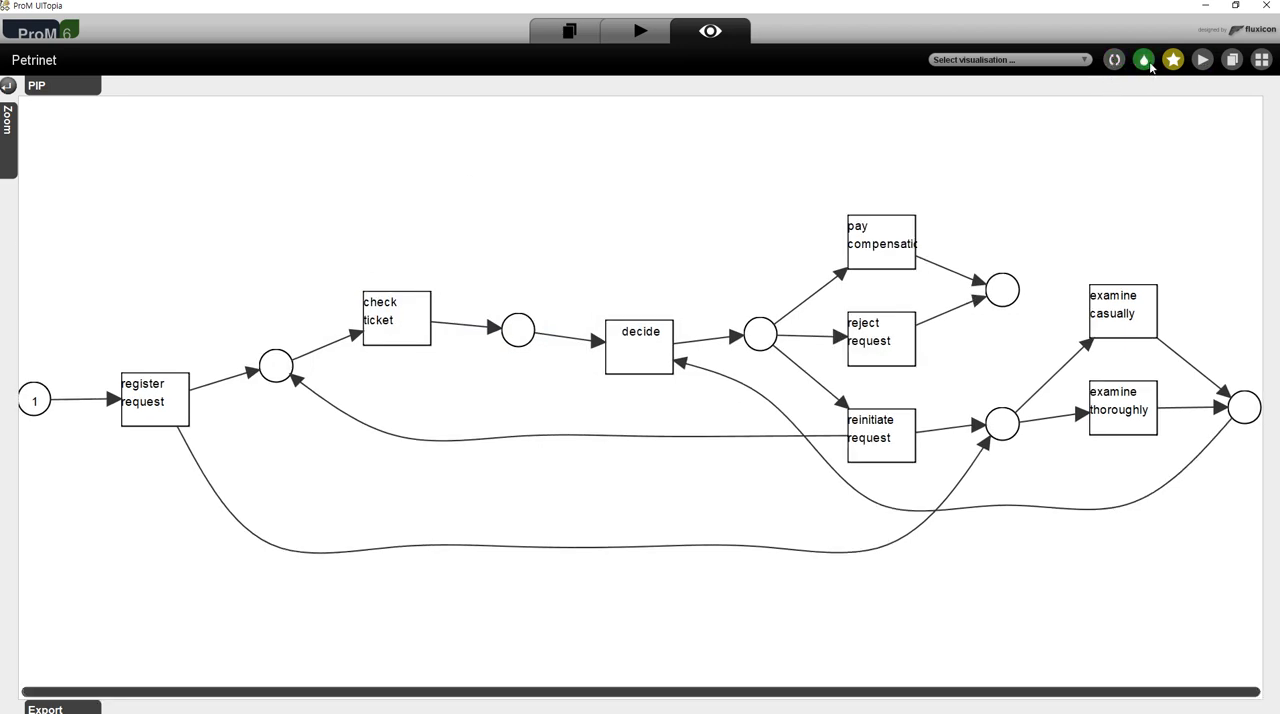
{"action": "left_click", "coordinate": [1144, 60]}
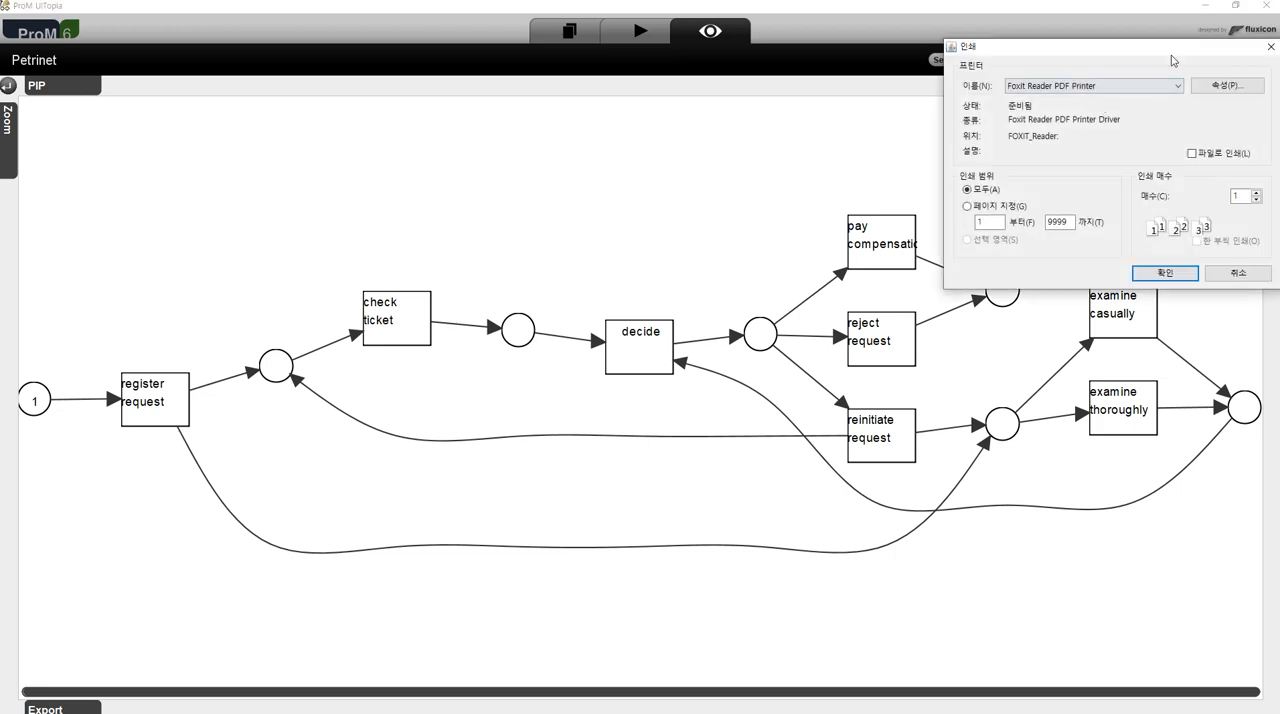
{"action": "left_click", "coordinate": [1272, 49]}
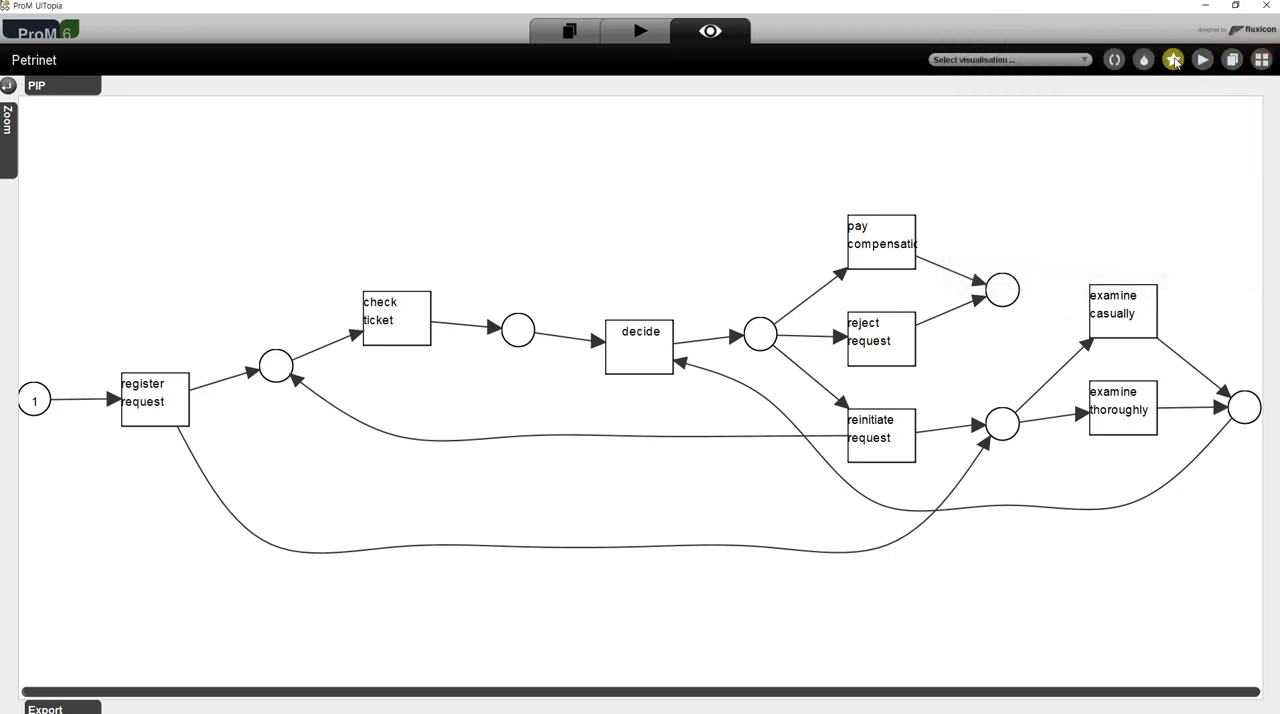
- Remove the Petri net from the favourites, and inspect it as an action input before returning to its view
{"action": "left_click", "coordinate": [1174, 61]}
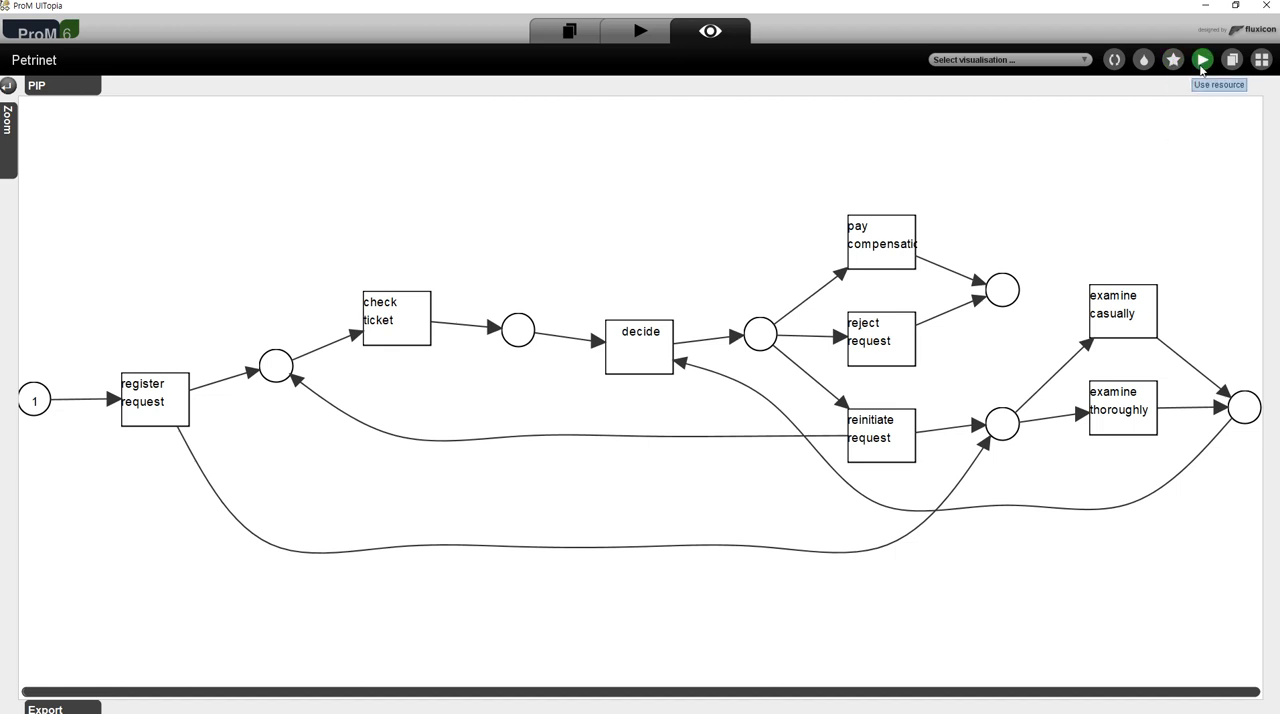
{"action": "left_click", "coordinate": [1203, 60]}
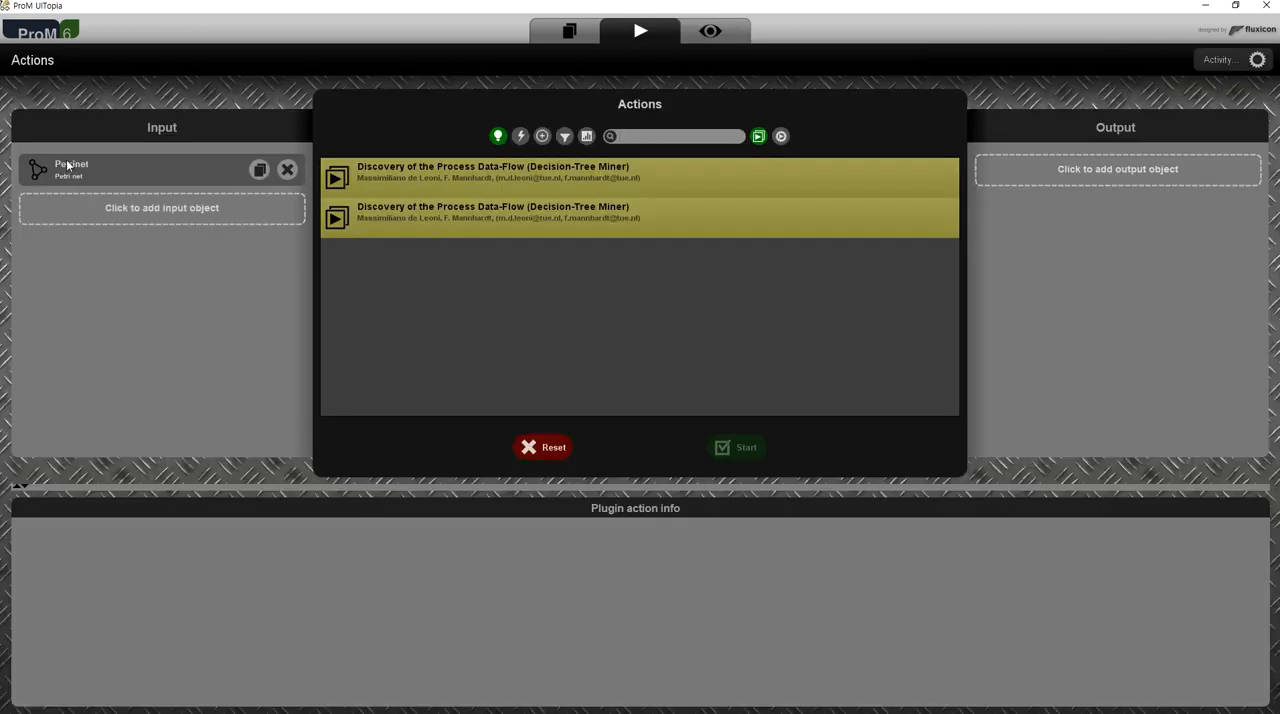
{"action": "left_click", "coordinate": [256, 172]}
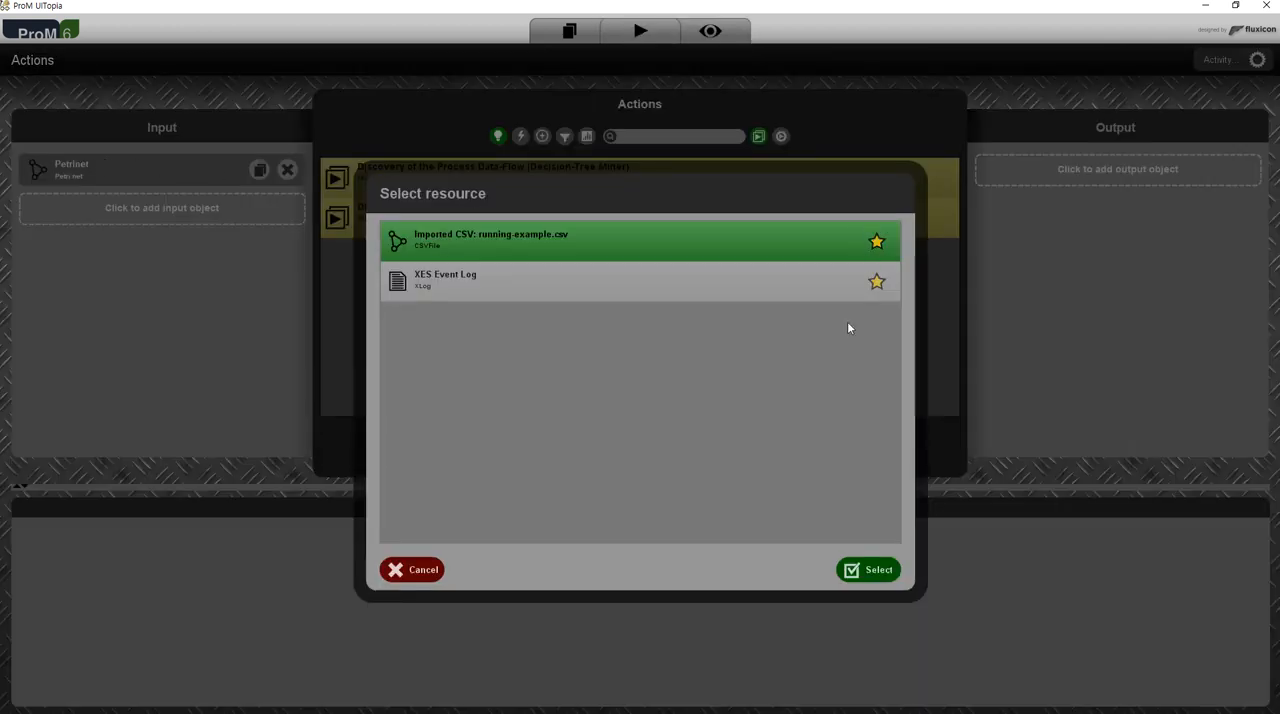
{"action": "left_click", "coordinate": [410, 570]}
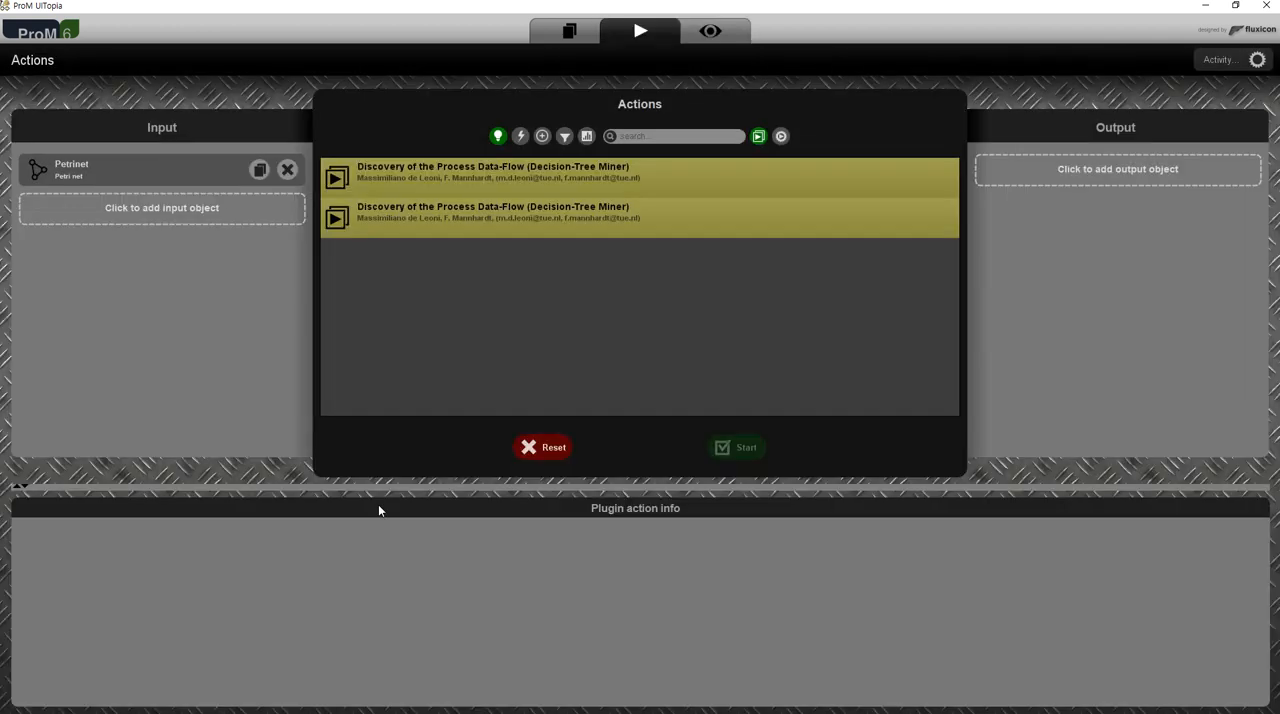
{"action": "left_click", "coordinate": [710, 31]}
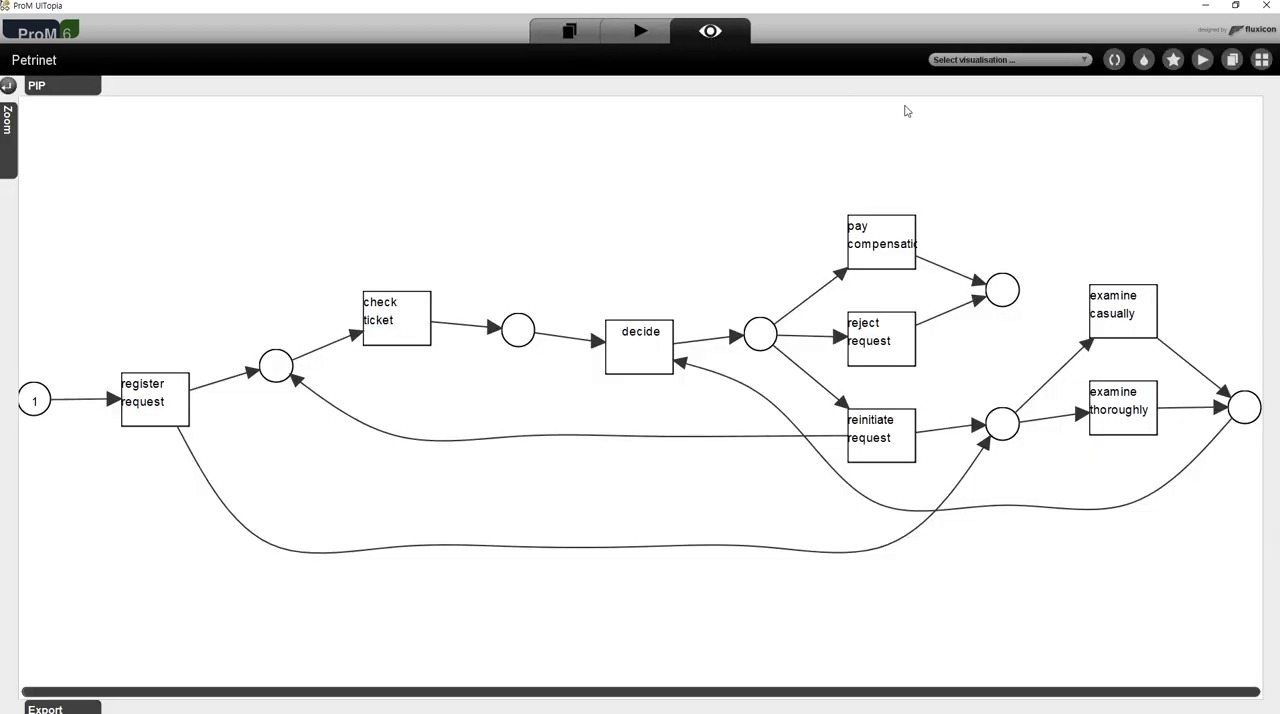
- Look up the Petri net in the workspace and in the overview of open views, and reopen its view
{"action": "left_click", "coordinate": [1233, 60]}
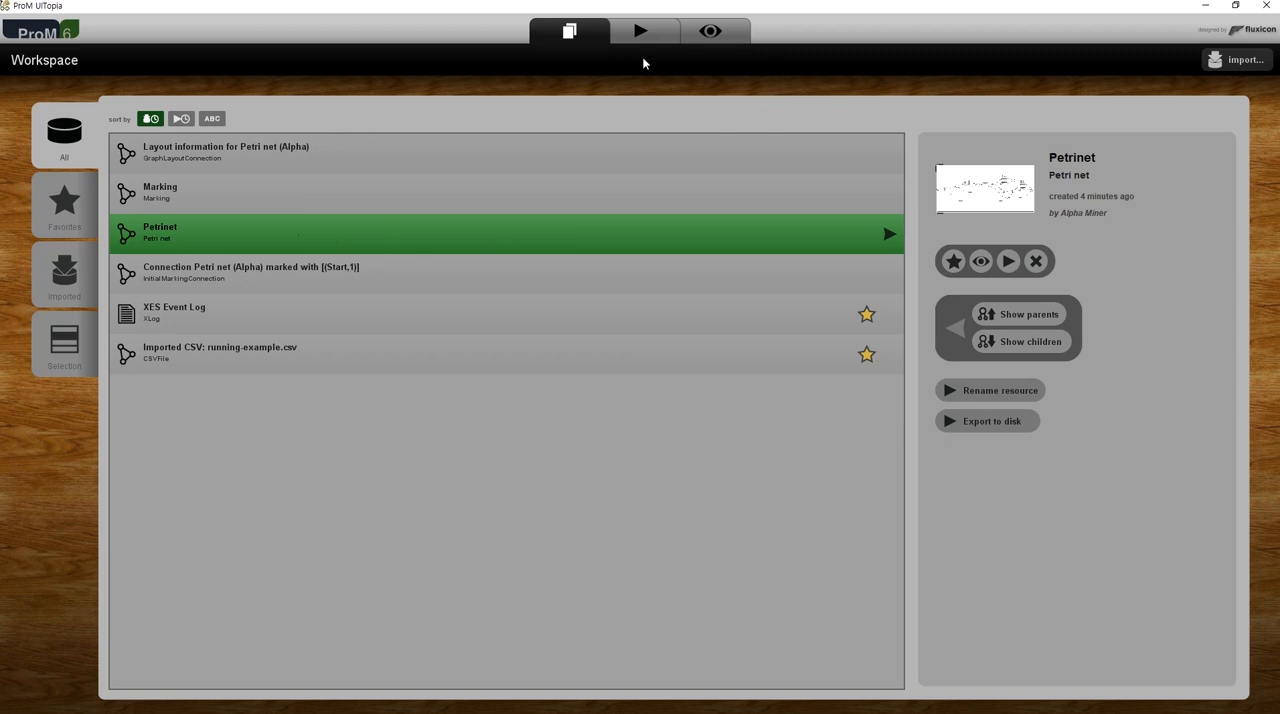
{"action": "left_click", "coordinate": [710, 31]}
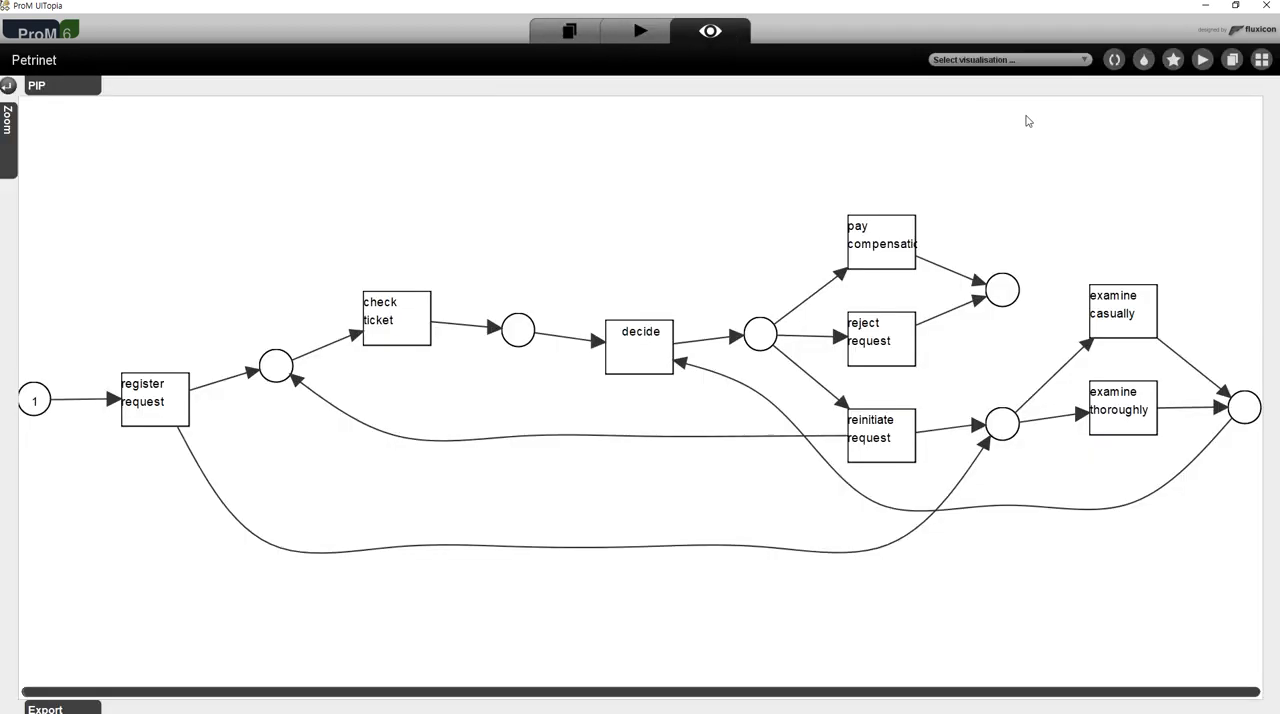
{"action": "left_click", "coordinate": [1261, 60]}
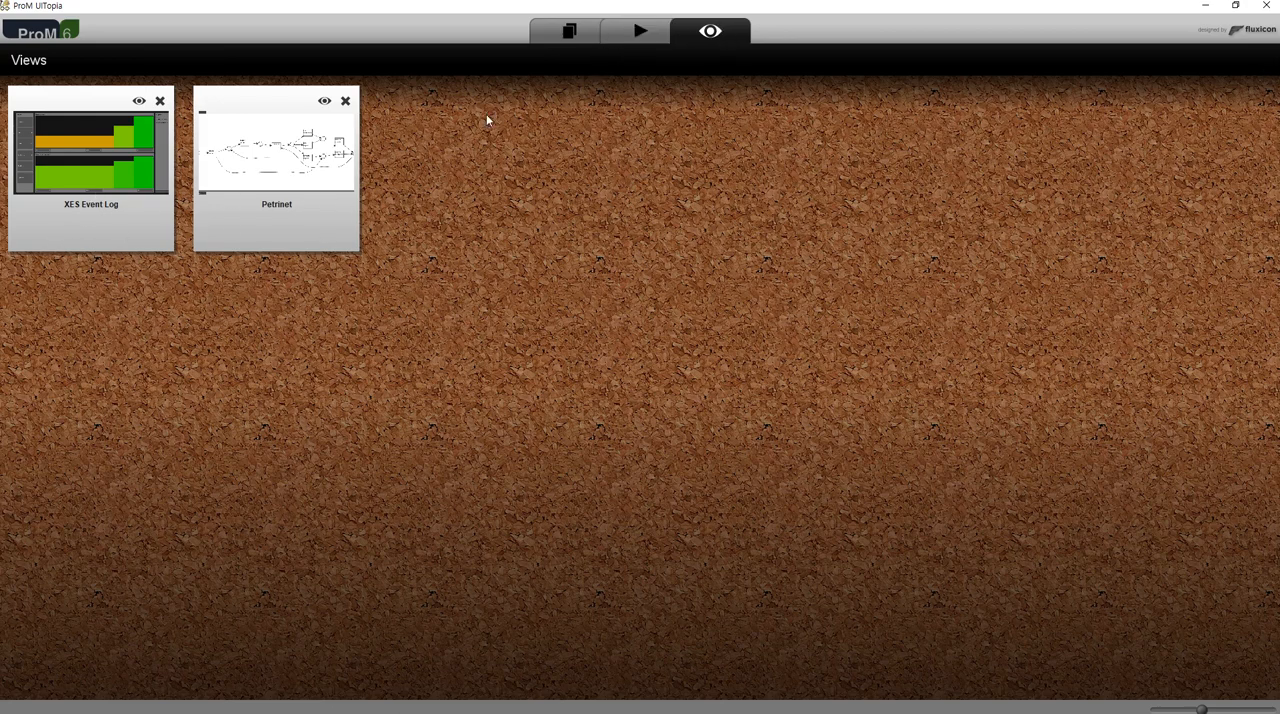
{"action": "left_click", "coordinate": [324, 101]}
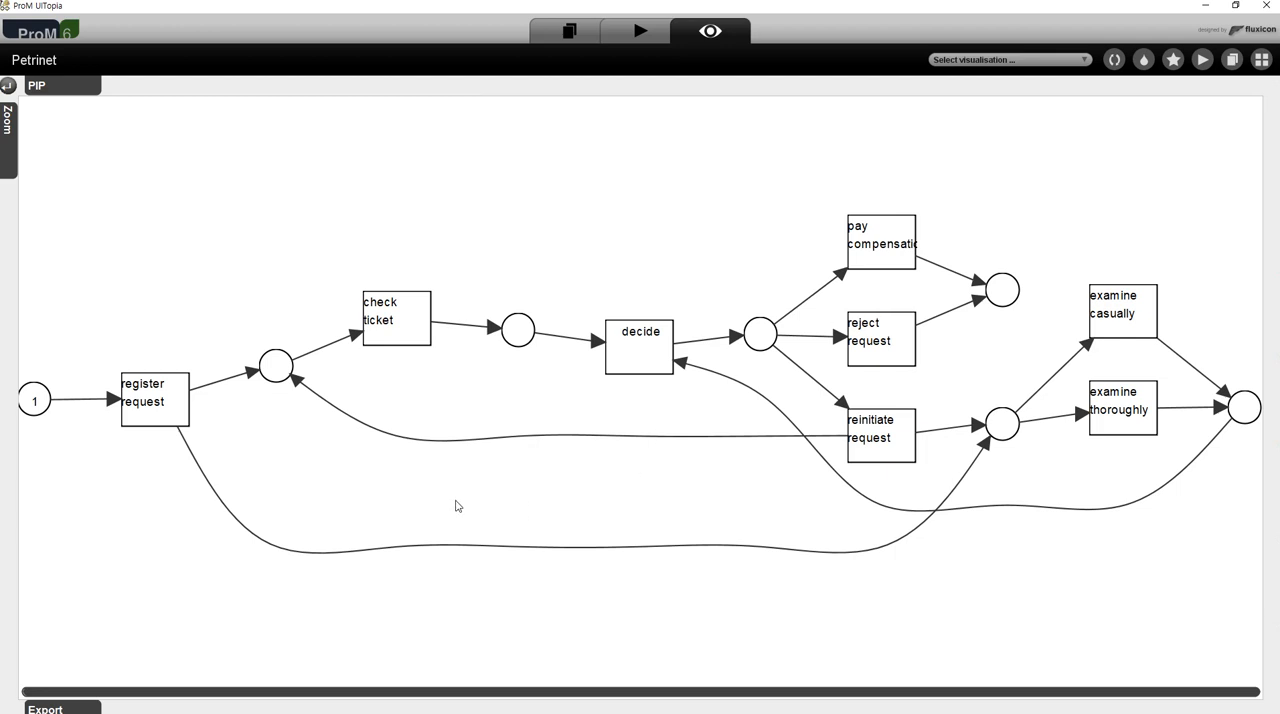
- Trace the flow from the start place through register request to the two places it feeds
{"action": "left_click", "coordinate": [35, 402]}
{"action": "left_click", "coordinate": [165, 394]}
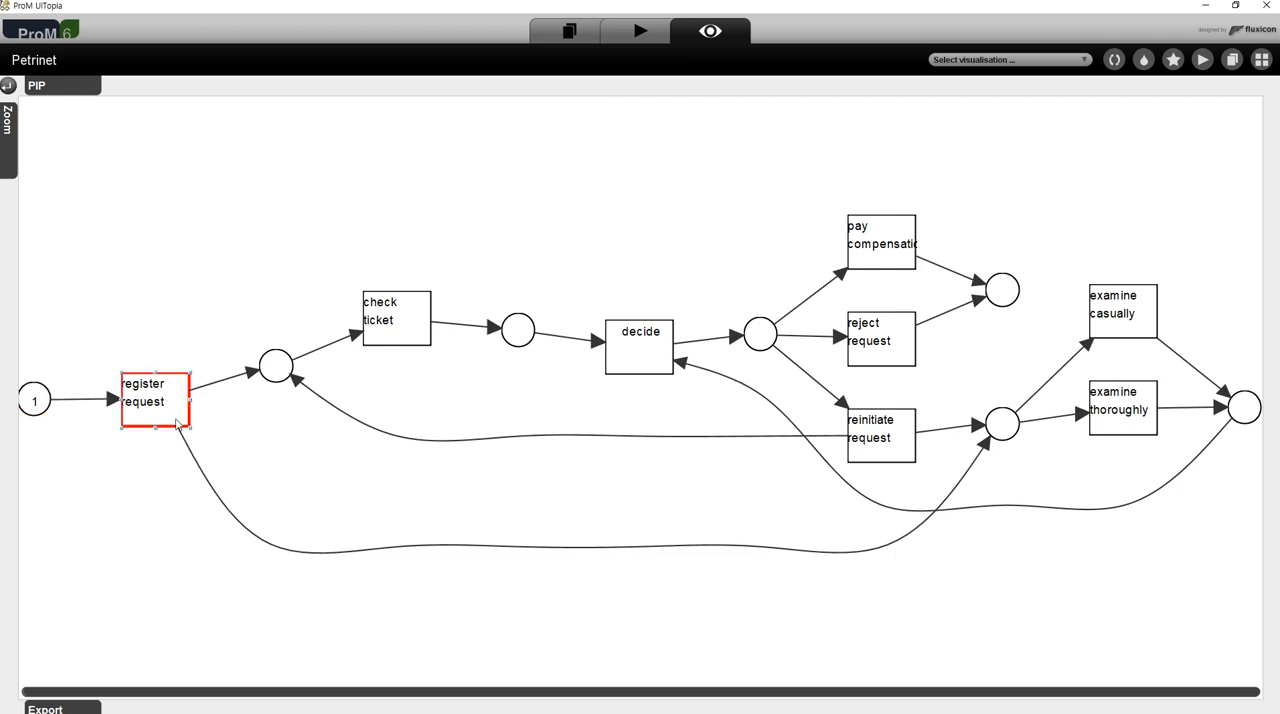
{"action": "left_click", "coordinate": [273, 374]}
{"action": "left_click", "coordinate": [1001, 424]}
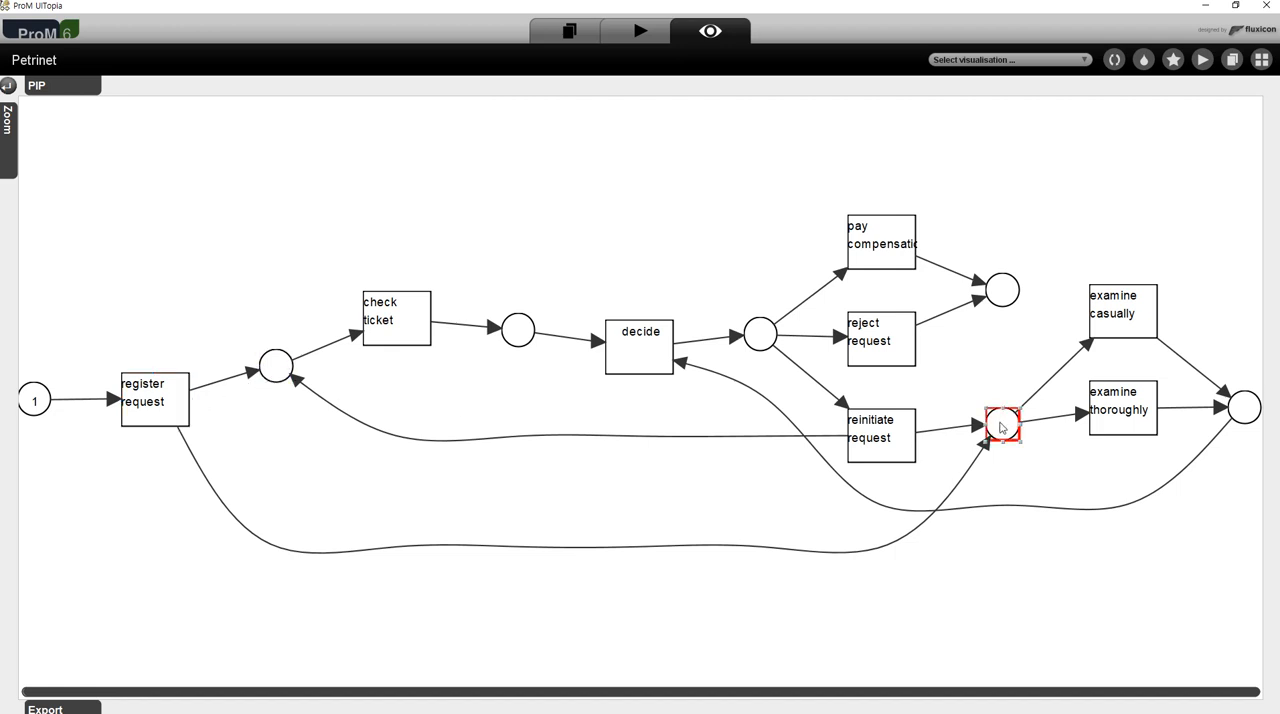
{"action": "left_click", "coordinate": [279, 366]}
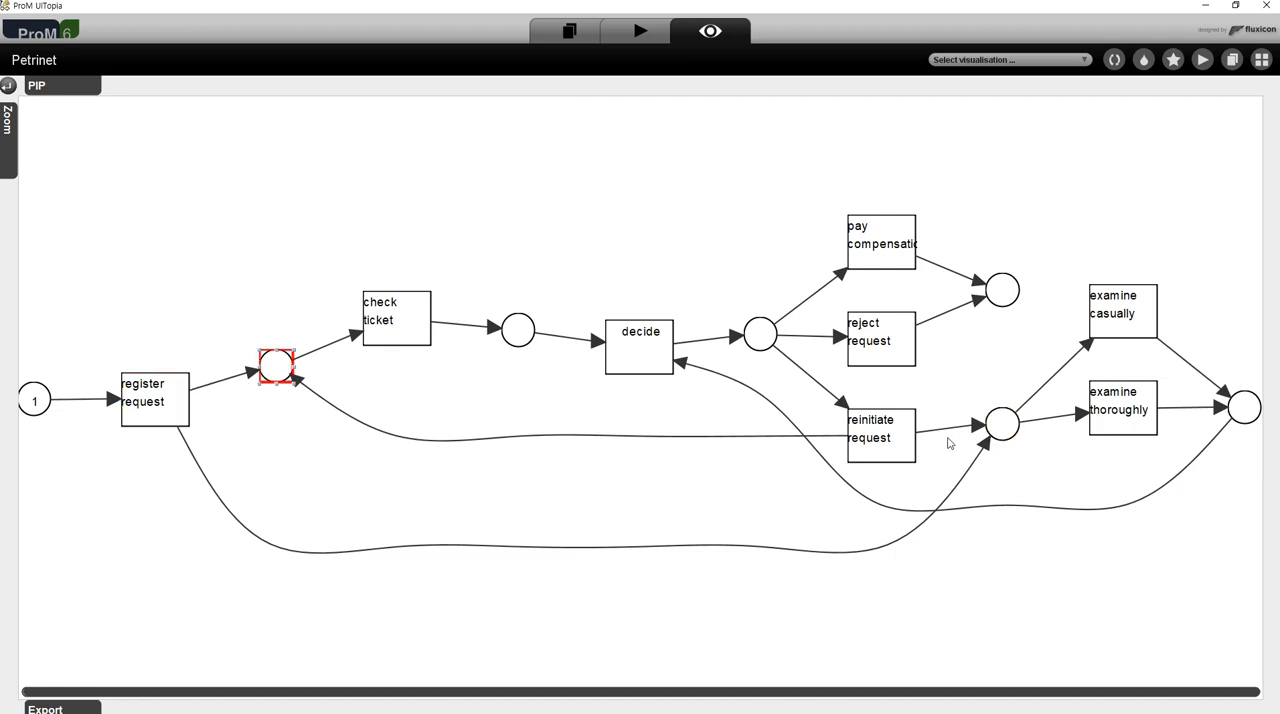
{"action": "left_click", "coordinate": [1000, 426]}
- Trace the branch through check ticket to decide, including the arc entering decide from the place after the examine transitions
{"action": "left_click", "coordinate": [270, 368]}
{"action": "left_click", "coordinate": [379, 327]}
{"action": "left_click", "coordinate": [516, 332]}
{"action": "left_click", "coordinate": [642, 340]}
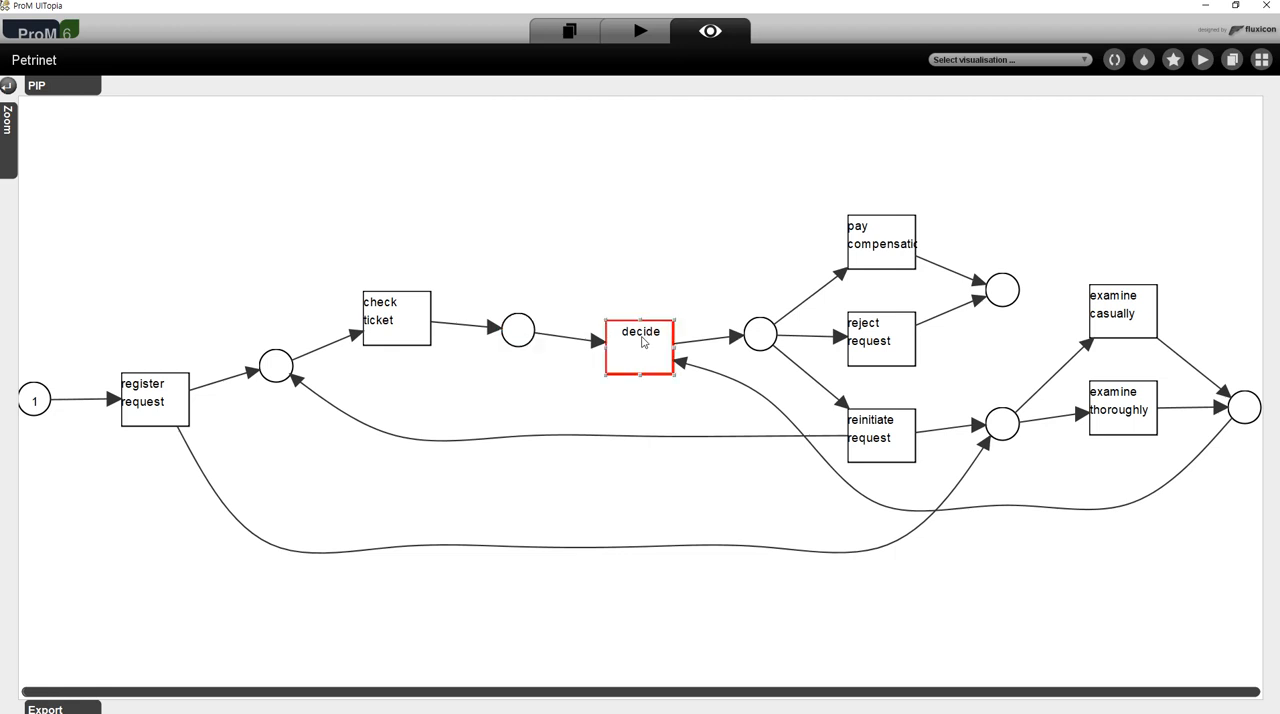
{"action": "left_click", "coordinate": [281, 368]}
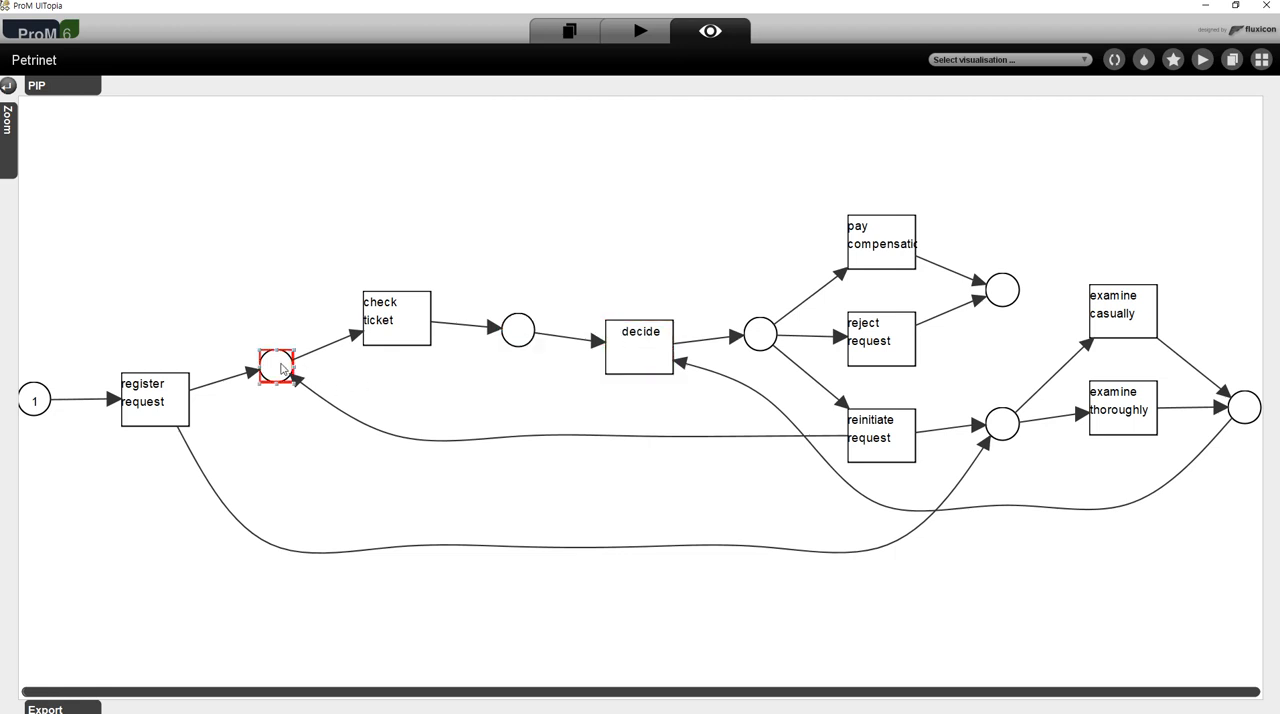
{"action": "left_click", "coordinate": [379, 314]}
{"action": "left_click", "coordinate": [523, 331]}
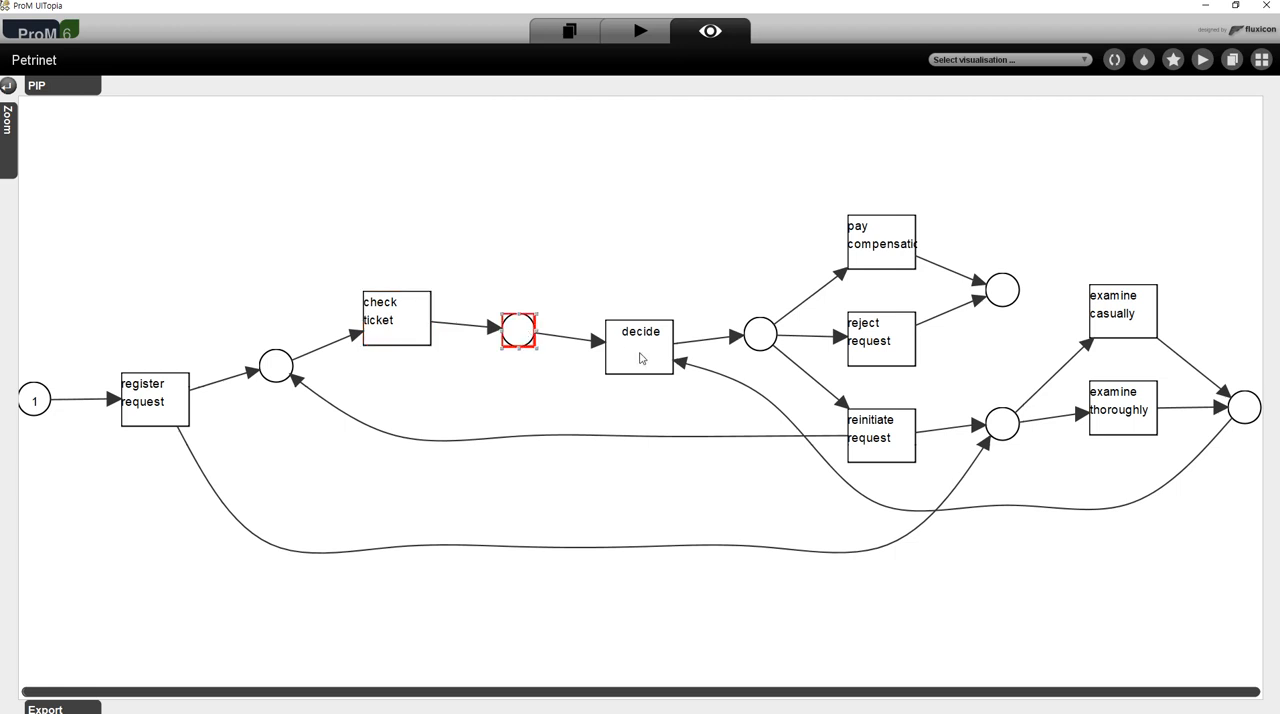
{"action": "left_click", "coordinate": [648, 358]}
{"action": "left_click", "coordinate": [682, 365]}
{"action": "left_click", "coordinate": [686, 361]}
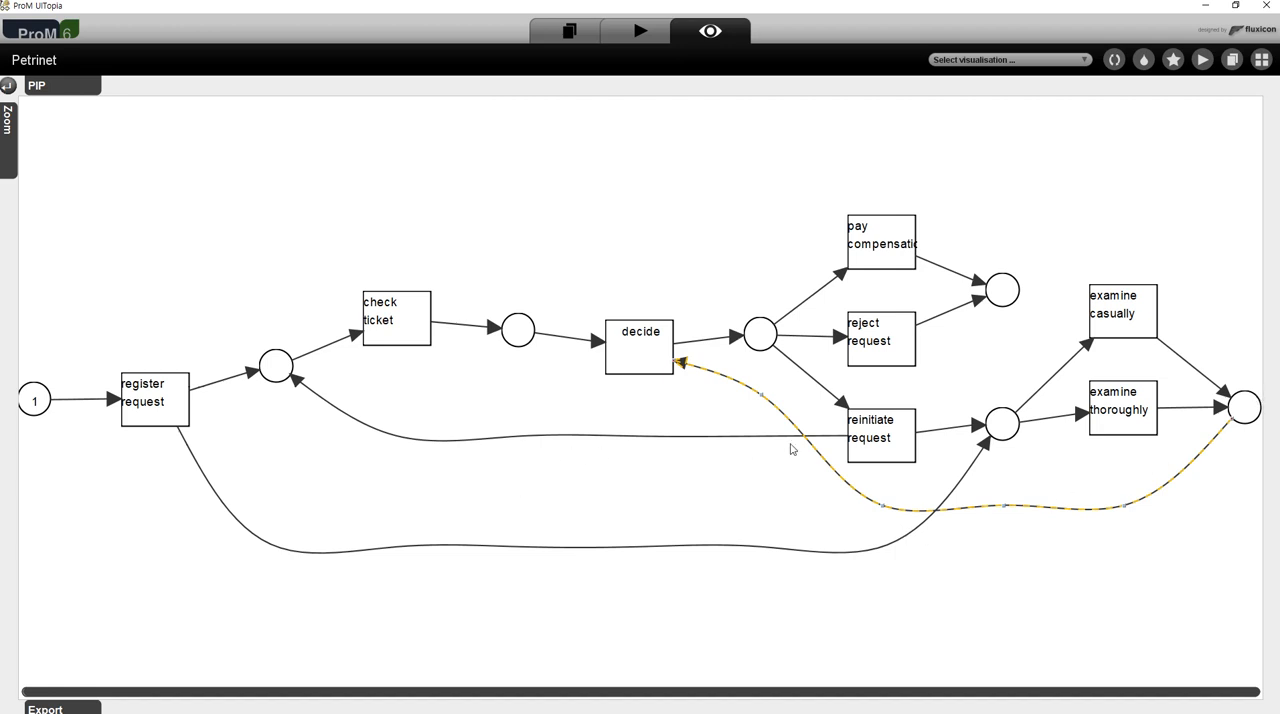
{"action": "left_click", "coordinate": [640, 348]}
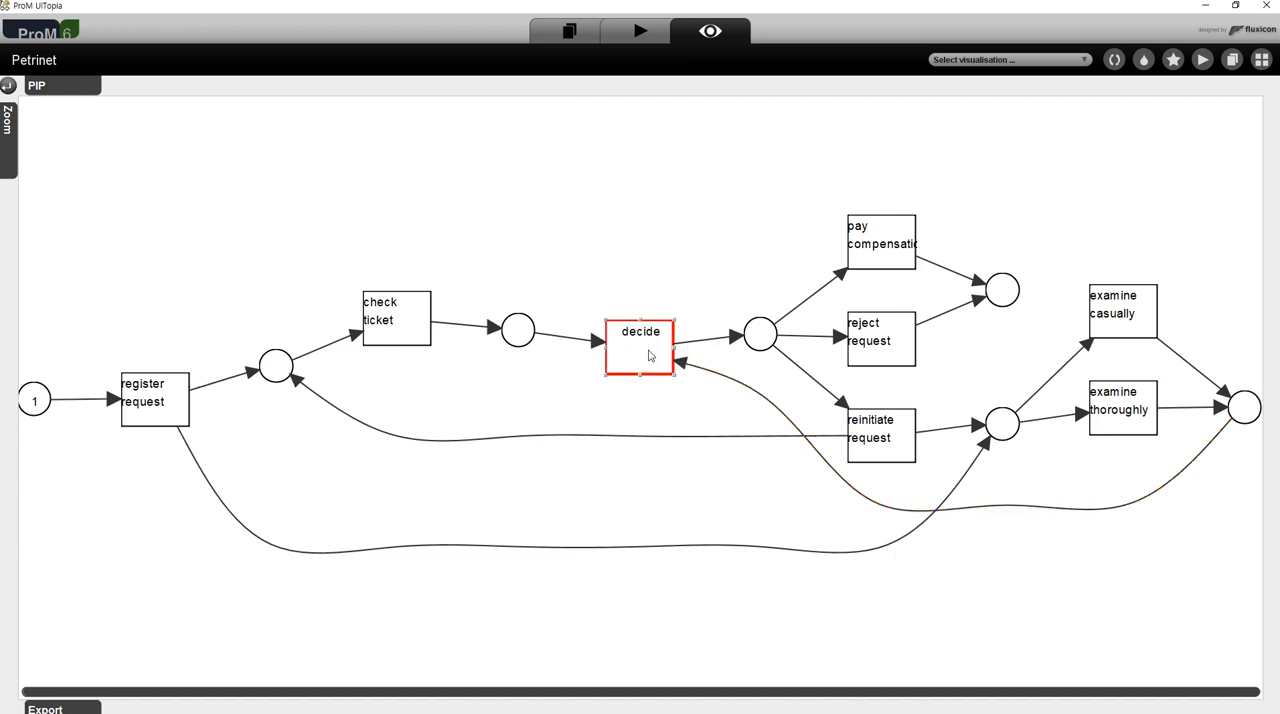
- Trace the parallel branch from register request through the alternatives examine casually and examine thoroughly to their shared output place
{"action": "left_click", "coordinate": [268, 370]}
{"action": "left_click", "coordinate": [159, 397]}
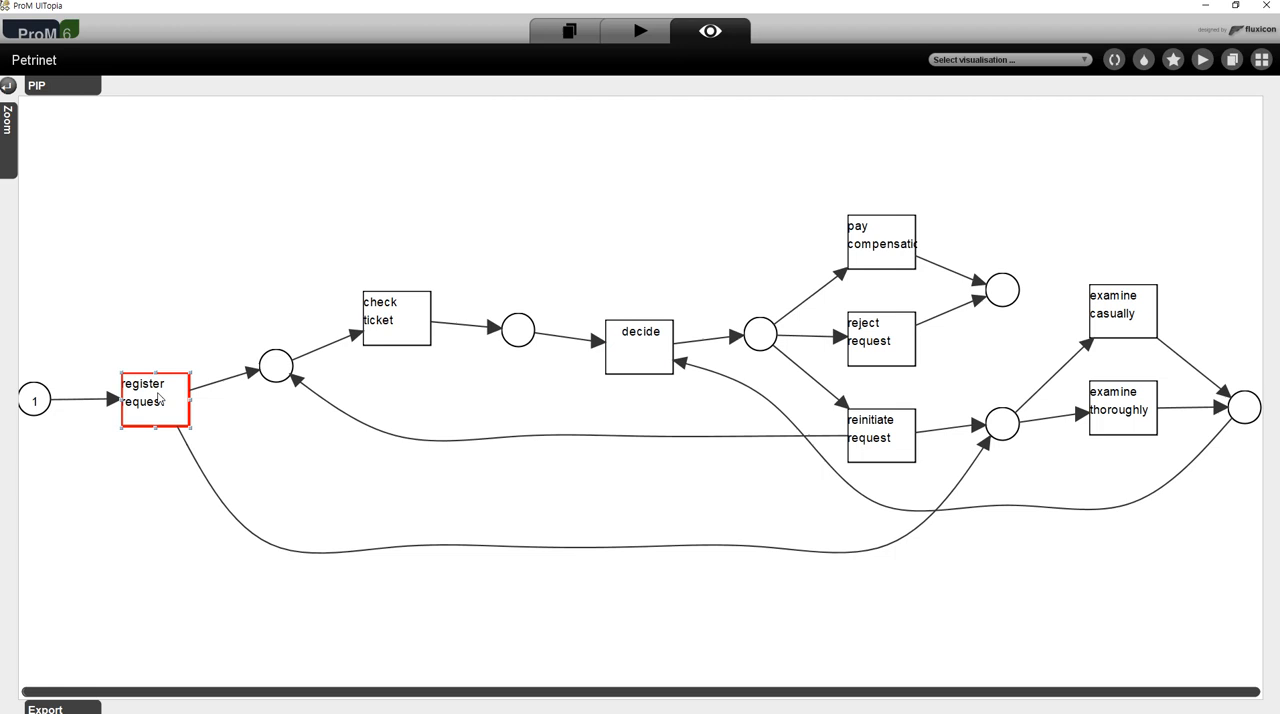
{"action": "left_click", "coordinate": [1001, 431]}
{"action": "left_click", "coordinate": [1135, 315]}
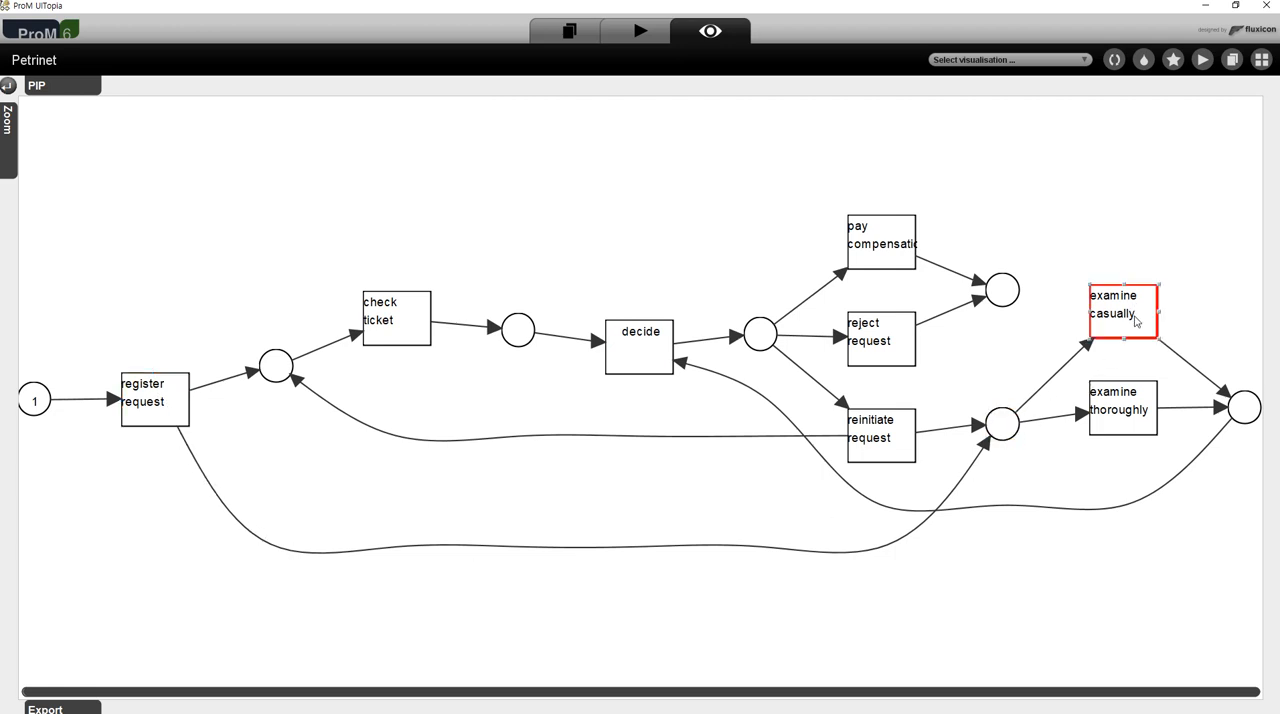
{"action": "left_click", "coordinate": [1137, 418]}
{"action": "left_click", "coordinate": [1117, 317]}
{"action": "left_click", "coordinate": [1133, 410]}
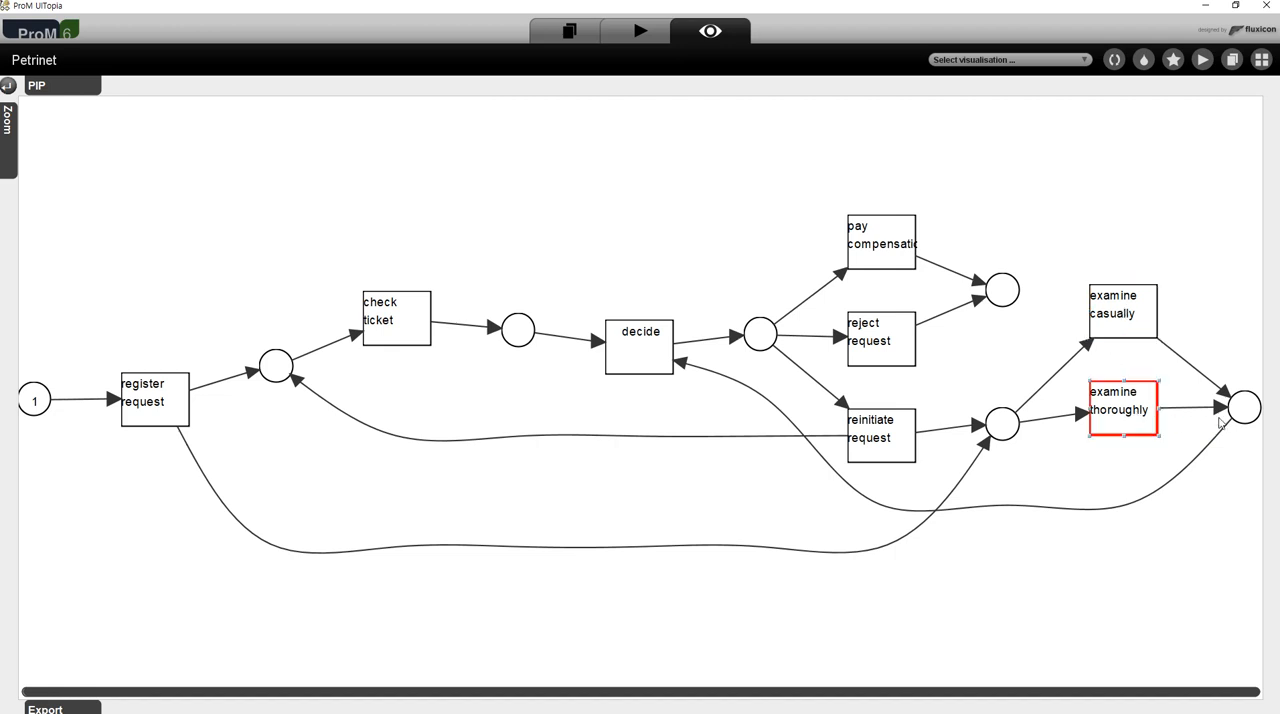
{"action": "left_click", "coordinate": [1245, 415]}
{"action": "left_click", "coordinate": [1125, 320]}
{"action": "left_click", "coordinate": [1128, 420]}
{"action": "left_click", "coordinate": [1245, 410]}
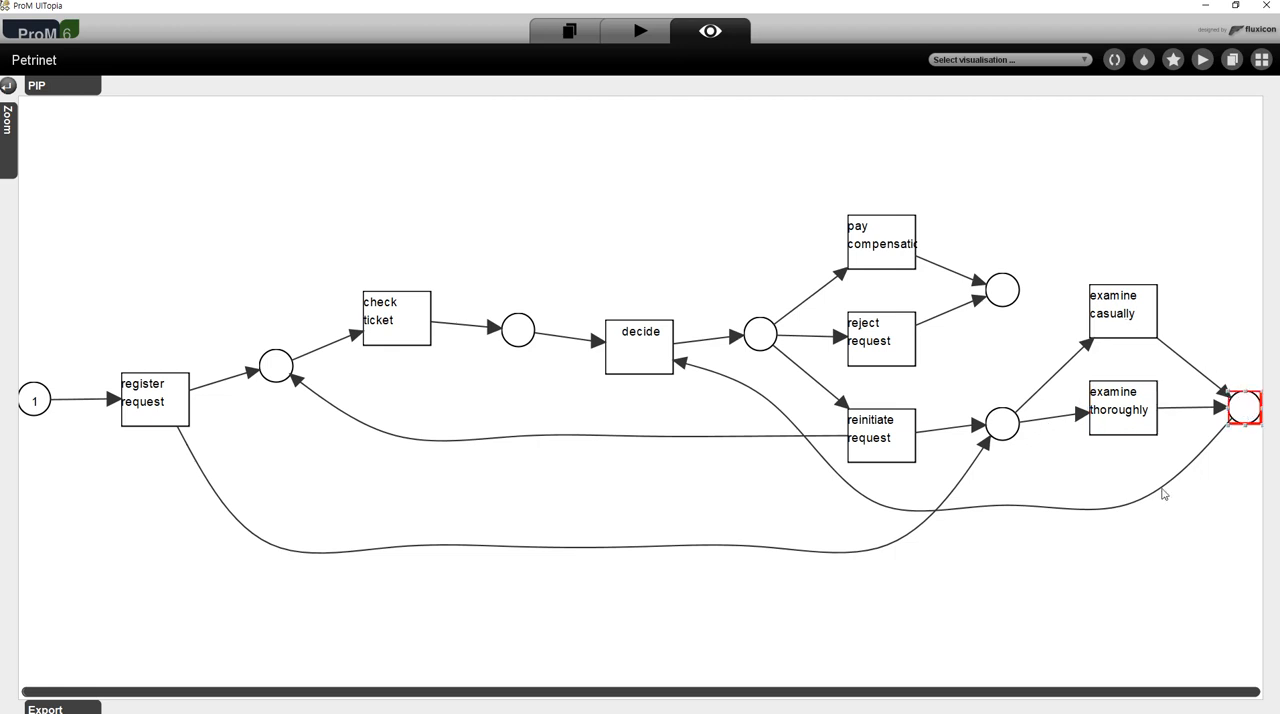
- Trace the flow from decide to its output place and through pay compensation or reject request to the end place
{"action": "left_click", "coordinate": [689, 369]}
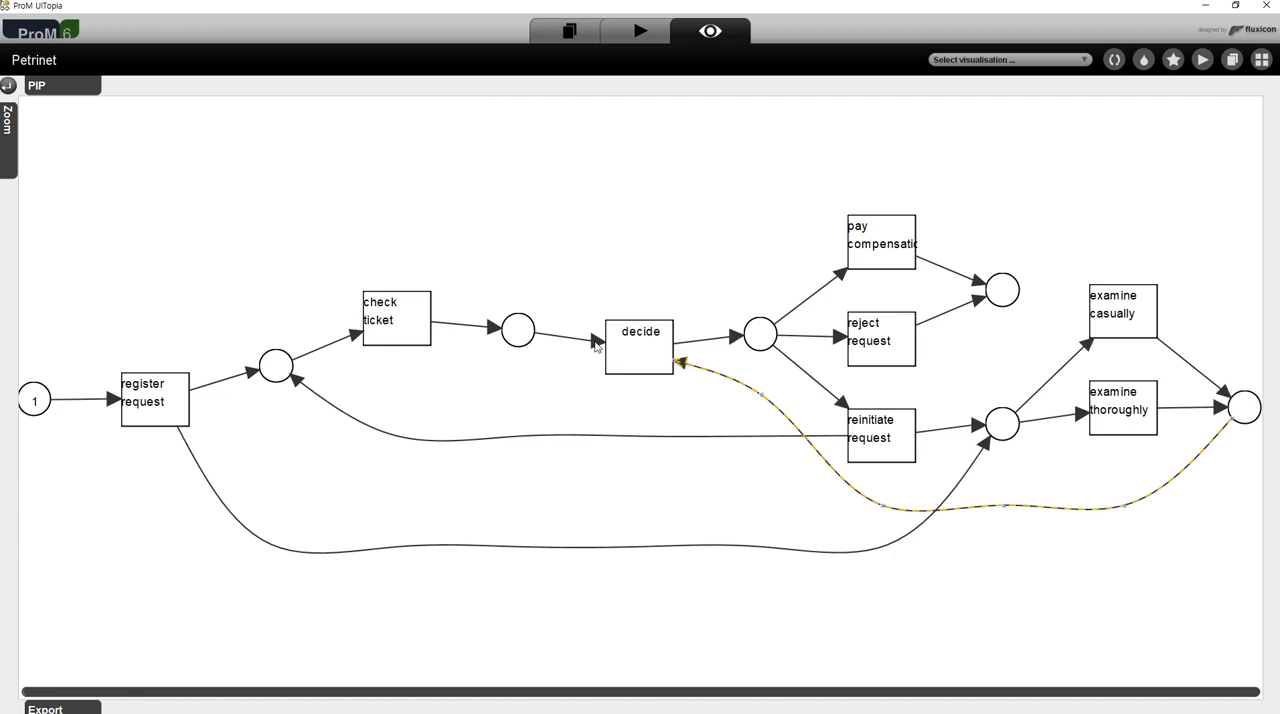
{"action": "left_click", "coordinate": [636, 352]}
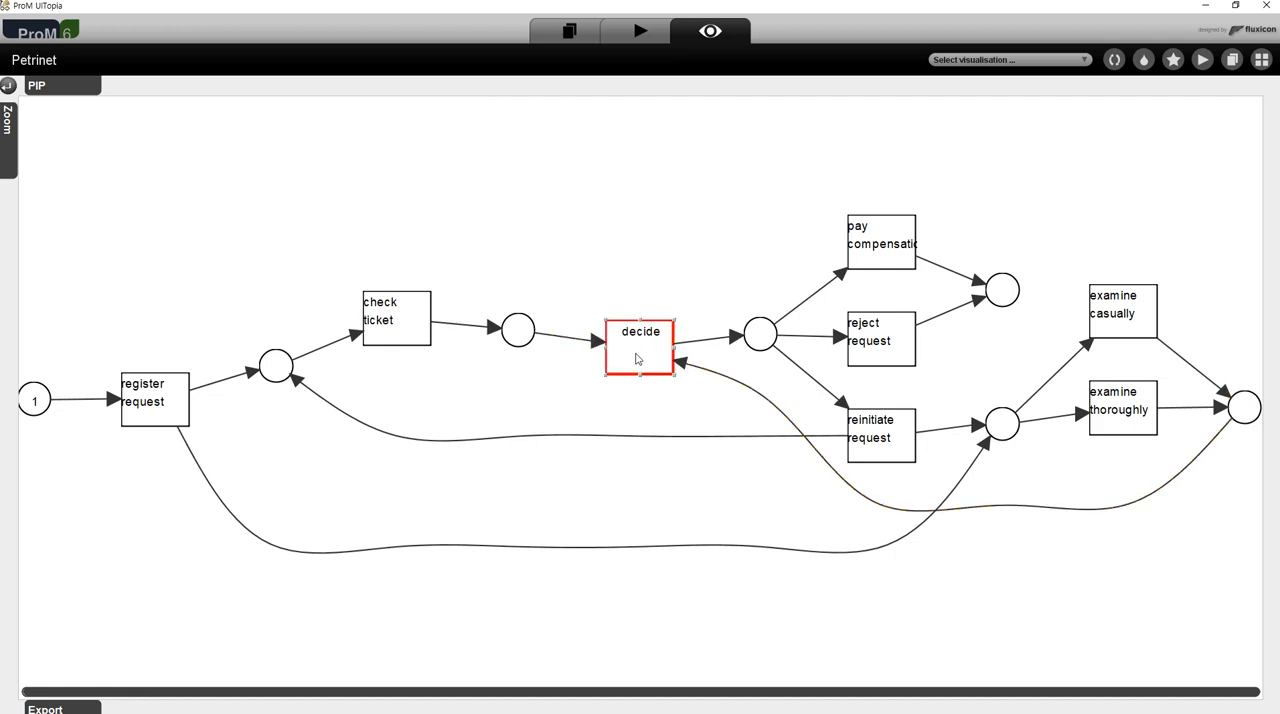
{"action": "left_click", "coordinate": [770, 338]}
{"action": "left_click", "coordinate": [891, 253]}
{"action": "left_click", "coordinate": [880, 341]}
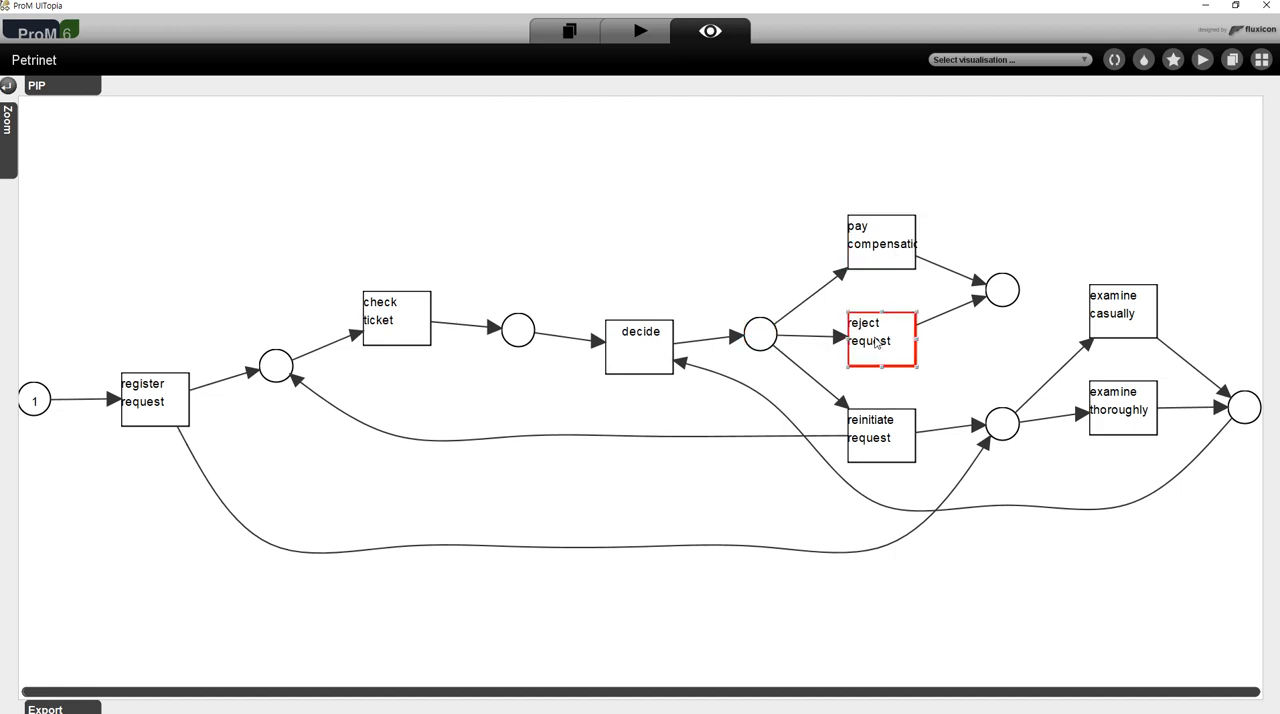
{"action": "left_click", "coordinate": [998, 297]}
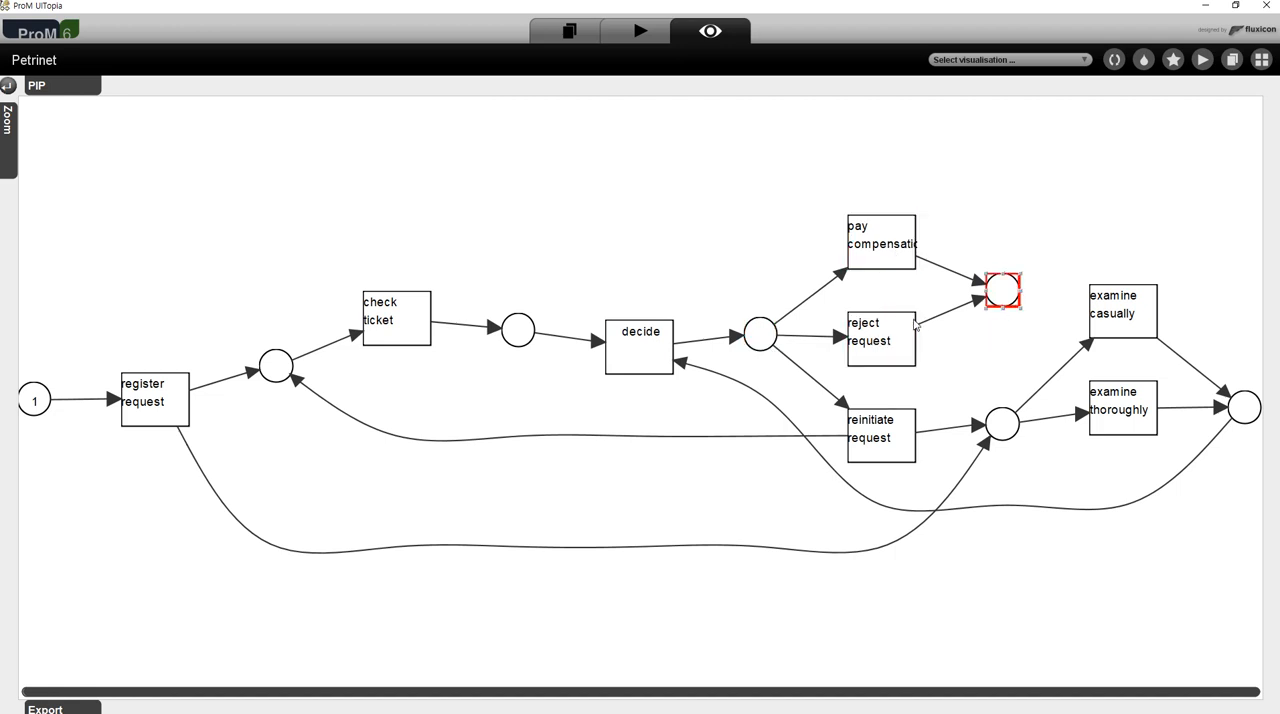
- Trace the reinitiate request alternative from the place after decide back to check ticket and its output place
{"action": "left_click", "coordinate": [757, 332]}
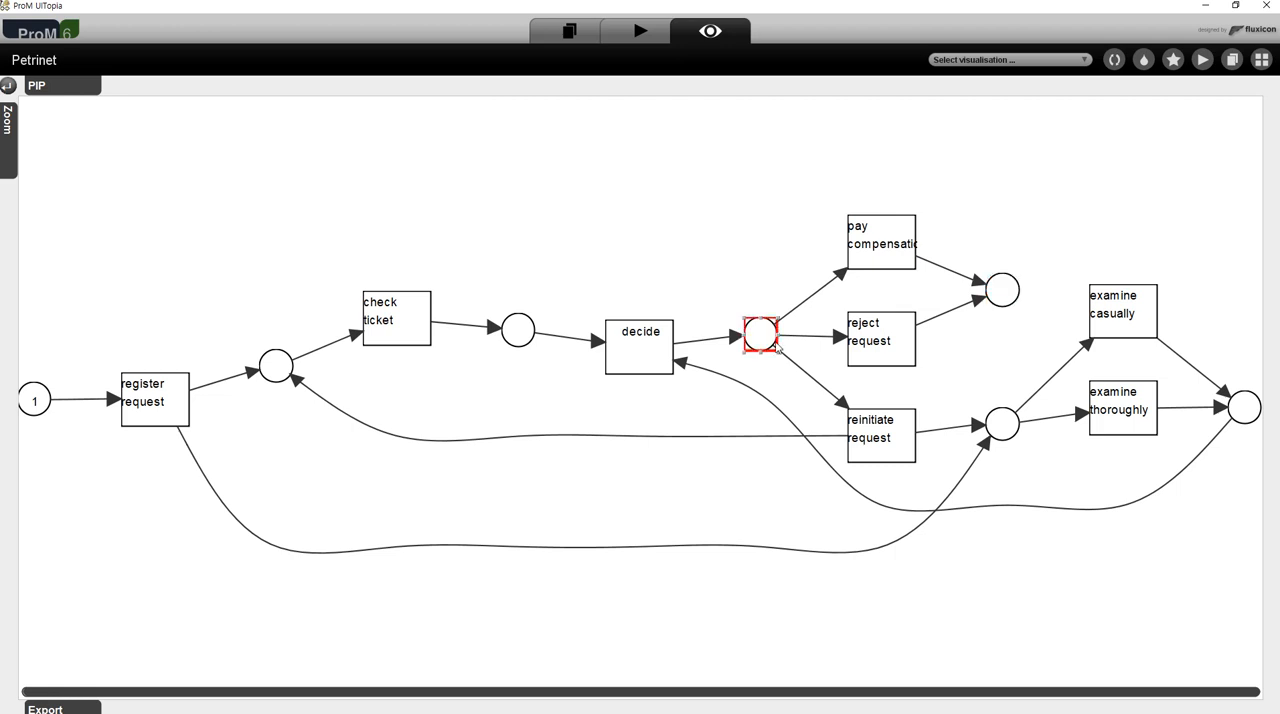
{"action": "left_click", "coordinate": [870, 440]}
{"action": "left_click", "coordinate": [764, 336]}
{"action": "left_click", "coordinate": [878, 445]}
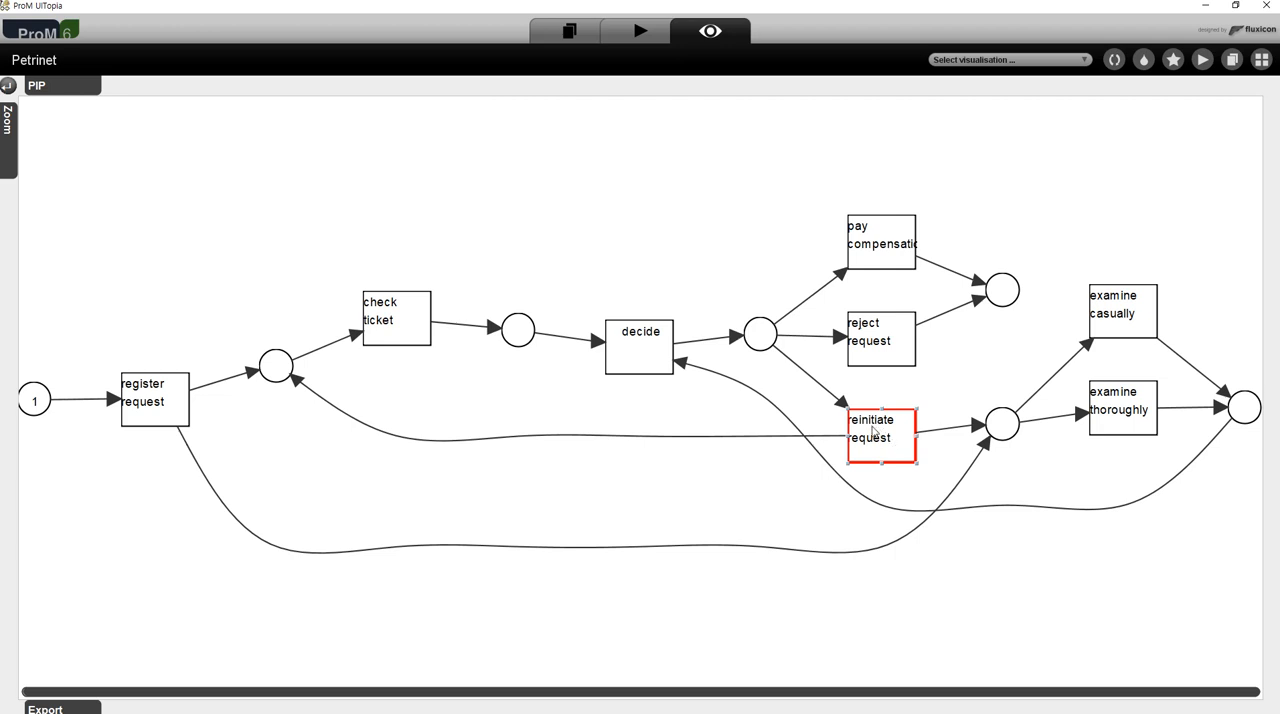
{"action": "left_click", "coordinate": [832, 442]}
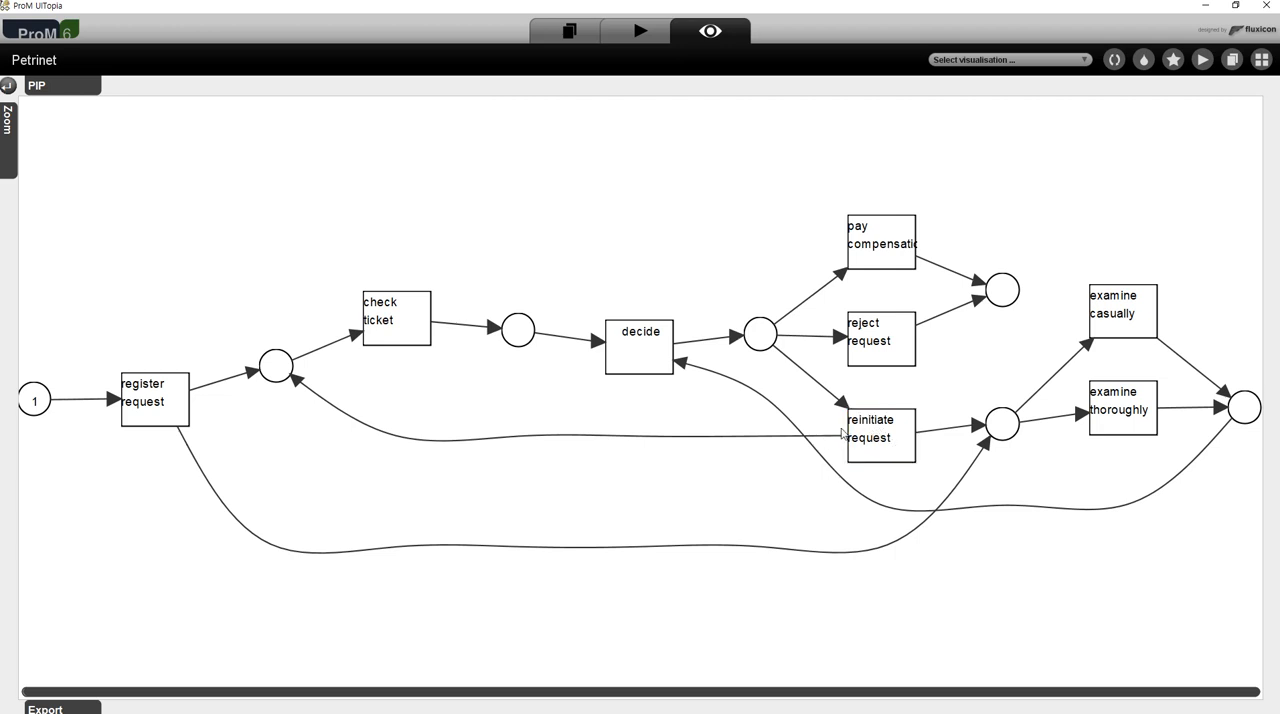
{"action": "left_click", "coordinate": [836, 437]}
{"action": "left_click_drag", "start_coordinate": [903, 441], "coordinate": [898, 441]}
{"action": "left_click", "coordinate": [284, 370]}
{"action": "left_click", "coordinate": [378, 318]}
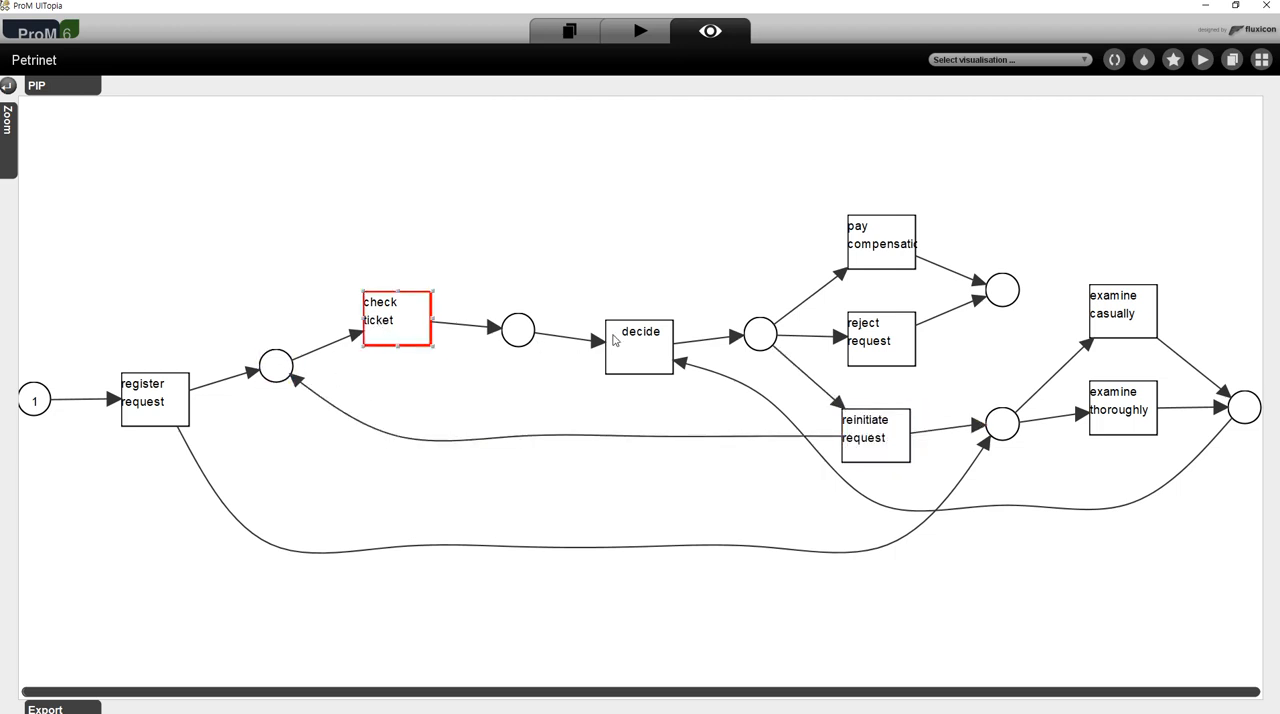
{"action": "left_click", "coordinate": [528, 337]}
- Trace the second path from reinitiate request through examine casually or examine thoroughly and their shared output place to decide
{"action": "left_click", "coordinate": [886, 437]}
{"action": "left_click", "coordinate": [1009, 425]}
{"action": "left_click", "coordinate": [1119, 320]}
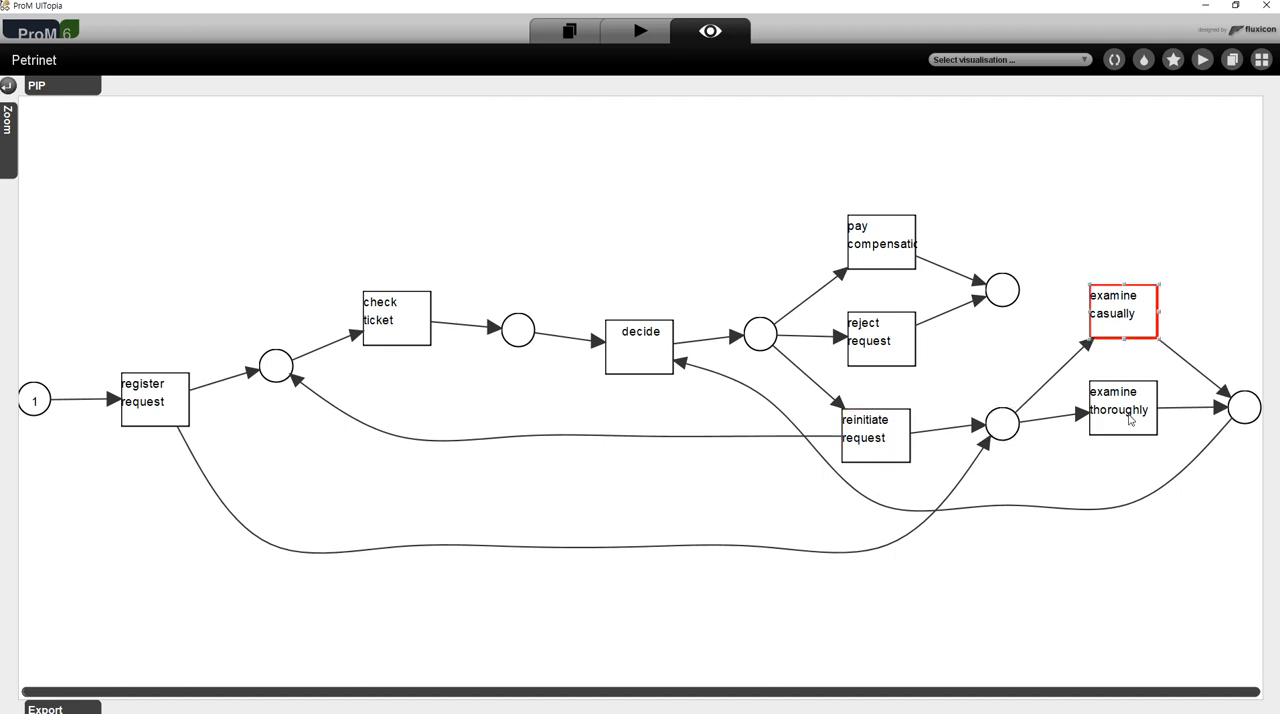
{"action": "left_click", "coordinate": [1136, 420]}
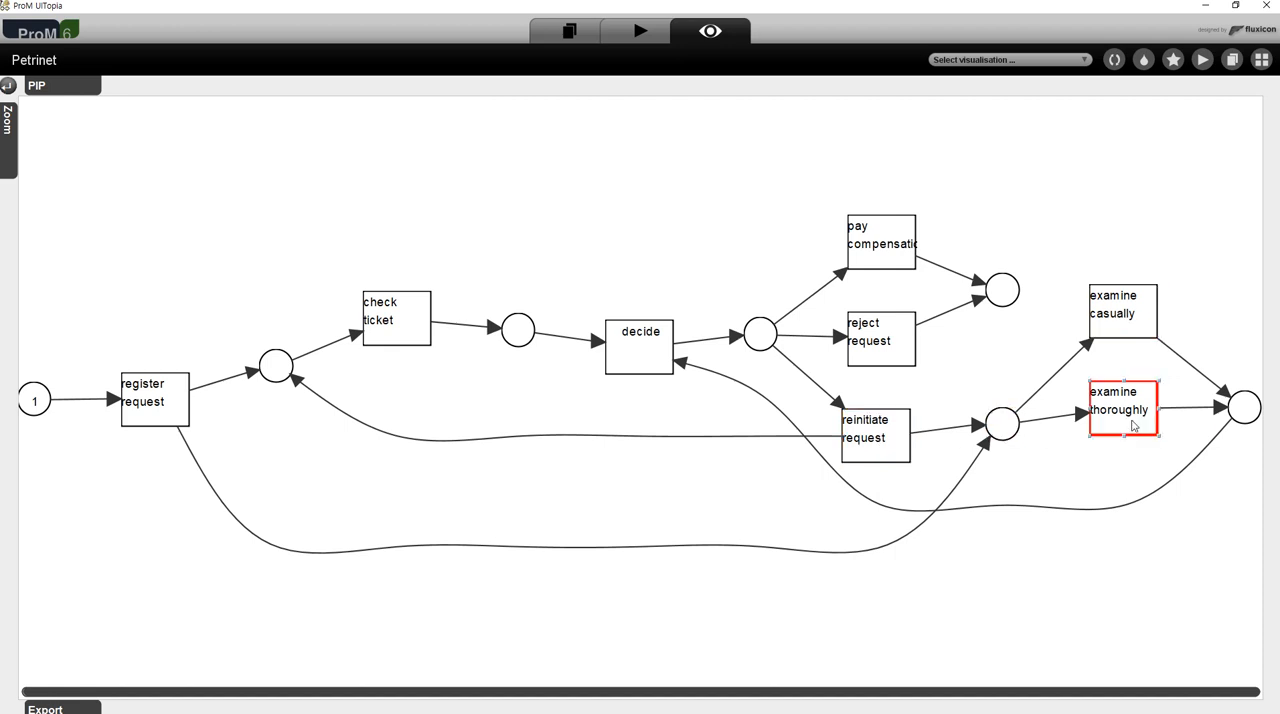
{"action": "left_click", "coordinate": [1246, 409]}
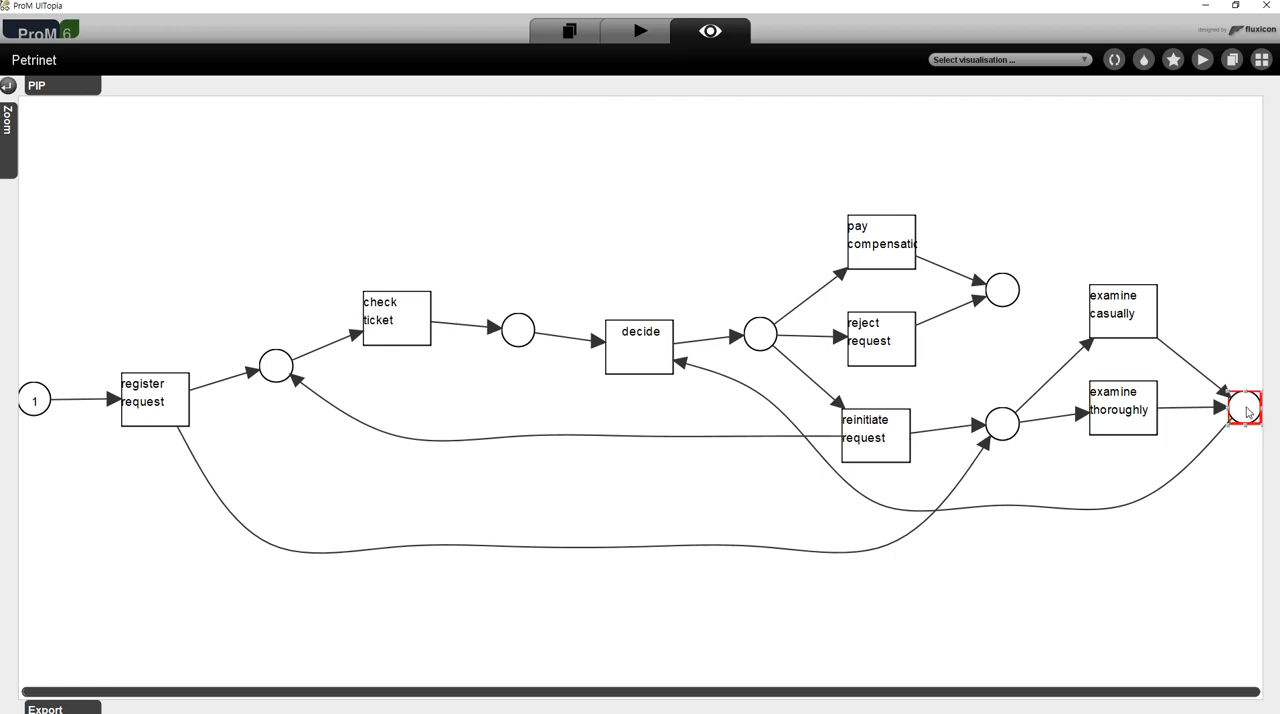
{"action": "left_click", "coordinate": [624, 351]}
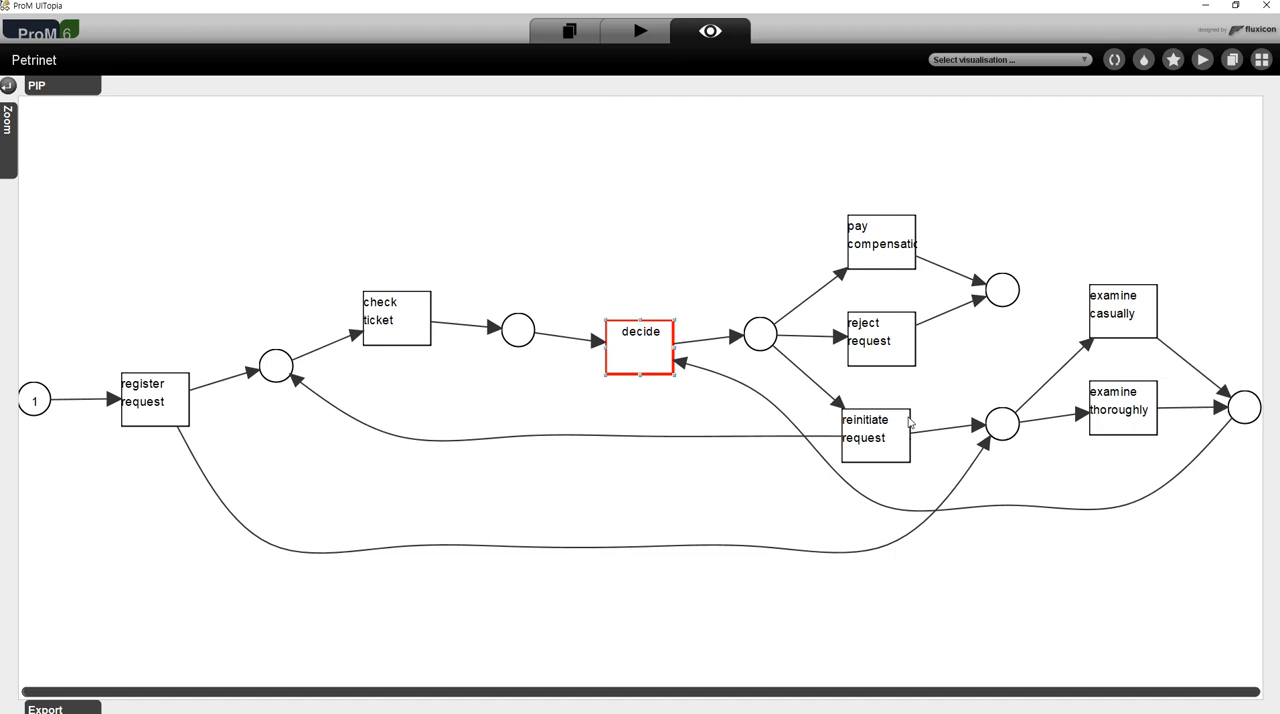
- Trace the long arc from register request to the examine transitions, and their shared output place on to decide
{"action": "left_click", "coordinate": [155, 401]}
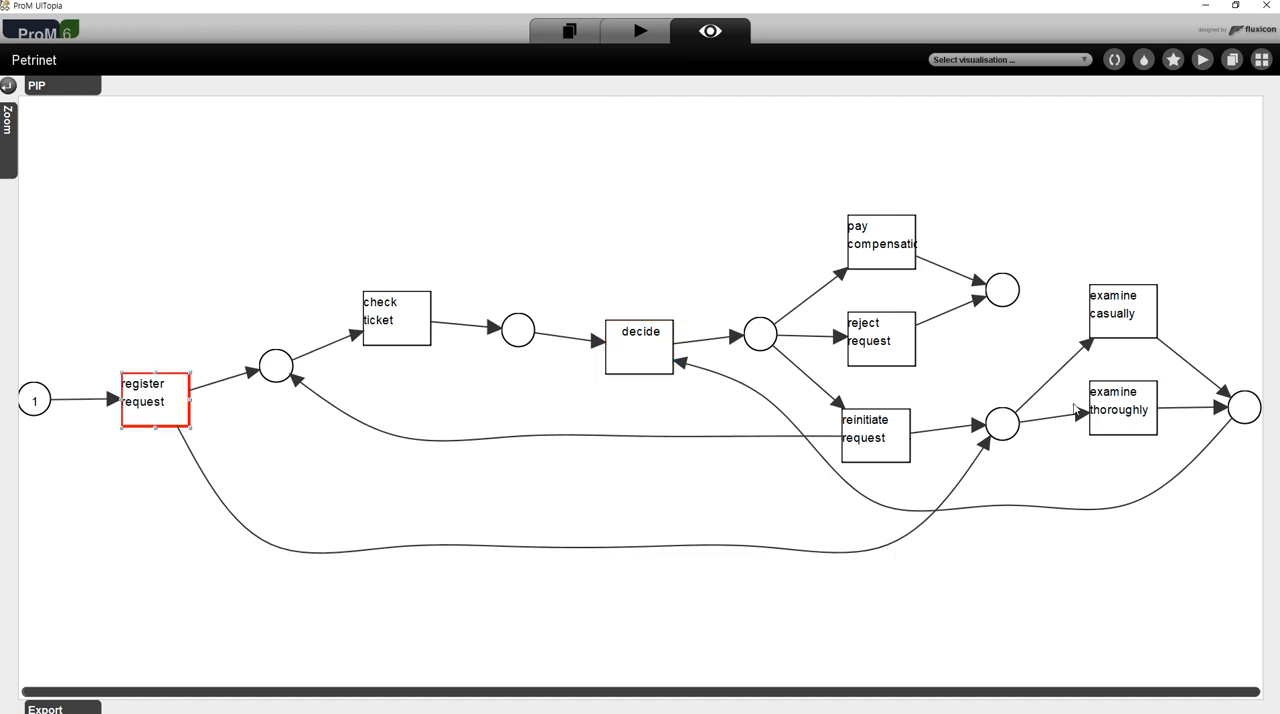
{"action": "left_click", "coordinate": [287, 552]}
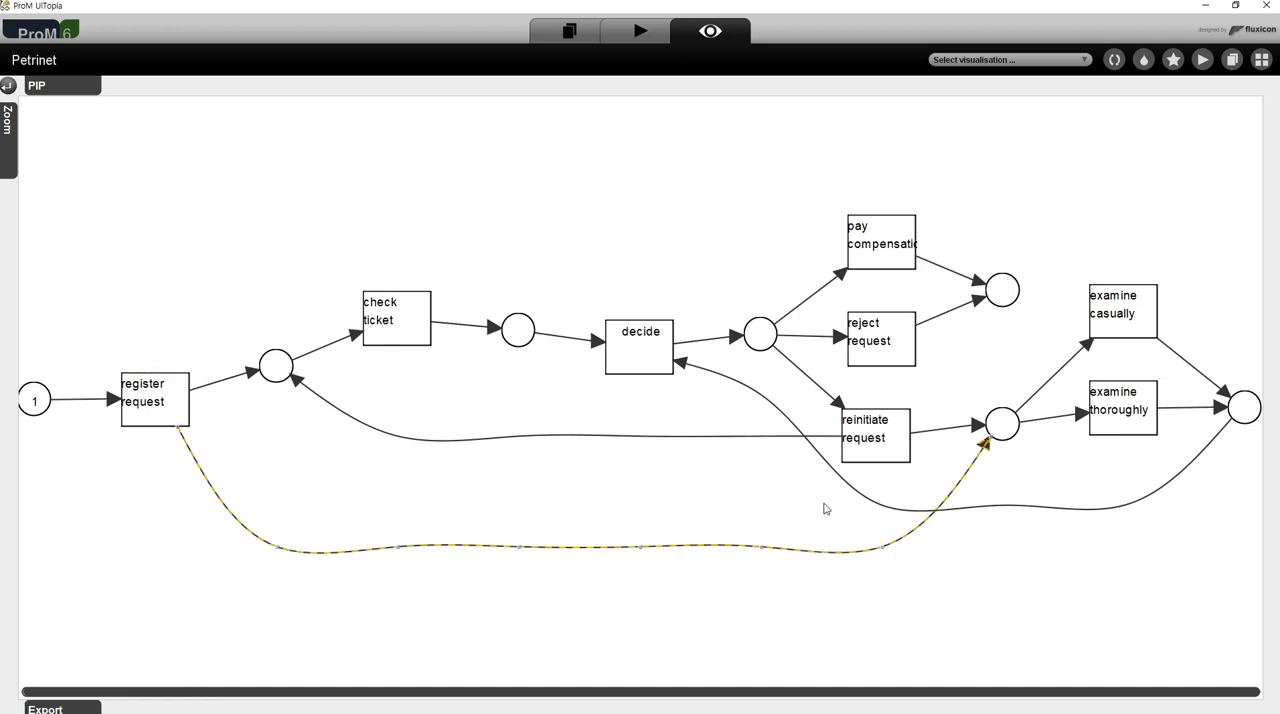
{"action": "left_click", "coordinate": [1140, 310]}
{"action": "left_click", "coordinate": [1141, 408]}
{"action": "left_click", "coordinate": [1123, 325]}
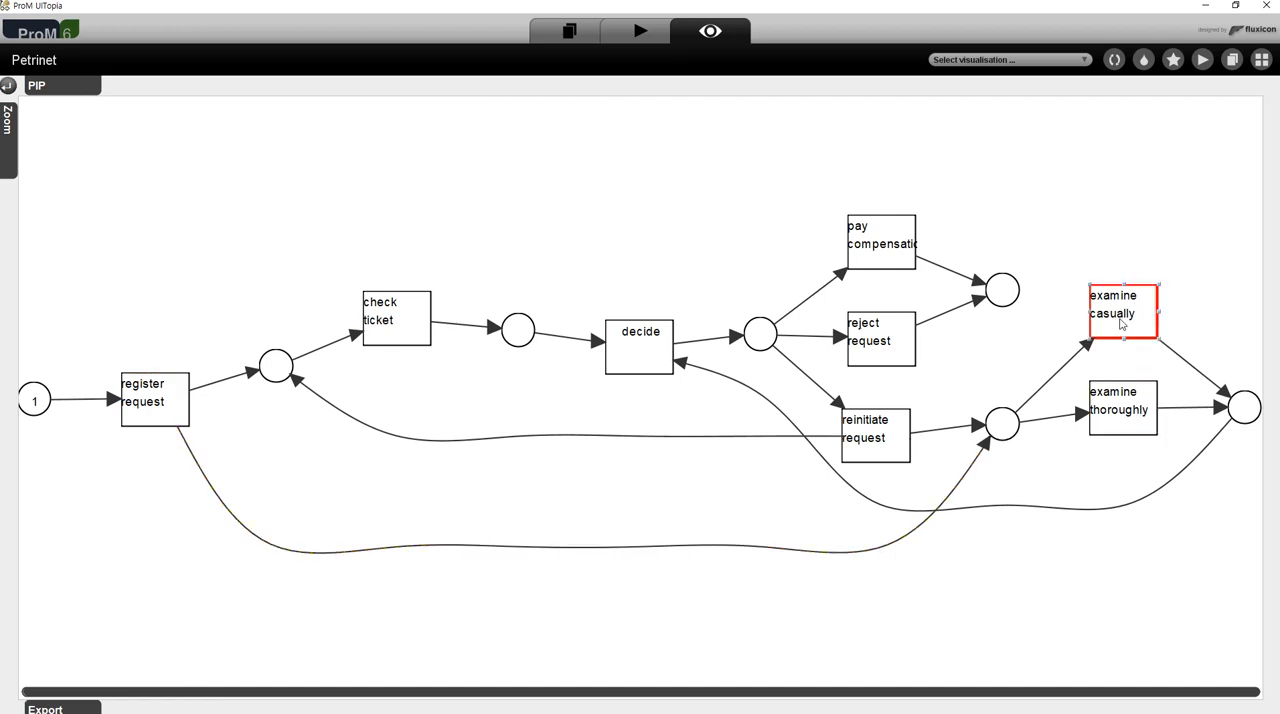
{"action": "left_click", "coordinate": [1125, 398]}
{"action": "left_click", "coordinate": [1233, 420]}
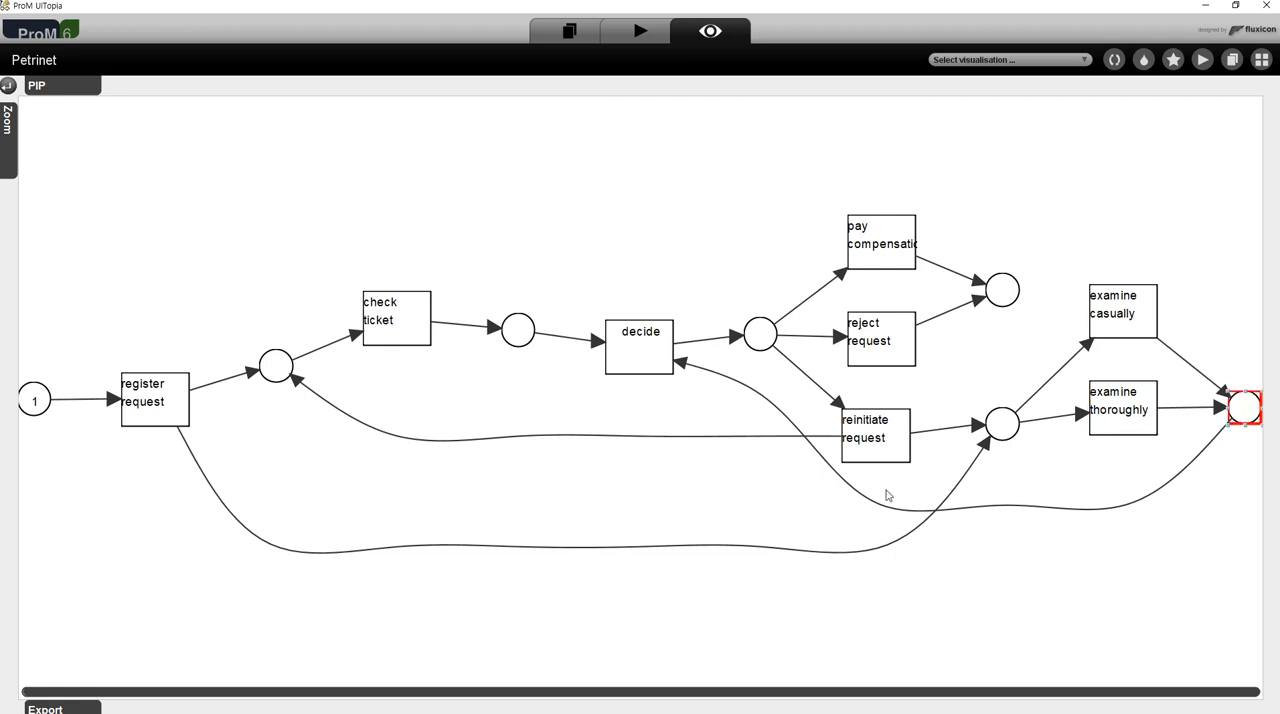
{"action": "left_click", "coordinate": [655, 355]}
- Compare the parallel check ticket and examine branches after register request and how both lead into decide
{"action": "left_click", "coordinate": [381, 330]}
{"action": "left_click", "coordinate": [160, 394]}
{"action": "left_click", "coordinate": [393, 320]}
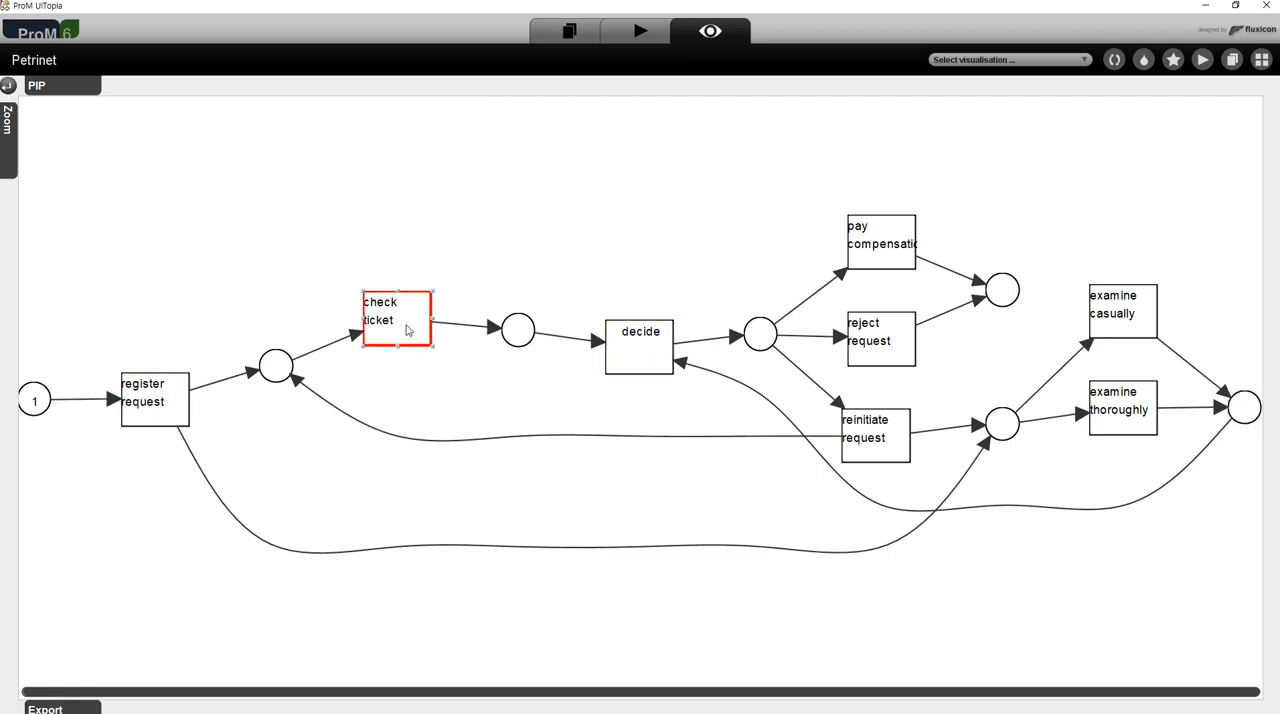
{"action": "left_click", "coordinate": [660, 341]}
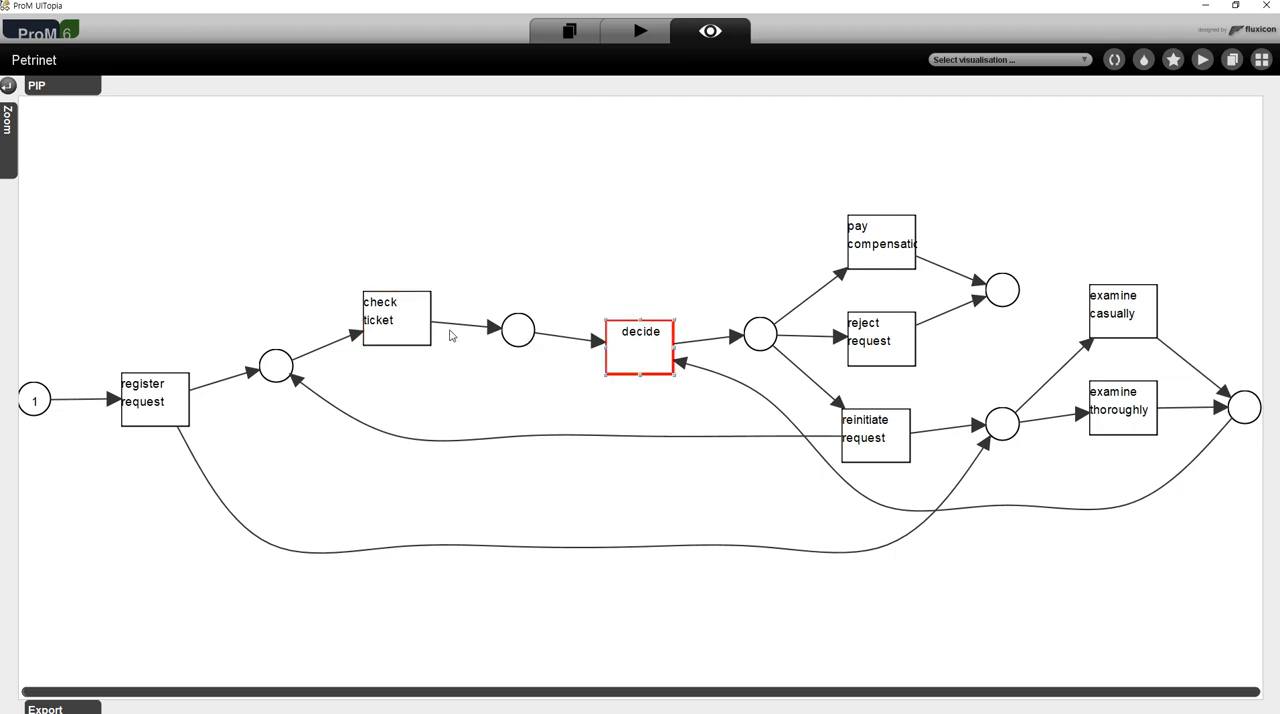
{"action": "left_click", "coordinate": [395, 335]}
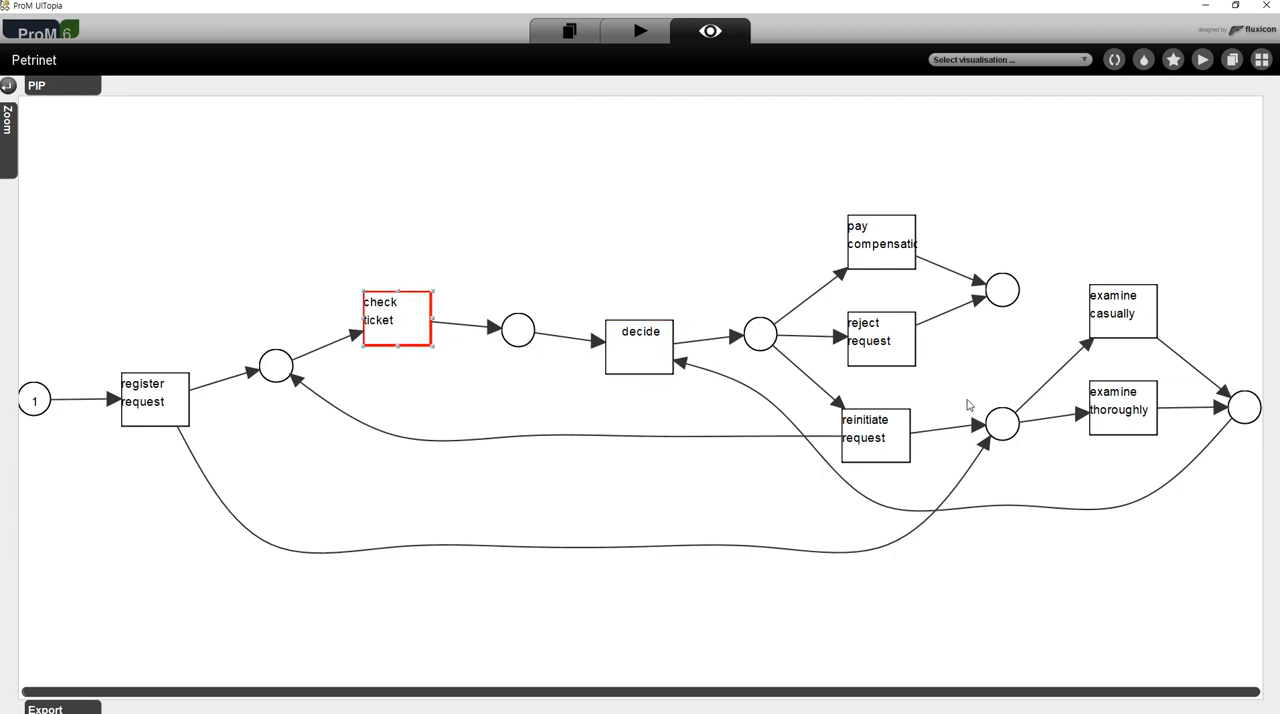
{"action": "left_click", "coordinate": [1115, 320]}
{"action": "left_click", "coordinate": [1137, 423]}
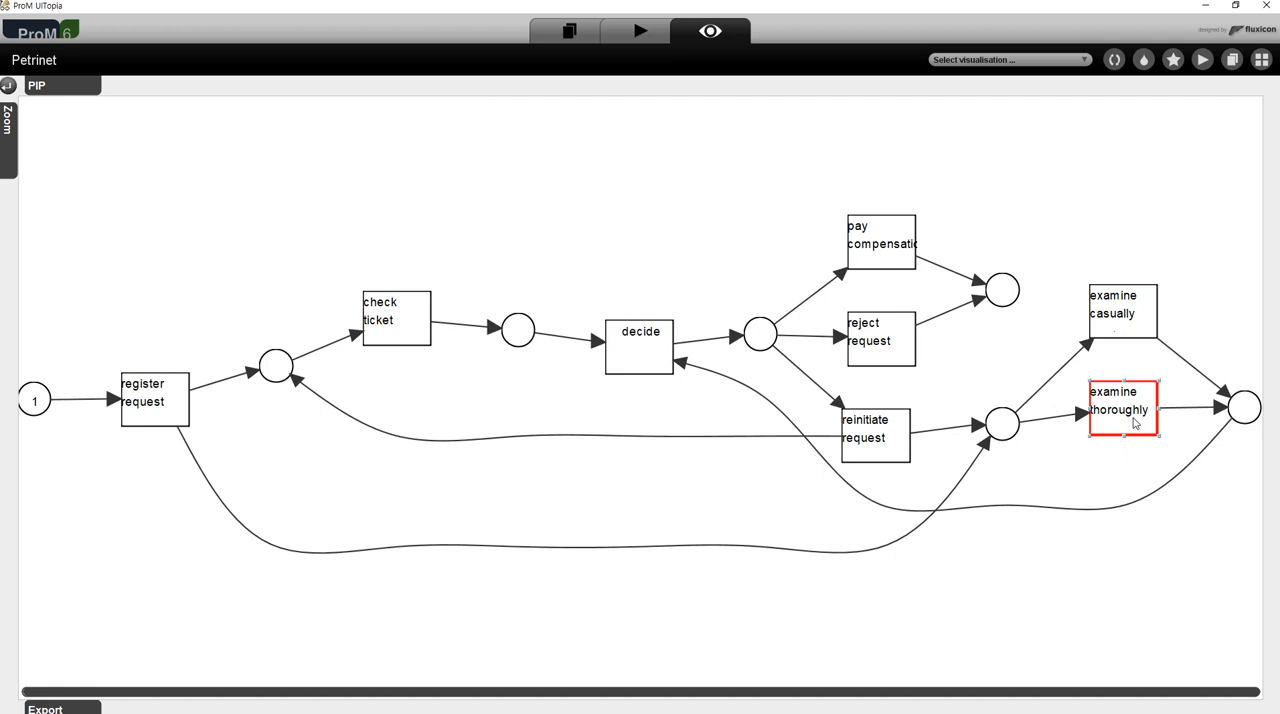
{"action": "left_click", "coordinate": [1246, 413]}
{"action": "left_click", "coordinate": [633, 338]}
- Examine the three alternatives after decide, following reinitiate request through the examine and check ticket transitions back to decide
{"action": "left_click", "coordinate": [894, 237]}
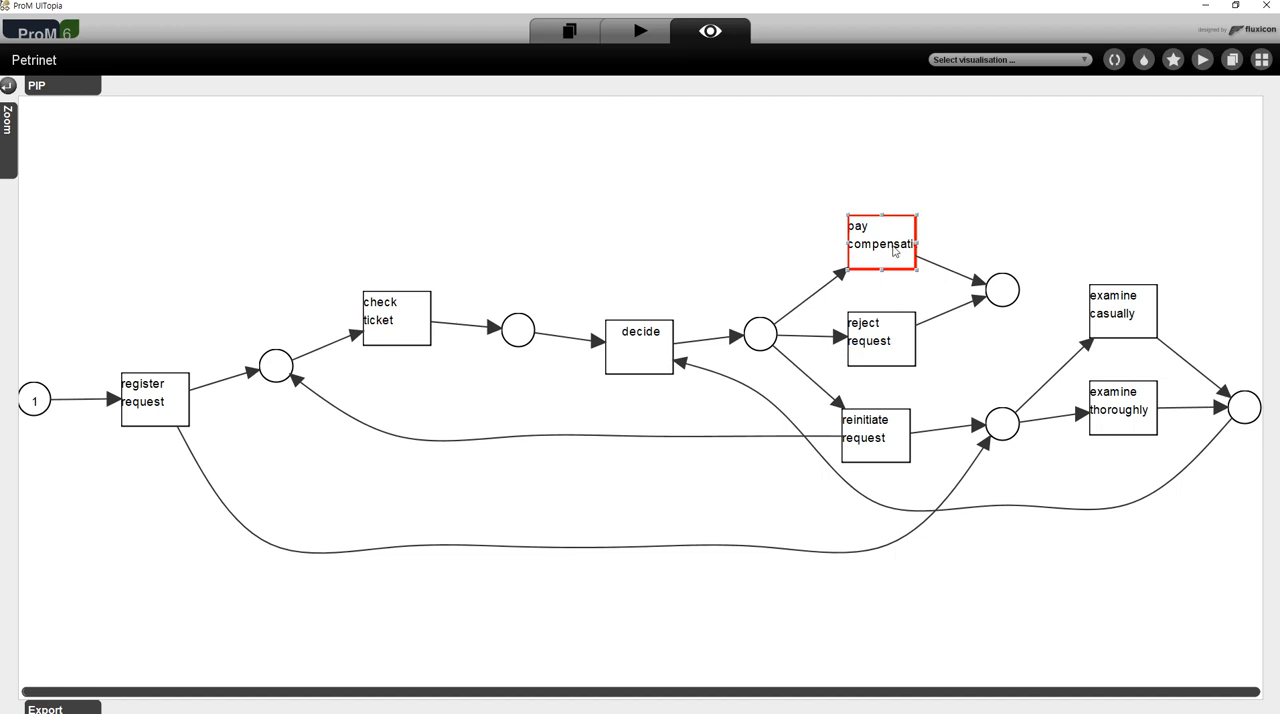
{"action": "left_click", "coordinate": [883, 345]}
{"action": "left_click", "coordinate": [757, 337]}
{"action": "left_click", "coordinate": [872, 437]}
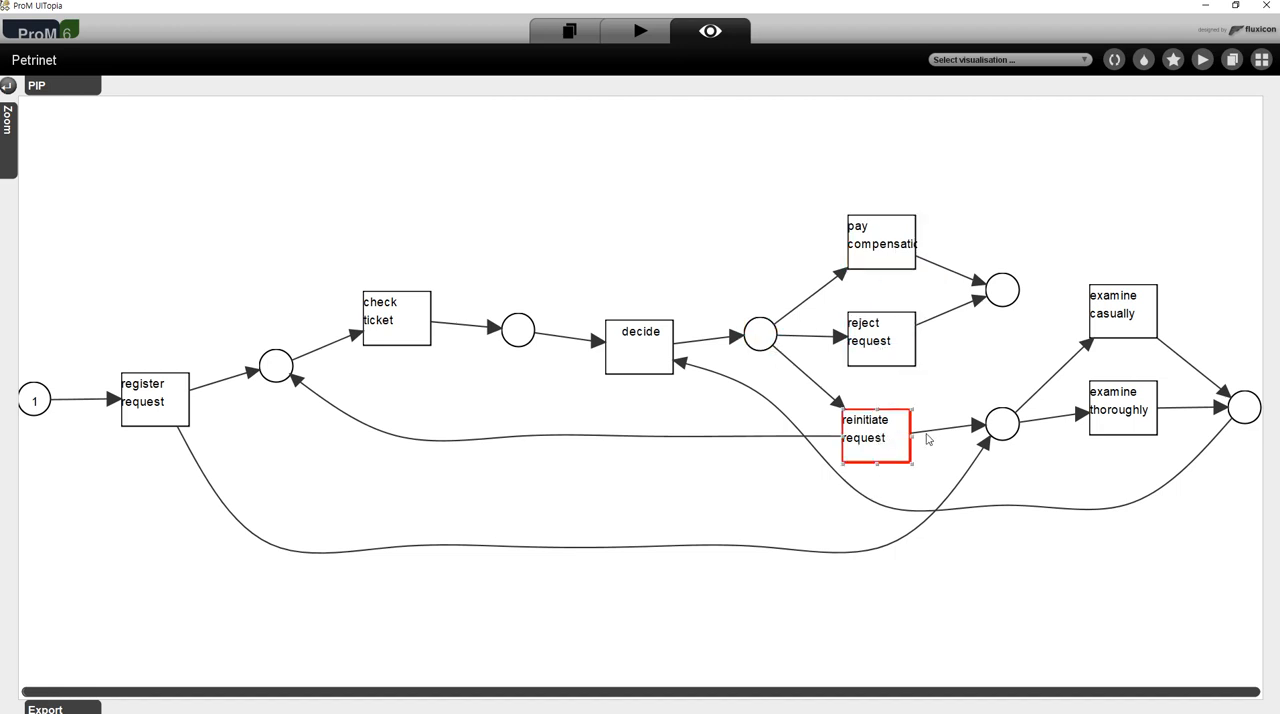
{"action": "left_click", "coordinate": [1131, 315]}
{"action": "left_click", "coordinate": [1133, 409]}
{"action": "left_click", "coordinate": [1173, 435]}
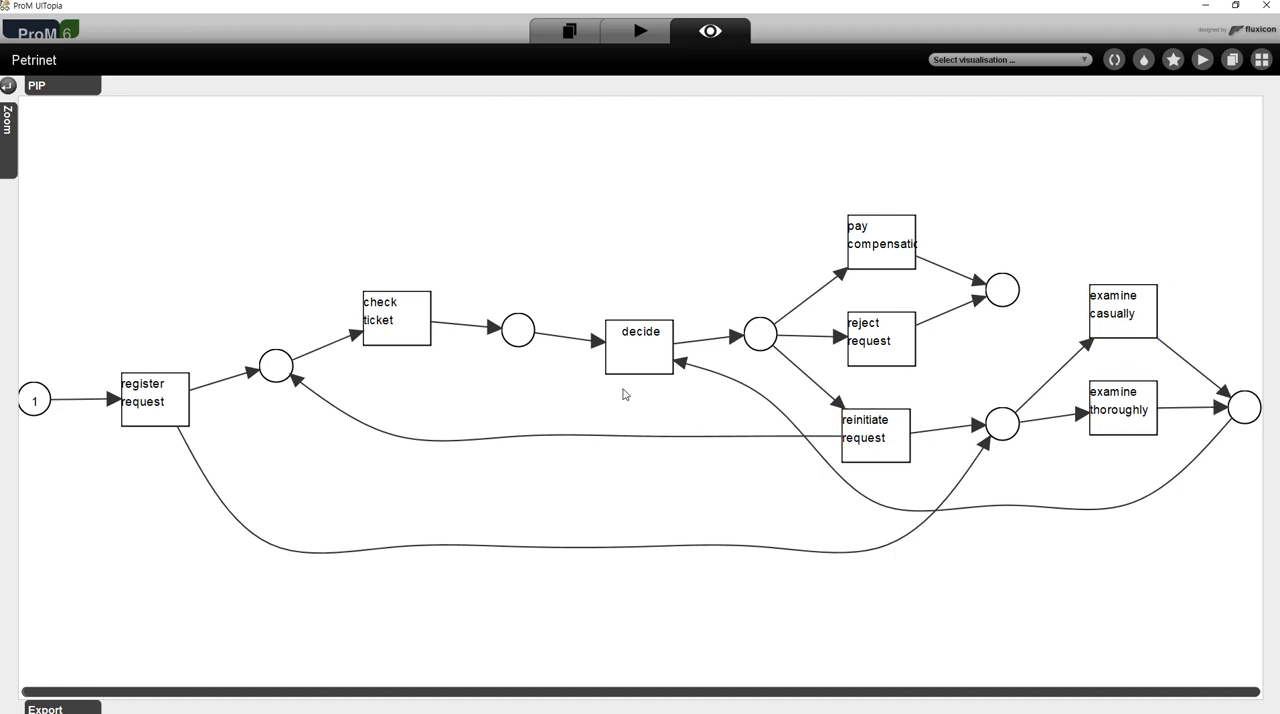
{"action": "left_click", "coordinate": [405, 324]}
{"action": "left_click", "coordinate": [661, 357]}
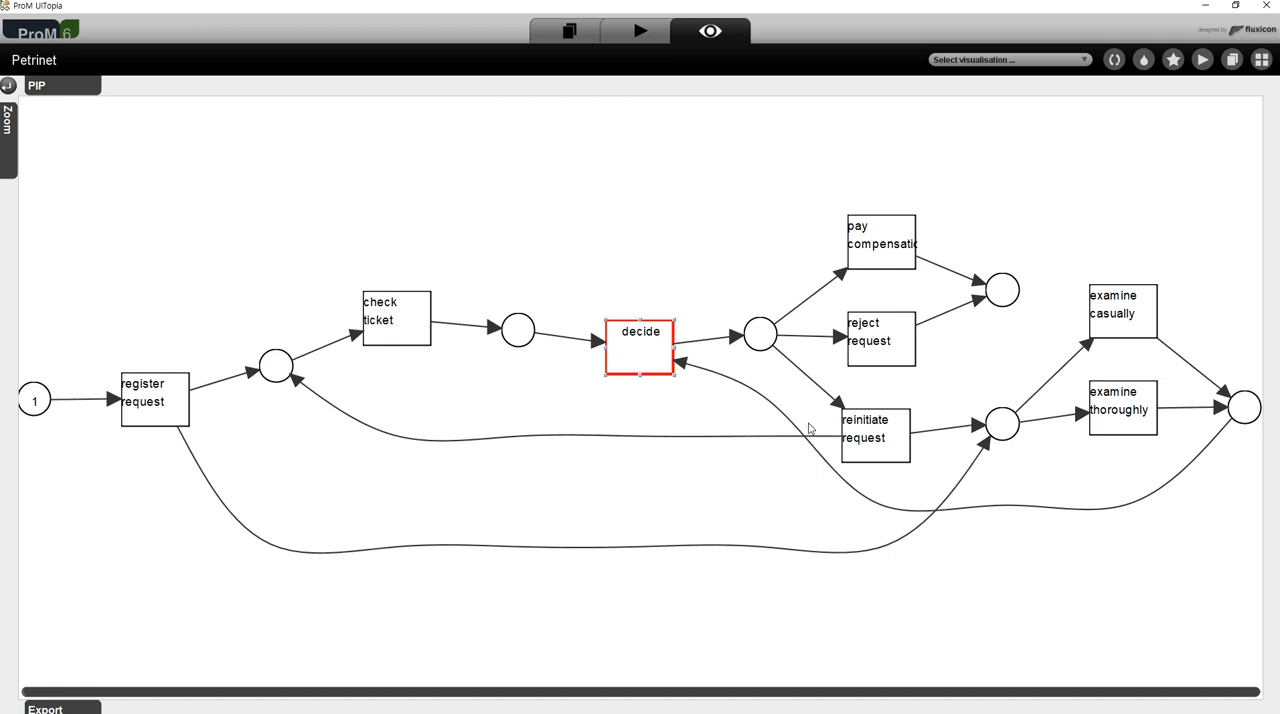
- Review the resources in the workspace, from the imported running-example.csv and XES Event Log to the Alpha Miner's outputs
{"action": "left_click", "coordinate": [569, 31]}
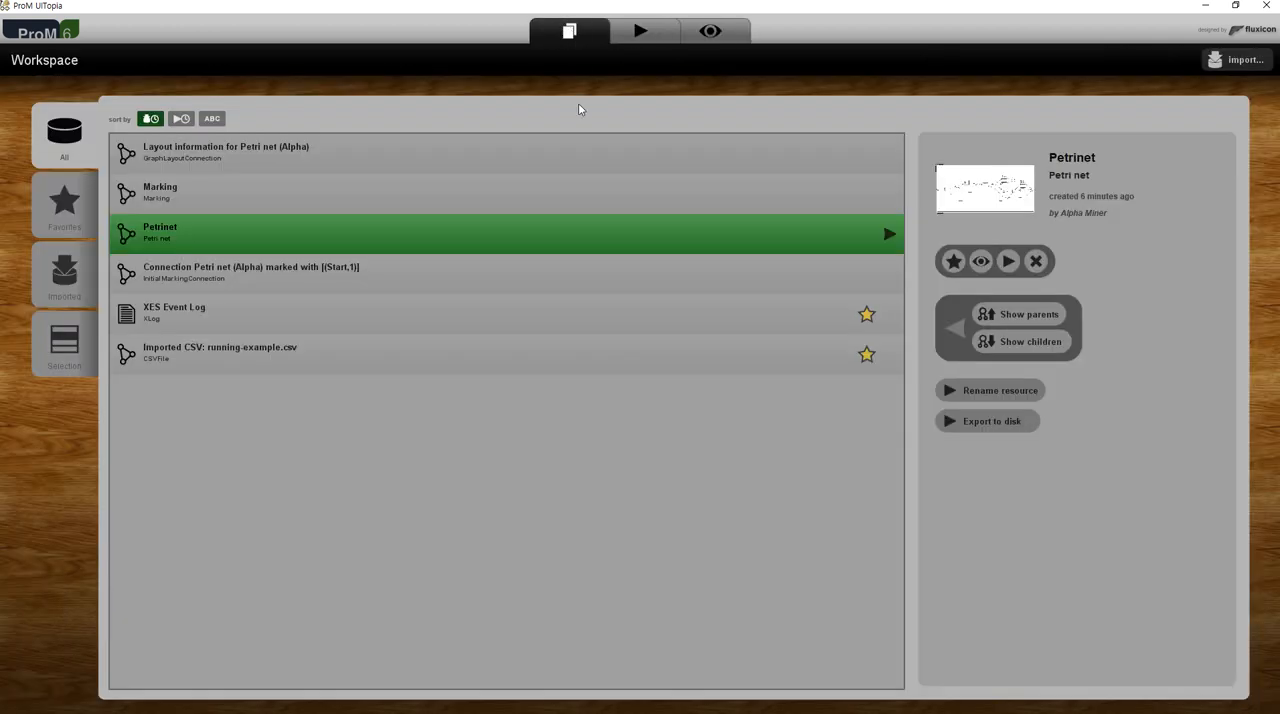
{"action": "left_click", "coordinate": [387, 456]}
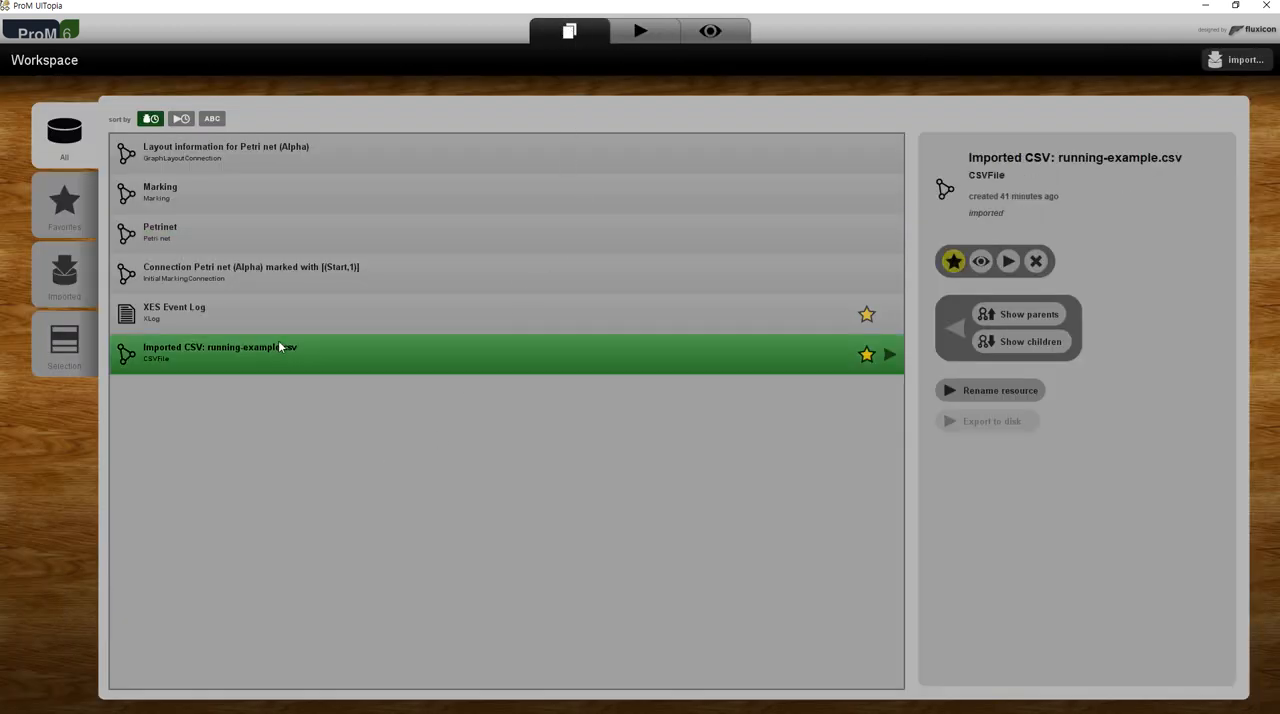
{"action": "left_click", "coordinate": [277, 303]}
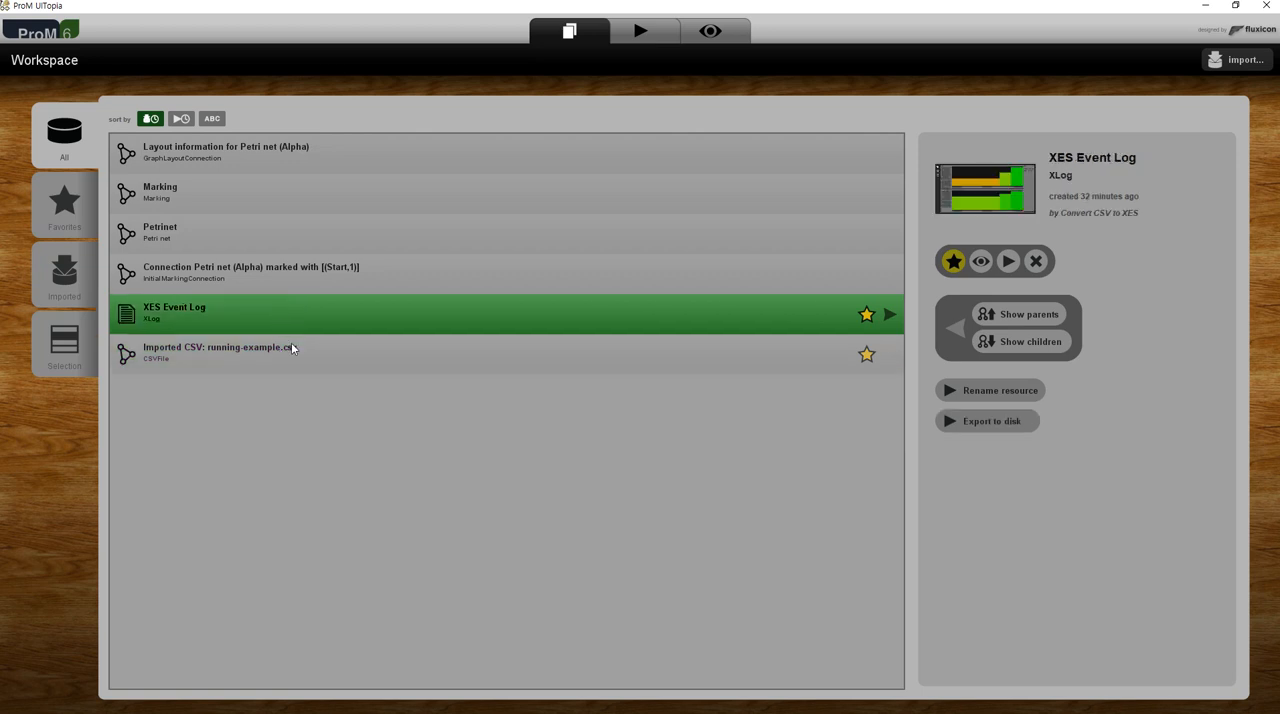
{"action": "left_click", "coordinate": [261, 270]}
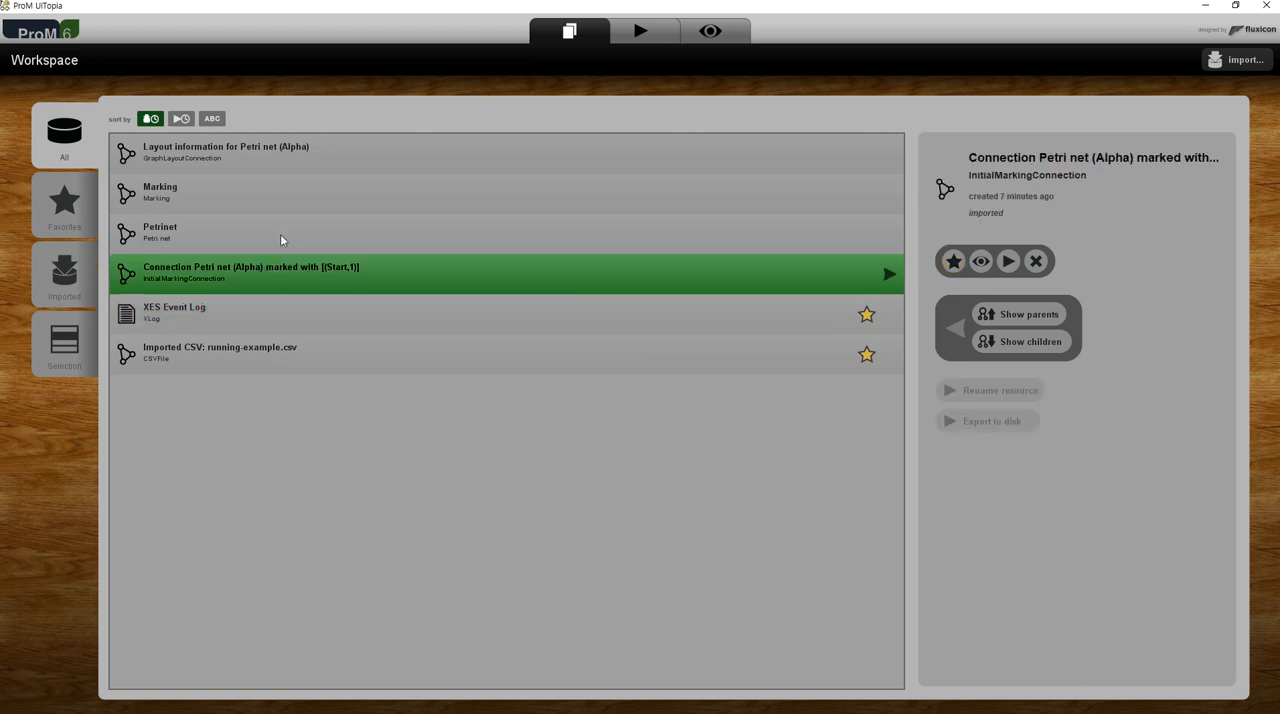
{"action": "left_click", "coordinate": [280, 234]}
{"action": "left_click", "coordinate": [277, 199]}
{"action": "left_click", "coordinate": [297, 152]}
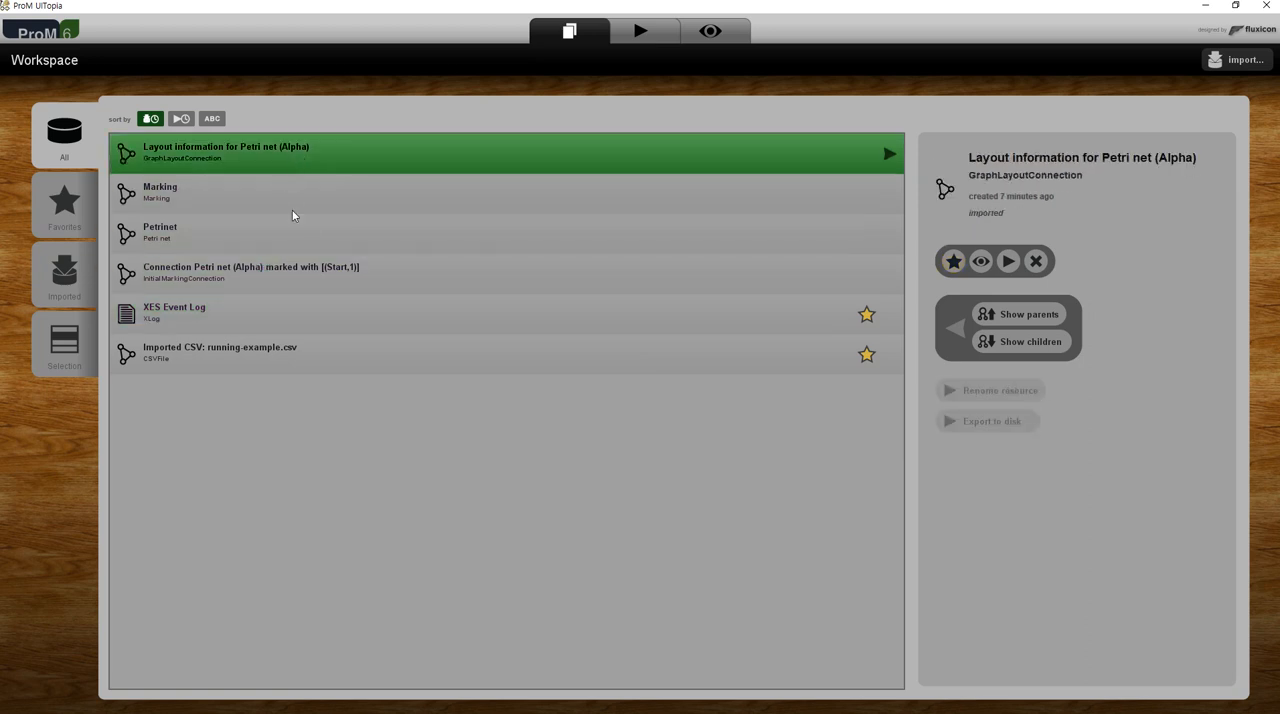
{"action": "left_click", "coordinate": [327, 270]}
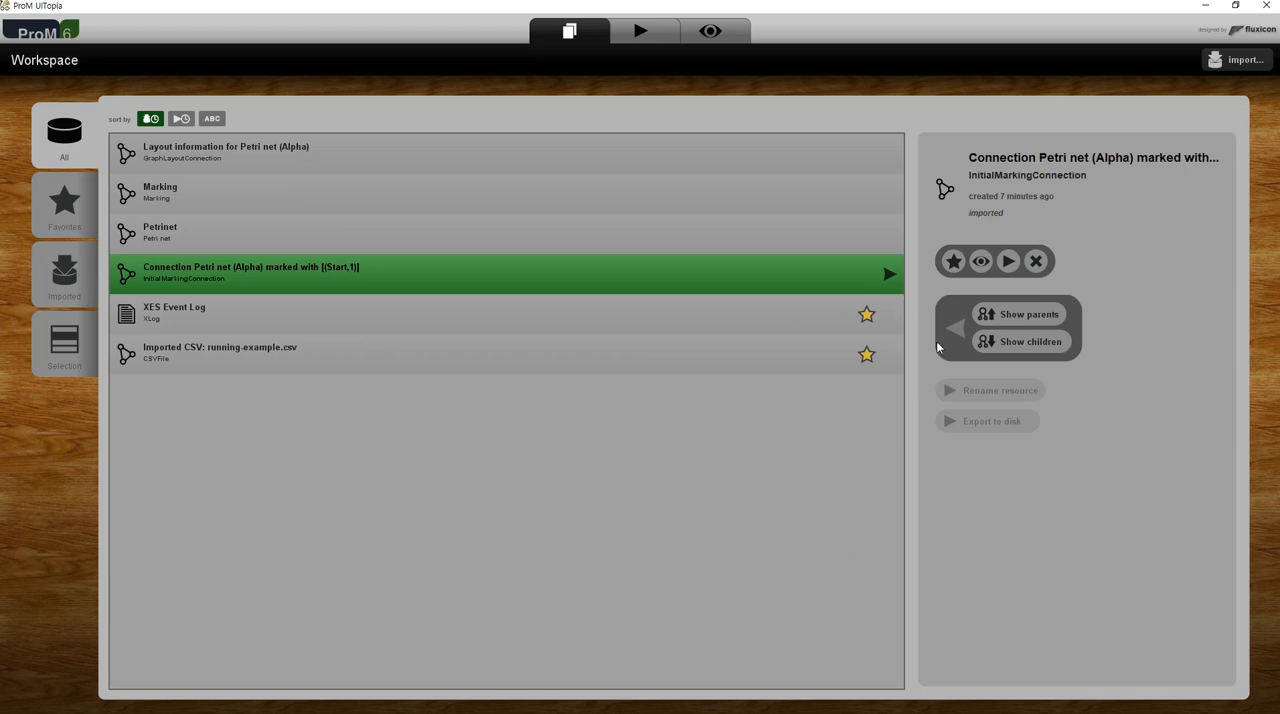
{"action": "left_click", "coordinate": [750, 235]}
{"action": "left_click", "coordinate": [746, 200]}
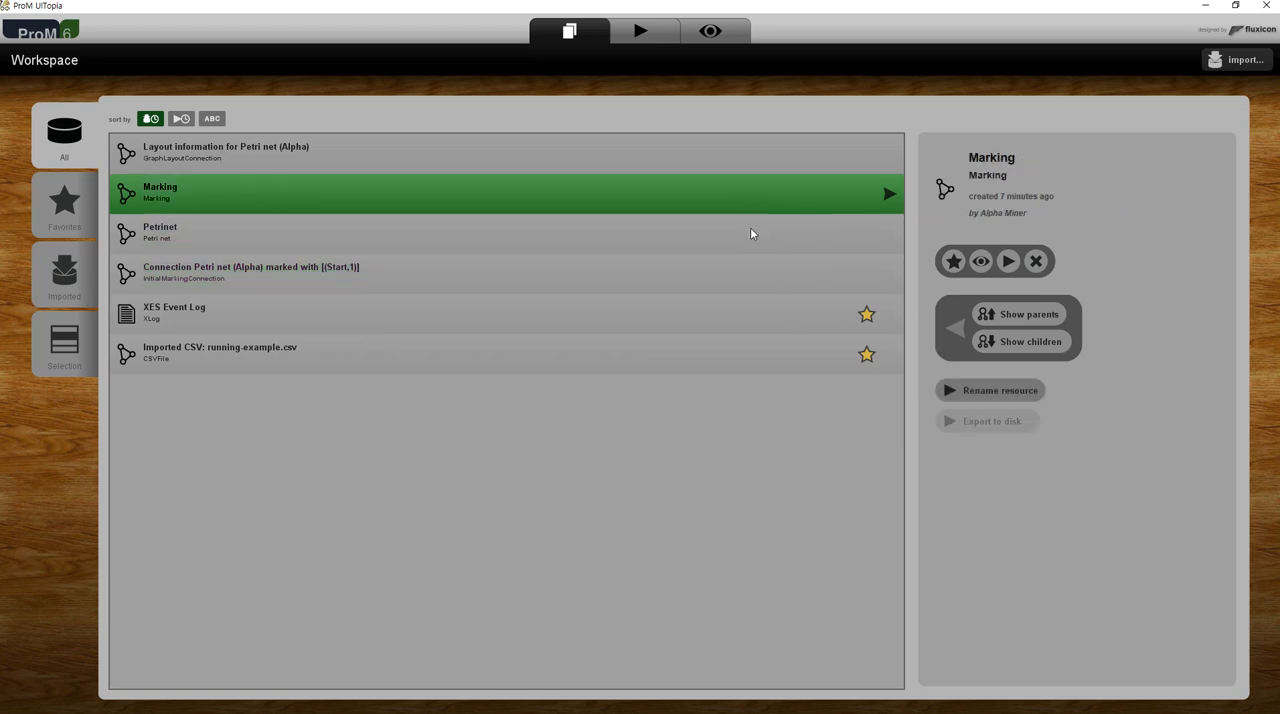
- Remove the initial marking connection and the Petri net layout information from the workspace
{"action": "left_click", "coordinate": [733, 268]}
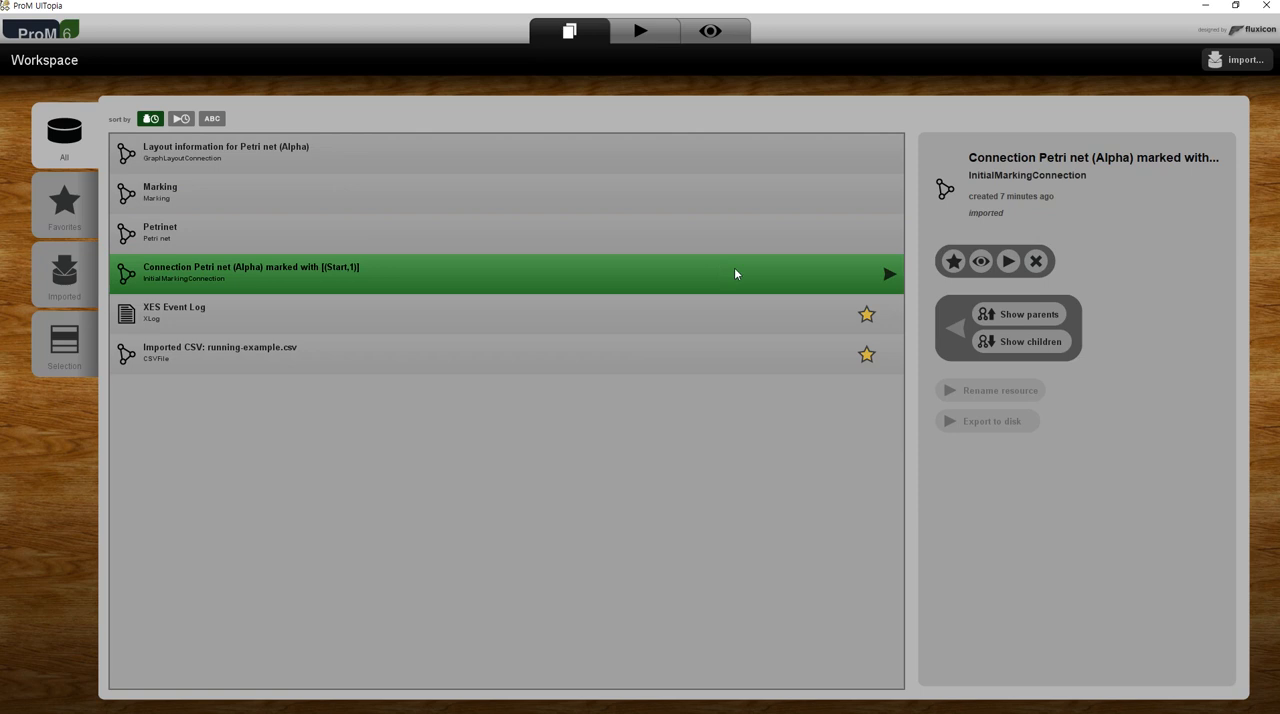
{"action": "left_click", "coordinate": [1036, 262]}
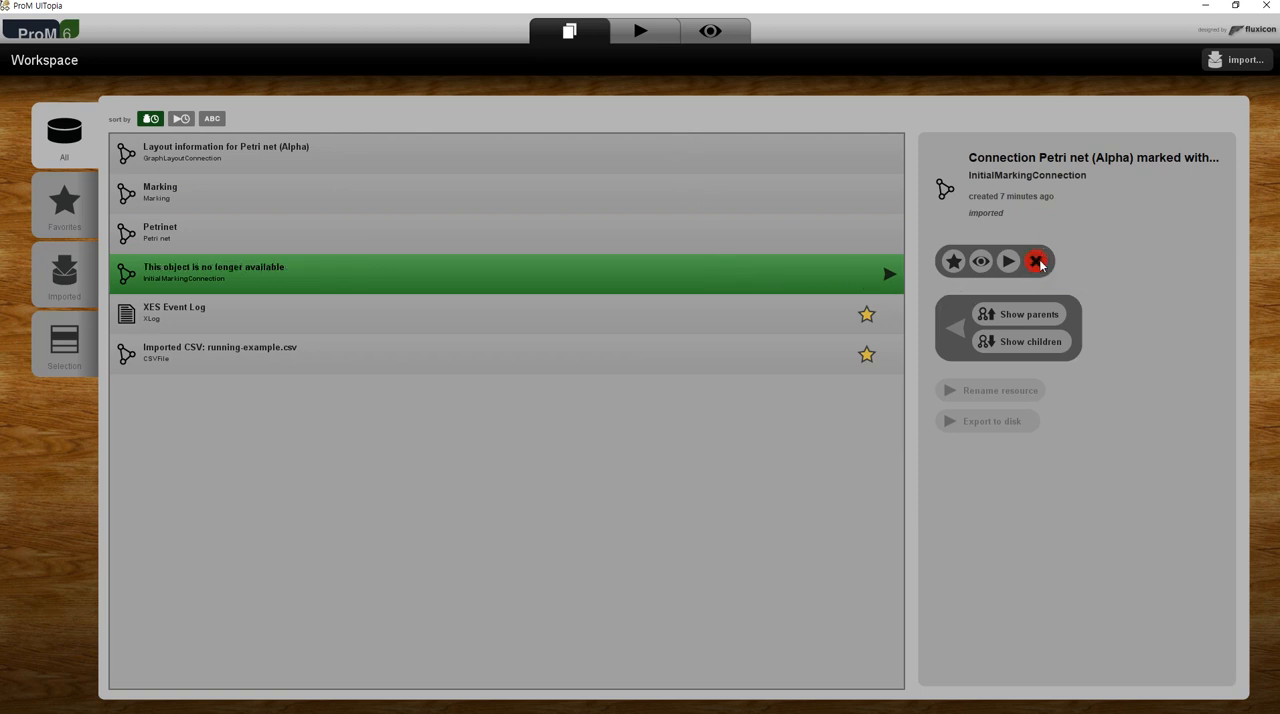
{"action": "left_click", "coordinate": [792, 148]}
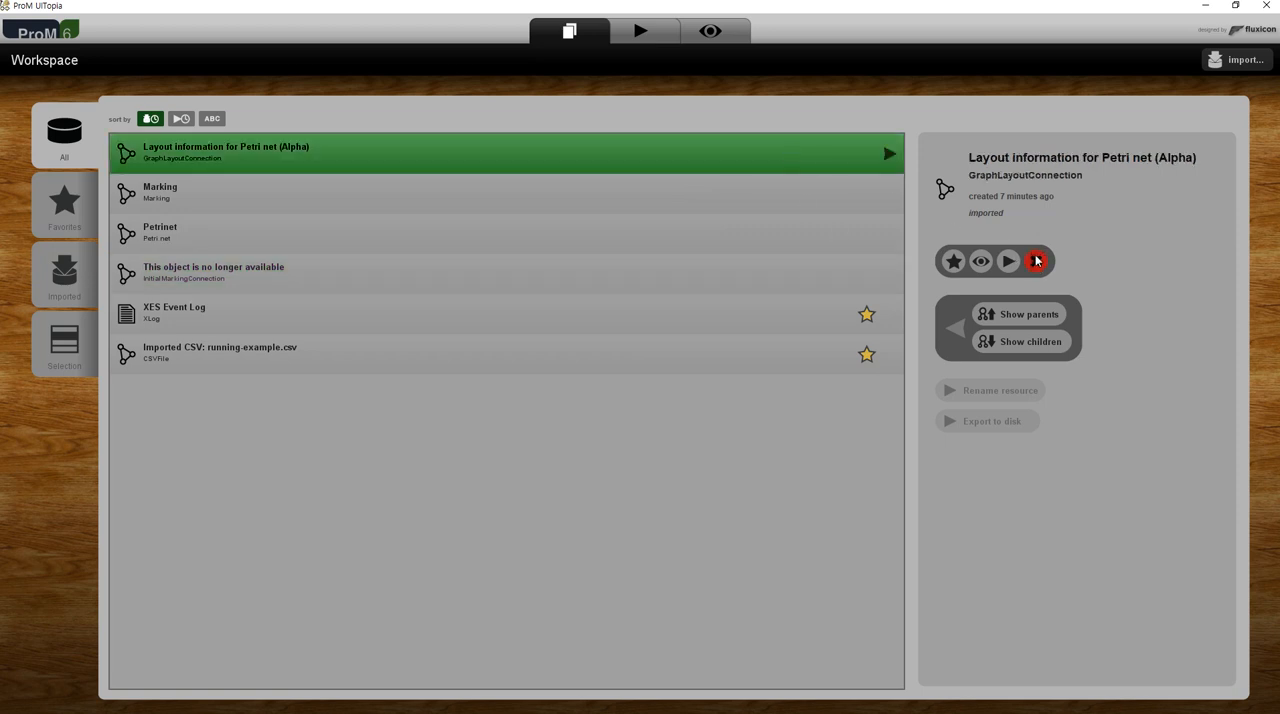
{"action": "left_click", "coordinate": [553, 260]}
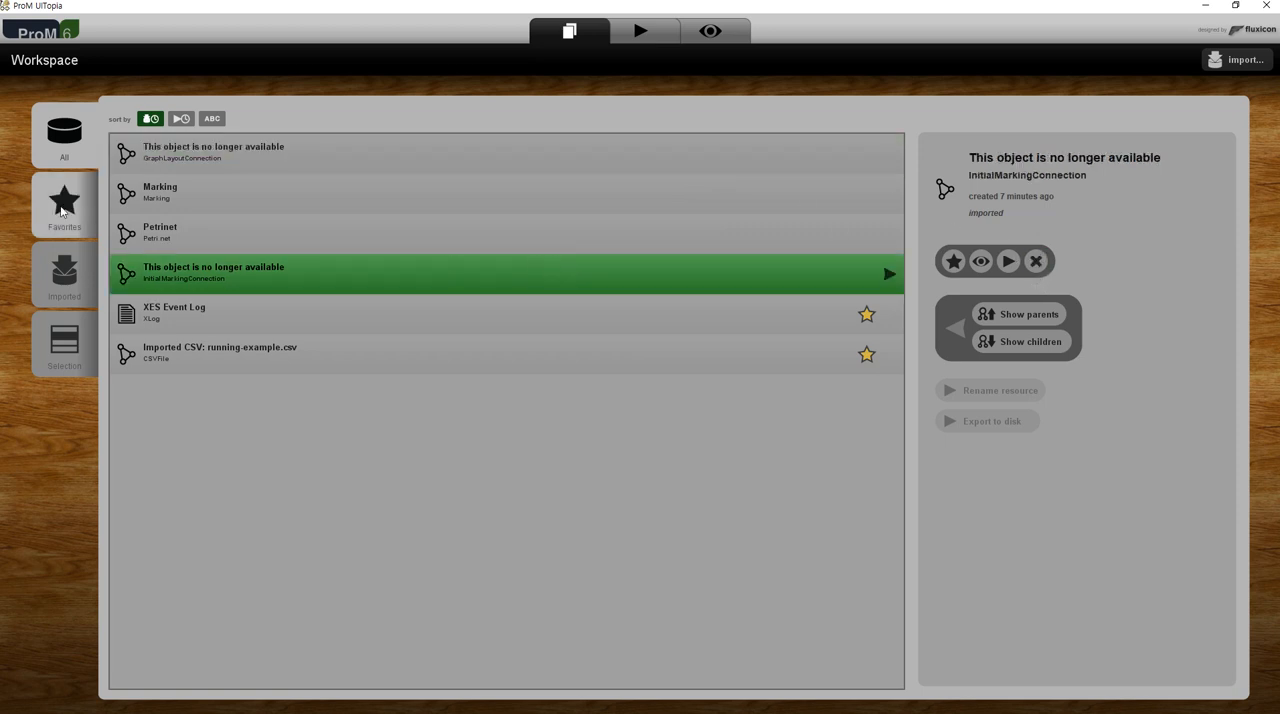
- Check the favorite resources and inspect the remaining Marking, Petrinet, XES Event Log and running-example.csv entries in the full workspace list
{"action": "left_click", "coordinate": [64, 205]}
{"action": "left_click", "coordinate": [72, 137]}
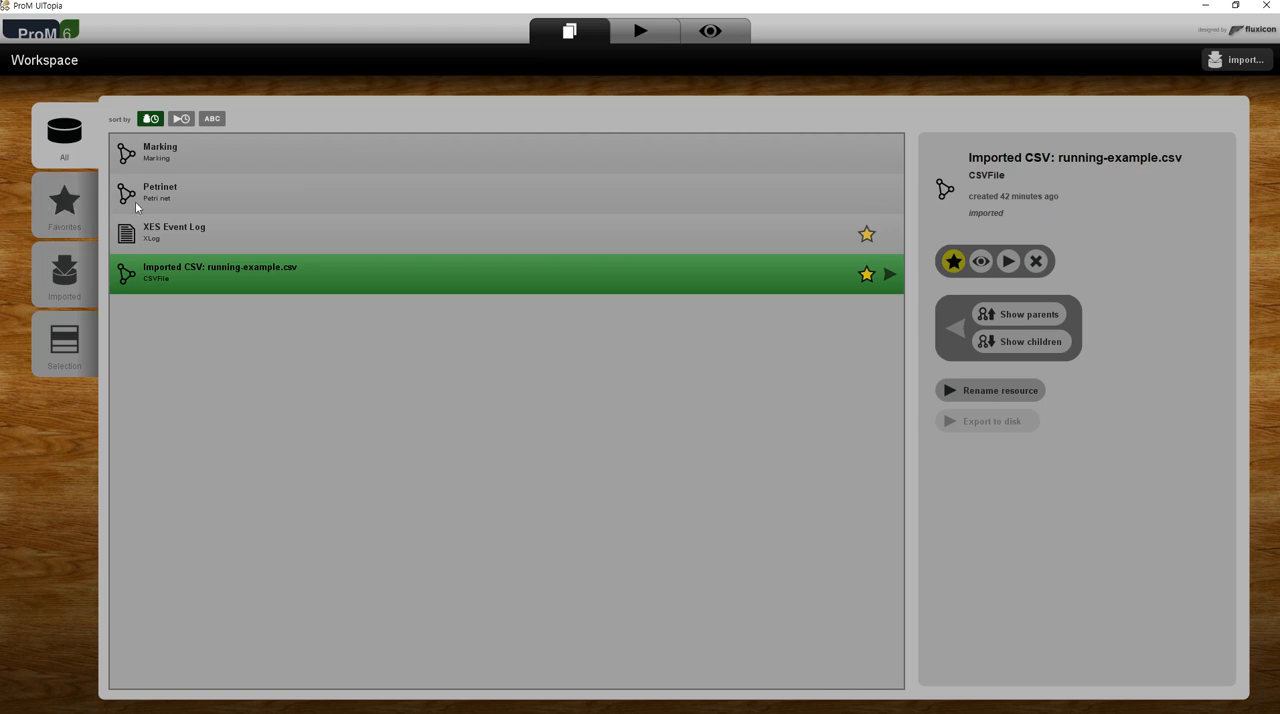
{"action": "left_click", "coordinate": [357, 152]}
{"action": "left_click", "coordinate": [350, 198]}
{"action": "left_click", "coordinate": [354, 238]}
{"action": "left_click", "coordinate": [359, 270]}
{"action": "left_click", "coordinate": [354, 237]}
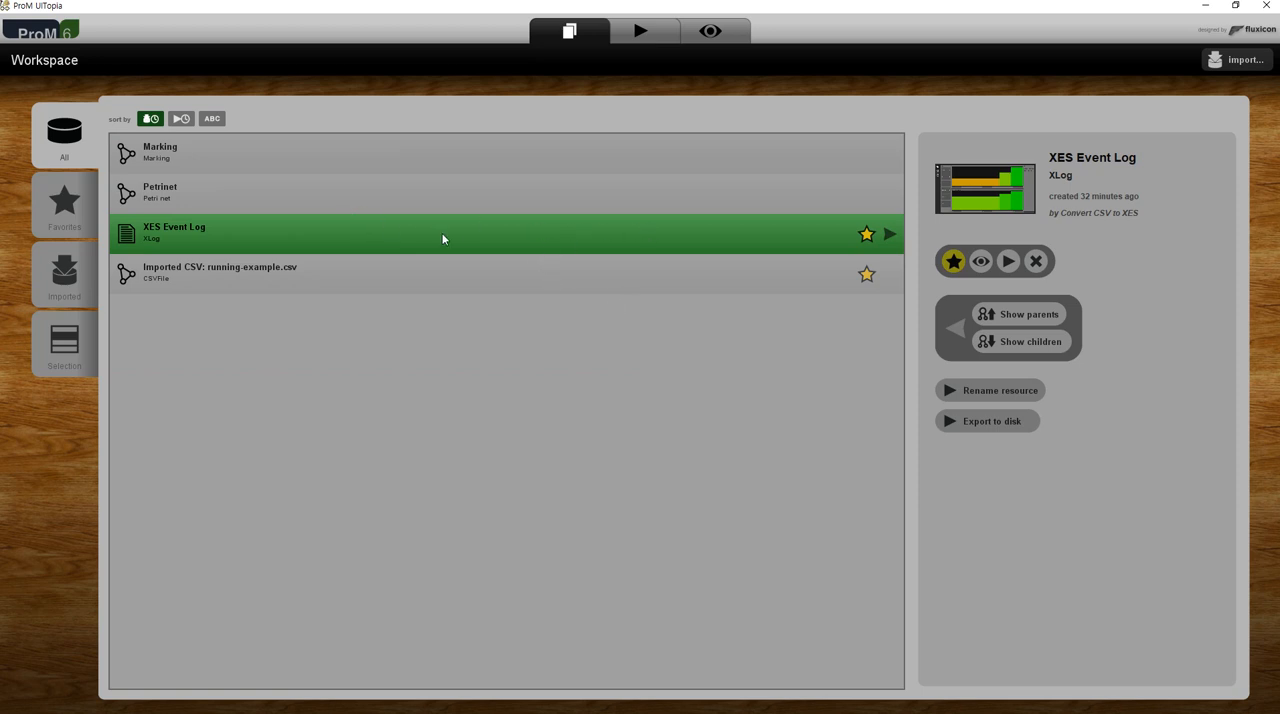
{"action": "left_click", "coordinate": [447, 199]}
{"action": "left_click", "coordinate": [445, 168]}
{"action": "left_click", "coordinate": [441, 200]}
{"action": "left_click", "coordinate": [457, 171]}
{"action": "left_click", "coordinate": [457, 195]}
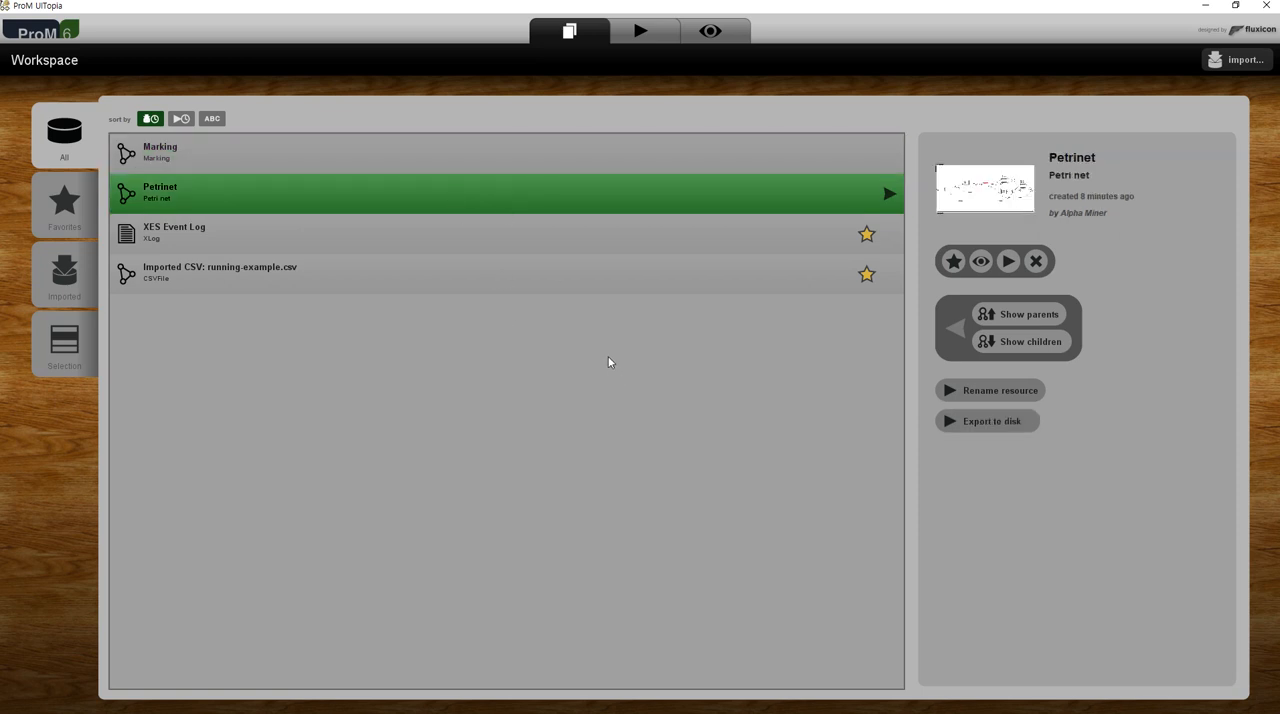
- Use the XES Event Log as action input, browse all available actions, and limit the list to discovery actions
{"action": "left_click", "coordinate": [439, 227]}
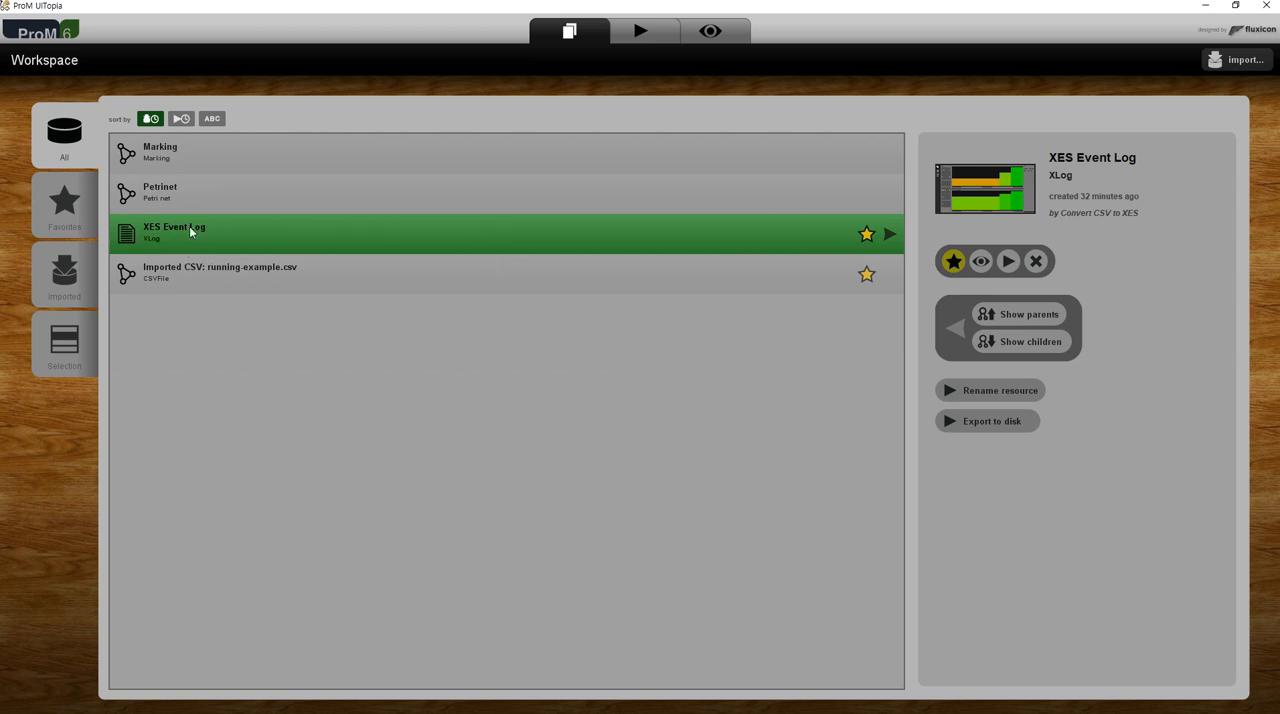
{"action": "left_click", "coordinate": [1012, 266]}
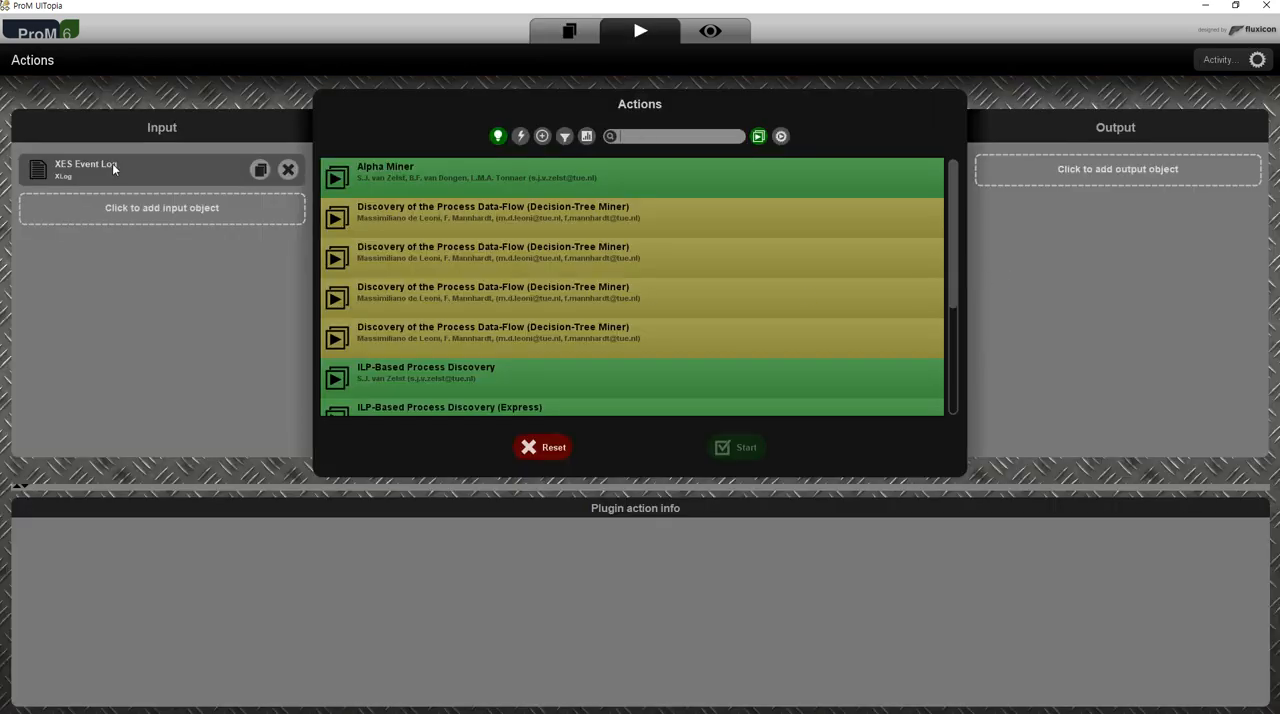
{"action": "left_click", "coordinate": [503, 139]}
{"action": "left_click", "coordinate": [506, 142]}
{"action": "left_click", "coordinate": [506, 142]}
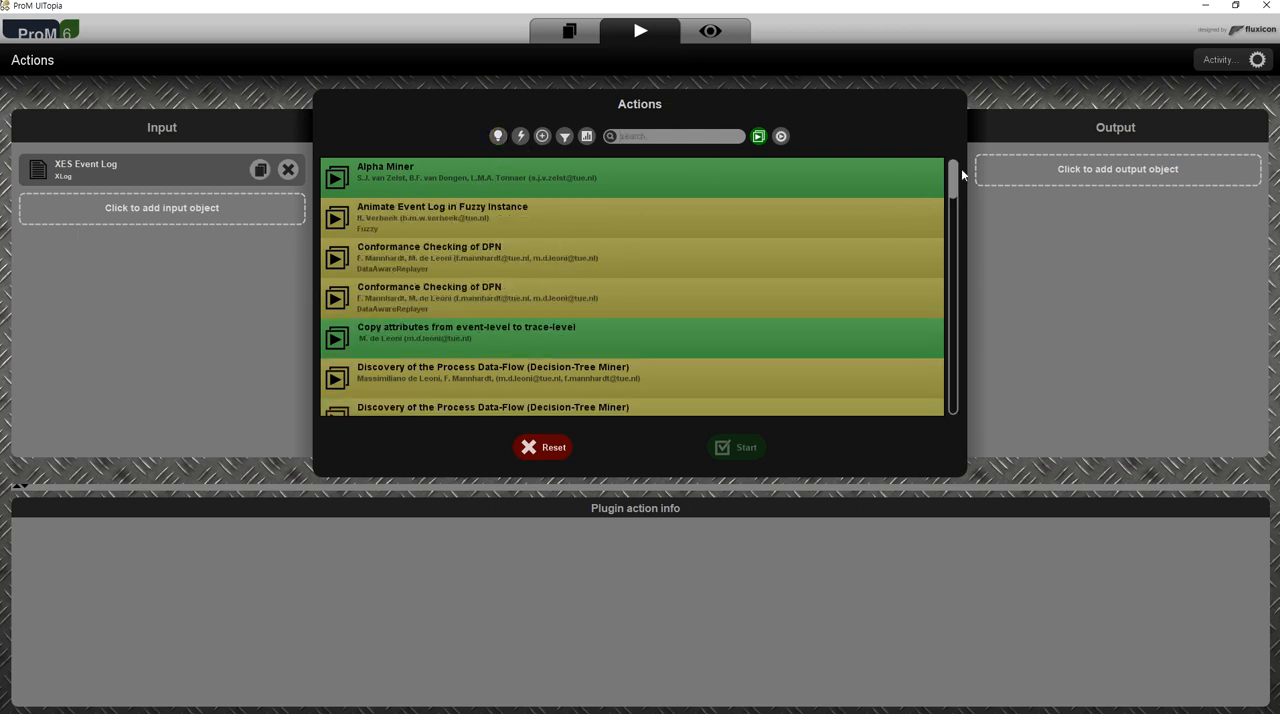
{"action": "left_click_drag", "start_coordinate": [957, 168], "coordinate": [965, 425]}
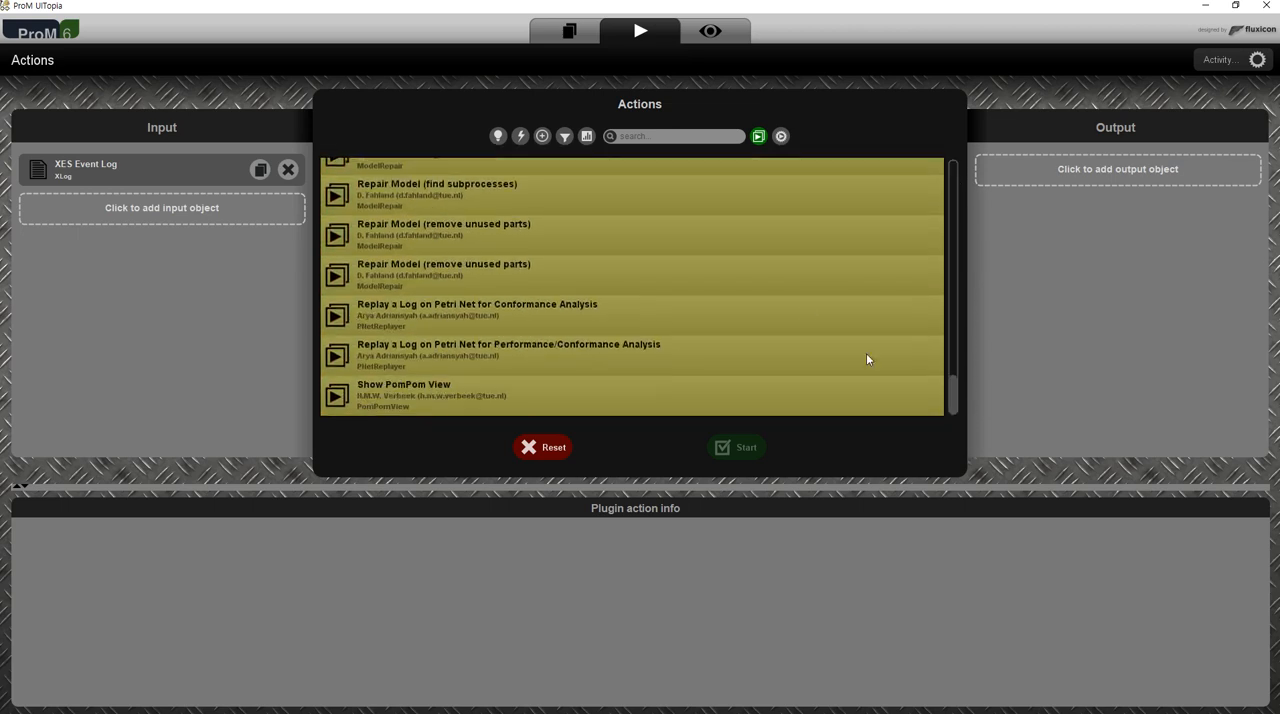
{"action": "left_click", "coordinate": [499, 137]}
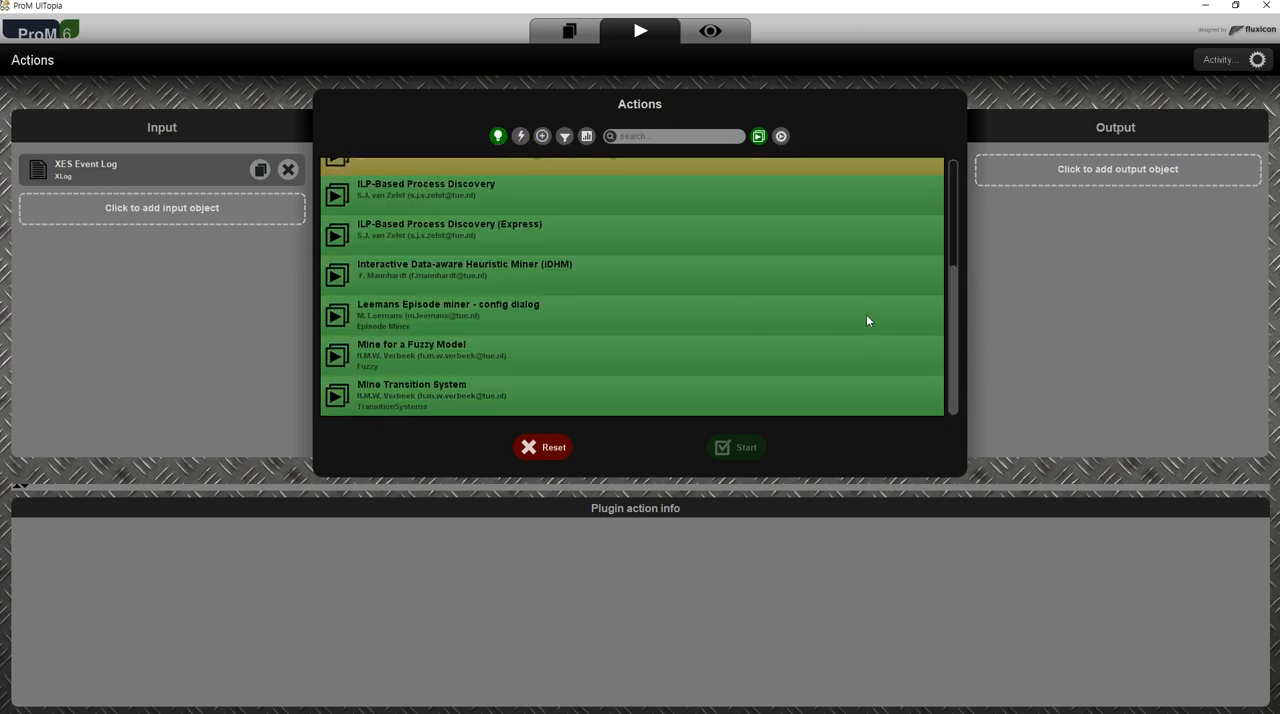
- Compare the descriptions and outputs of the Interactive Data-aware Heuristic Miner, Alpha Miner and ILP-Based Process Discovery actions
{"action": "scroll", "coordinate": [955, 340], "scroll_direction": "up", "scroll_amount": 5}
{"action": "left_click_drag", "start_coordinate": [946, 295], "coordinate": [948, 380]}
{"action": "left_click", "coordinate": [513, 268]}
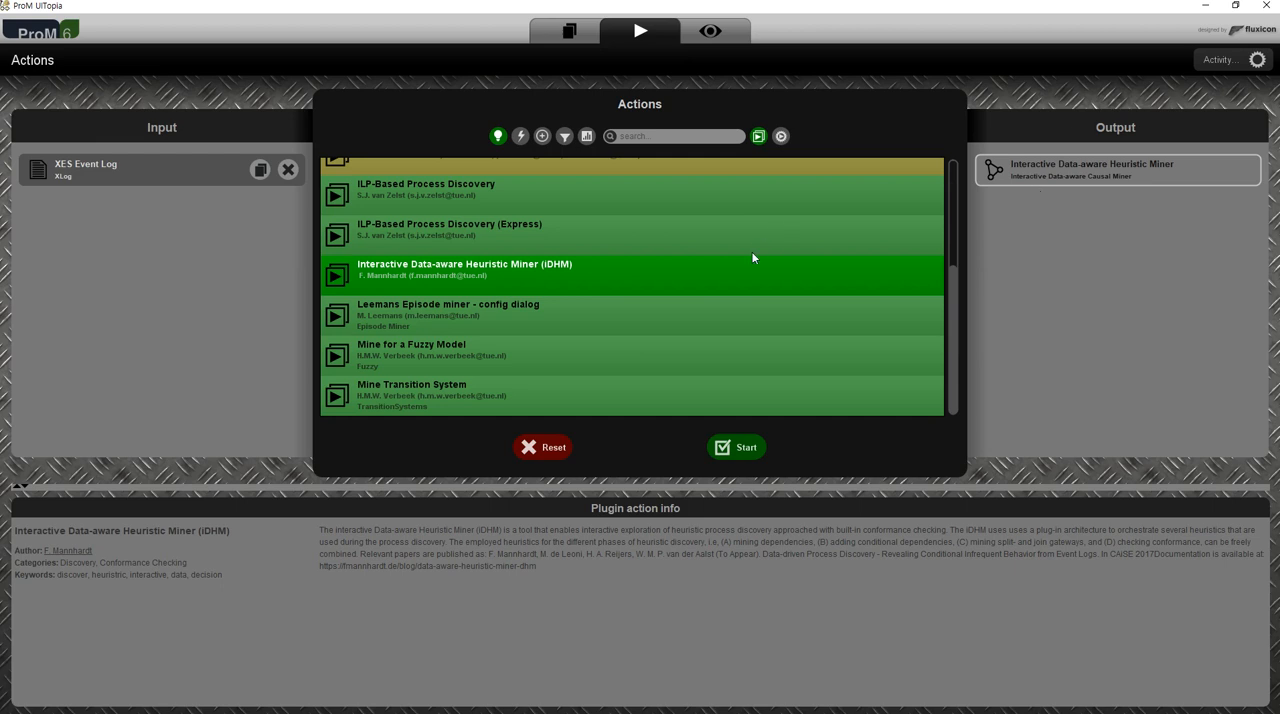
{"action": "scroll", "coordinate": [748, 255], "scroll_direction": "up", "scroll_amount": 3}
{"action": "left_click", "coordinate": [622, 185]}
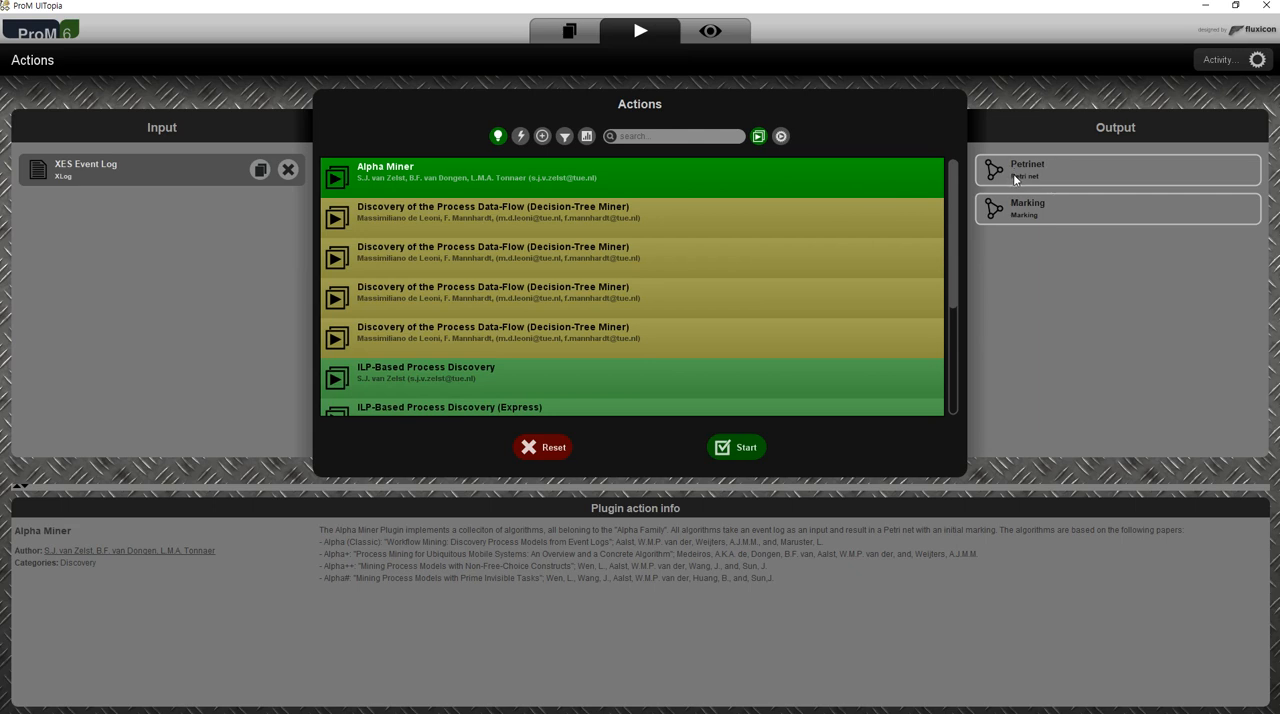
{"action": "left_click", "coordinate": [624, 378]}
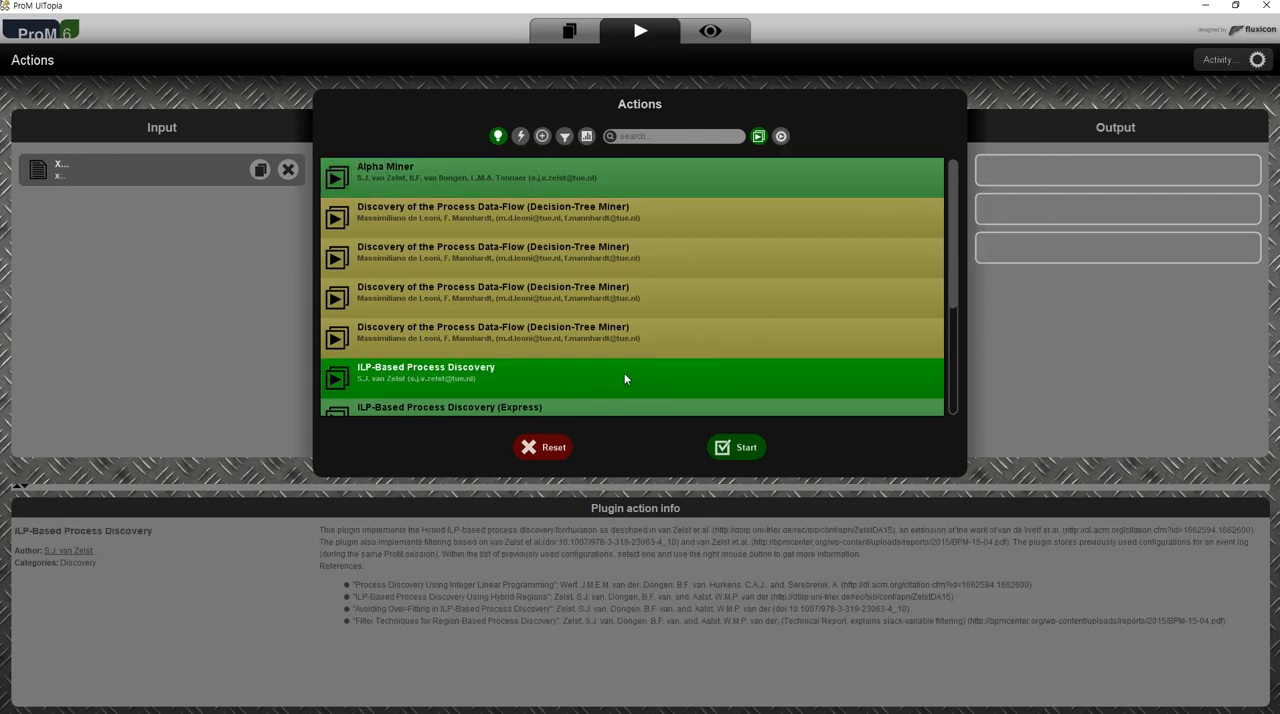
{"action": "scroll", "coordinate": [418, 352], "scroll_direction": "down", "scroll_amount": 2}
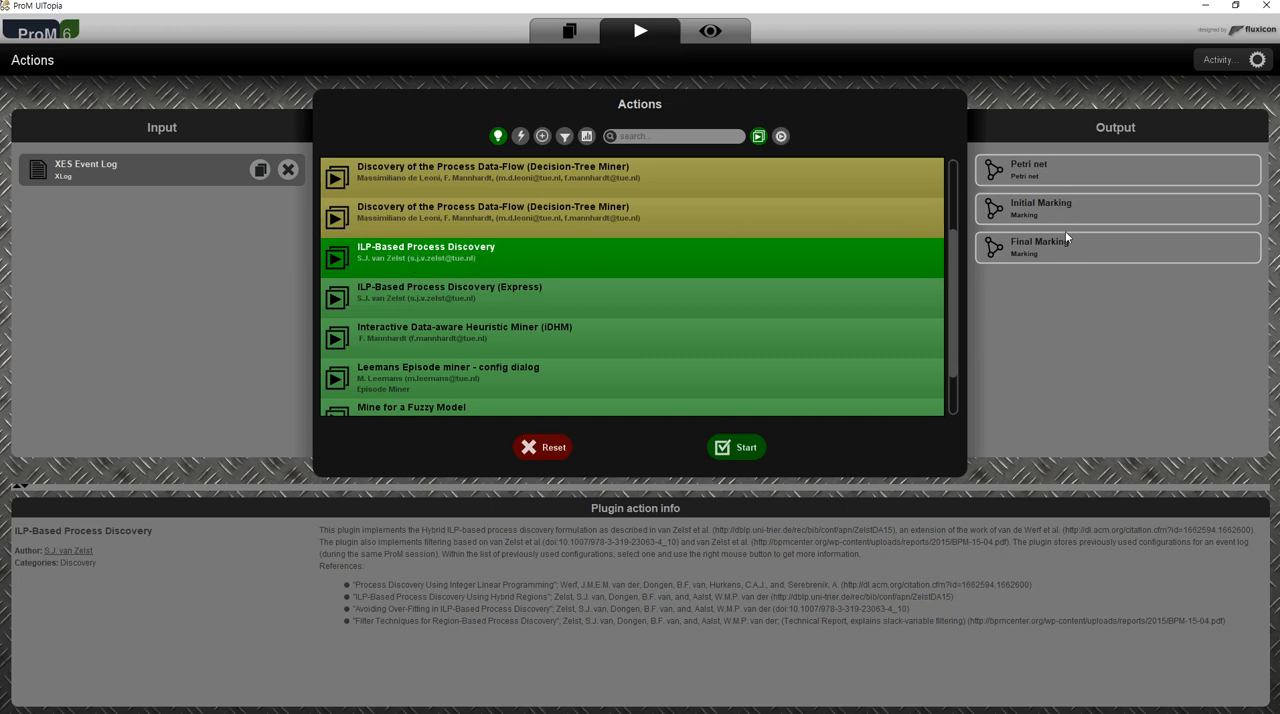
{"action": "left_click", "coordinate": [488, 301]}
- Run the Interactive Data-aware Heuristic Miner (iDHM) on the XES Event Log with Event Name as the event classifier
{"action": "left_click", "coordinate": [515, 340]}
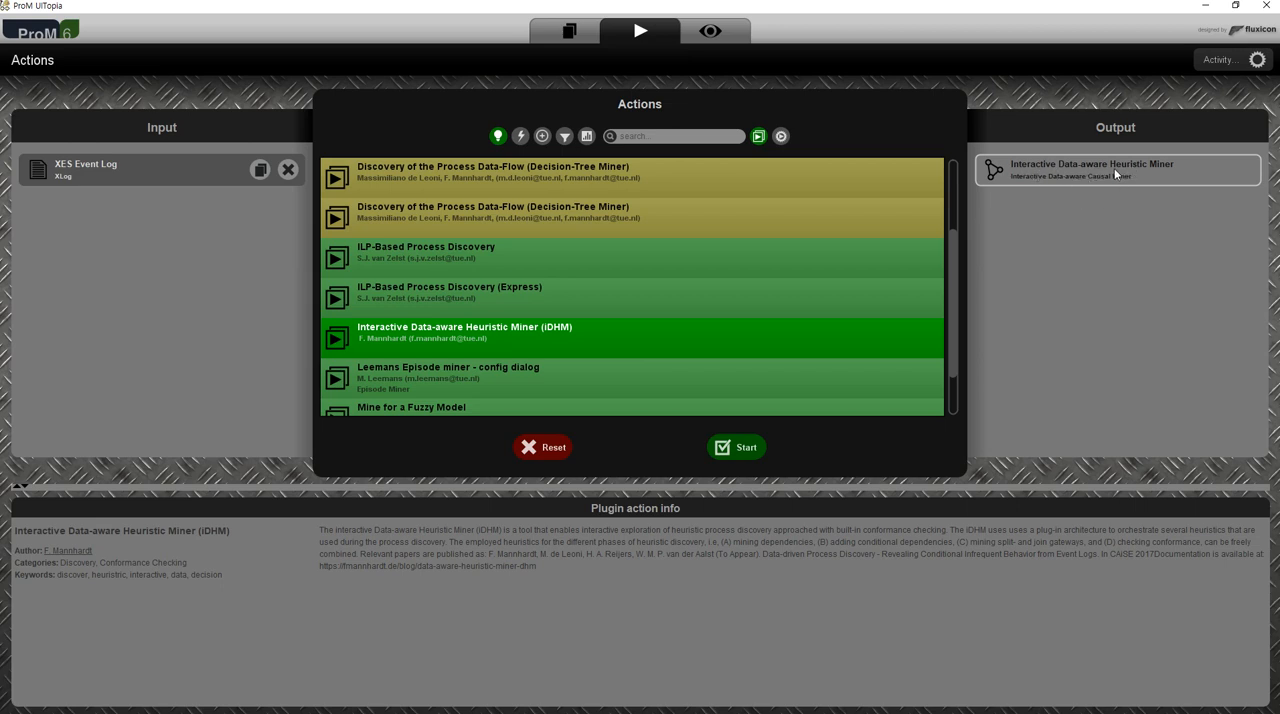
{"action": "left_click", "coordinate": [738, 450]}
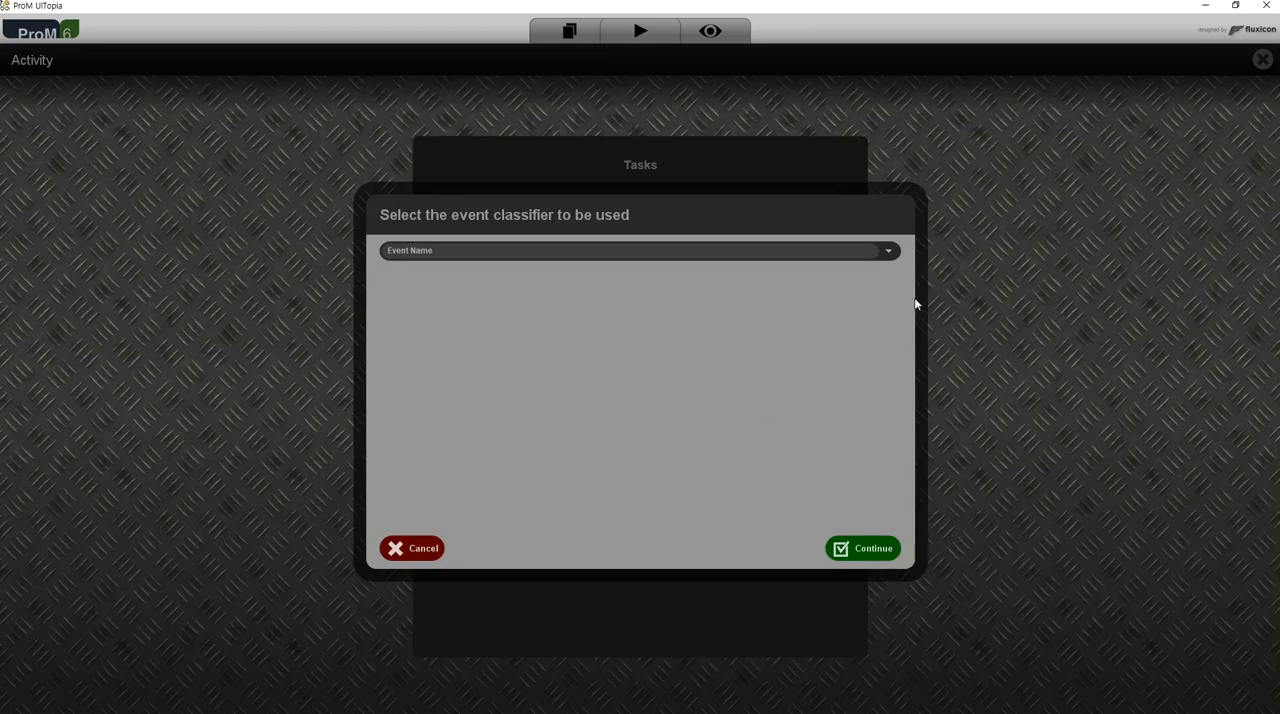
{"action": "left_click", "coordinate": [888, 257]}
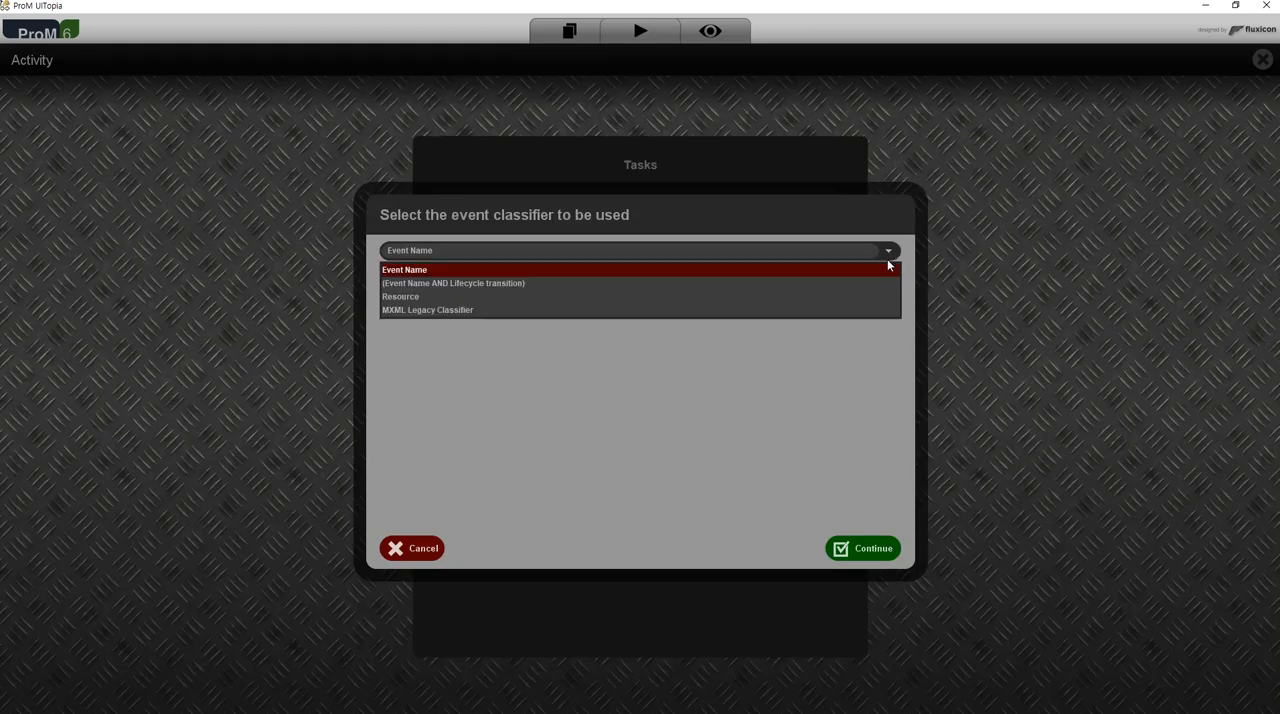
{"action": "left_click", "coordinate": [836, 270]}
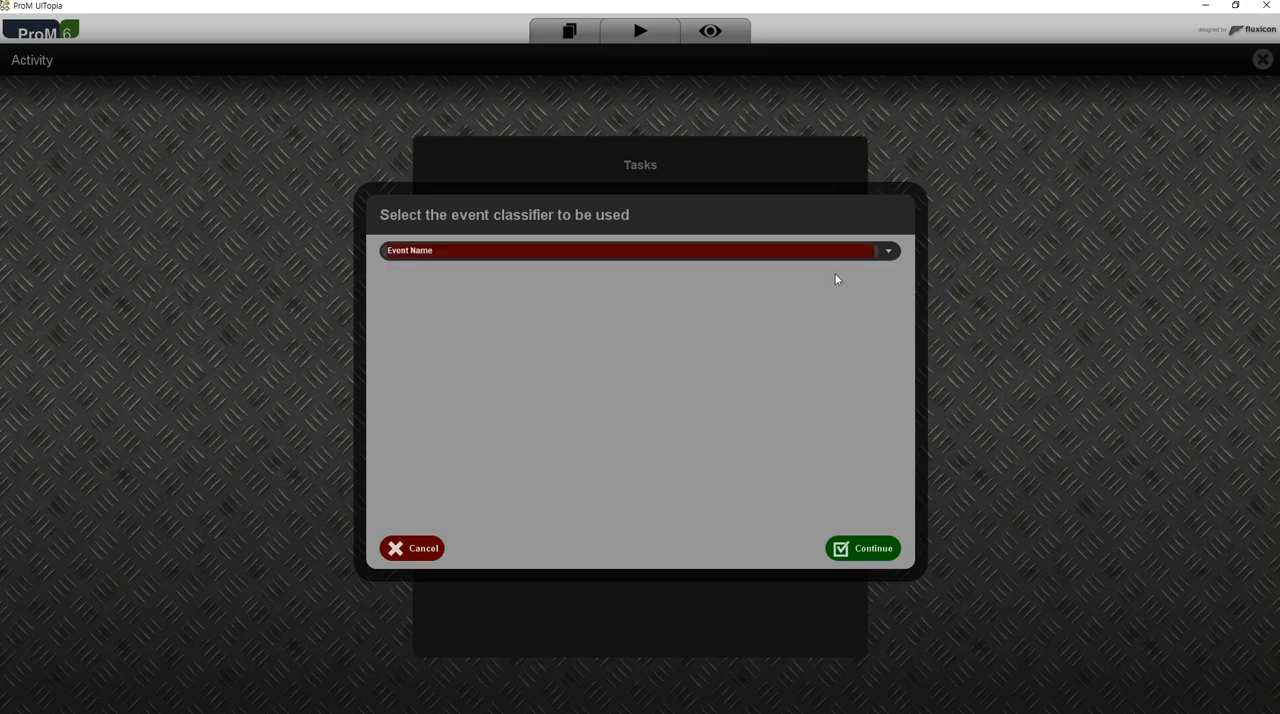
{"action": "left_click", "coordinate": [870, 545]}
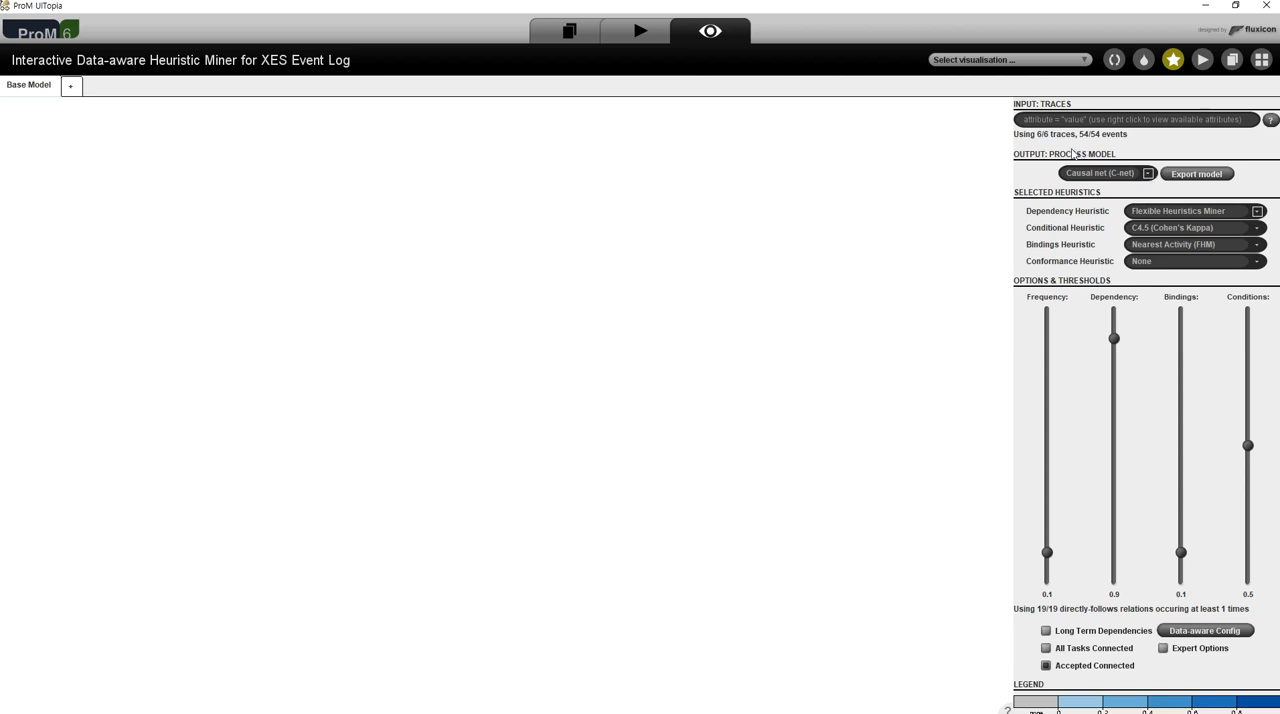
- Choose Causal net (C-net) as the output process model and enable All Tasks Connected
{"action": "left_click", "coordinate": [1148, 174]}
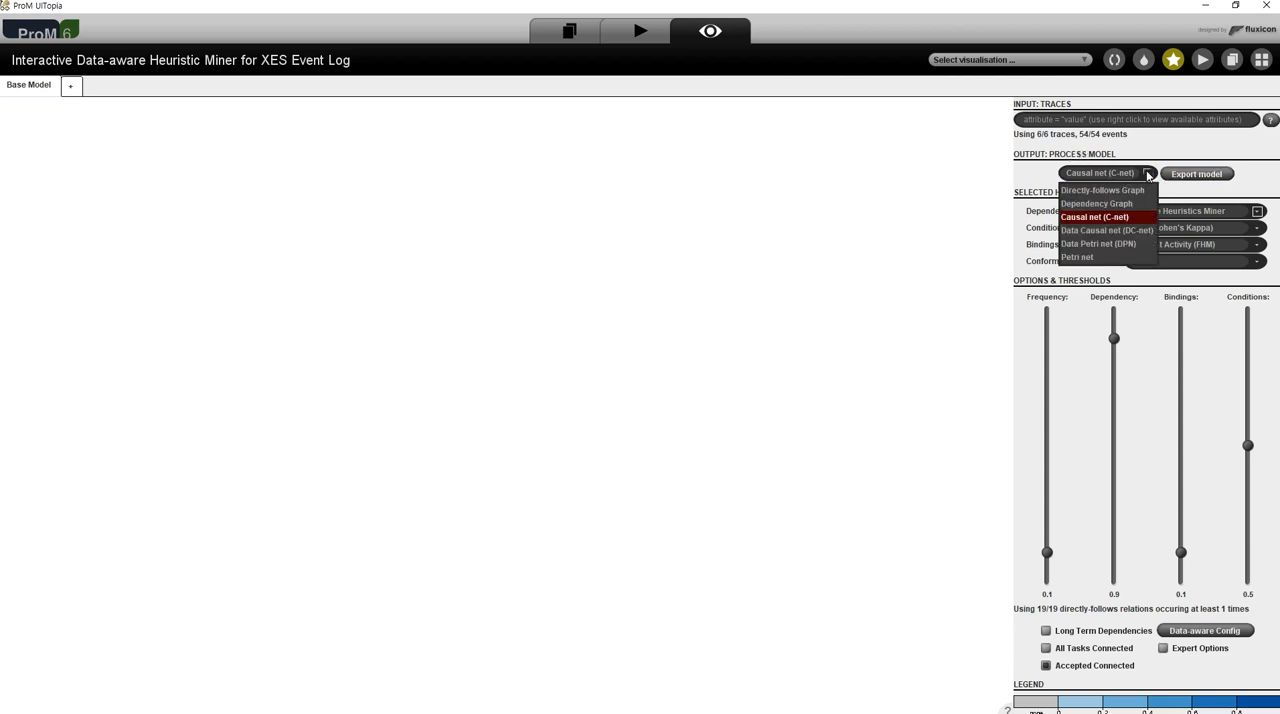
{"action": "left_click", "coordinate": [1113, 218]}
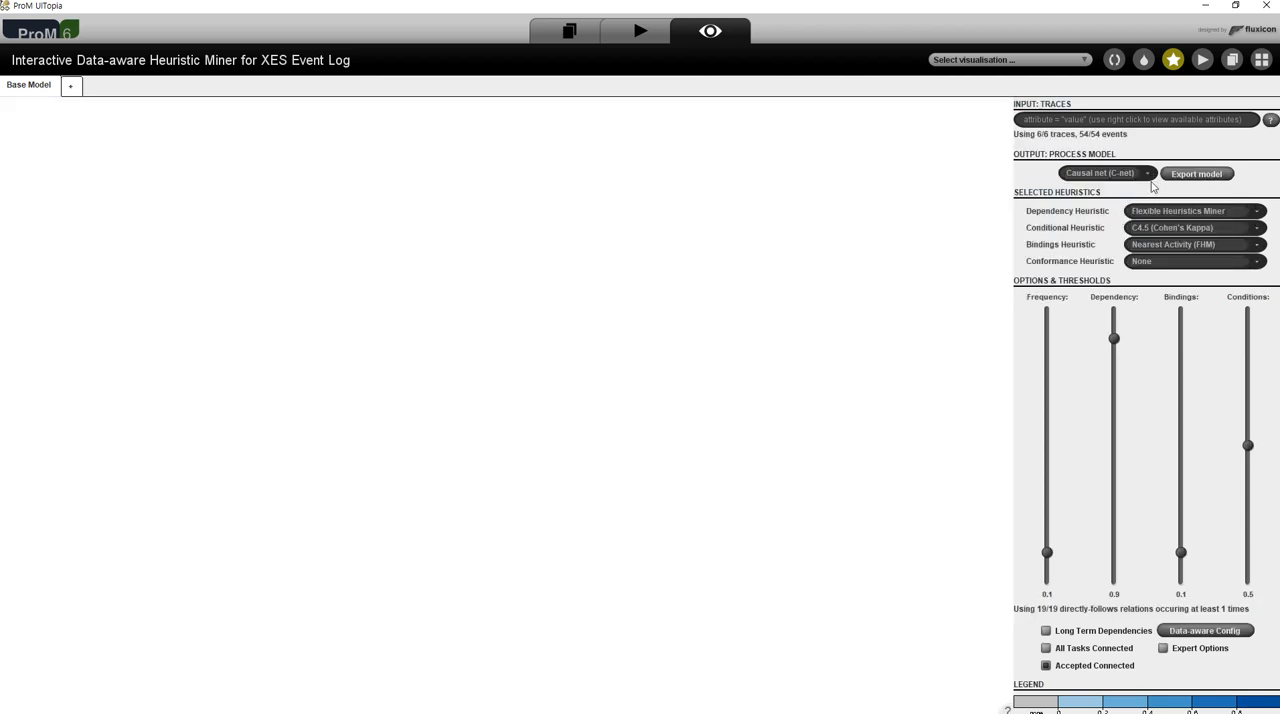
{"action": "left_click", "coordinate": [1046, 649]}
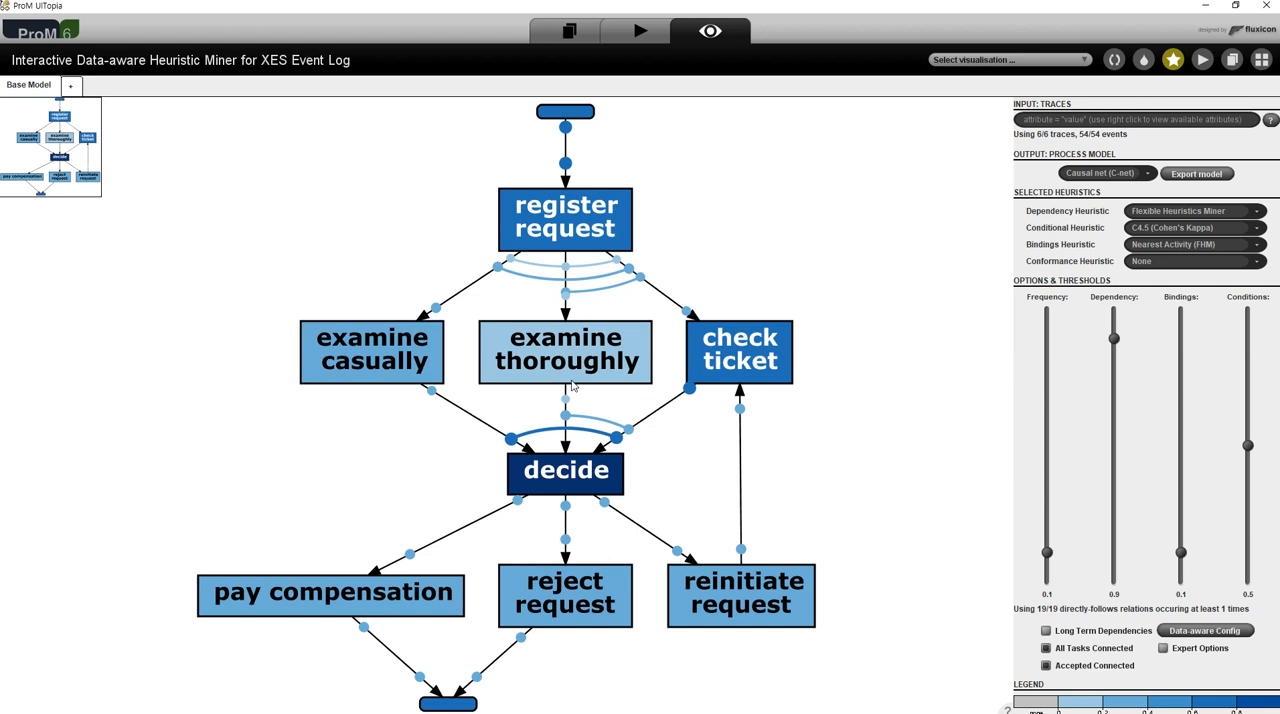
- Inspect the frequencies of the register request and examine thoroughly activities in the causal net
{"action": "left_click", "coordinate": [583, 229]}
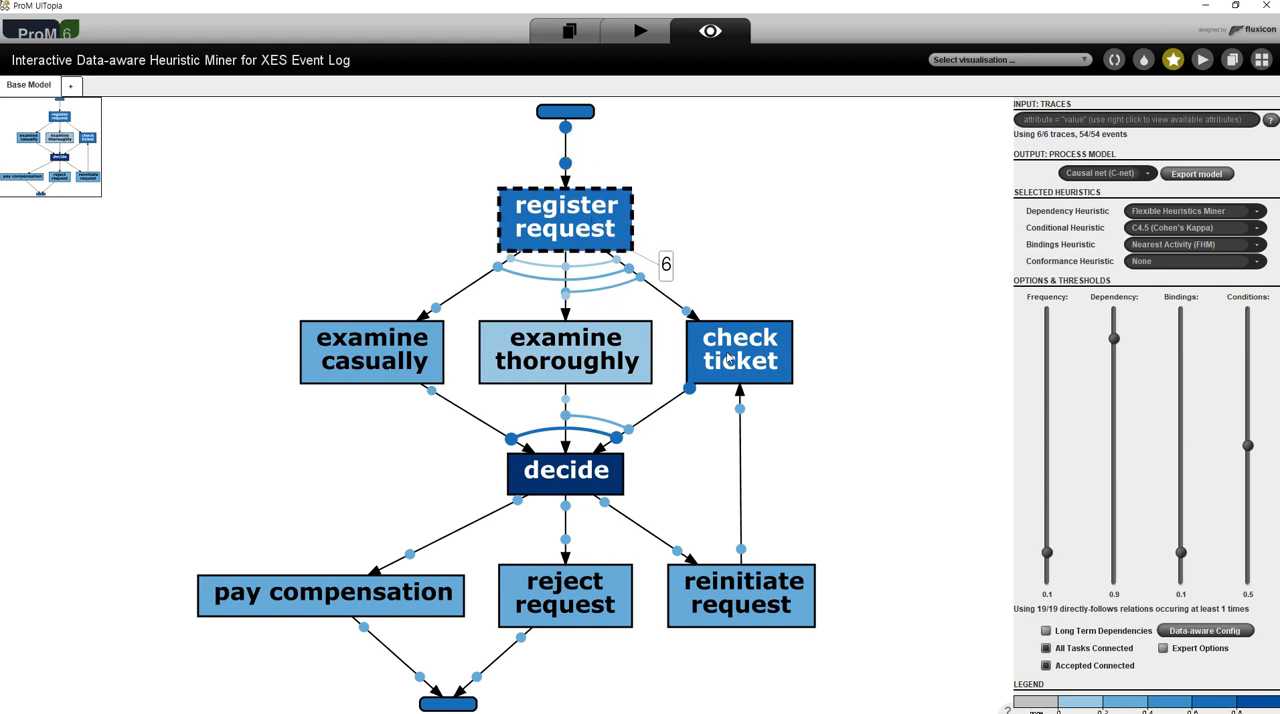
{"action": "left_click", "coordinate": [835, 285]}
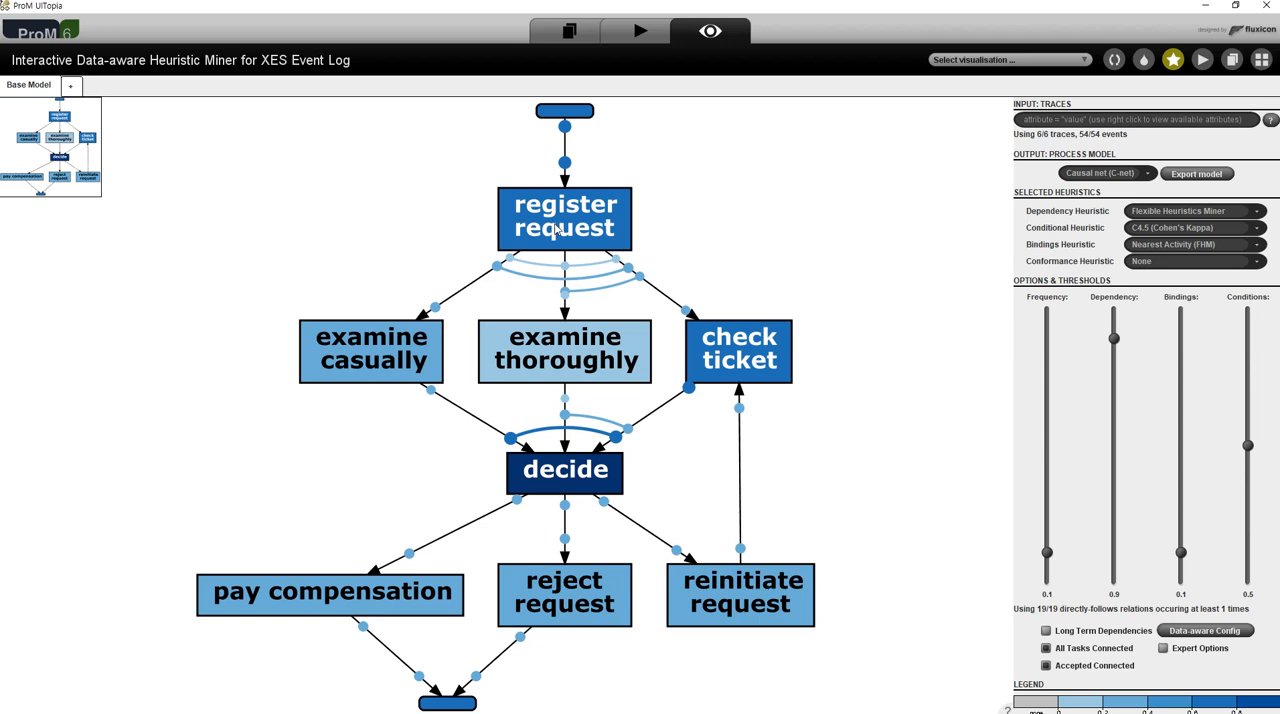
{"action": "left_click", "coordinate": [575, 363]}
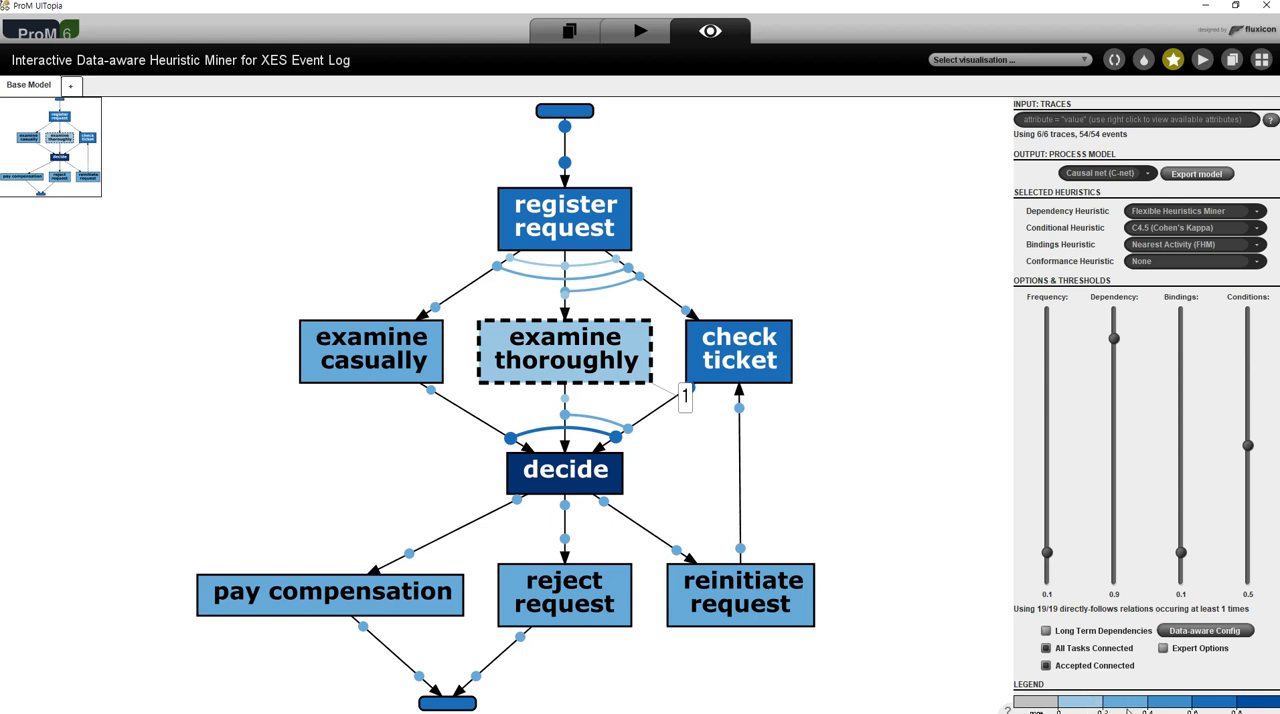
{"action": "left_click", "coordinate": [906, 458]}
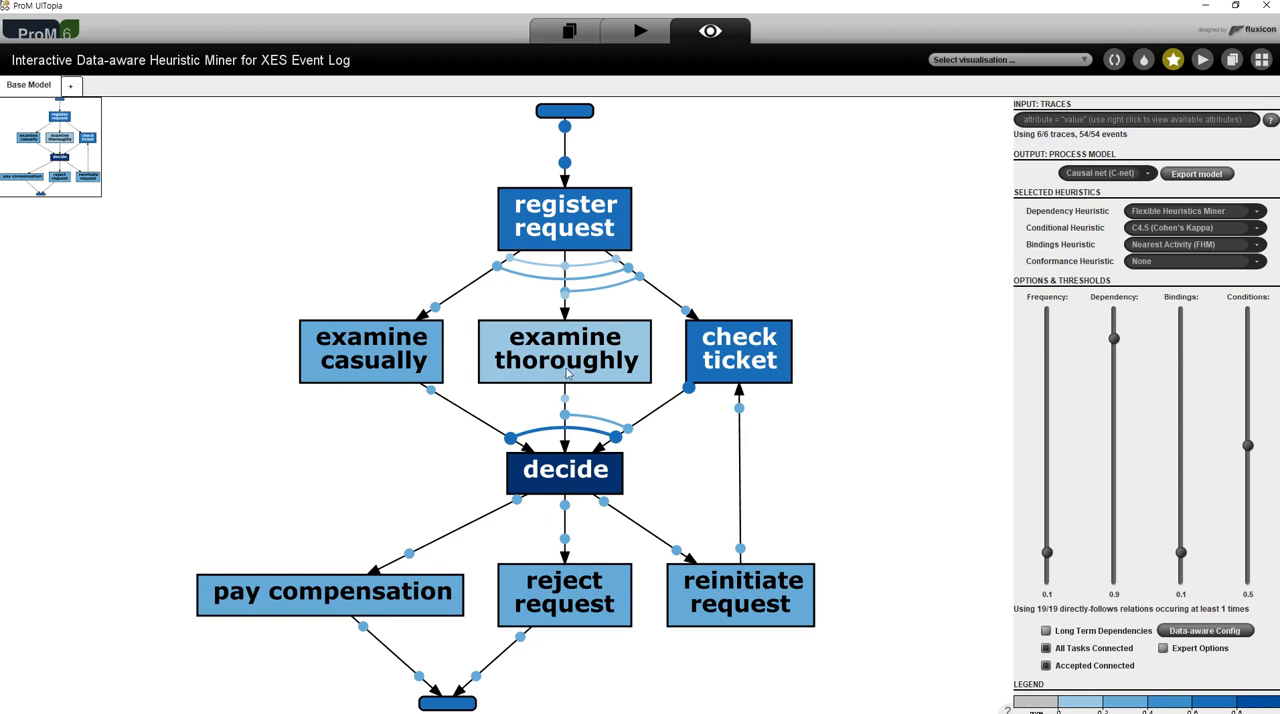
- Examine the binding frequencies from the start into register request, on its three outgoing splits, and on the outer join into decide
{"action": "left_click", "coordinate": [567, 163]}
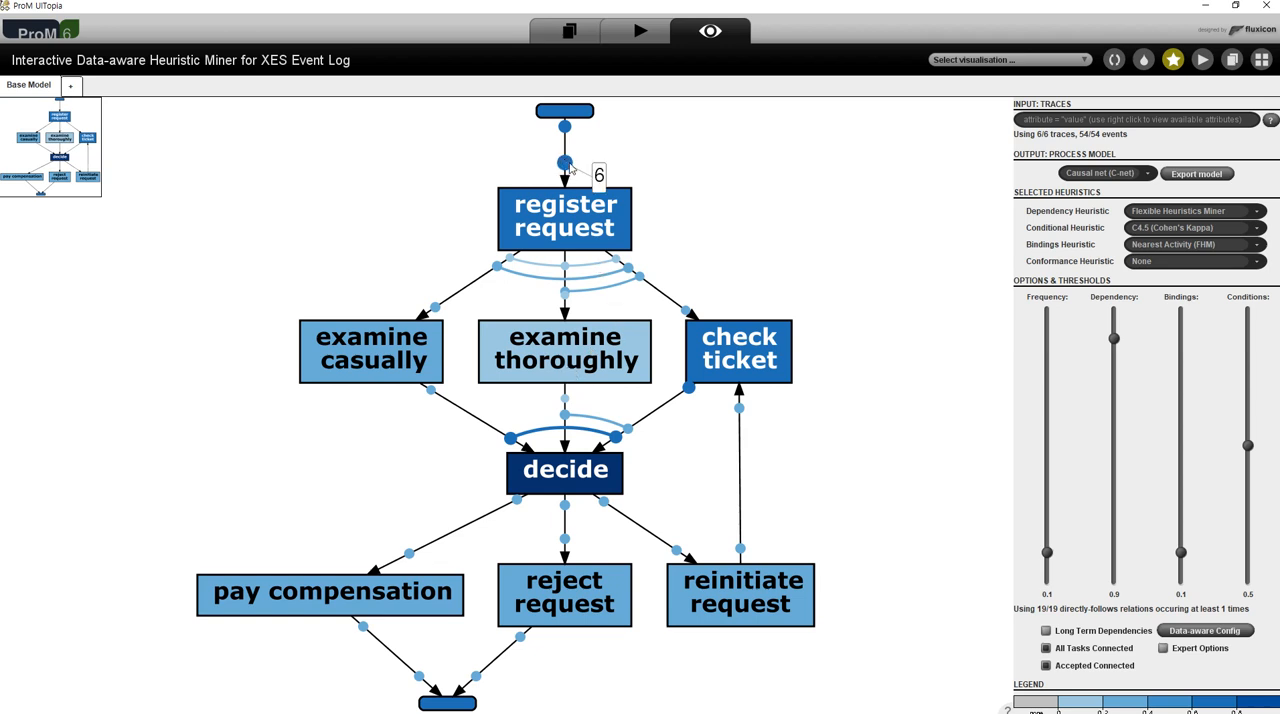
{"action": "left_click", "coordinate": [640, 280]}
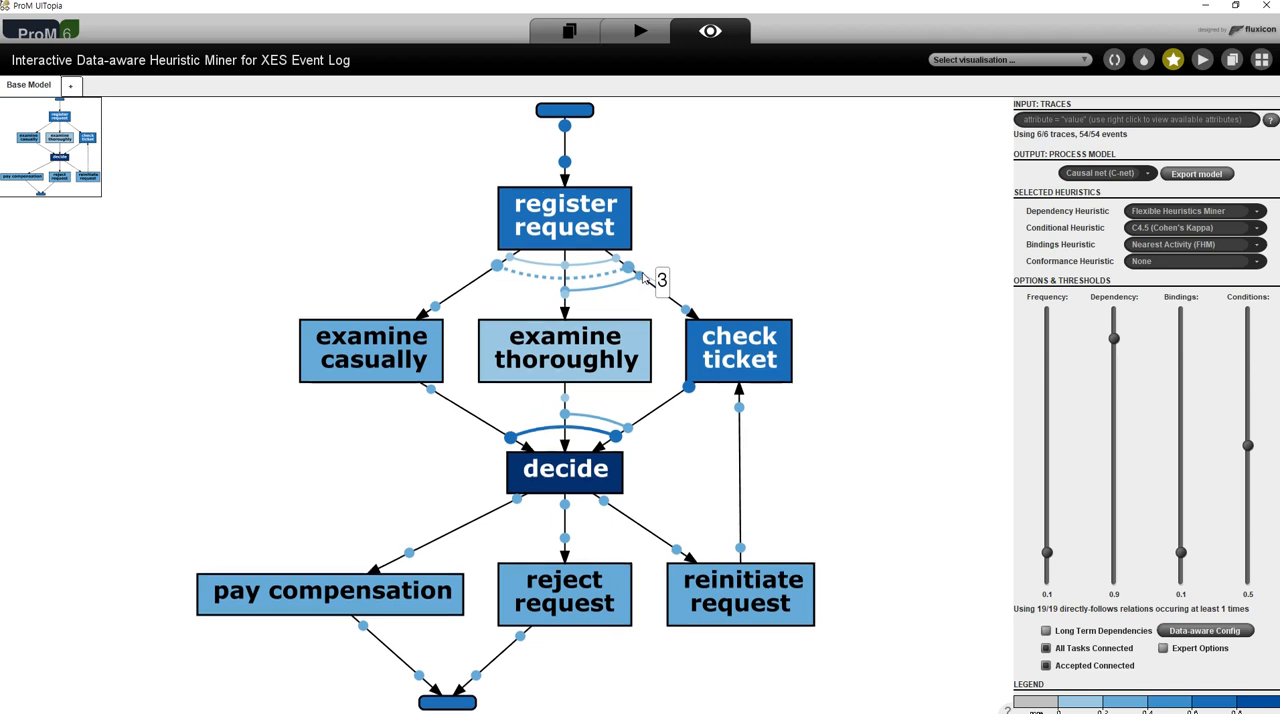
{"action": "left_click", "coordinate": [627, 271]}
{"action": "left_click", "coordinate": [627, 271]}
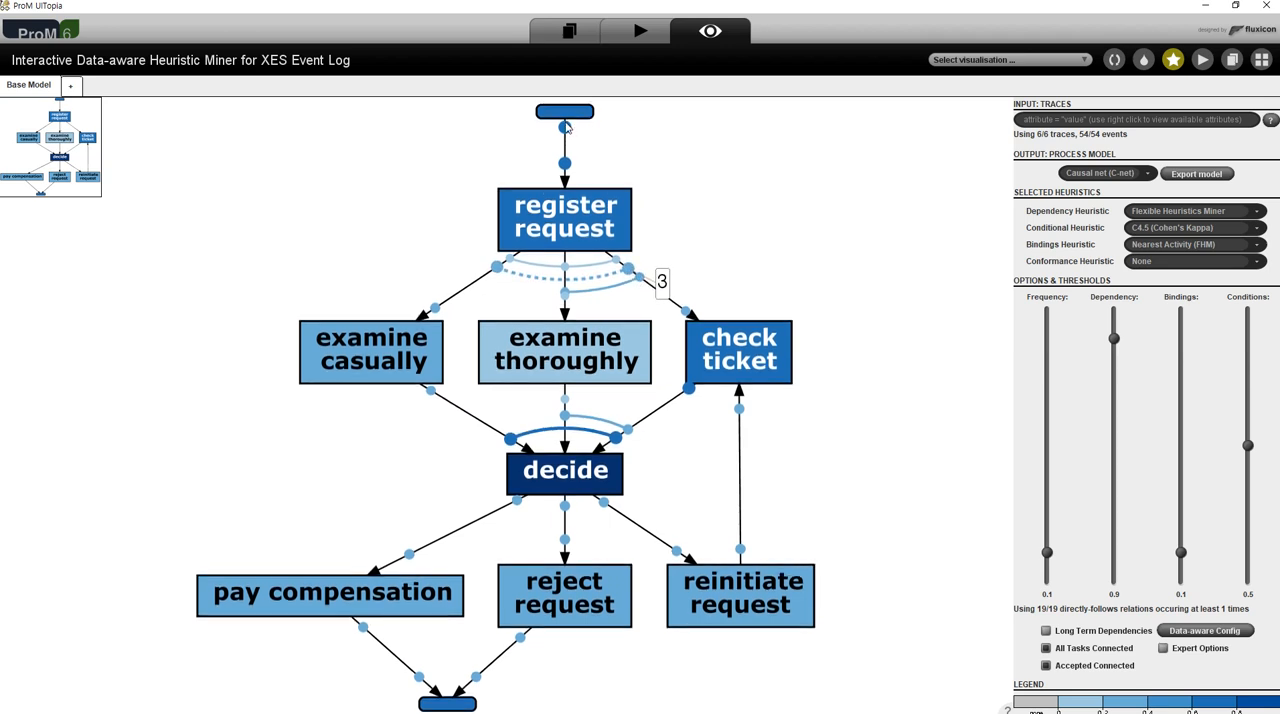
{"action": "left_click", "coordinate": [565, 131]}
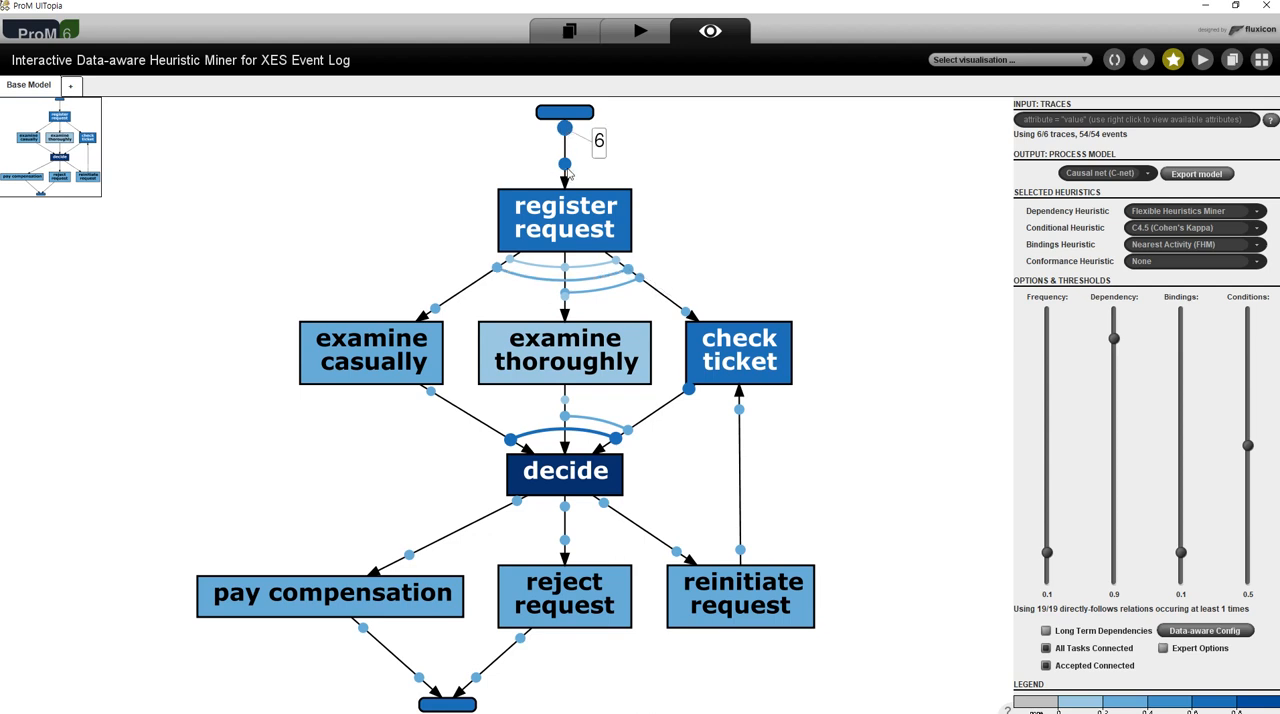
{"action": "left_click", "coordinate": [566, 167]}
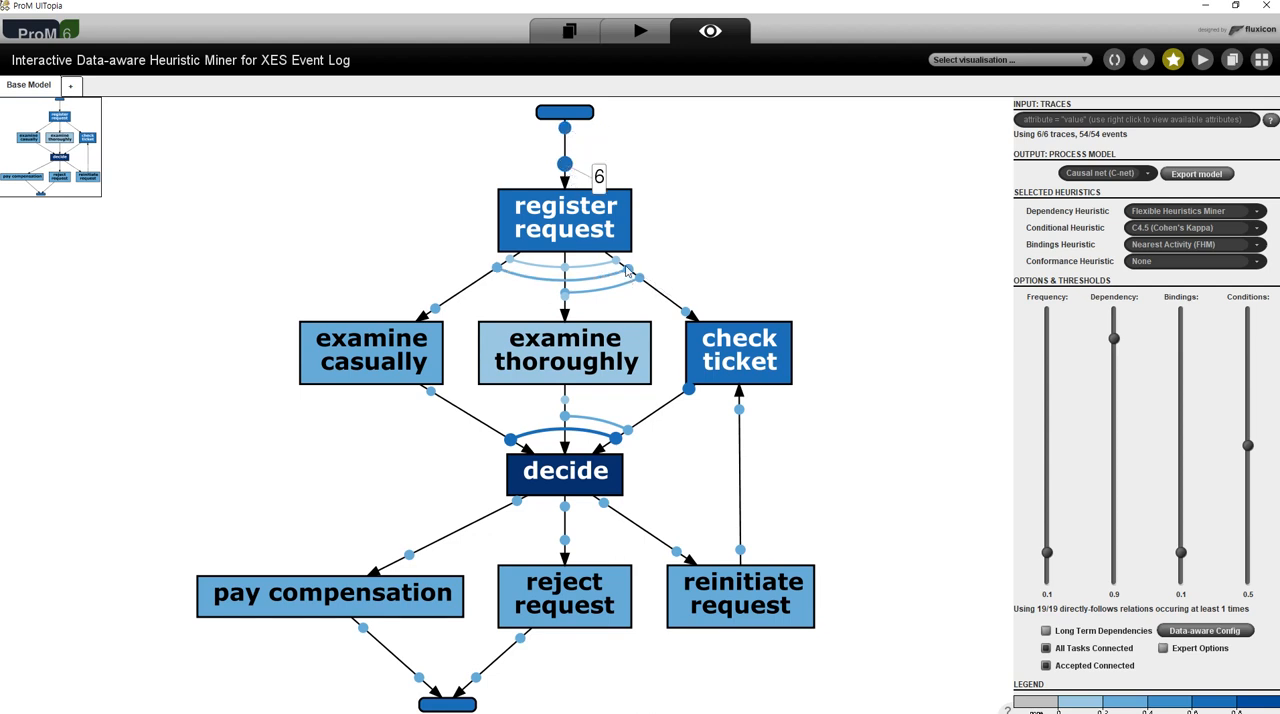
{"action": "left_click", "coordinate": [628, 270]}
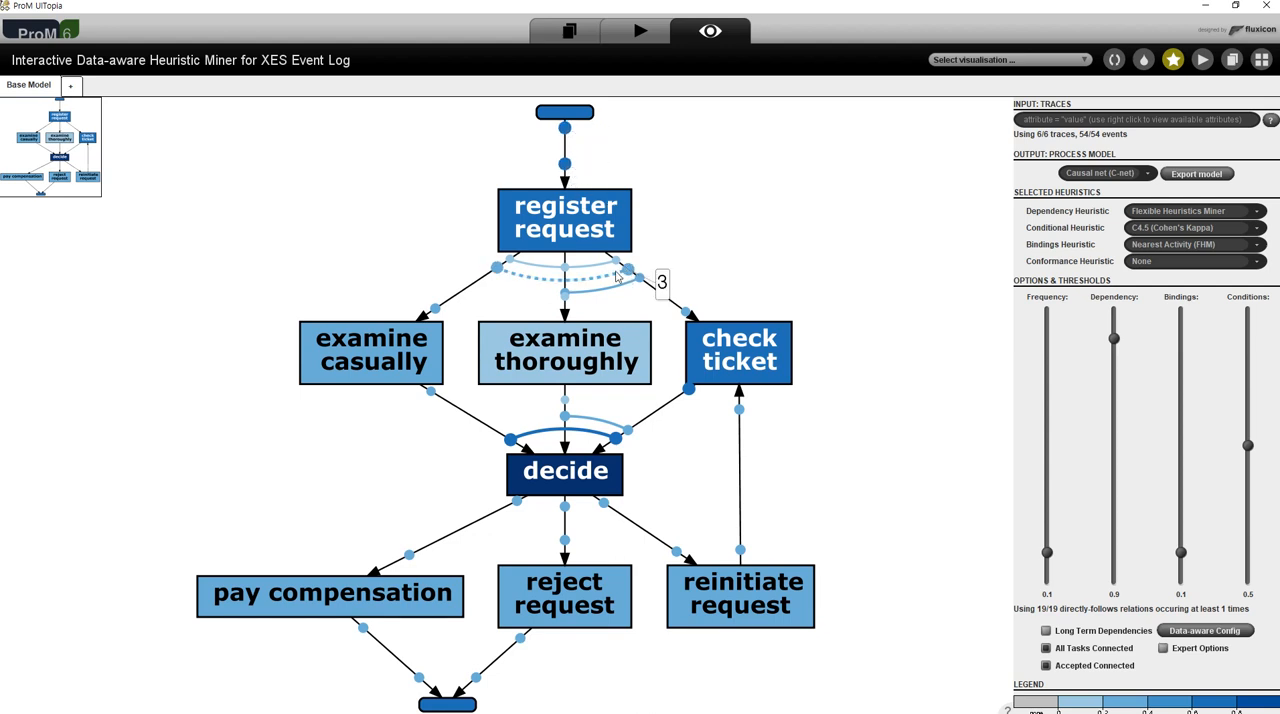
{"action": "left_click", "coordinate": [640, 280]}
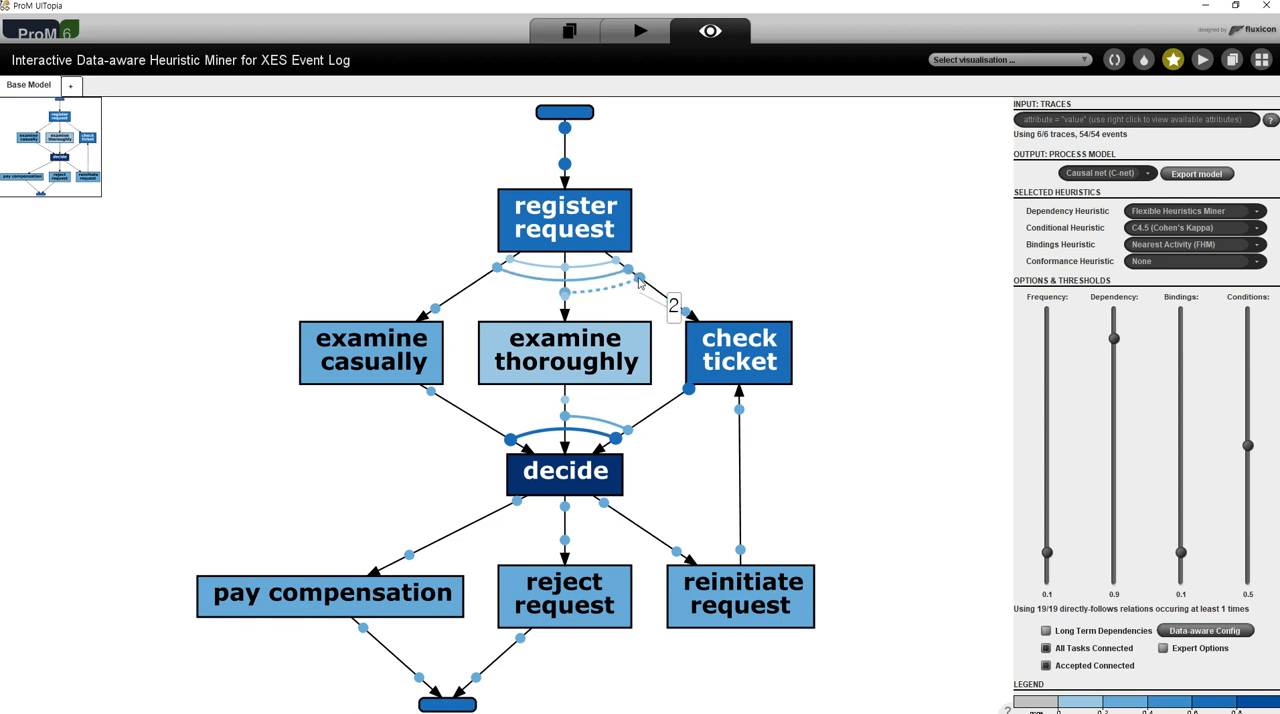
{"action": "left_click", "coordinate": [634, 286]}
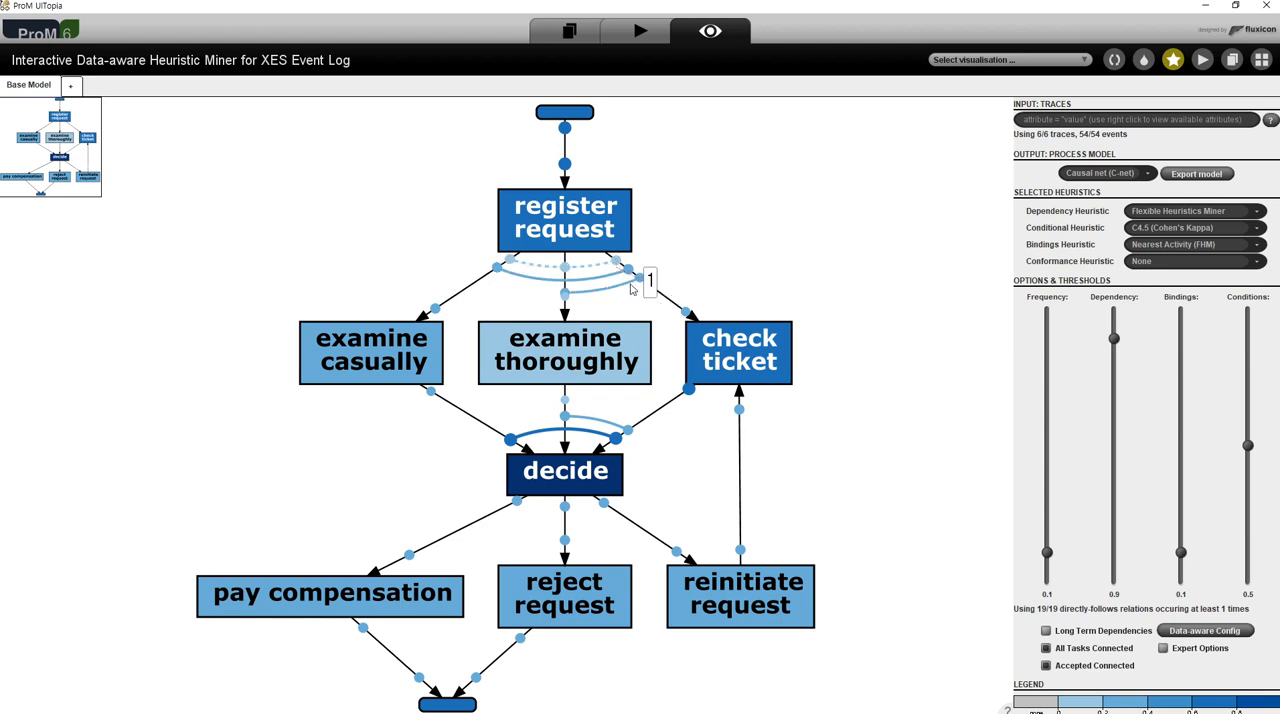
{"action": "left_click", "coordinate": [614, 442]}
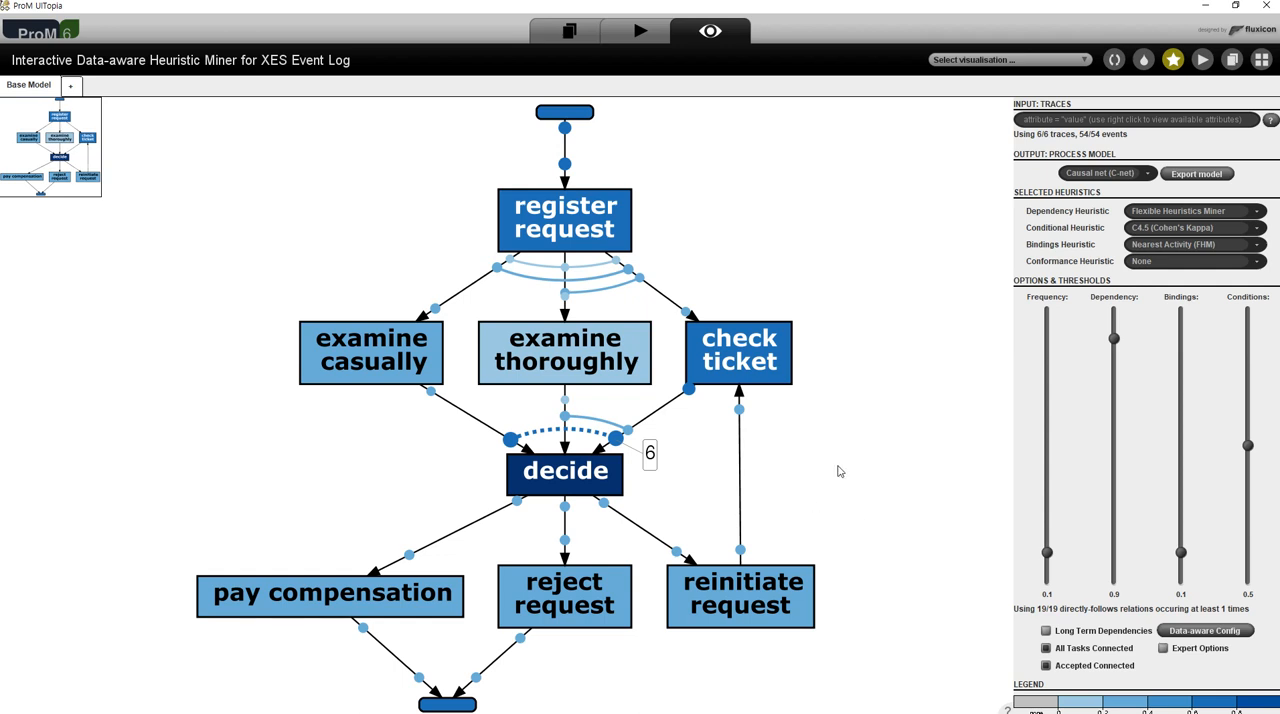
- Switch the output process model to Directly-follows Graph and highlight the relations of register request
{"action": "left_click", "coordinate": [1150, 173]}
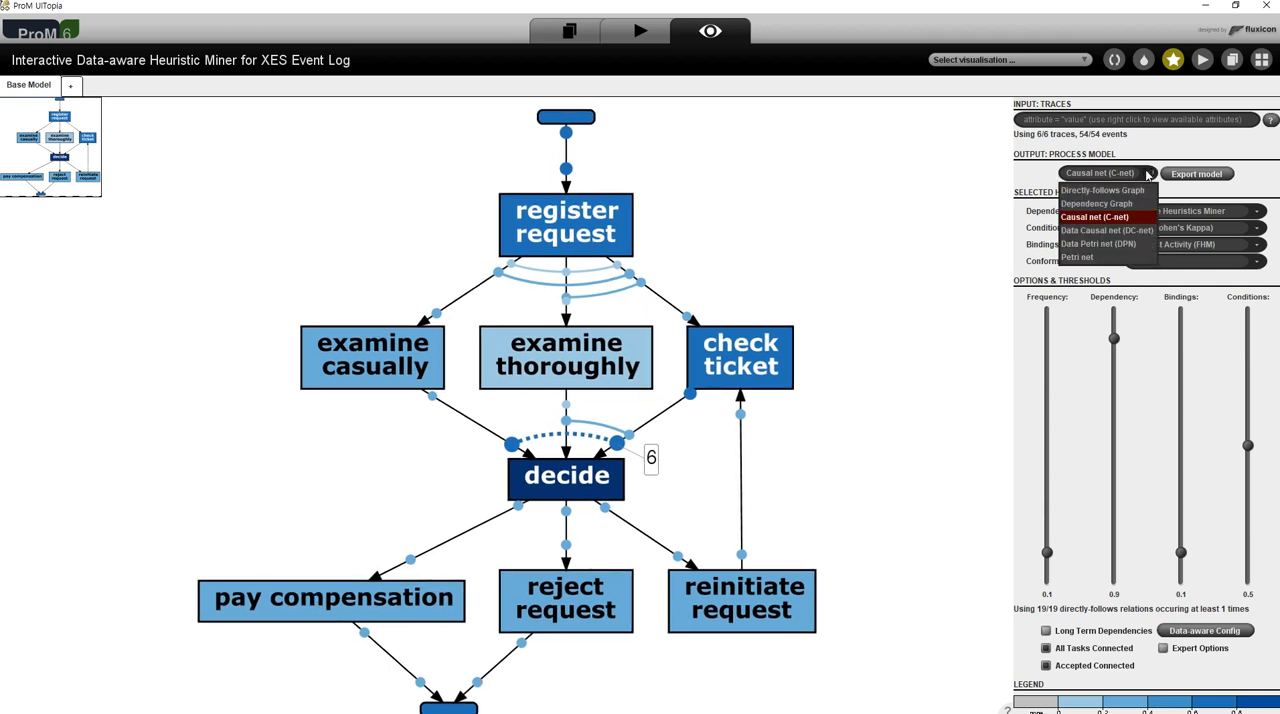
{"action": "left_click", "coordinate": [1141, 191]}
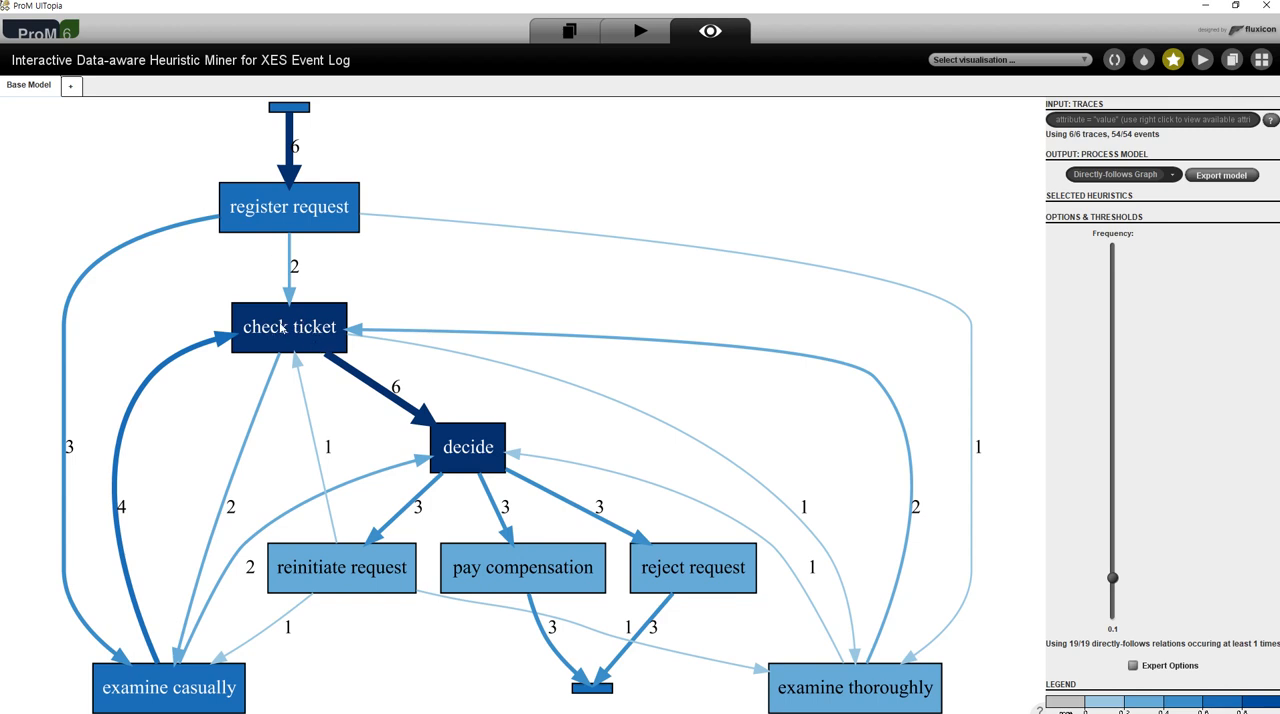
{"action": "left_click", "coordinate": [280, 229]}
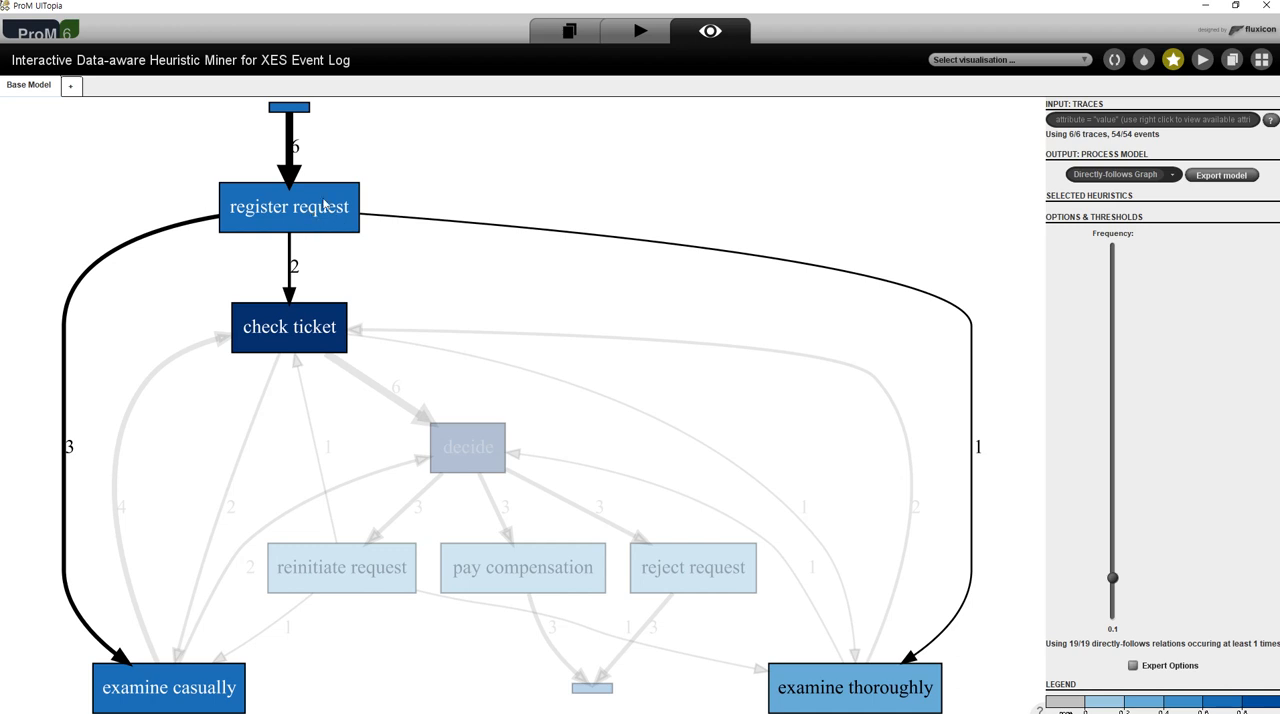
- Highlight the directly-follows relations of check ticket and decide in the graph
{"action": "left_click", "coordinate": [316, 327]}
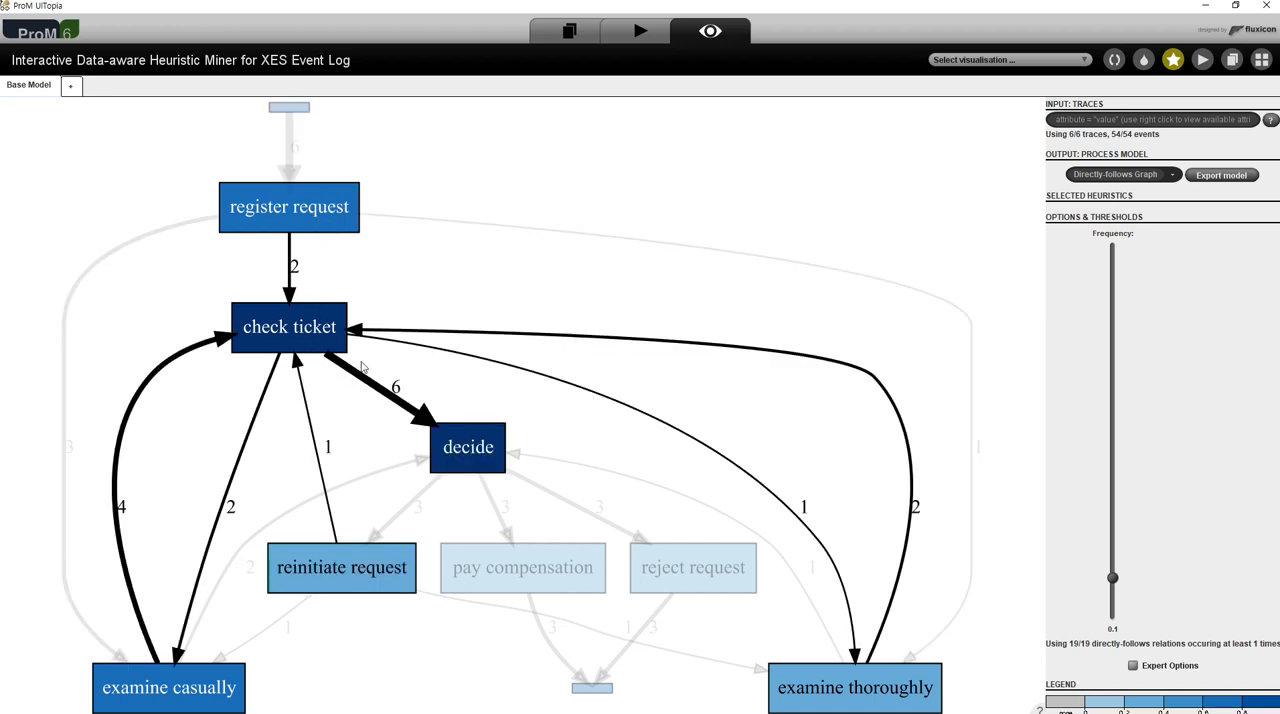
{"action": "left_click", "coordinate": [472, 448]}
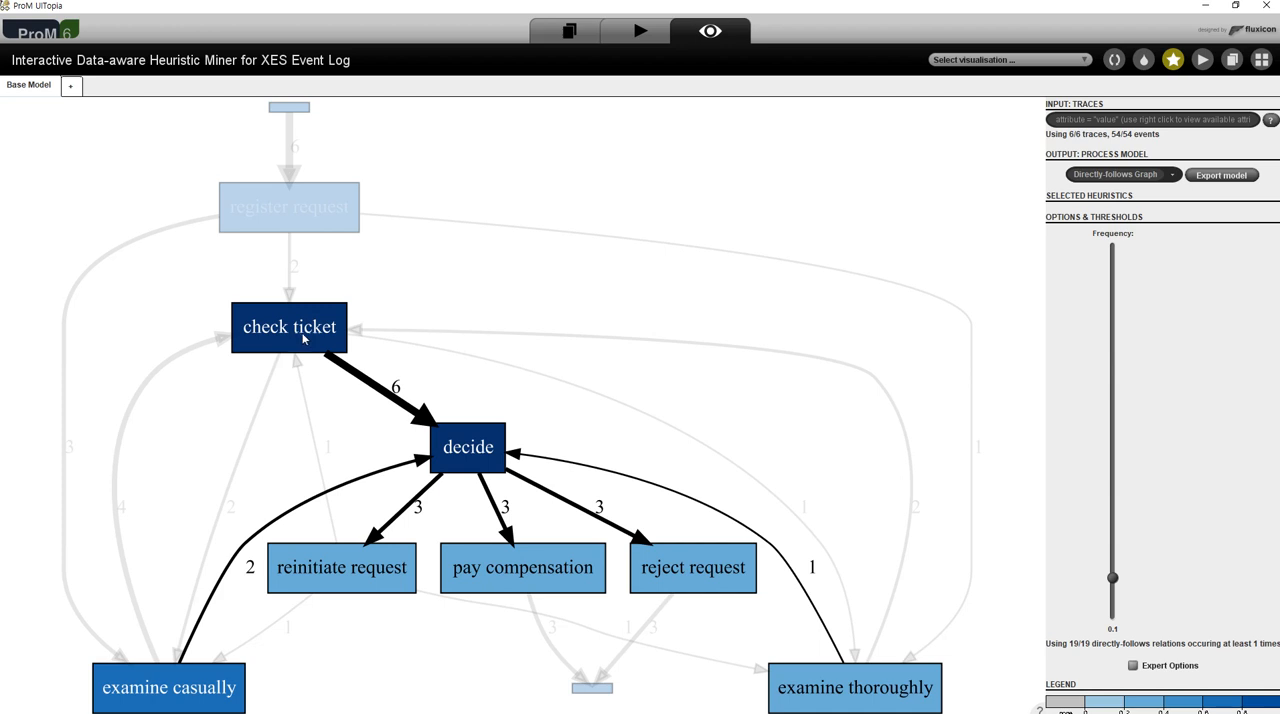
{"action": "left_click", "coordinate": [470, 456]}
{"action": "left_click", "coordinate": [299, 329]}
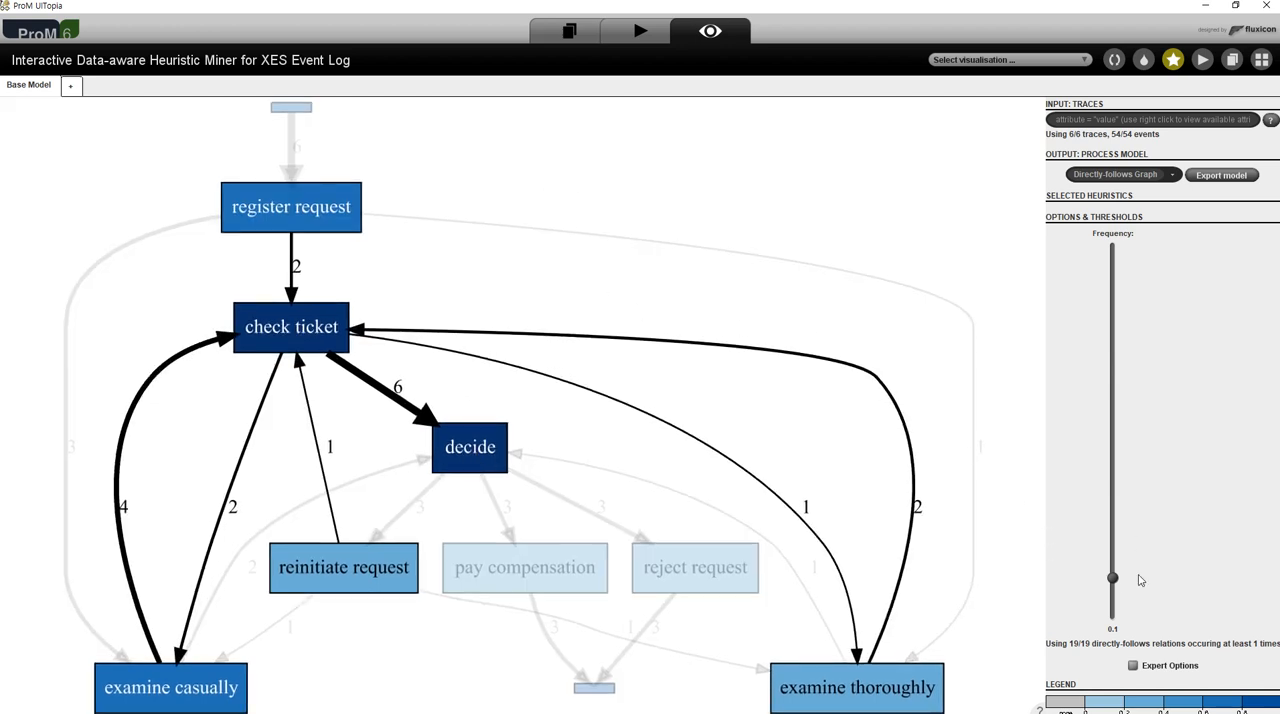
- Try frequency thresholds of 0.287 and 0.516 on the directly-follows graph and settle on 0.351
{"action": "left_click_drag", "start_coordinate": [1115, 579], "coordinate": [1113, 510]}
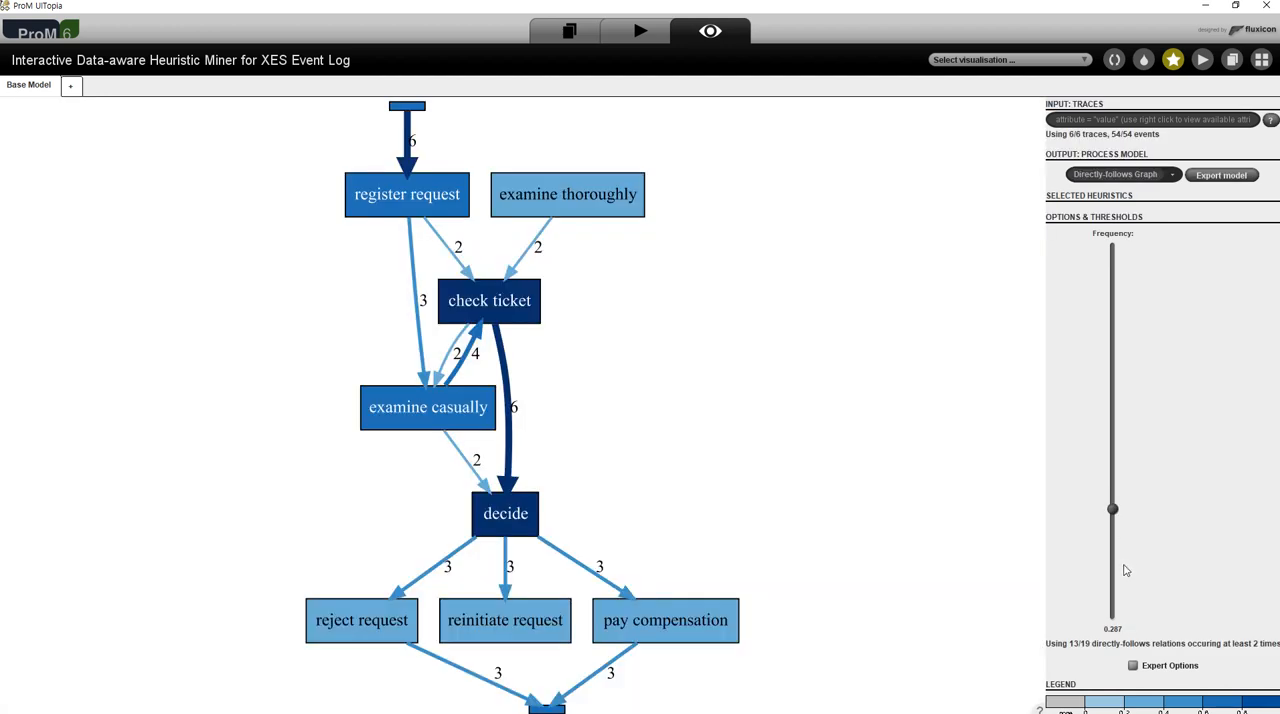
{"action": "left_click_drag", "start_coordinate": [1114, 512], "coordinate": [1115, 427]}
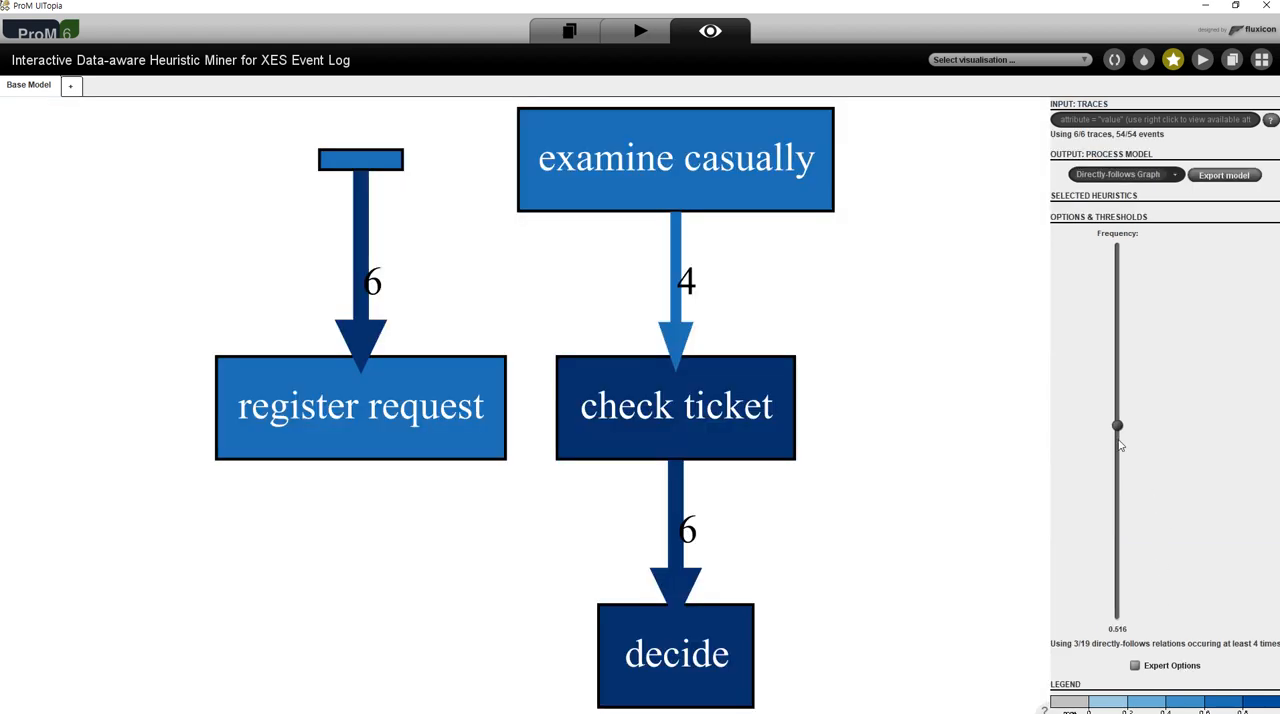
{"action": "left_click_drag", "start_coordinate": [1118, 427], "coordinate": [1118, 487]}
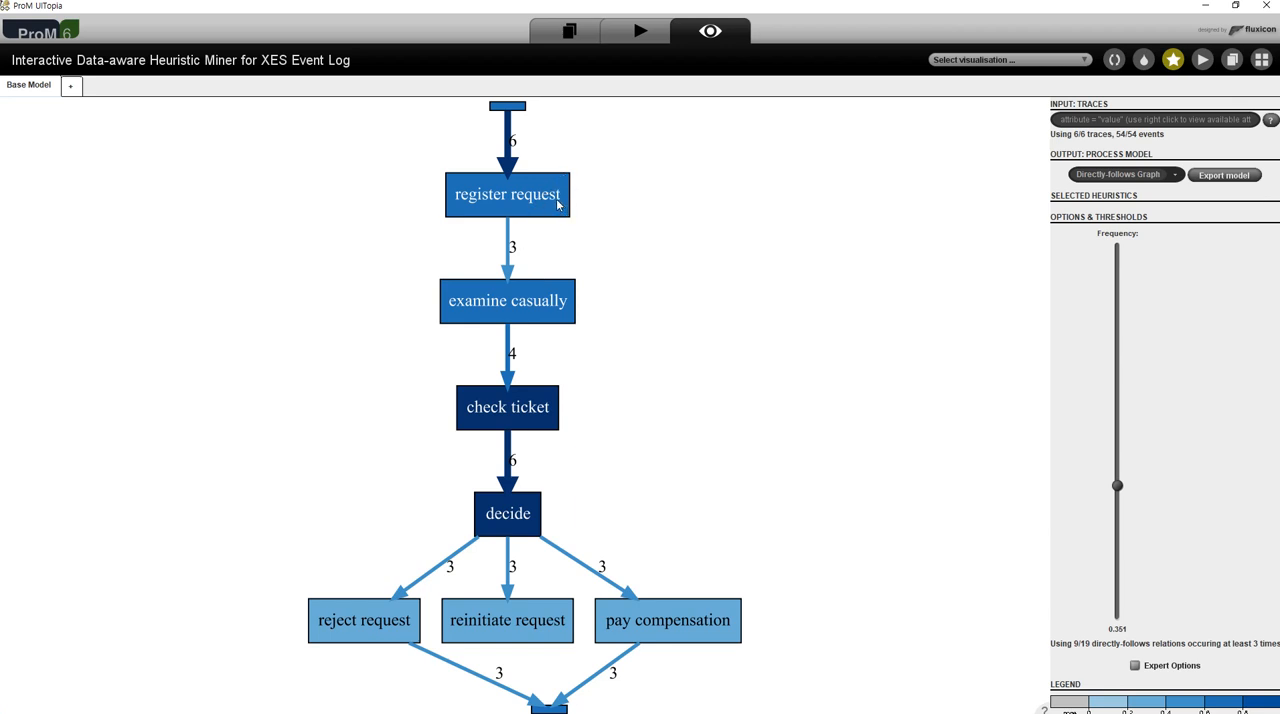
- Trace the filtered graph's relations from register request through examine casually and decide to pay compensation, reinitiate request and reject request
{"action": "left_click", "coordinate": [557, 204]}
{"action": "left_click", "coordinate": [548, 313]}
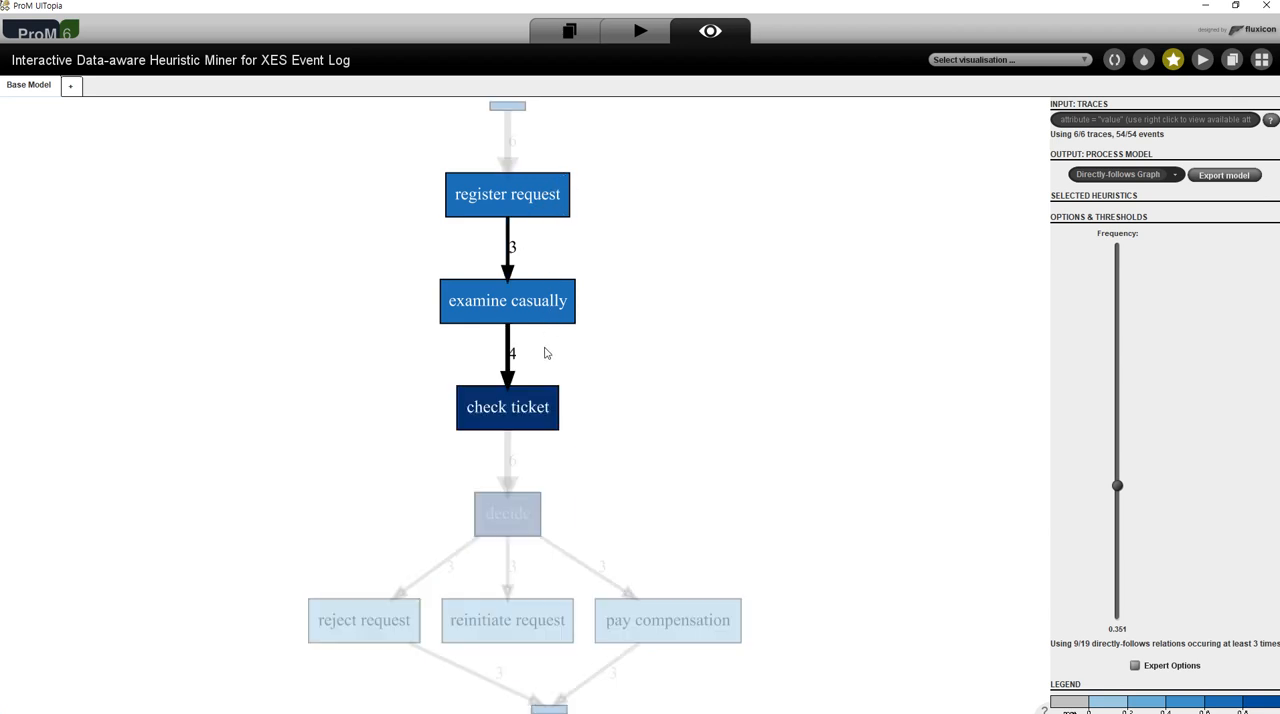
{"action": "left_click", "coordinate": [518, 508]}
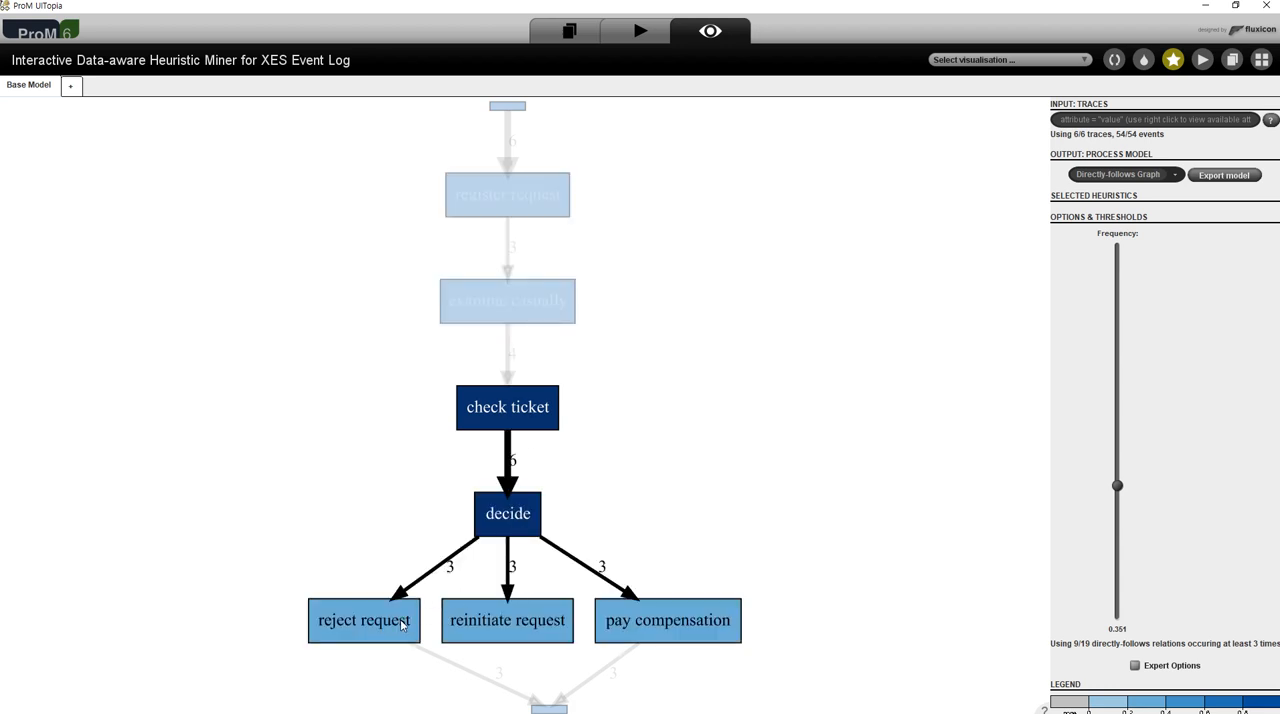
{"action": "left_click", "coordinate": [667, 624]}
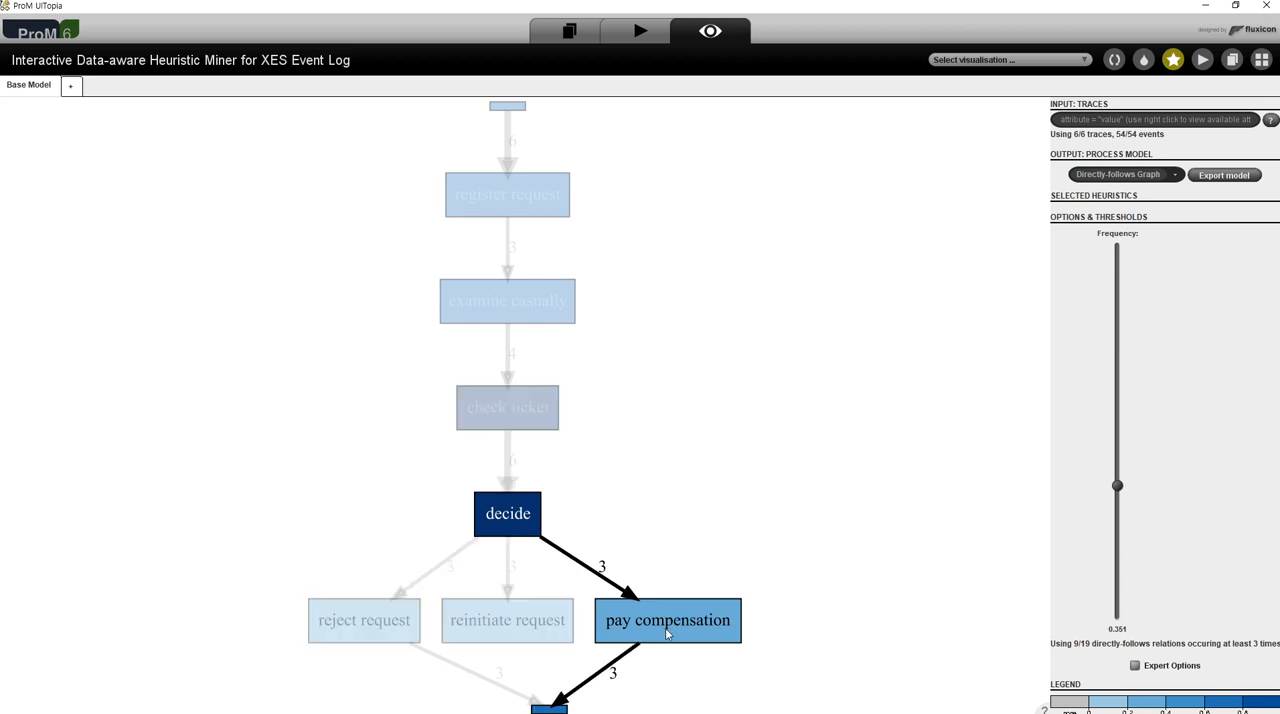
{"action": "left_click", "coordinate": [530, 623]}
{"action": "left_click", "coordinate": [389, 630]}
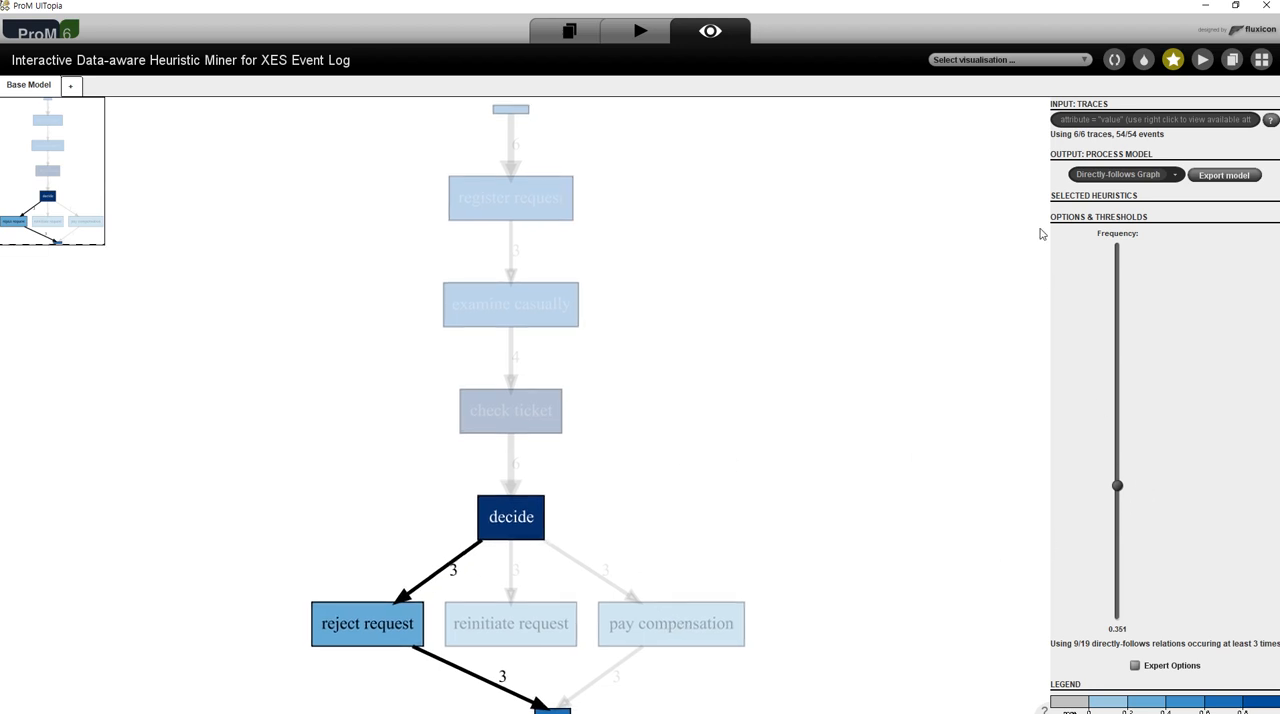
- Switch the output process model to Petri net and highlight the lowest silent transition after register request and the examine casually transition
{"action": "left_click", "coordinate": [1176, 175]}
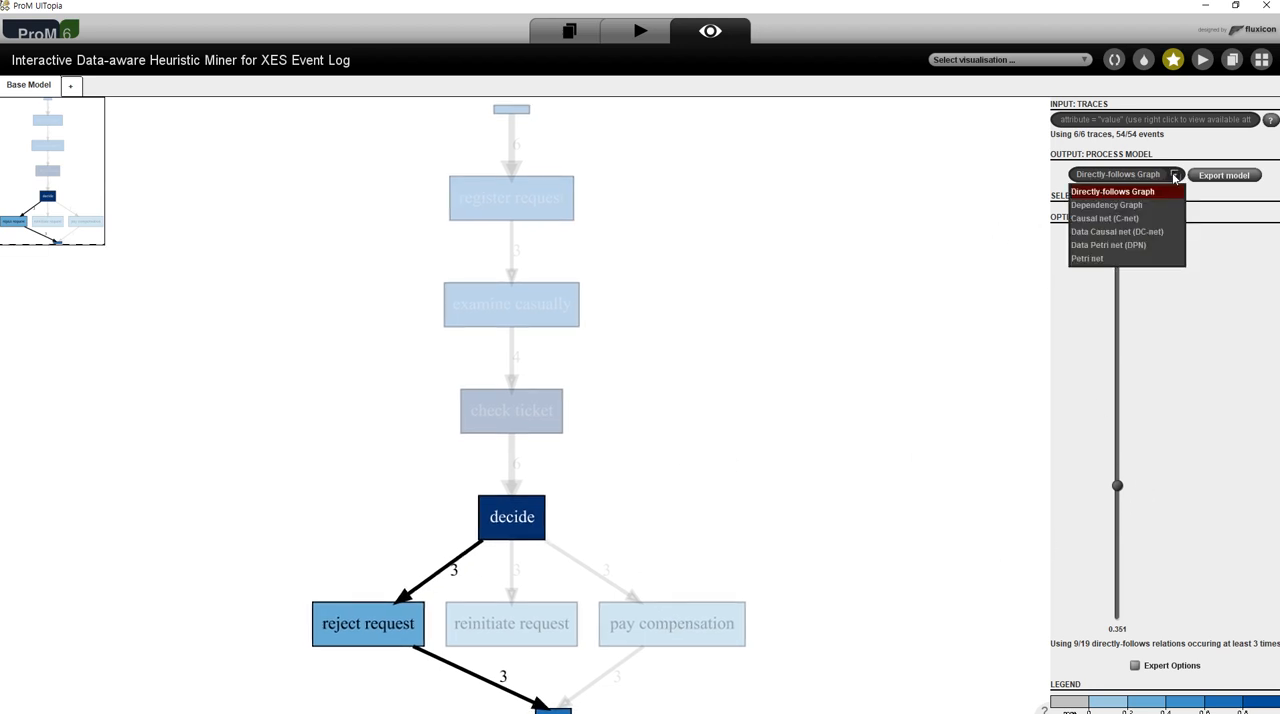
{"action": "left_click", "coordinate": [1128, 260]}
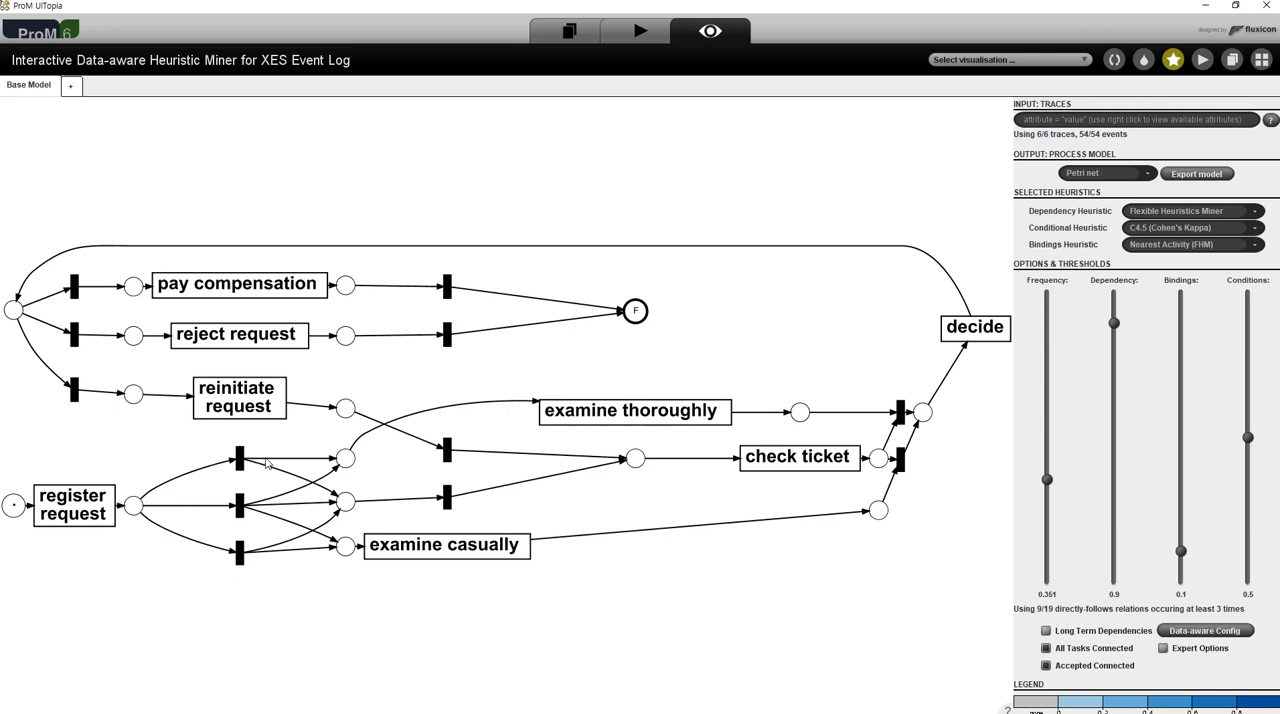
{"action": "left_click", "coordinate": [242, 560]}
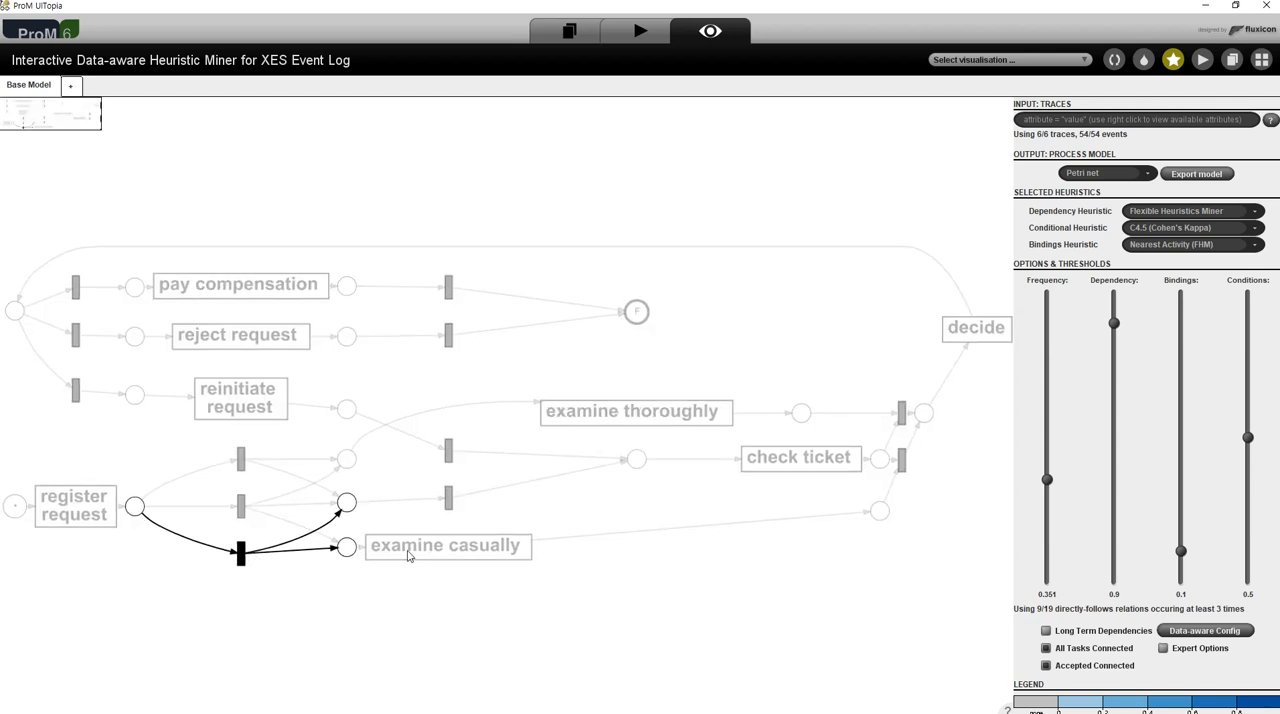
{"action": "left_click", "coordinate": [507, 600]}
{"action": "left_click", "coordinate": [478, 551]}
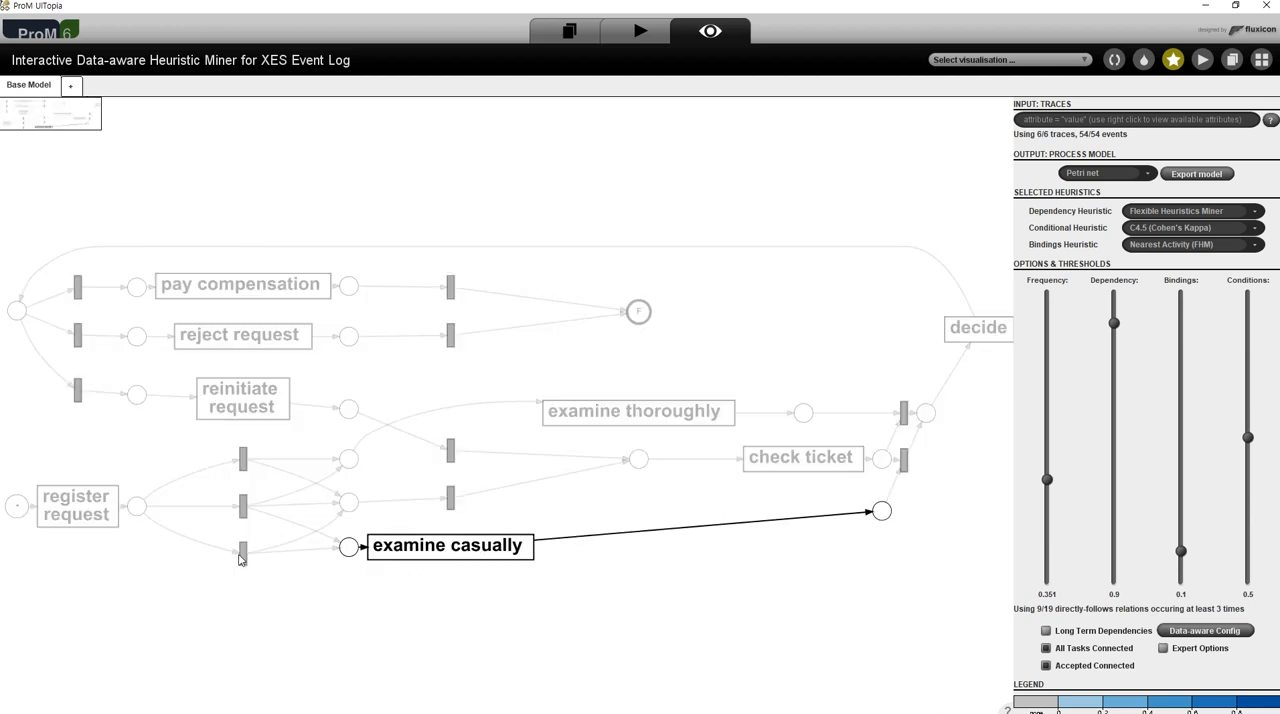
{"action": "left_click", "coordinate": [414, 548]}
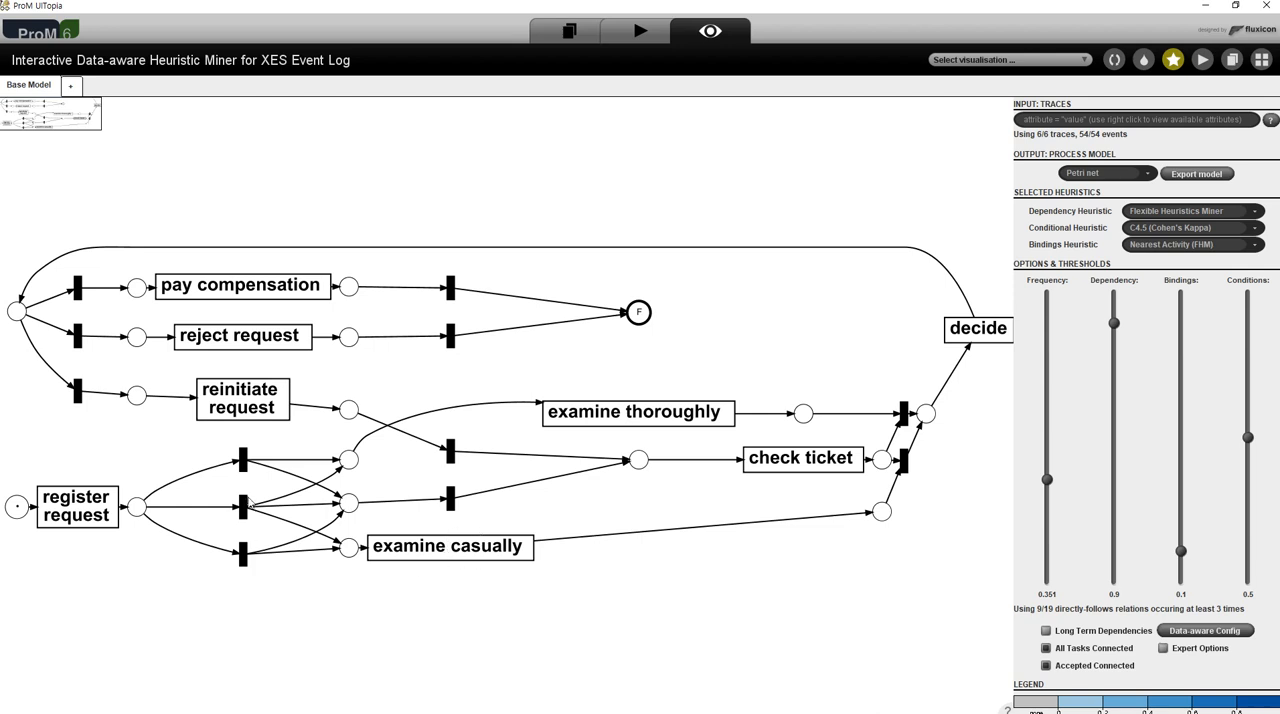
- Examine the lowest silent transition after register request together with its two output places
{"action": "left_click", "coordinate": [243, 554]}
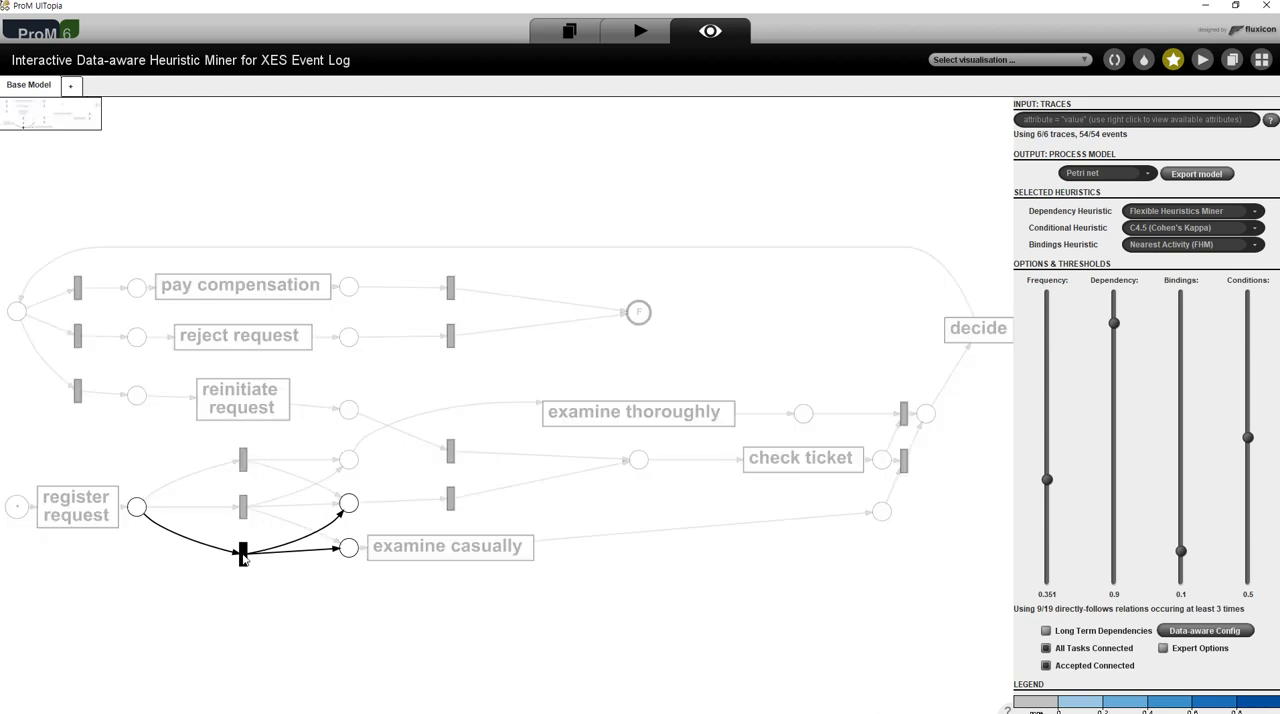
{"action": "left_click", "coordinate": [352, 508]}
{"action": "left_click", "coordinate": [353, 556]}
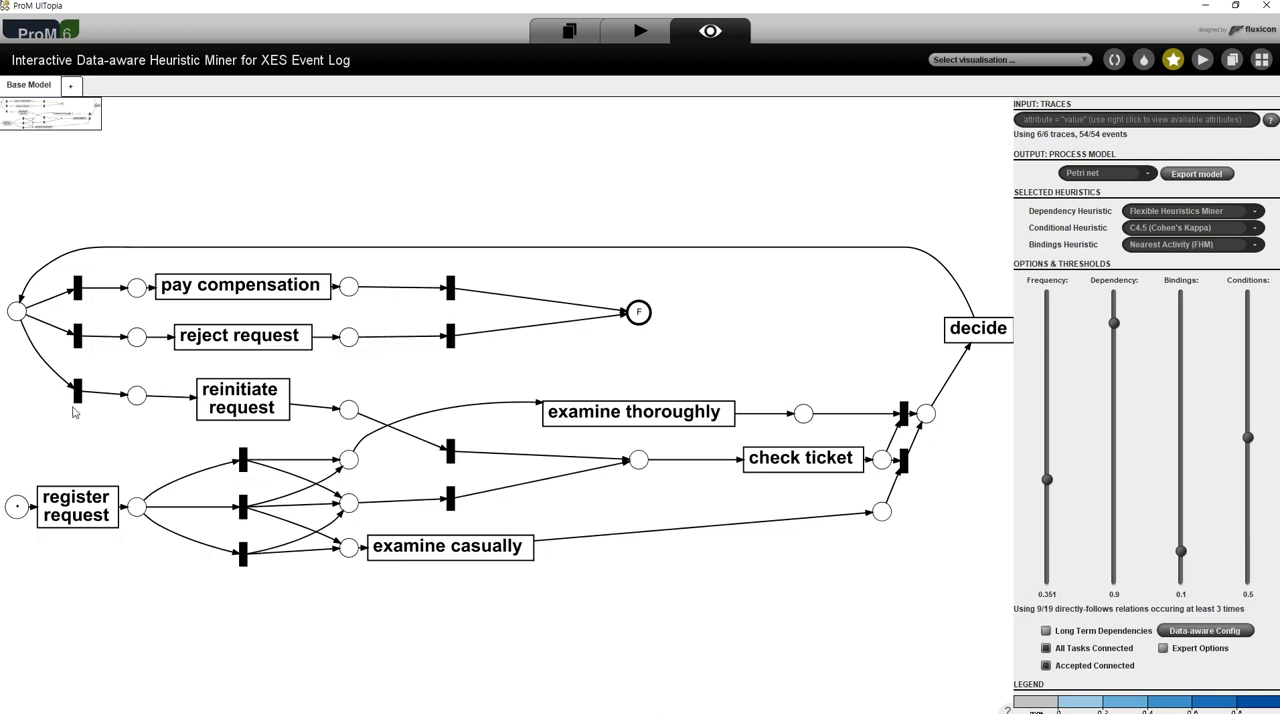
{"action": "left_click_drag", "start_coordinate": [254, 290], "coordinate": [251, 291]}
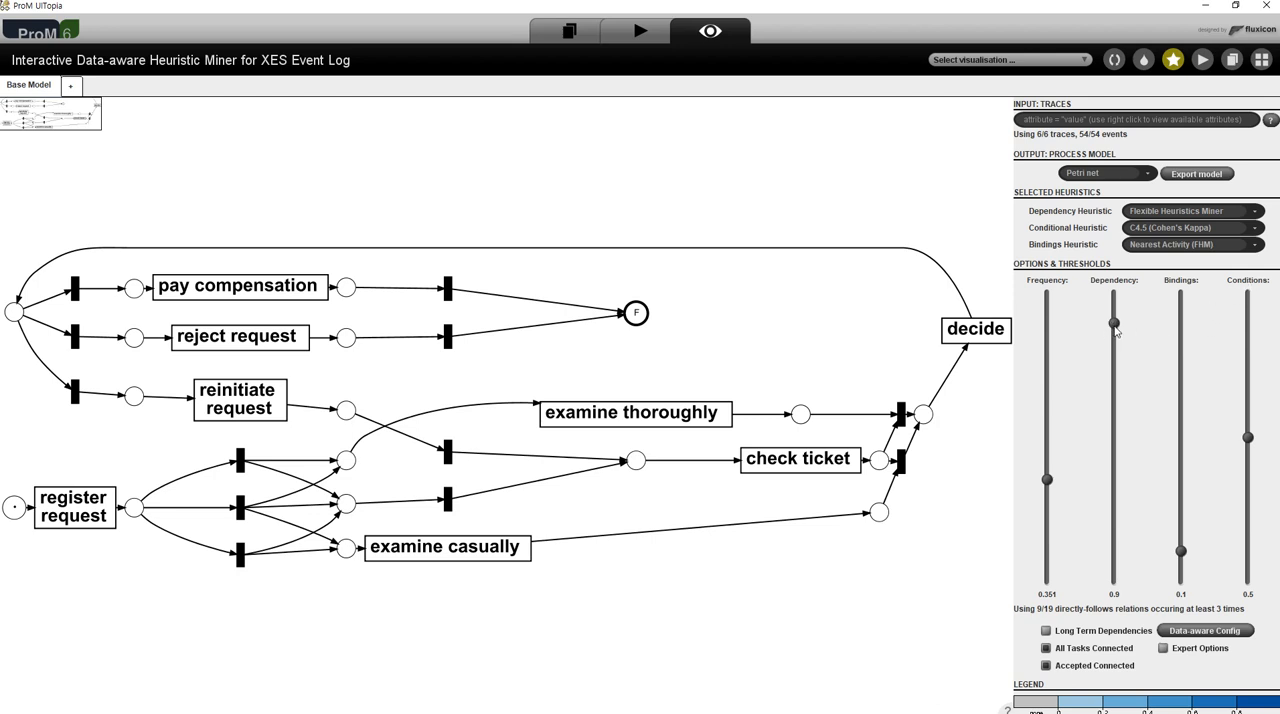
- Raise the dependency threshold to 0.986 and review the available dependency heuristics without changing the selection
{"action": "left_click_drag", "start_coordinate": [1114, 325], "coordinate": [1114, 298]}
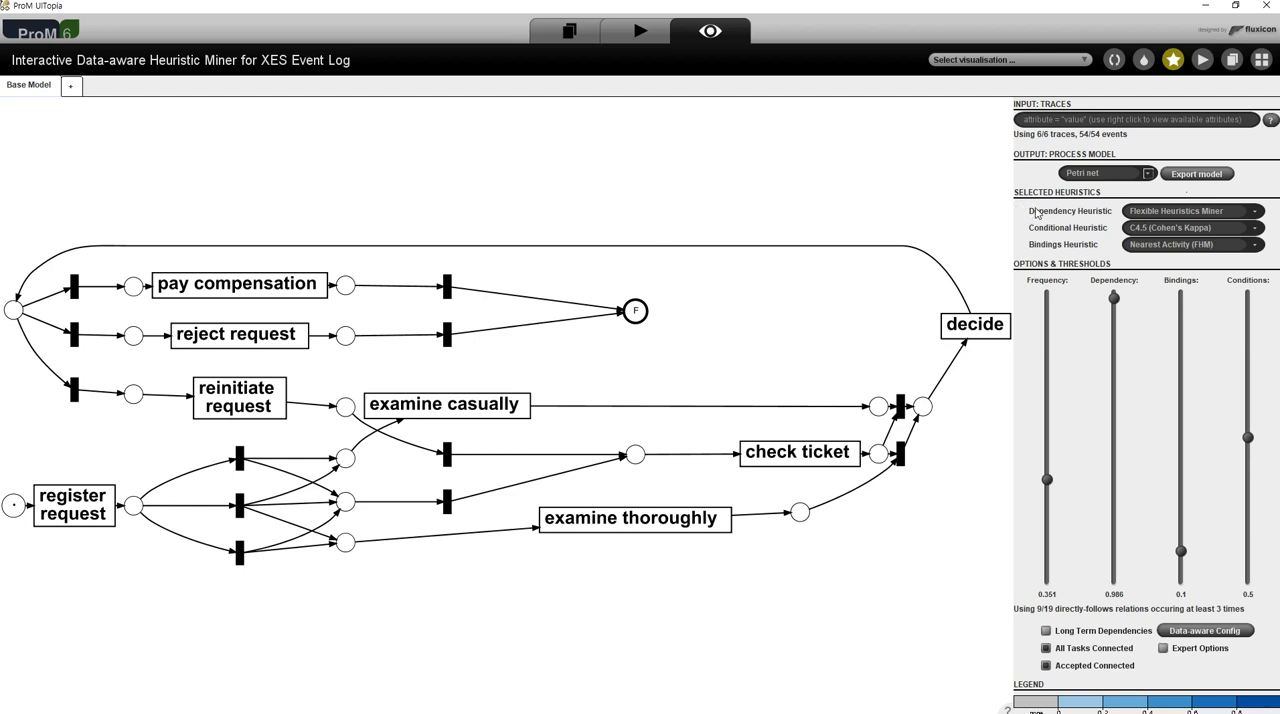
{"action": "left_click", "coordinate": [1256, 212]}
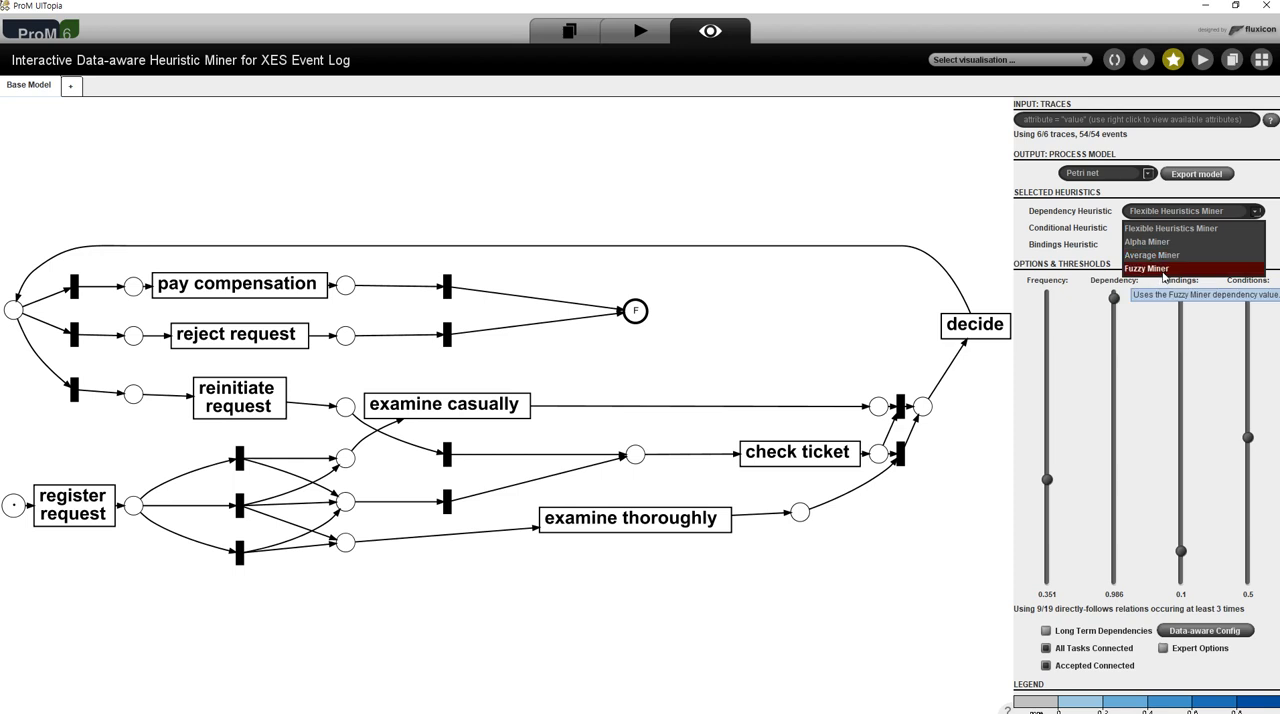
{"action": "left_click", "coordinate": [871, 199]}
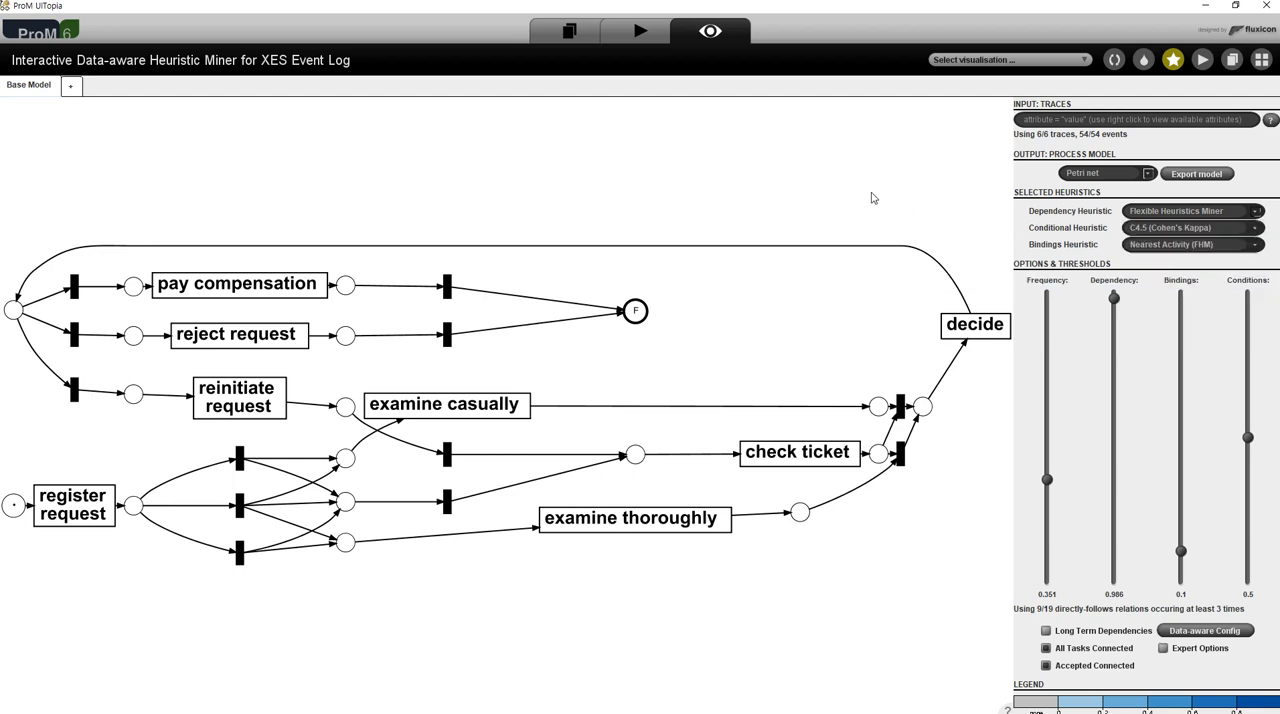
- Return to the workspace and use XES Event Log as the input for a new action
{"action": "left_click", "coordinate": [570, 35]}
{"action": "left_click", "coordinate": [338, 158]}
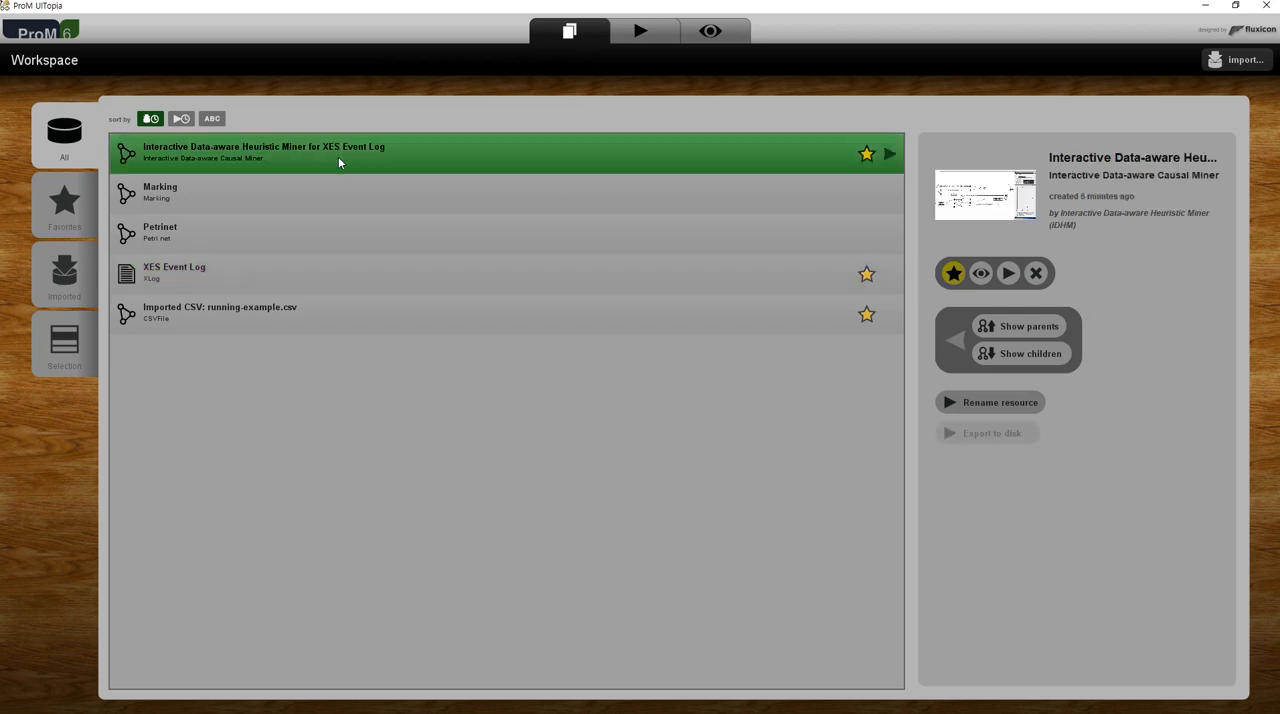
{"action": "left_click", "coordinate": [406, 314]}
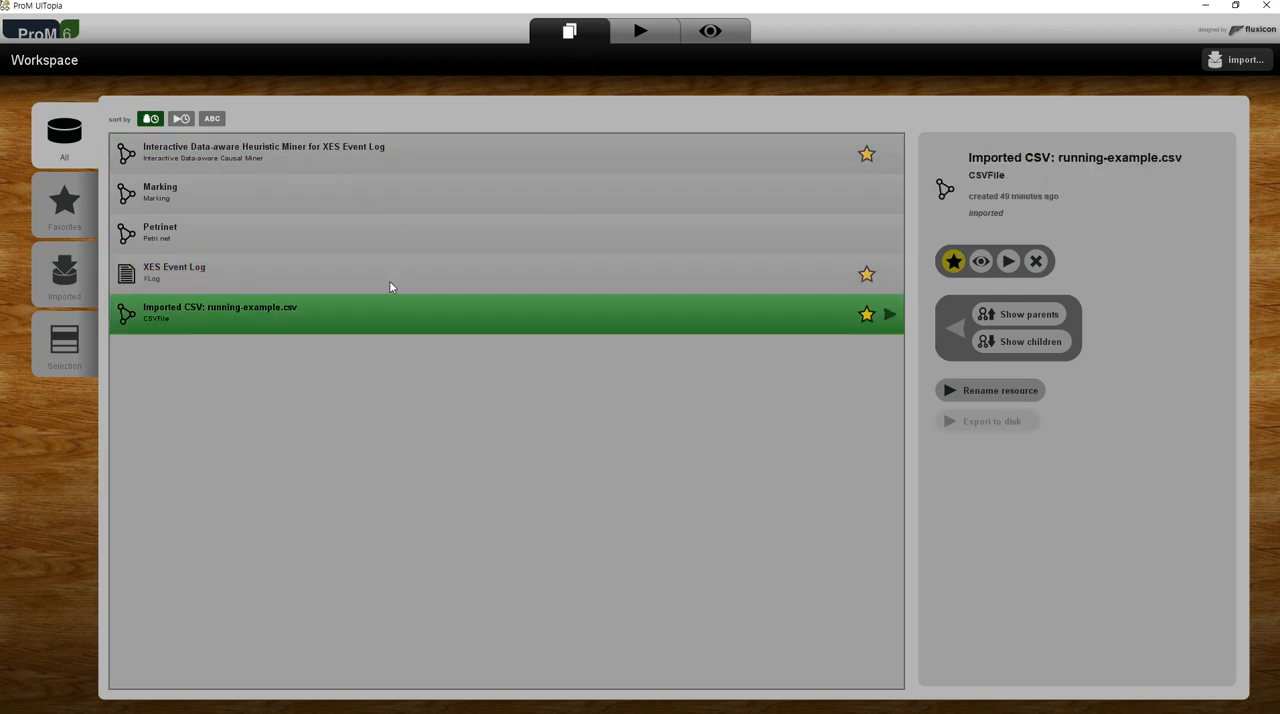
{"action": "left_click", "coordinate": [416, 275]}
{"action": "left_click", "coordinate": [1007, 272]}
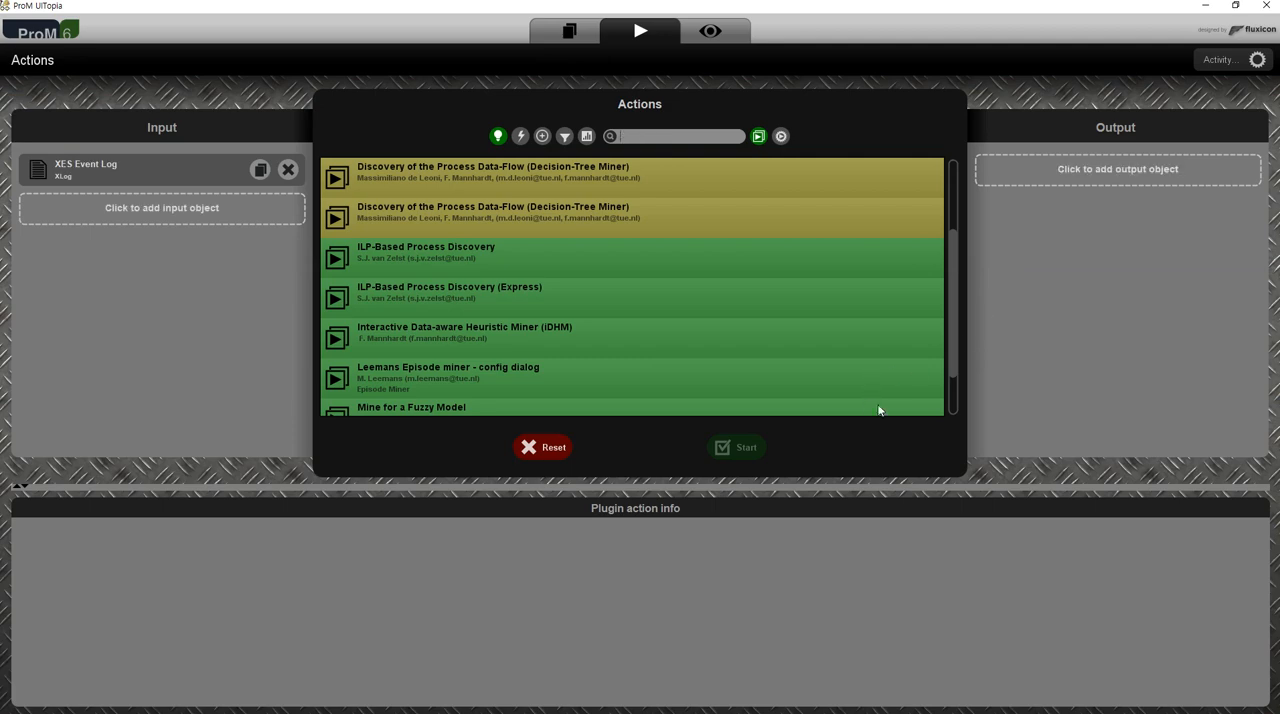
- Start the Leemans Episode miner - config dialog action on the log and accept the default setup parameters
{"action": "scroll", "coordinate": [673, 380], "scroll_direction": "down", "scroll_amount": 2}
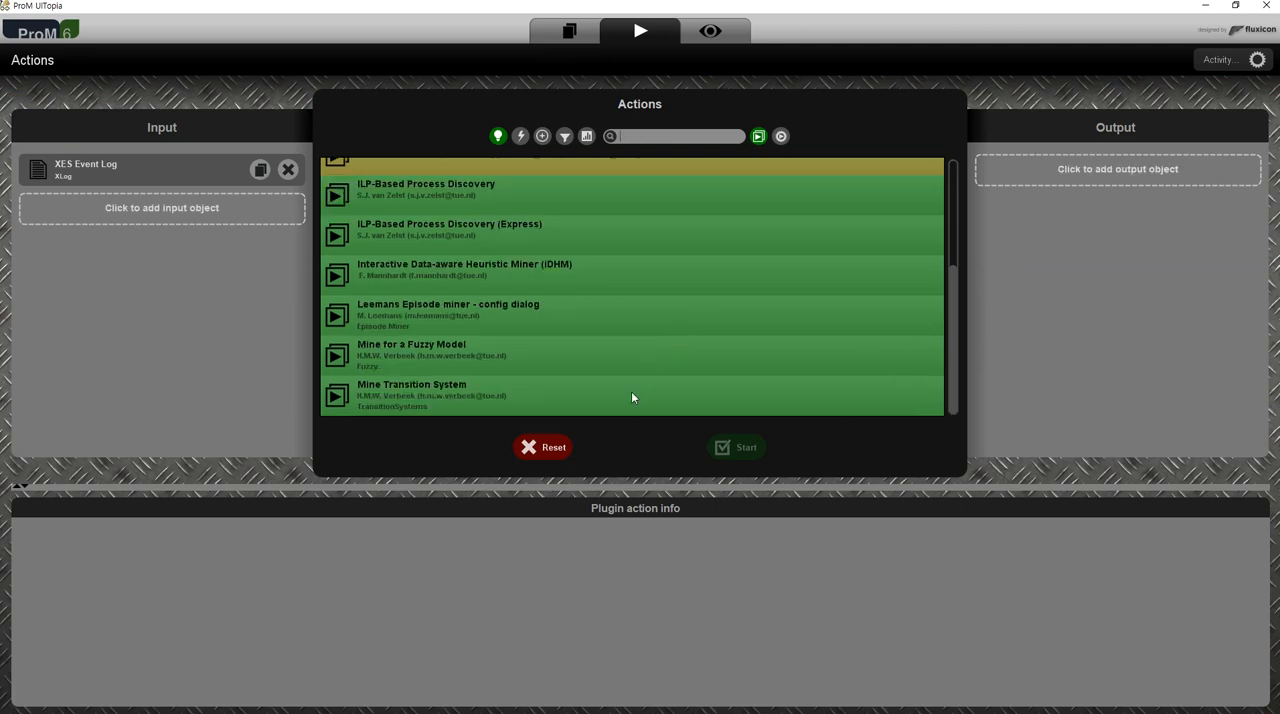
{"action": "left_click", "coordinate": [541, 312]}
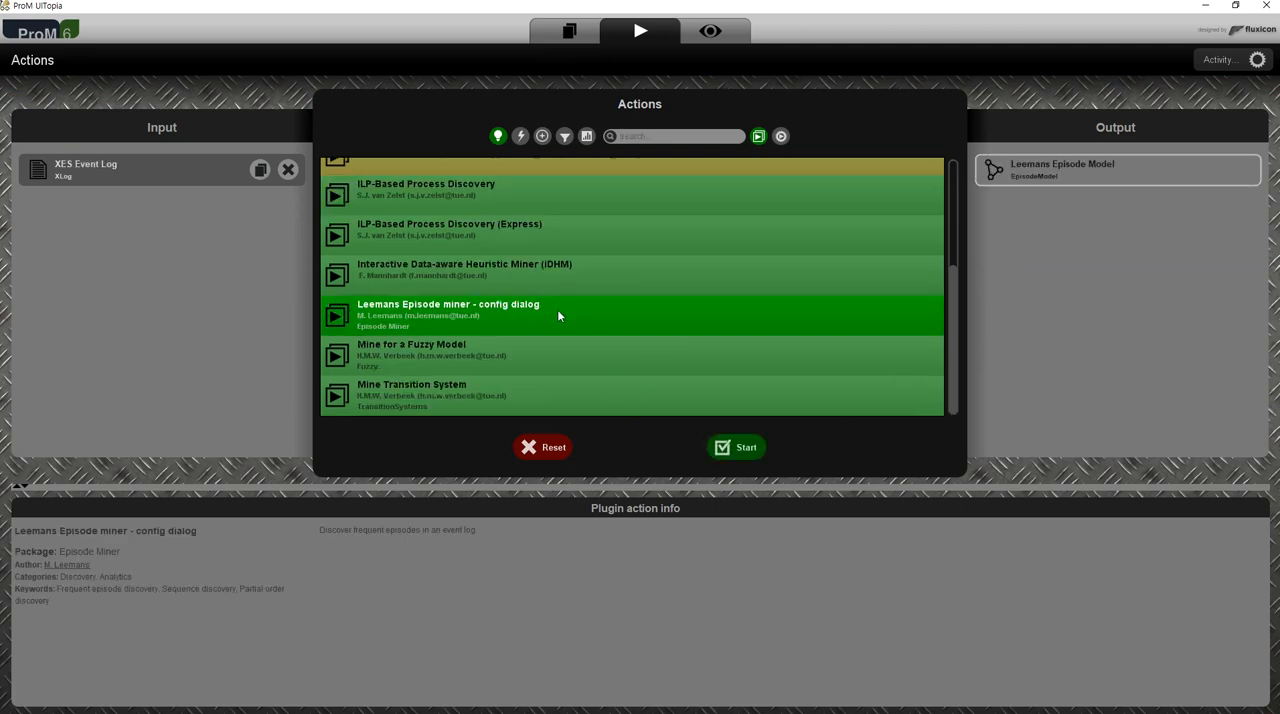
{"action": "left_click", "coordinate": [737, 451]}
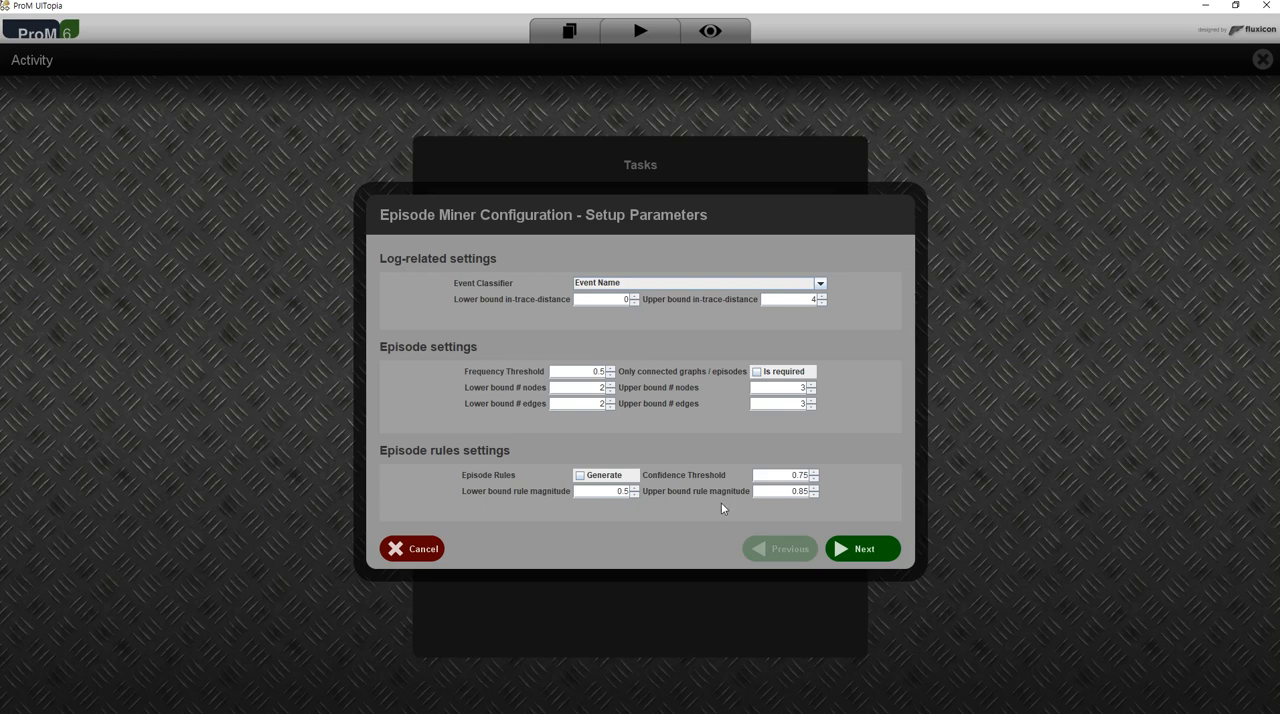
{"action": "left_click_drag", "start_coordinate": [788, 475], "coordinate": [810, 475]}
{"action": "left_click", "coordinate": [884, 556]}
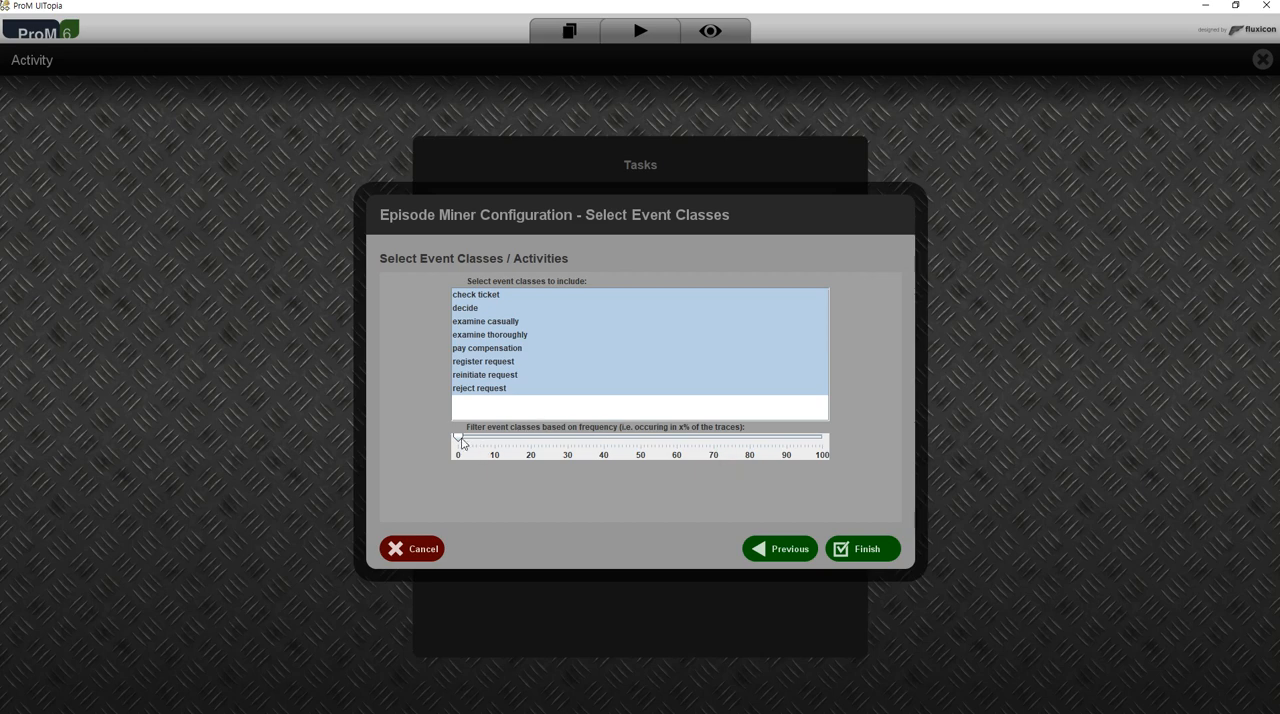
- Try filtering the event classes by frequency up to about 72% and reset the filter to 0
{"action": "left_click_drag", "start_coordinate": [459, 440], "coordinate": [597, 437]}
{"action": "left_click_drag", "start_coordinate": [603, 439], "coordinate": [720, 438]}
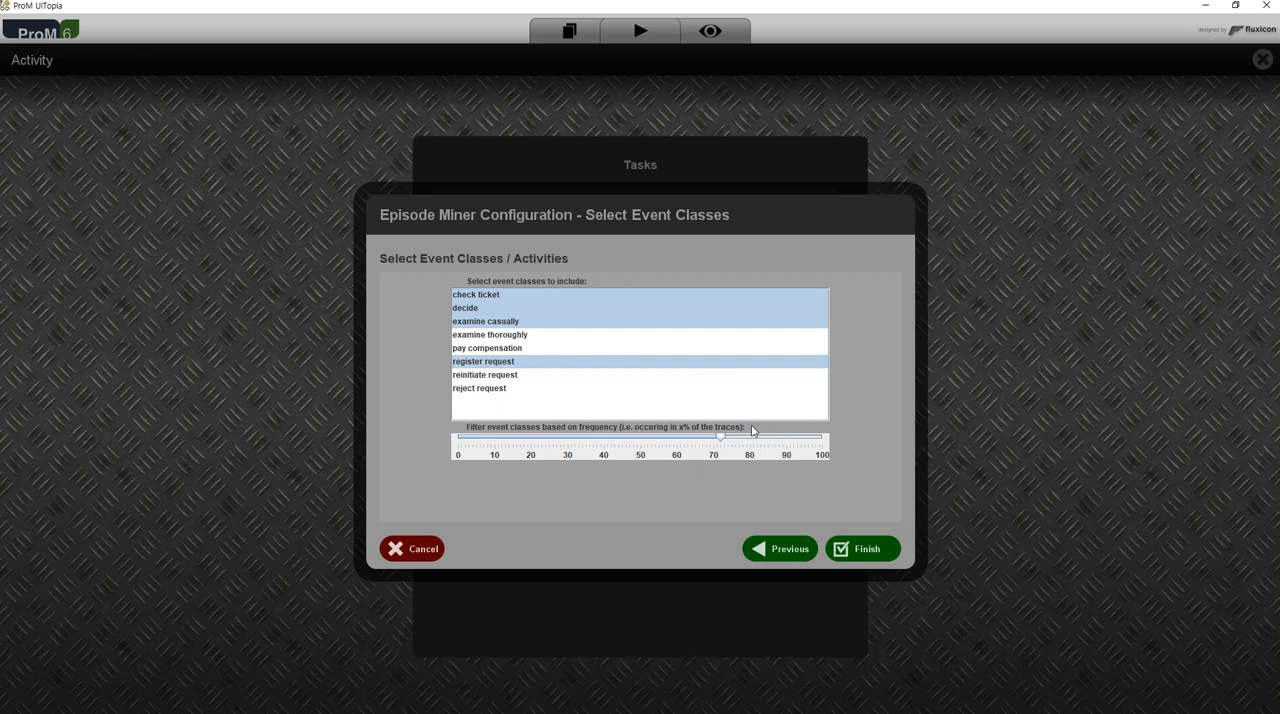
{"action": "left_click_drag", "start_coordinate": [720, 437], "coordinate": [548, 440]}
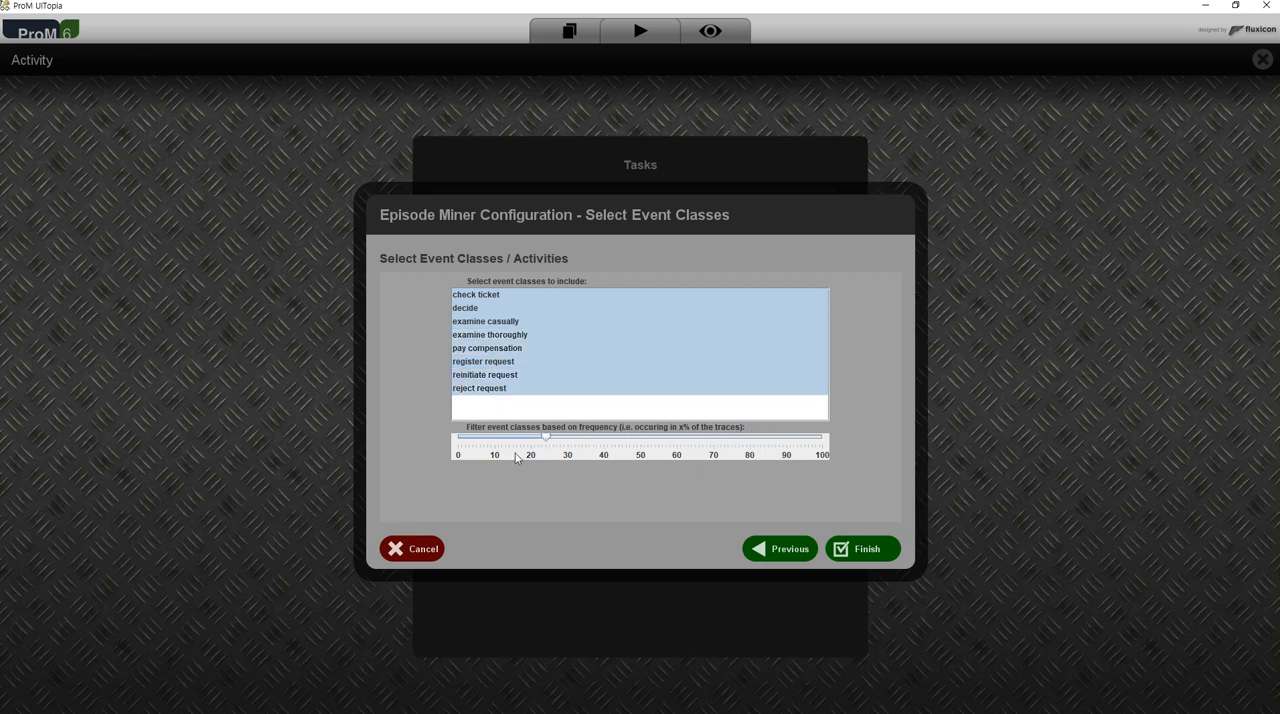
{"action": "left_click_drag", "start_coordinate": [548, 441], "coordinate": [437, 447]}
- Finish the episode miner configuration with all event classes included and browse the mined episodes
{"action": "left_click", "coordinate": [880, 556]}
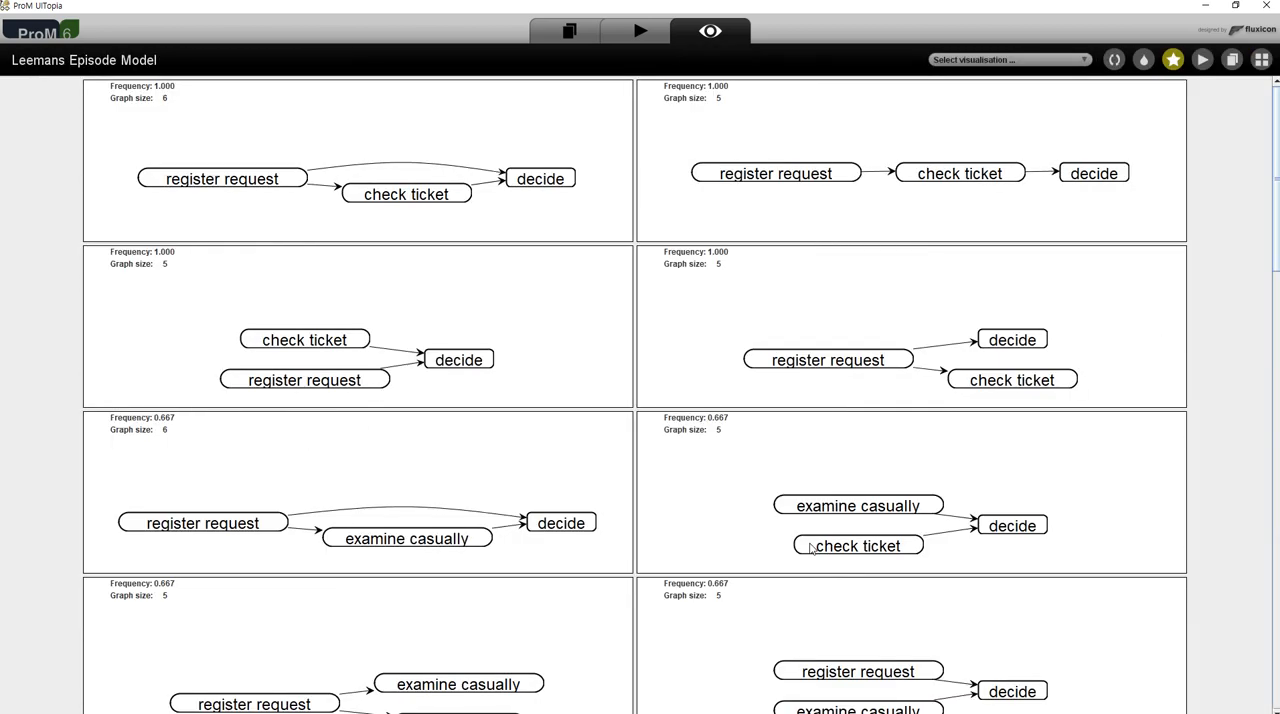
{"action": "scroll", "coordinate": [654, 337], "scroll_direction": "down", "scroll_amount": 2}
{"action": "scroll", "coordinate": [790, 505], "scroll_direction": "down", "scroll_amount": 2}
{"action": "mouse_move", "coordinate": [1276, 288]}
{"action": "left_mouse_down"}
{"action": "mouse_move", "coordinate": [1276, 708]}
{"action": "mouse_move", "coordinate": [1276, 270]}
{"action": "left_mouse_up"}
- Inspect the register request, check ticket and decide nodes in the first two episodes
{"action": "left_click", "coordinate": [262, 184]}
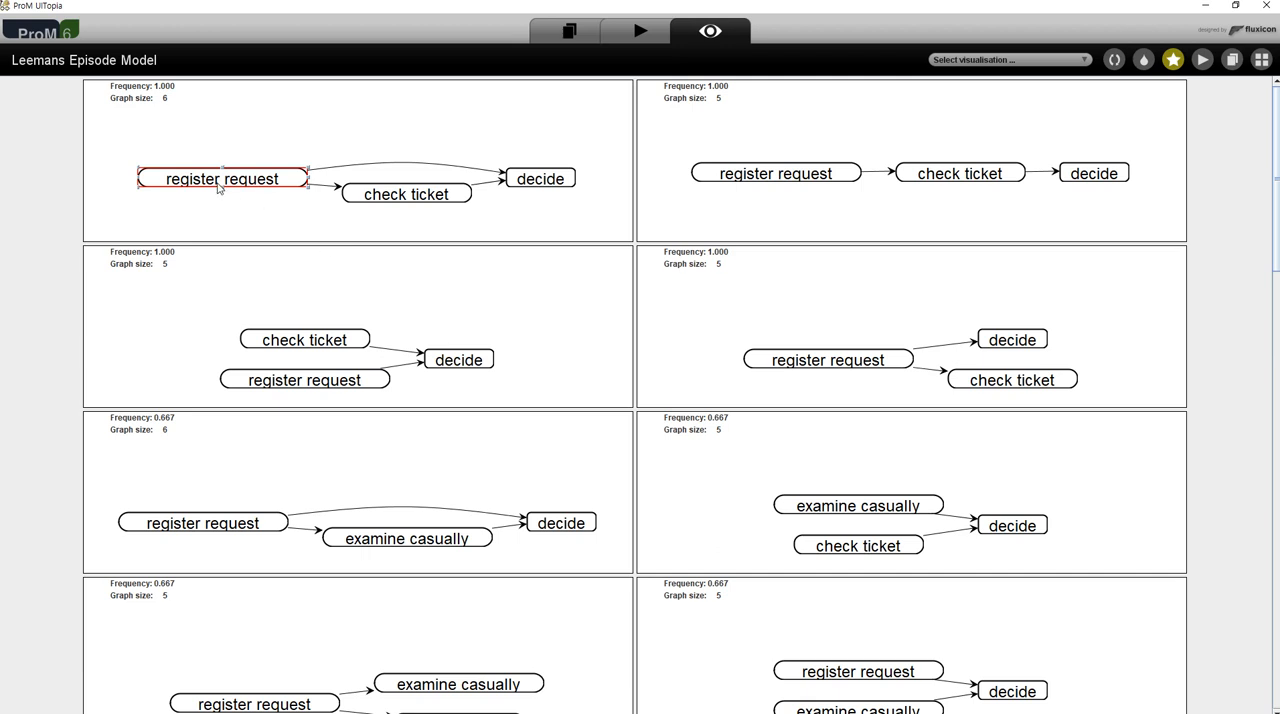
{"action": "left_click", "coordinate": [428, 200]}
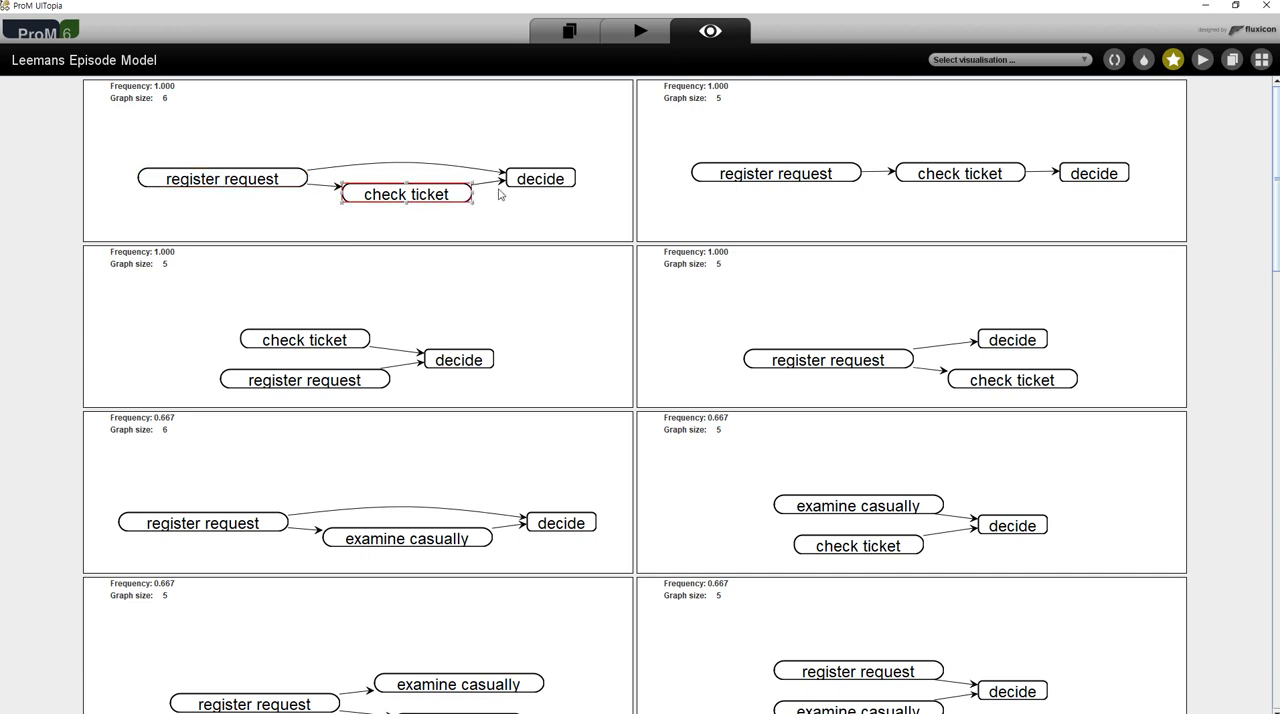
{"action": "left_click", "coordinate": [538, 184]}
{"action": "left_click", "coordinate": [770, 178]}
{"action": "left_click", "coordinate": [957, 186]}
{"action": "double_click", "coordinate": [1113, 179]}
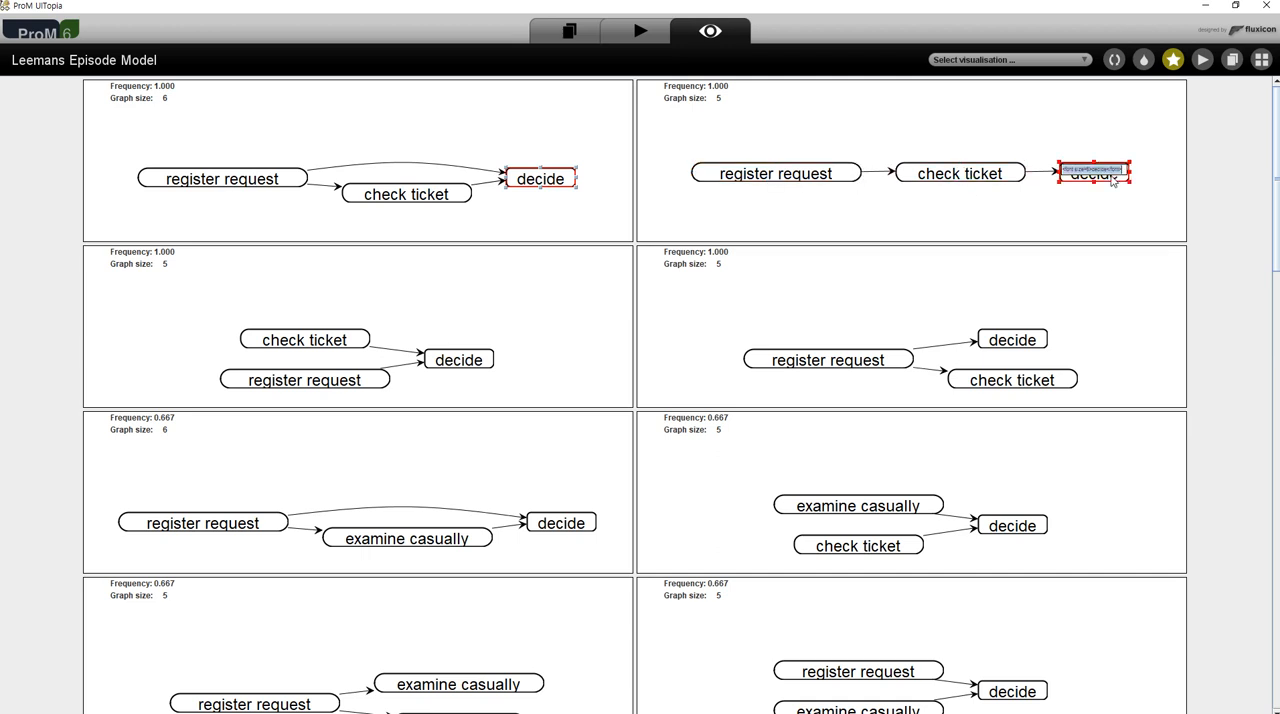
- Examine the check ticket, register request and decide nodes of the third episode and browse the remaining mined episodes
{"action": "left_click", "coordinate": [327, 344]}
{"action": "left_click", "coordinate": [329, 386]}
{"action": "left_click", "coordinate": [463, 366]}
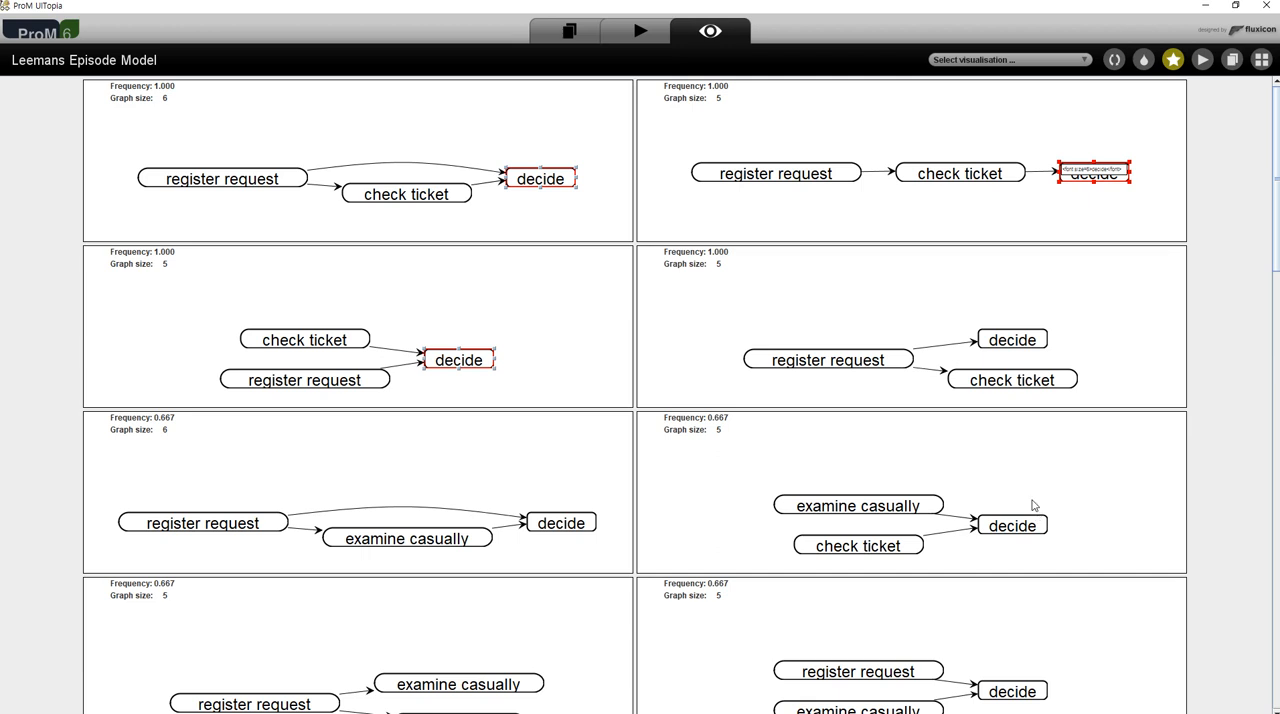
{"action": "scroll", "coordinate": [1031, 505], "scroll_direction": "down", "scroll_amount": 1}
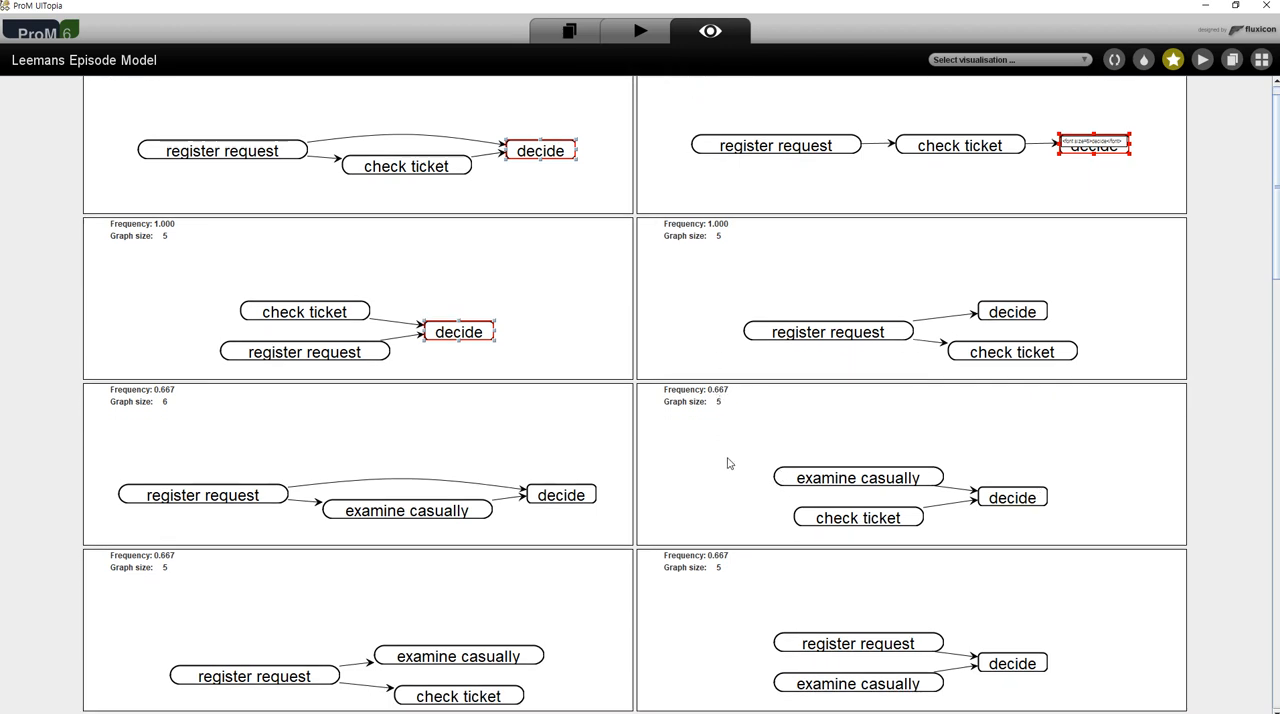
{"action": "left_click_drag", "start_coordinate": [1277, 275], "coordinate": [1277, 690]}
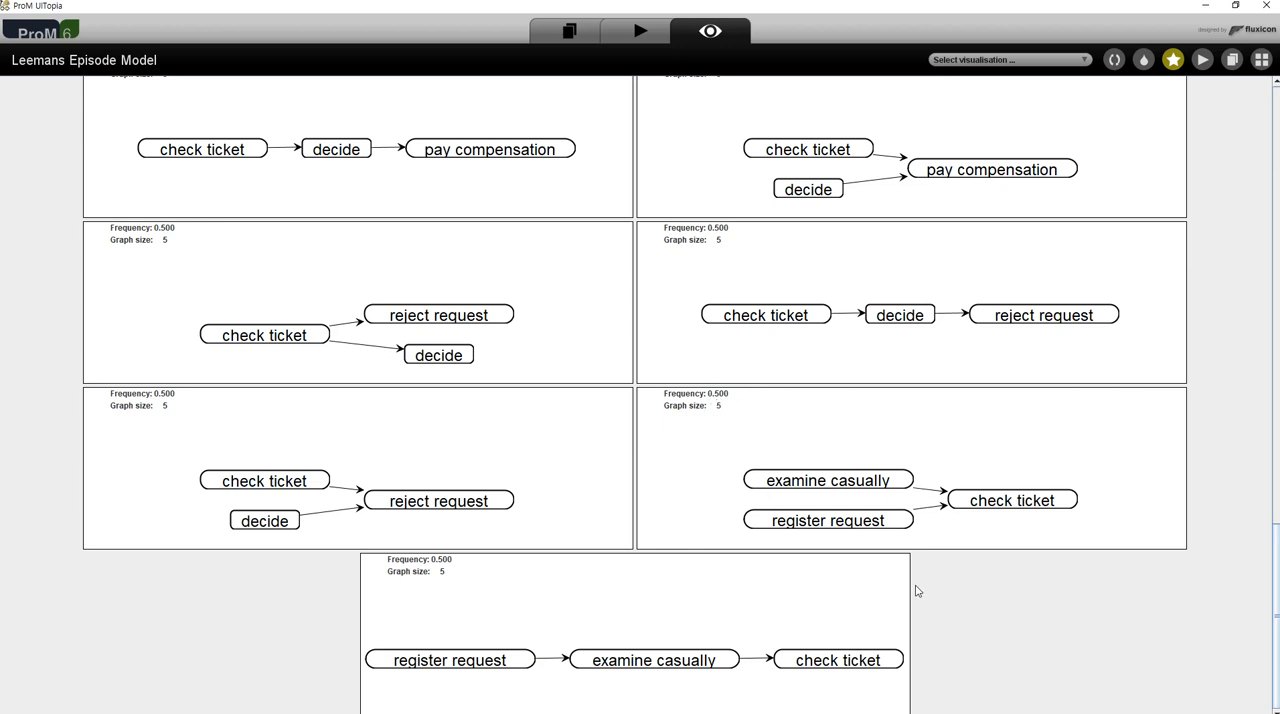
{"action": "left_click", "coordinate": [639, 33]}
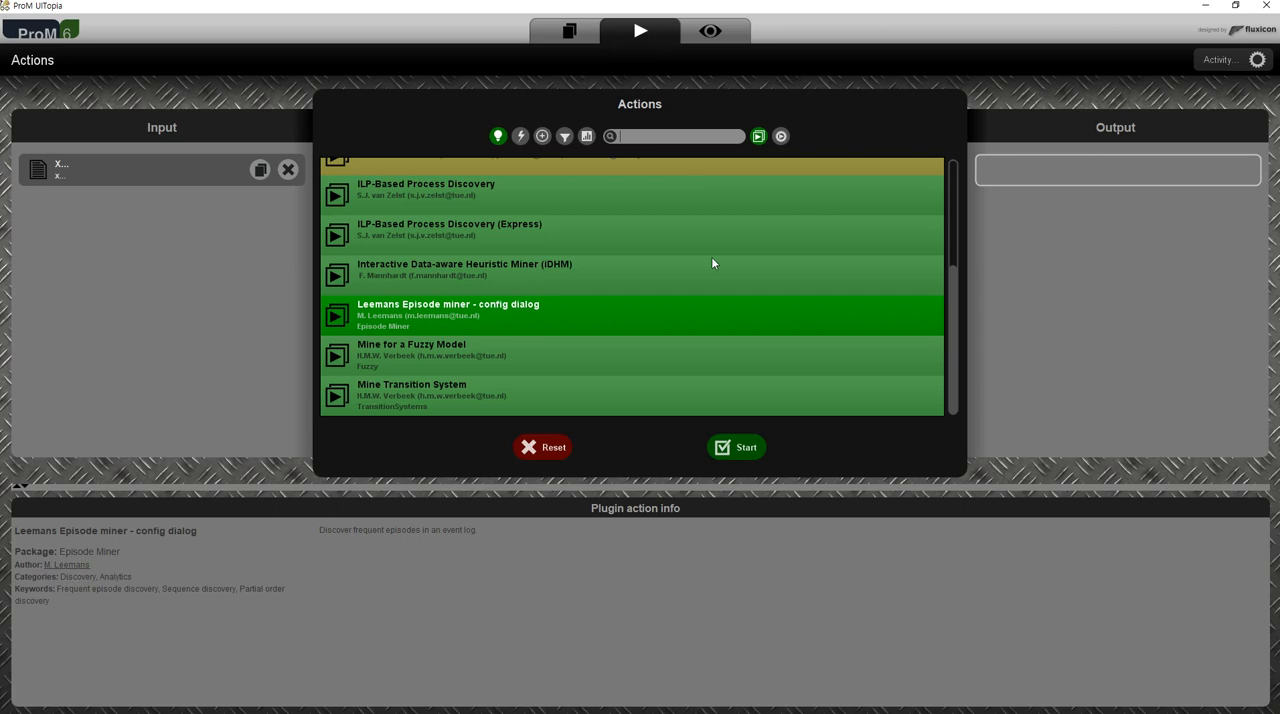
{"action": "left_click", "coordinate": [737, 447]}
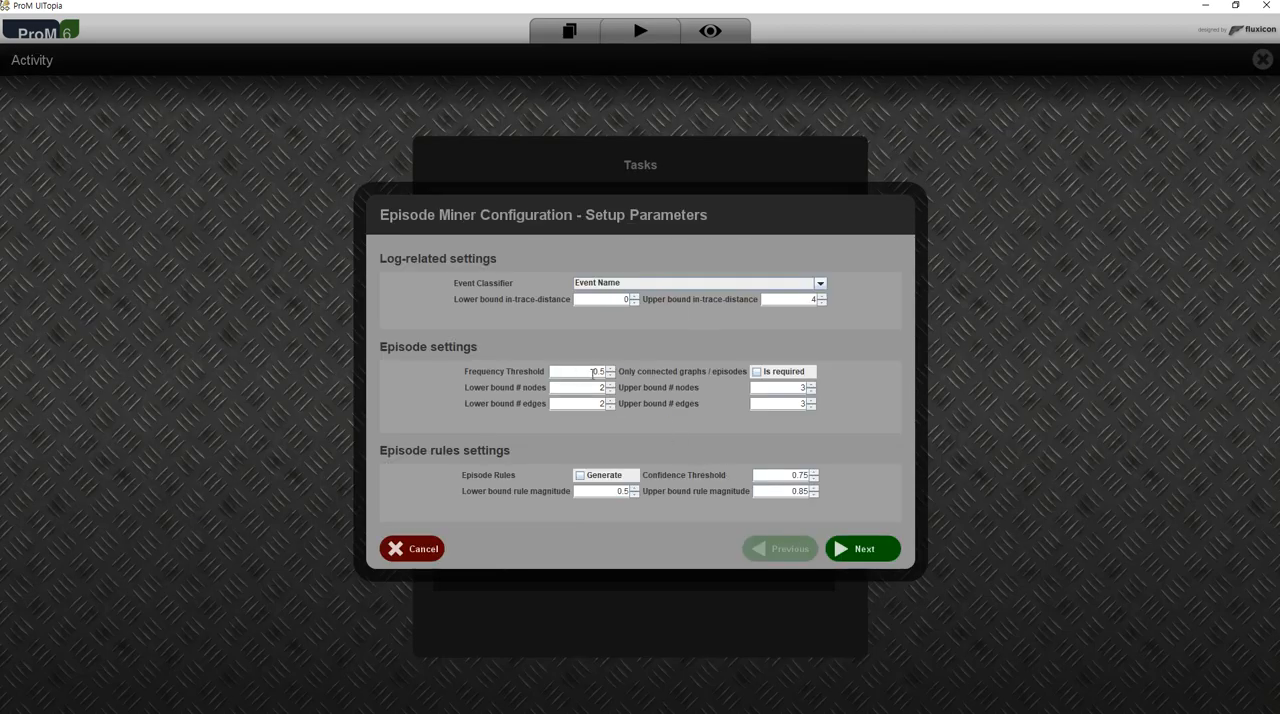
{"action": "double_click", "coordinate": [600, 372]}
{"action": "key", "text": "BackSpace"}
{"action": "type", "text": "3"}
{"action": "left_click", "coordinate": [444, 550]}
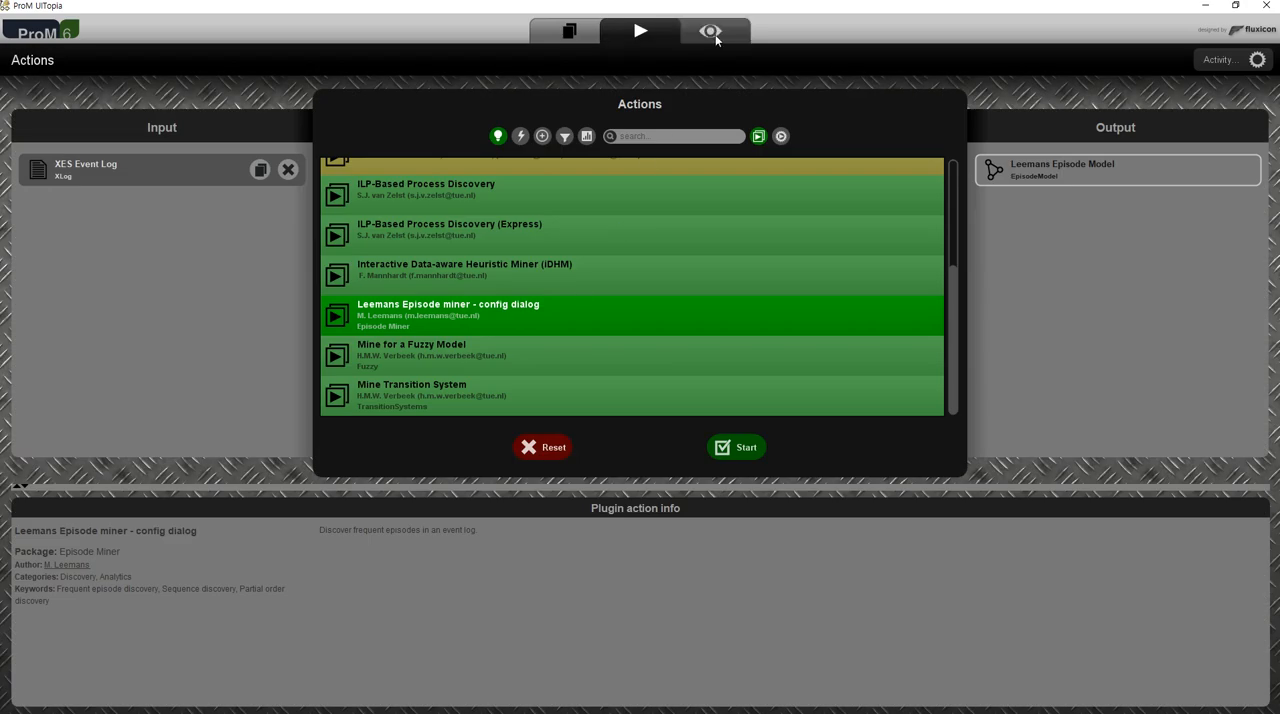
{"action": "left_click", "coordinate": [714, 35]}
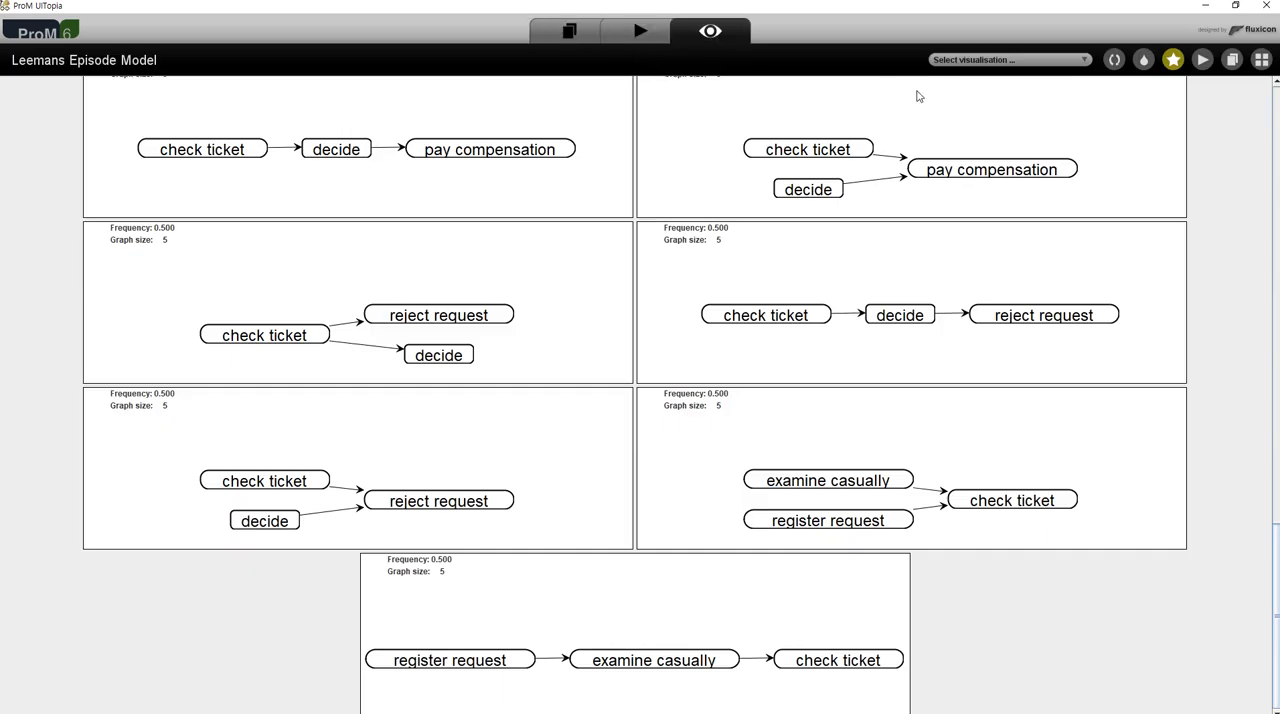
- Run the Mine for a Fuzzy Model action on the XES Event Log with the default metrics and attenuation settings
{"action": "left_click", "coordinate": [1264, 57]}
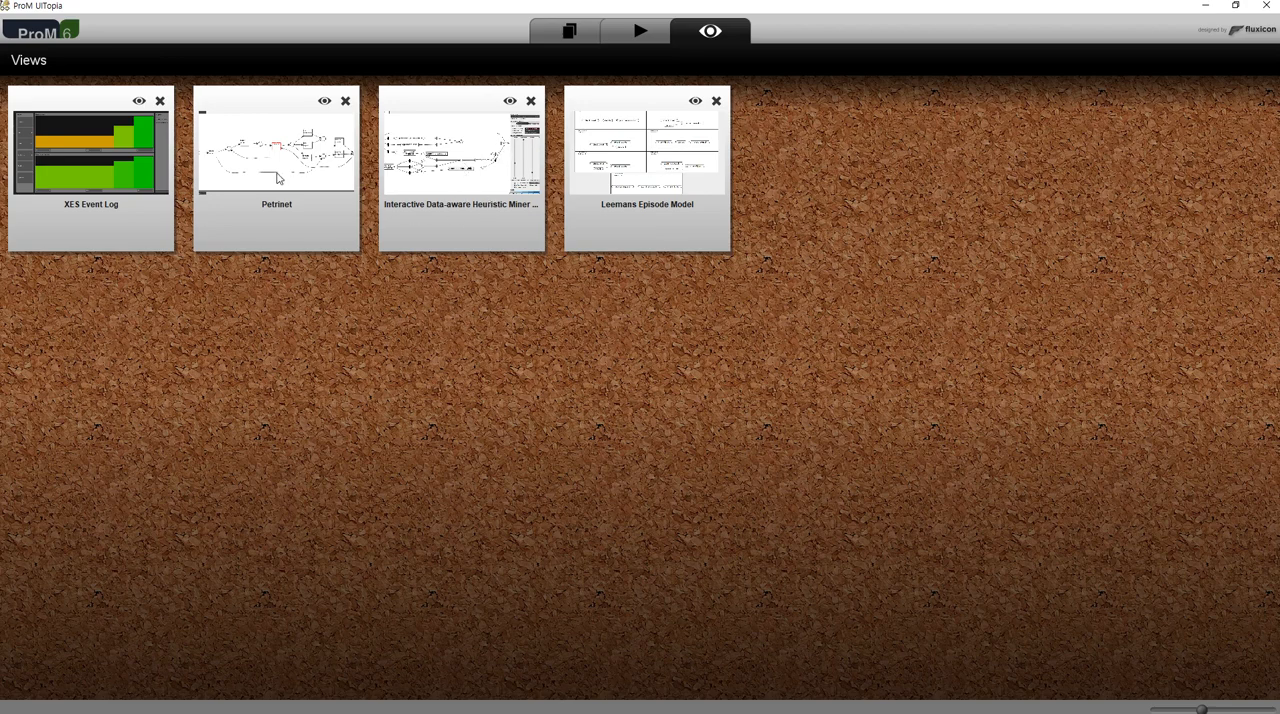
{"action": "left_click", "coordinate": [567, 33]}
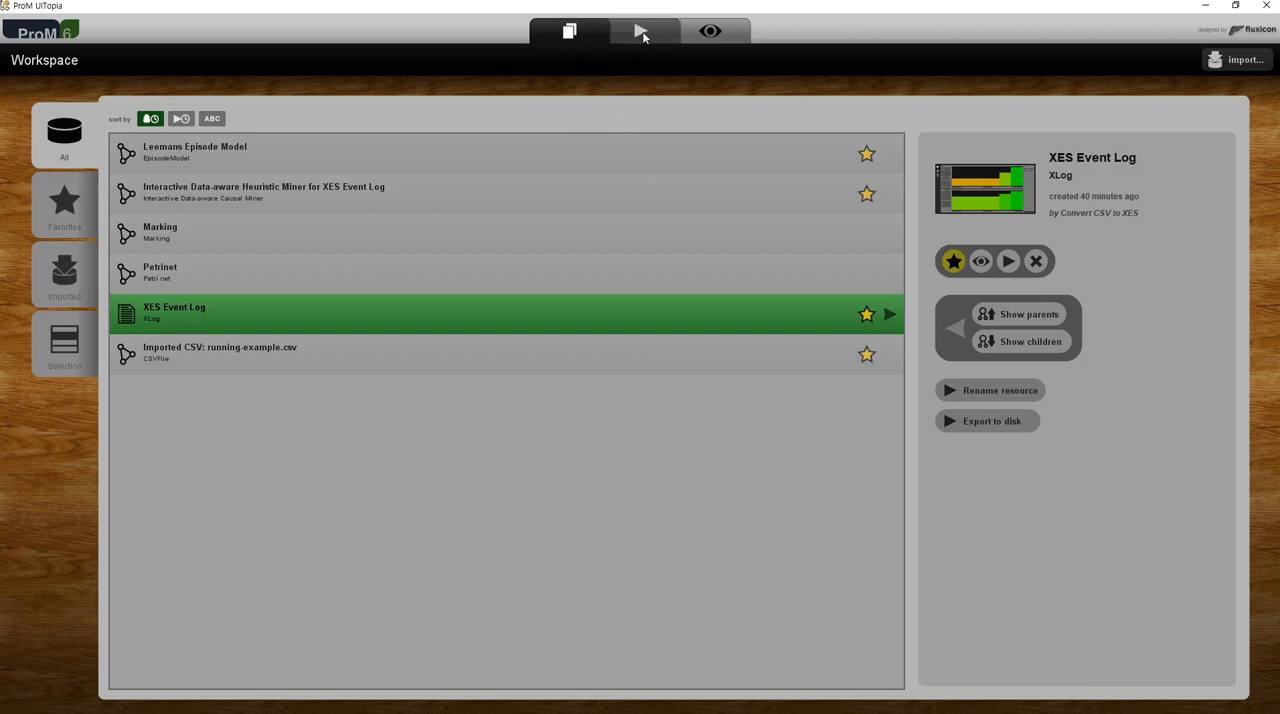
{"action": "left_click", "coordinate": [1009, 262]}
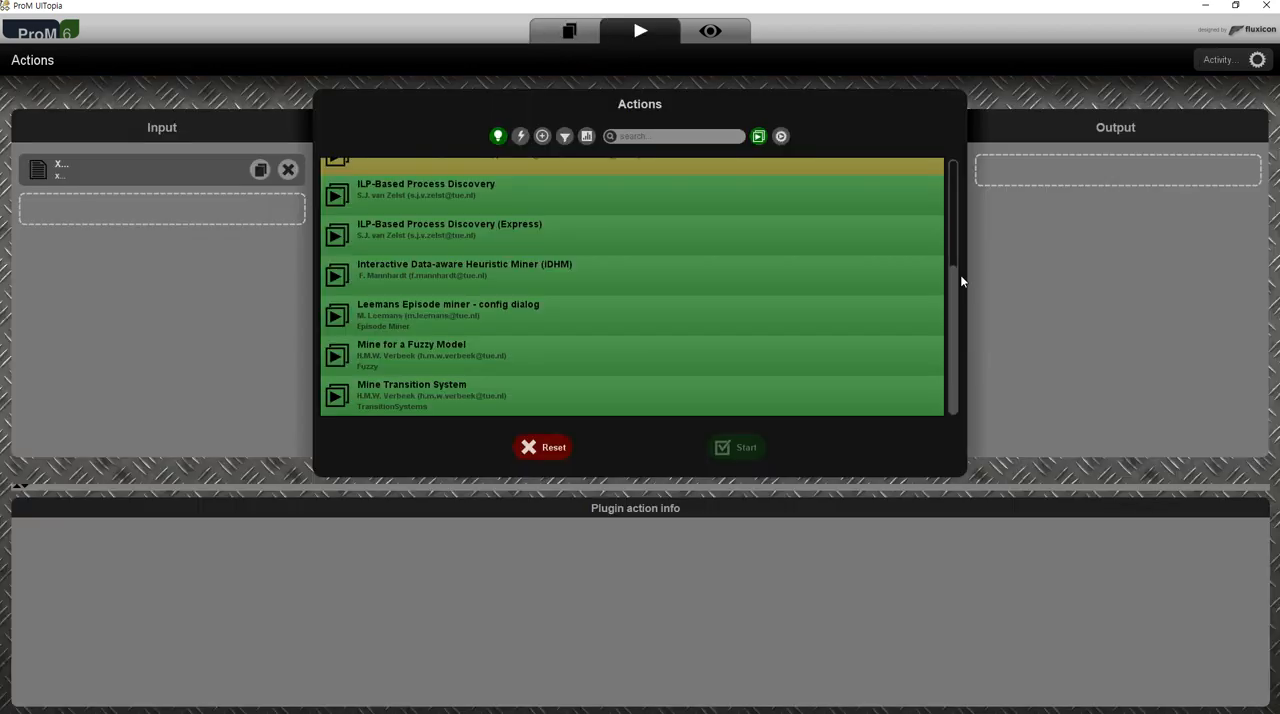
{"action": "left_click", "coordinate": [449, 359]}
{"action": "left_click", "coordinate": [466, 395]}
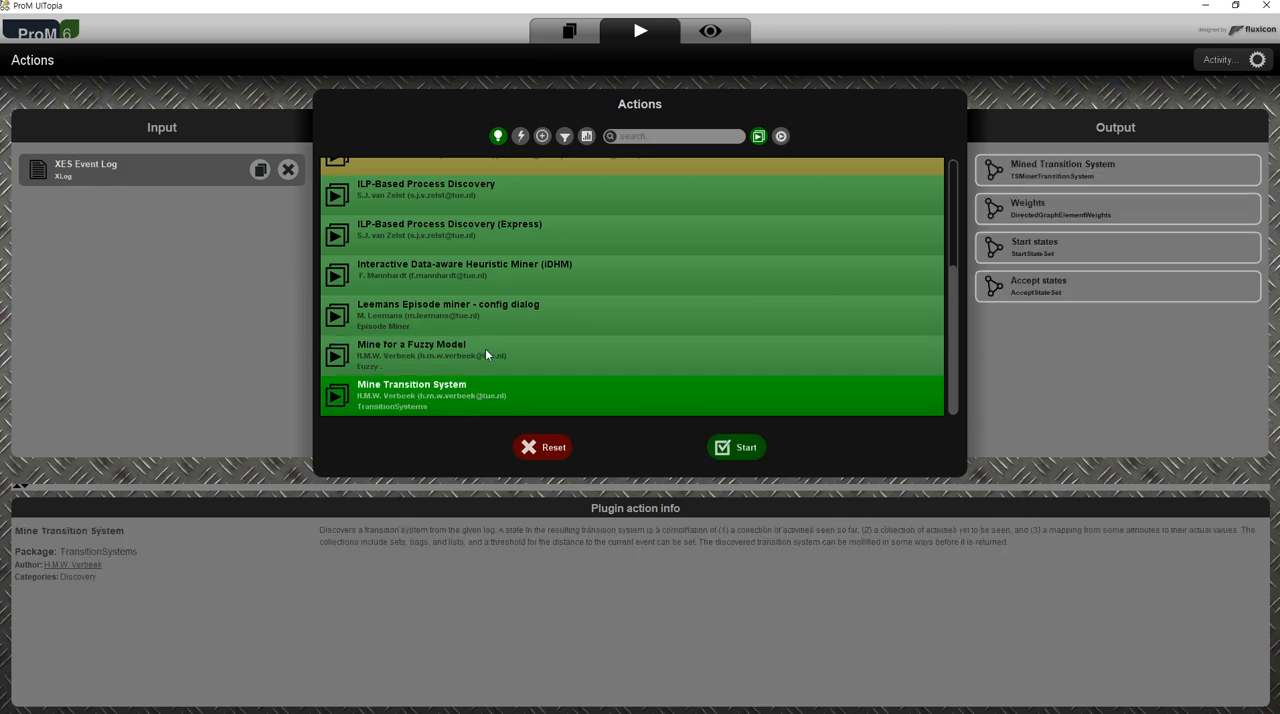
{"action": "left_click", "coordinate": [486, 355]}
{"action": "left_click", "coordinate": [737, 447]}
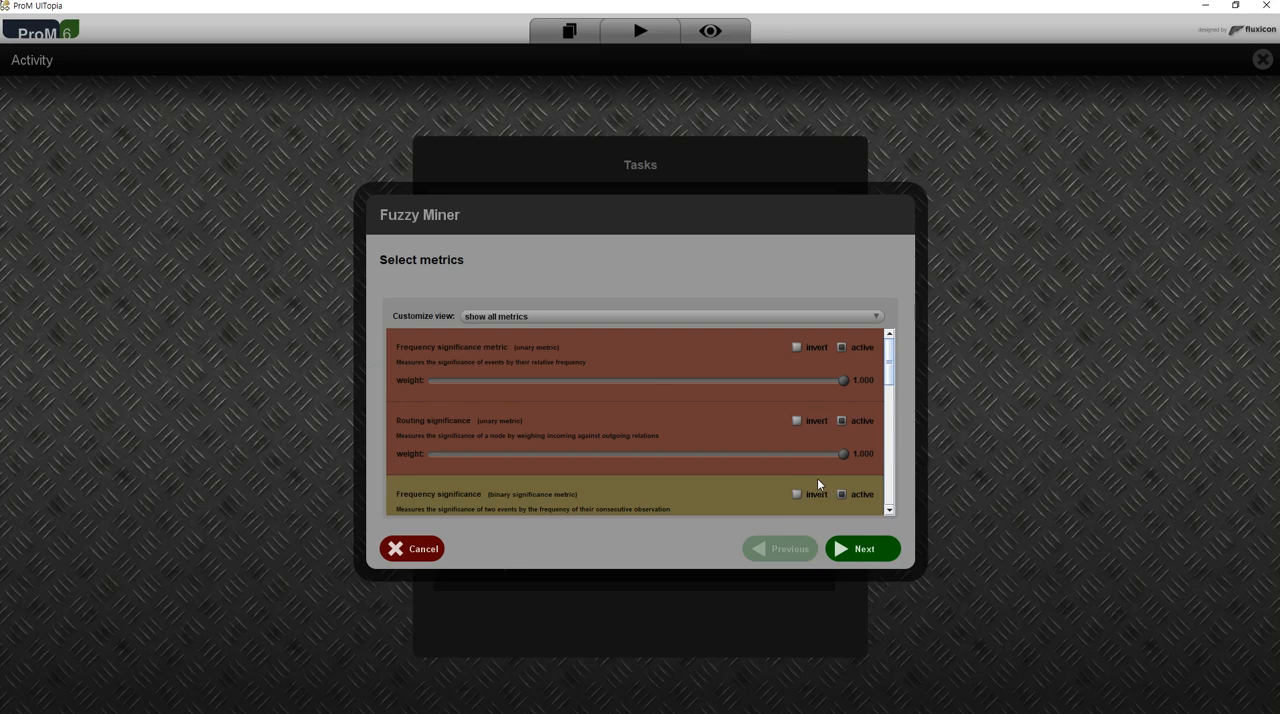
{"action": "left_click", "coordinate": [850, 560]}
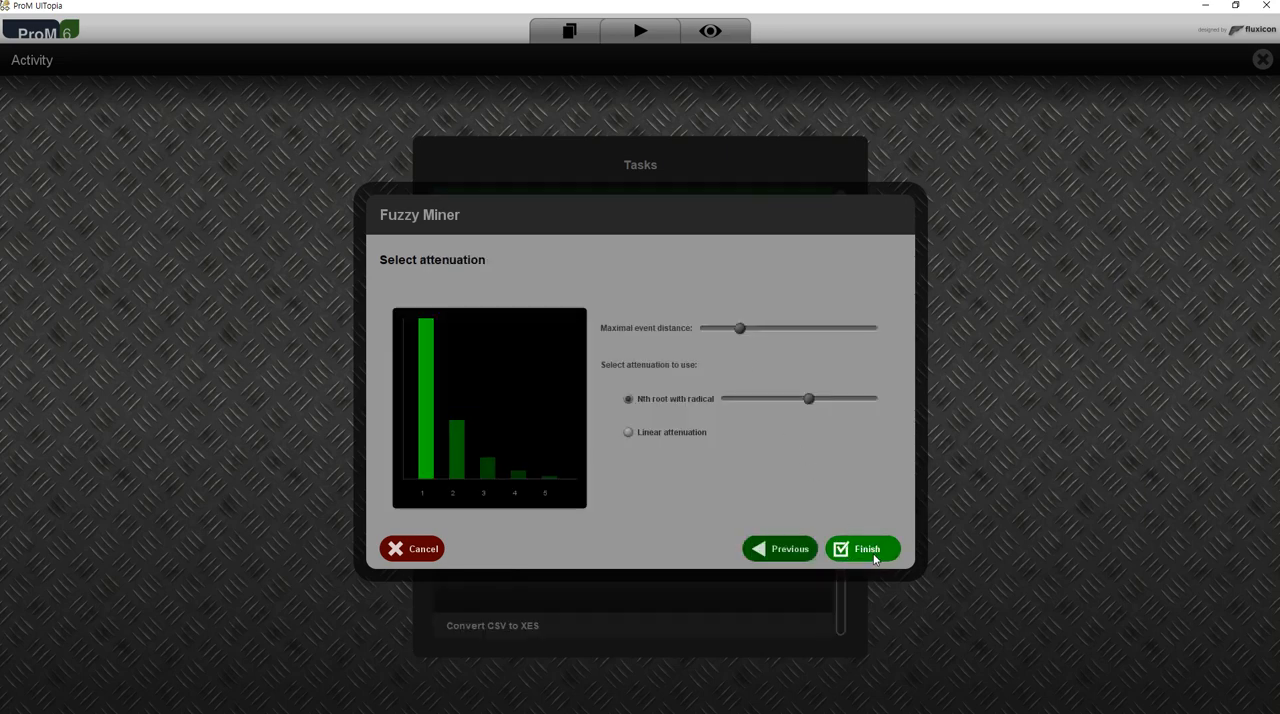
{"action": "left_click", "coordinate": [872, 552]}
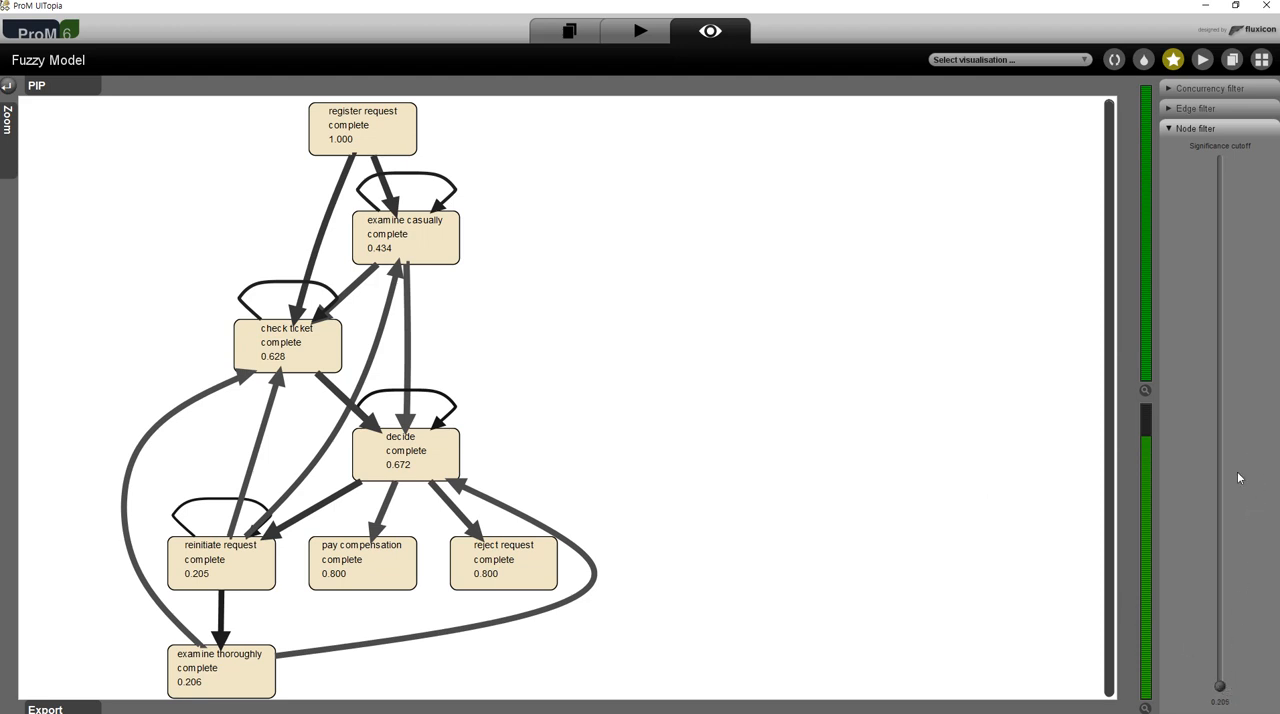
- Raise the node filter's significance cutoff to about 0.55 and open the detailed graph of the two-element cluster beside the main model
{"action": "left_click", "coordinate": [1215, 689]}
{"action": "left_click_drag", "start_coordinate": [1221, 692], "coordinate": [1221, 490]}
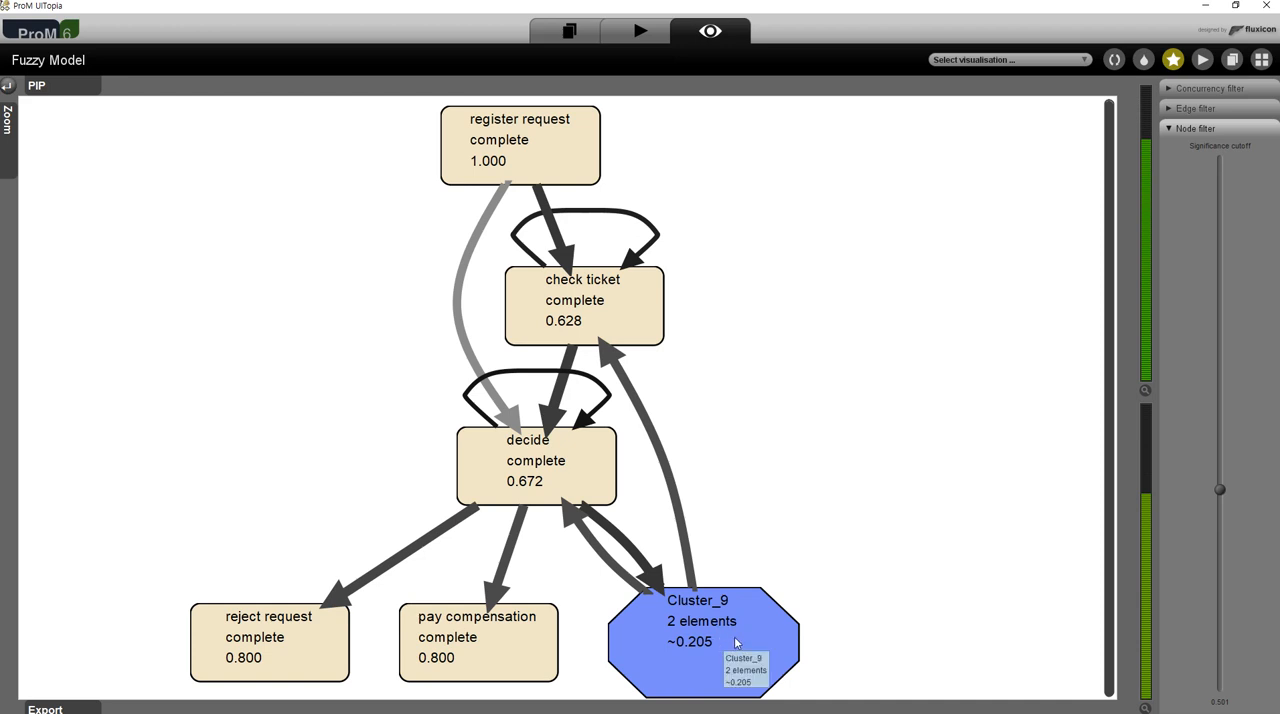
{"action": "left_click_drag", "start_coordinate": [1221, 489], "coordinate": [1221, 458]}
{"action": "left_click", "coordinate": [743, 642]}
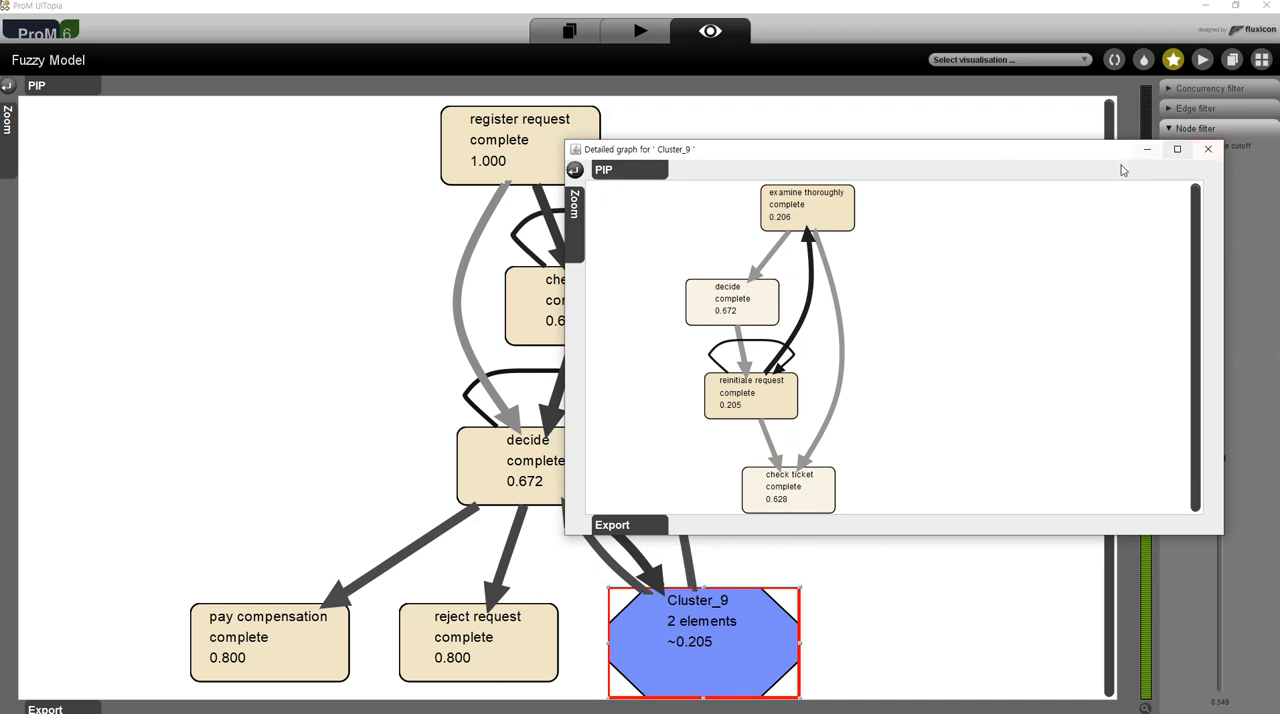
{"action": "left_click_drag", "start_coordinate": [563, 285], "coordinate": [798, 285]}
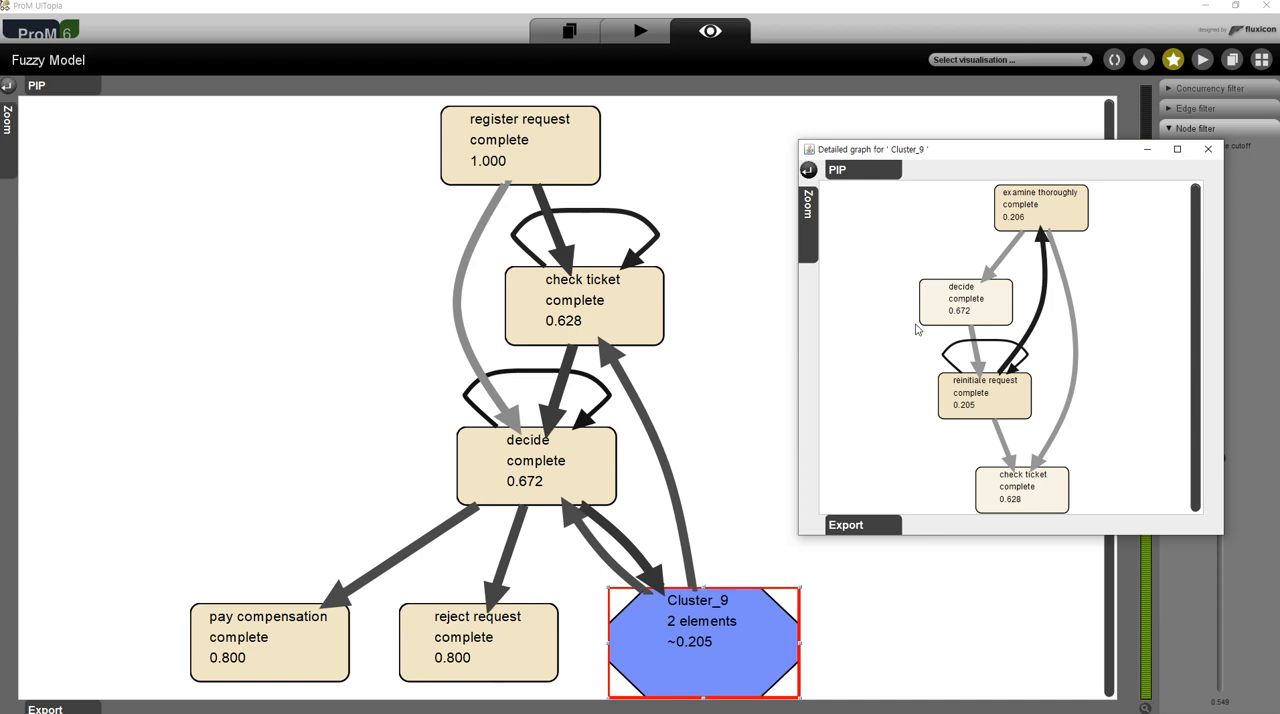
- Inspect the decide, check ticket, examine thoroughly and reinitiate request nodes in the cluster's detailed graph and close it
{"action": "left_click", "coordinate": [983, 307]}
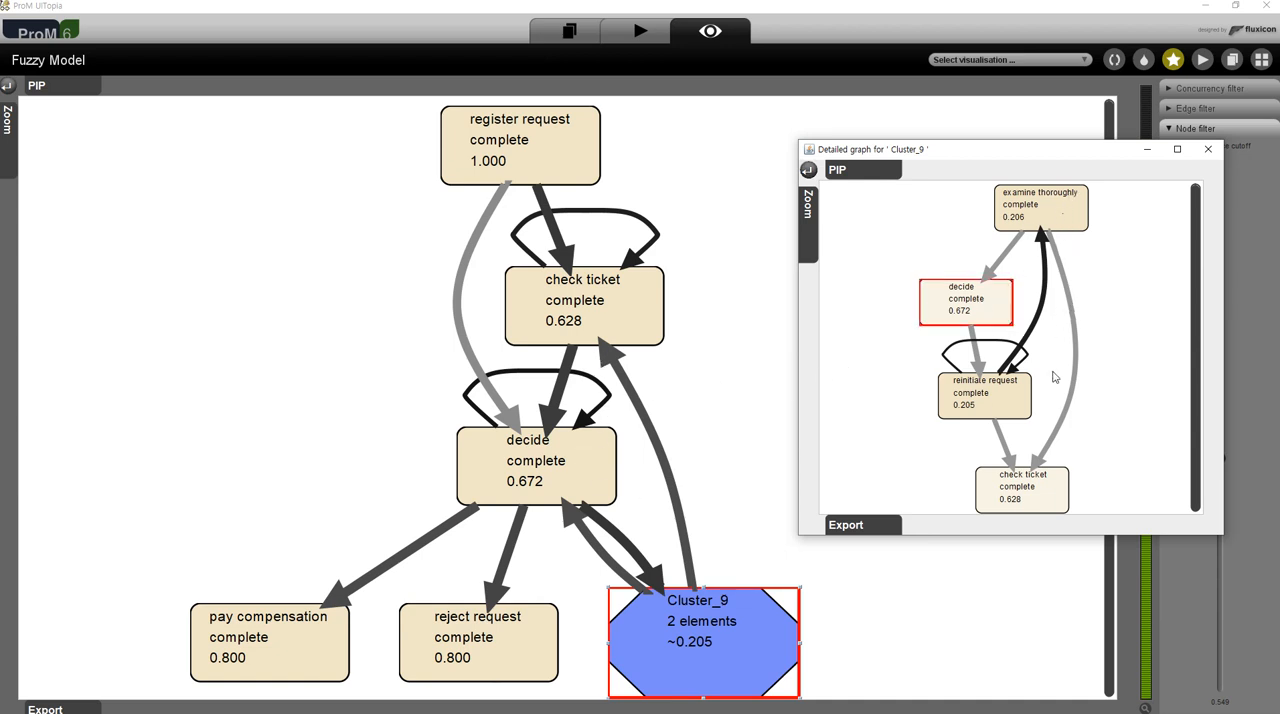
{"action": "left_click", "coordinate": [1037, 493]}
{"action": "left_click", "coordinate": [967, 312]}
{"action": "left_click", "coordinate": [1028, 492]}
{"action": "left_click", "coordinate": [983, 305]}
{"action": "left_click", "coordinate": [1062, 203]}
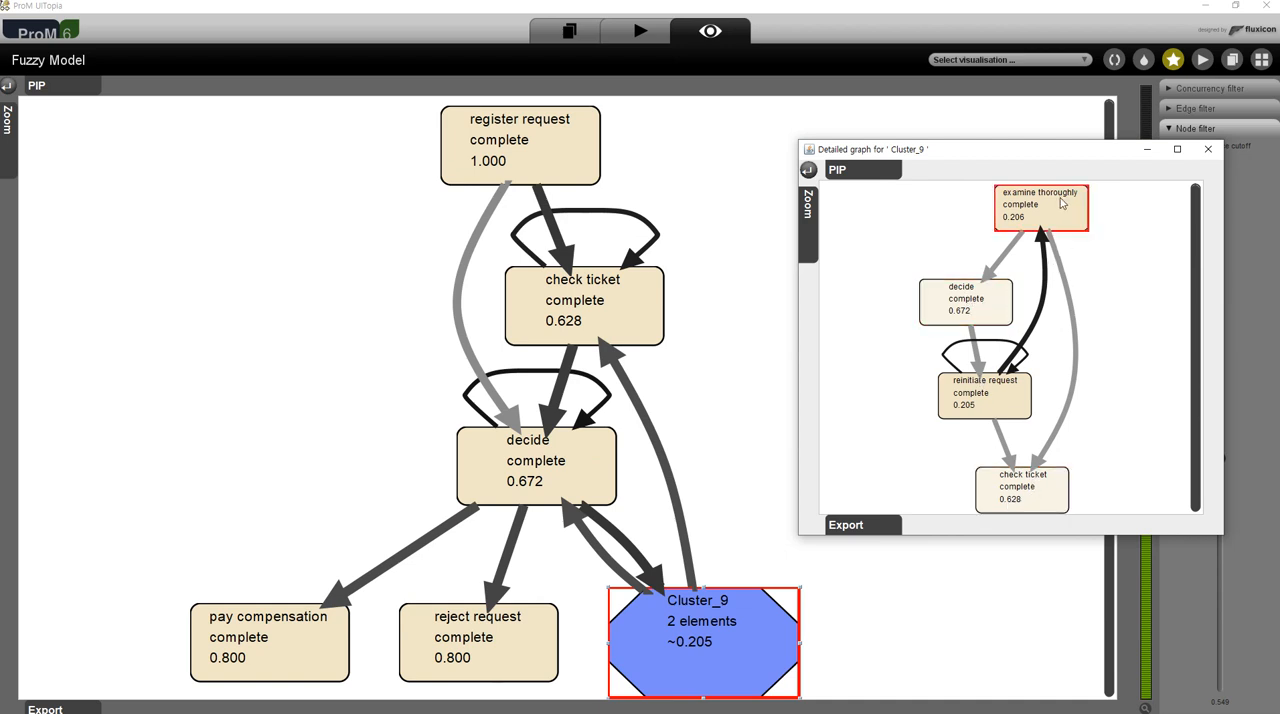
{"action": "left_click", "coordinate": [992, 303]}
{"action": "left_click", "coordinate": [982, 398]}
{"action": "left_click", "coordinate": [988, 395]}
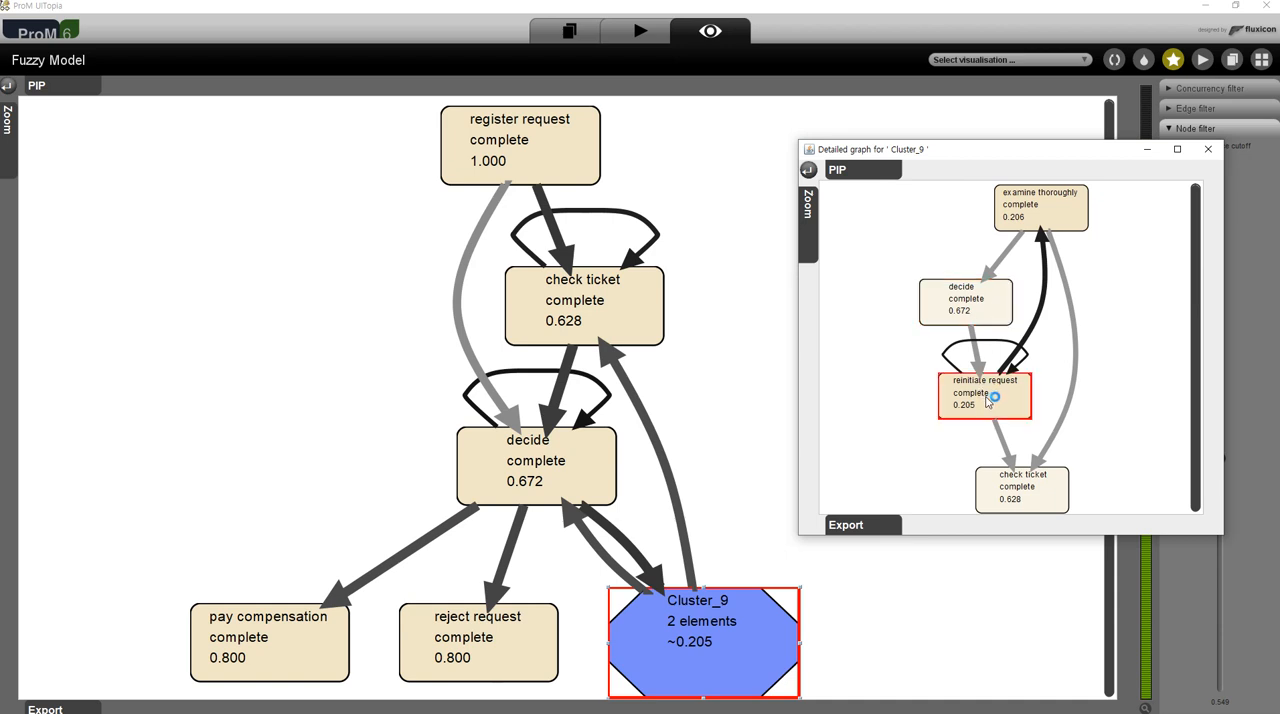
{"action": "left_click", "coordinate": [1058, 210]}
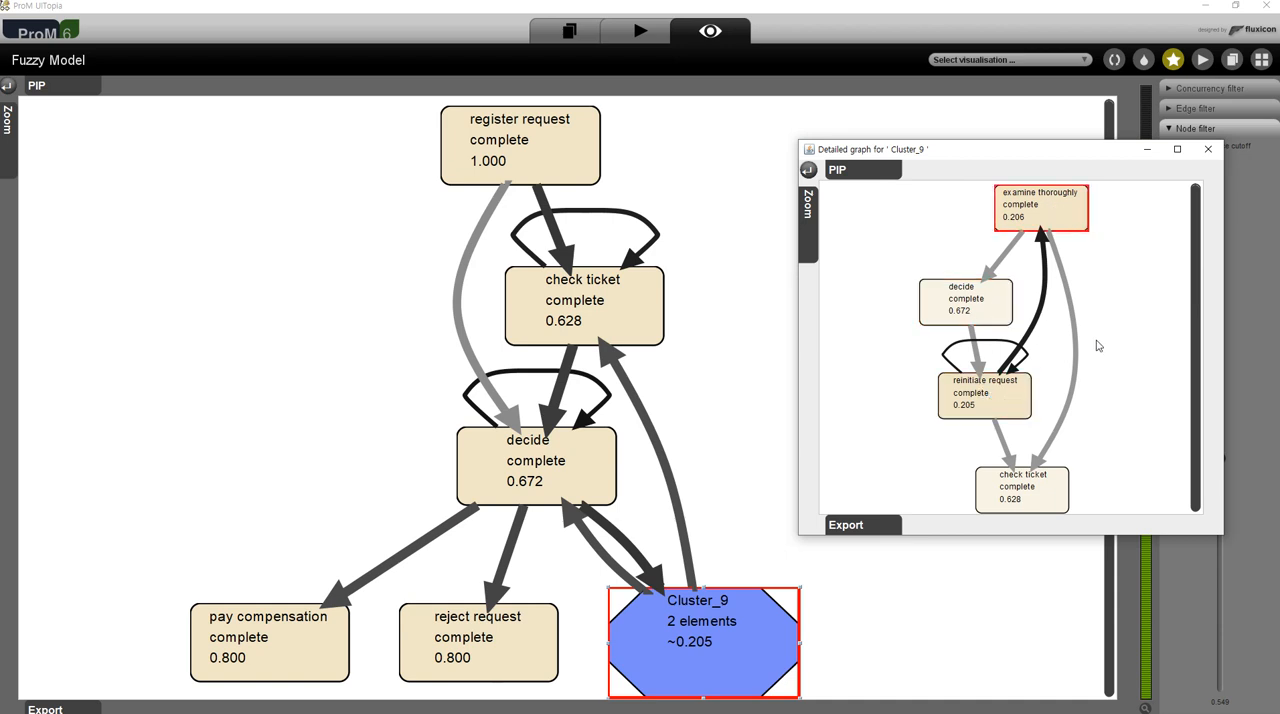
{"action": "left_click", "coordinate": [1040, 488]}
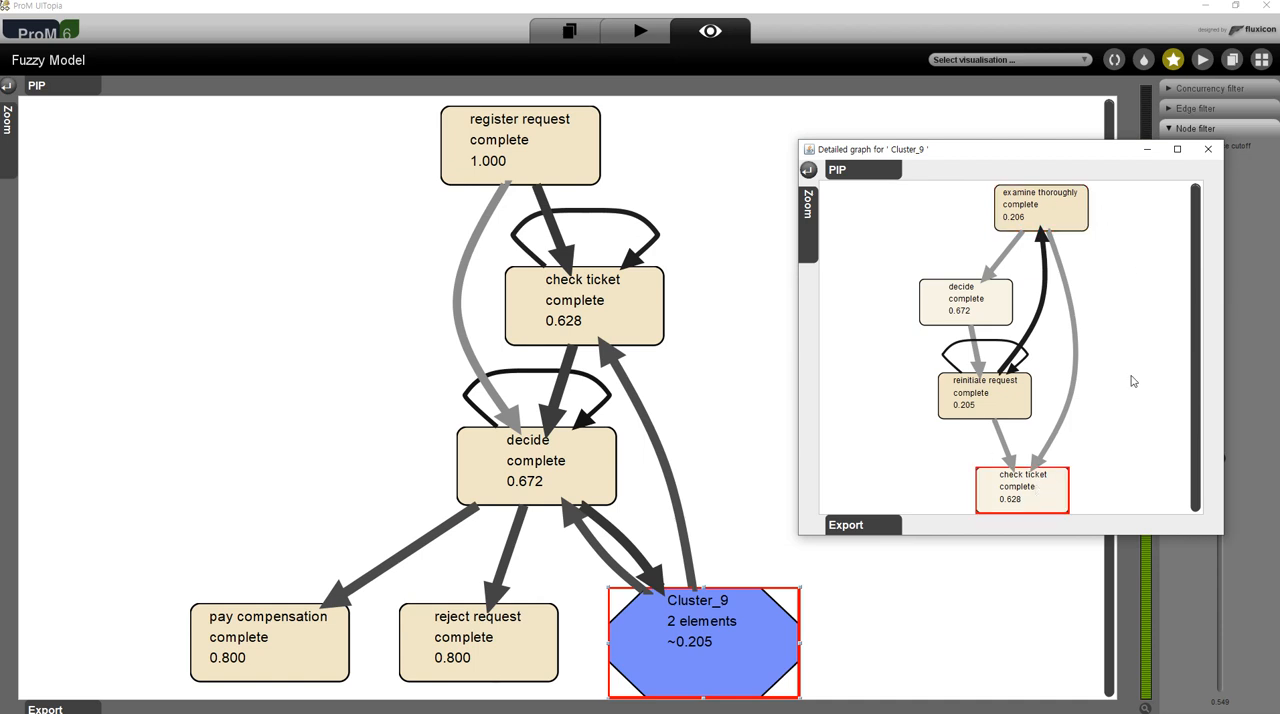
{"action": "left_click", "coordinate": [1205, 152]}
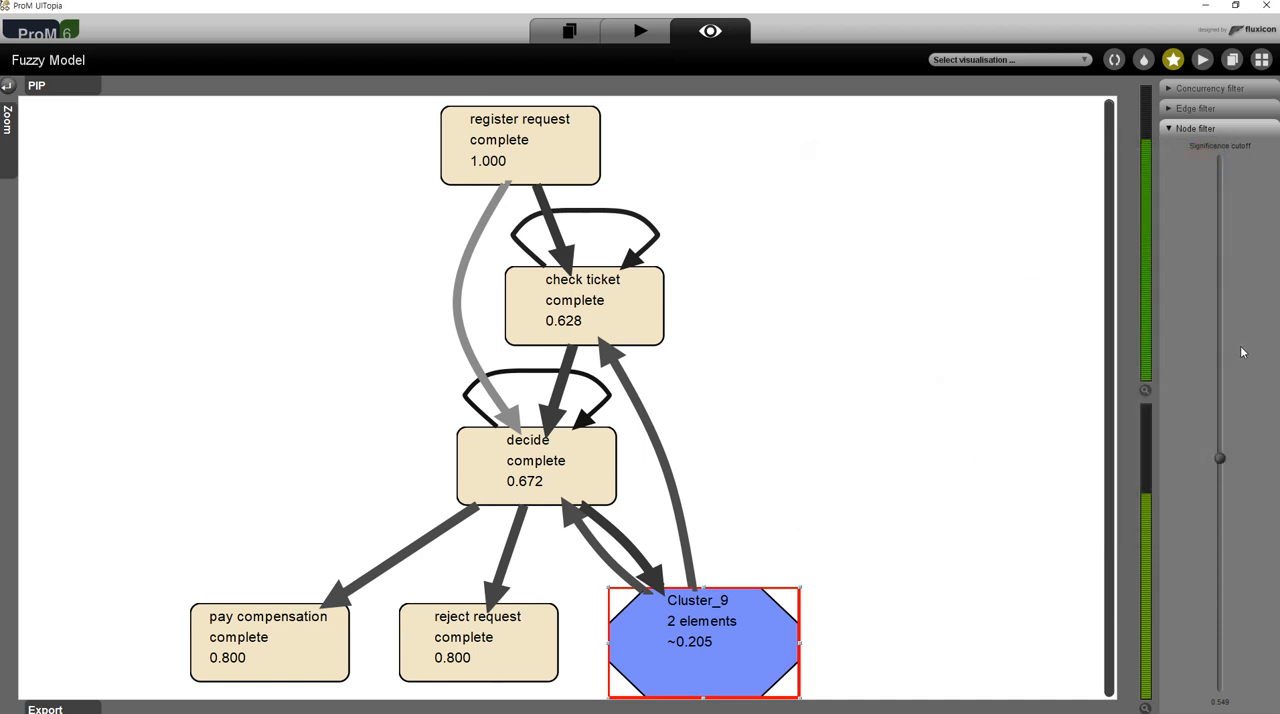
- Raise the node significance cutoff to about 0.87, lower it to about 0.82 and inspect the detailed graph of the seven-element cluster
{"action": "left_click_drag", "start_coordinate": [1218, 458], "coordinate": [1231, 235]}
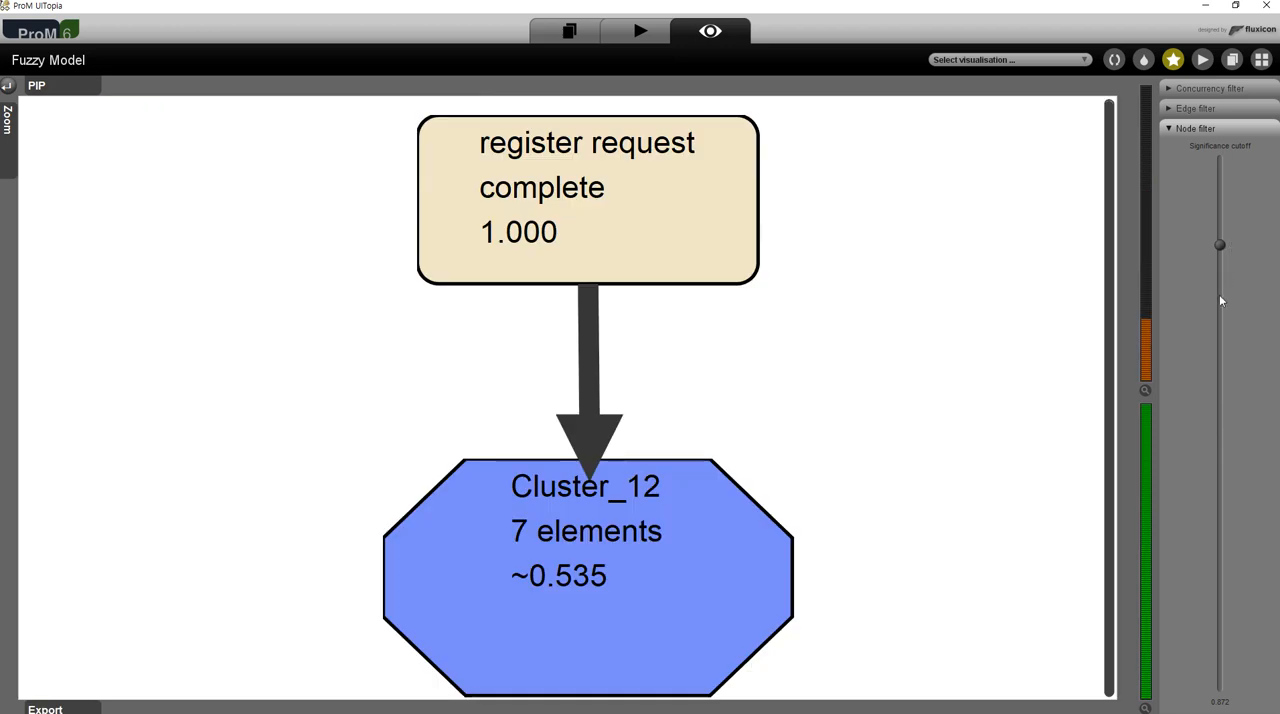
{"action": "left_click", "coordinate": [720, 216]}
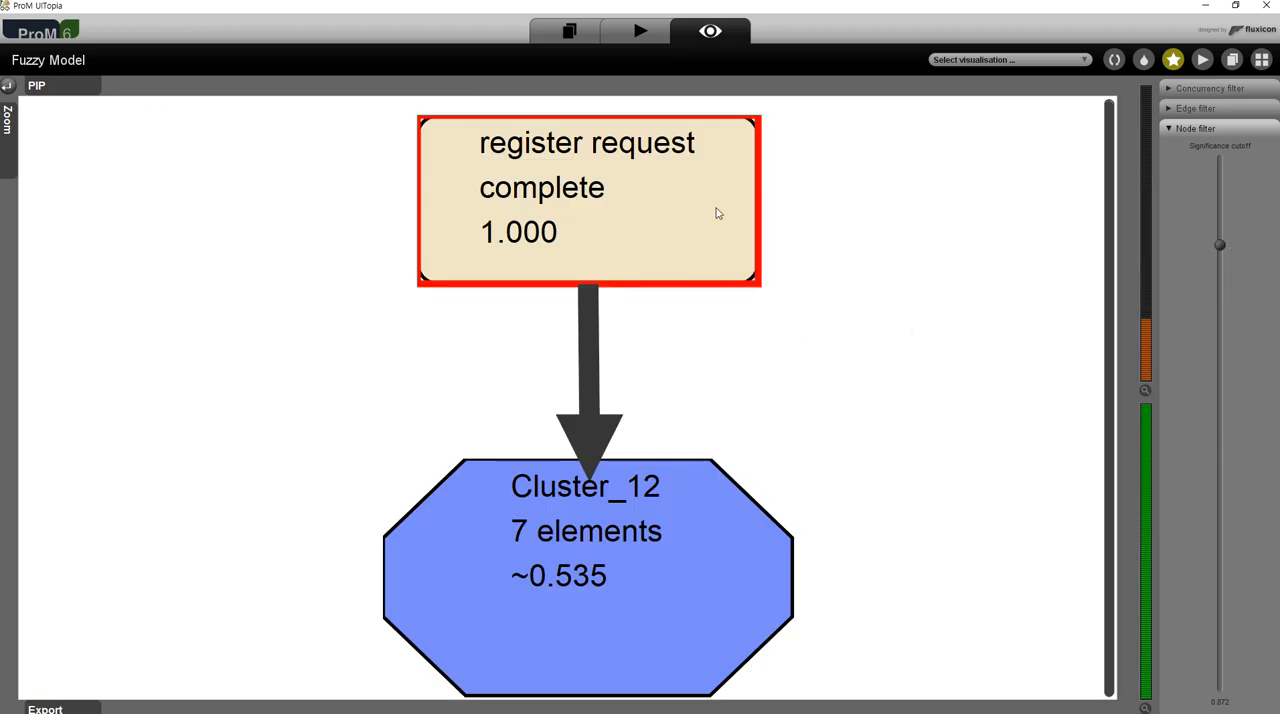
{"action": "left_click_drag", "start_coordinate": [1219, 244], "coordinate": [1219, 279]}
{"action": "left_click", "coordinate": [665, 570]}
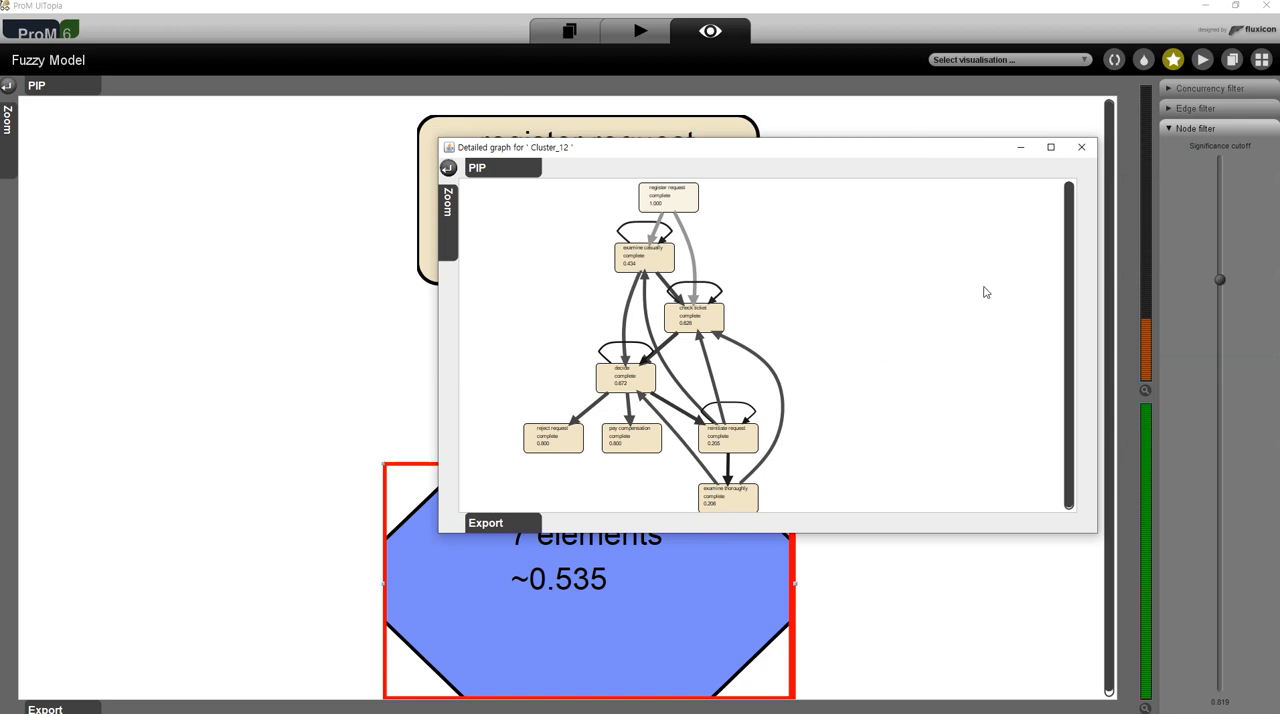
{"action": "left_click", "coordinate": [1081, 147]}
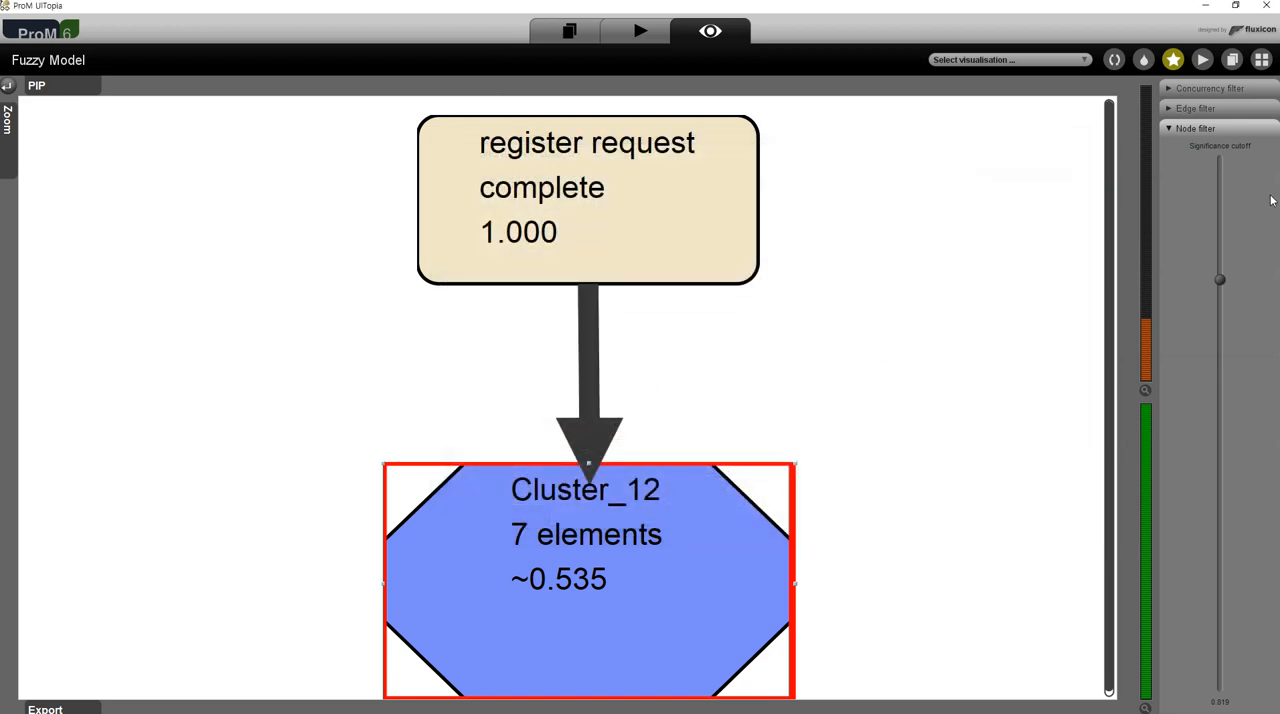
- Return the node significance cutoff to 0.205 and set the edge filter's cutoff to 0.000
{"action": "left_click_drag", "start_coordinate": [1220, 279], "coordinate": [1221, 688]}
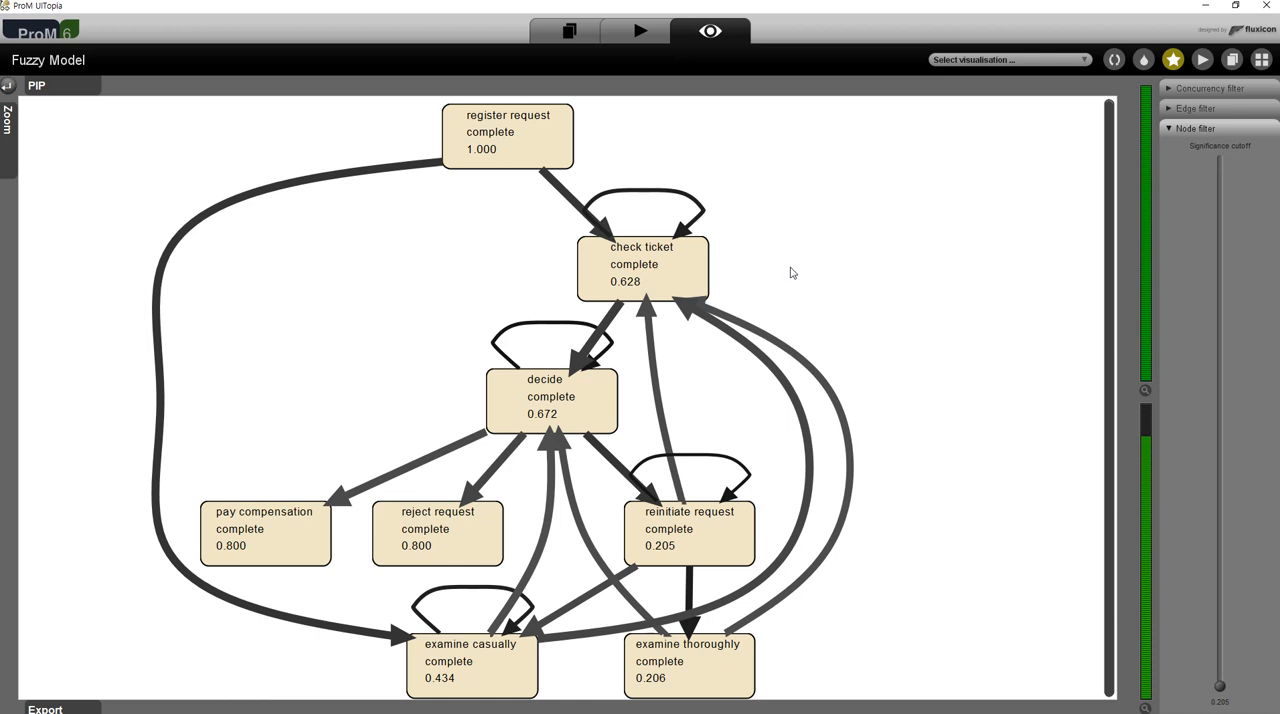
{"action": "left_click", "coordinate": [1220, 110]}
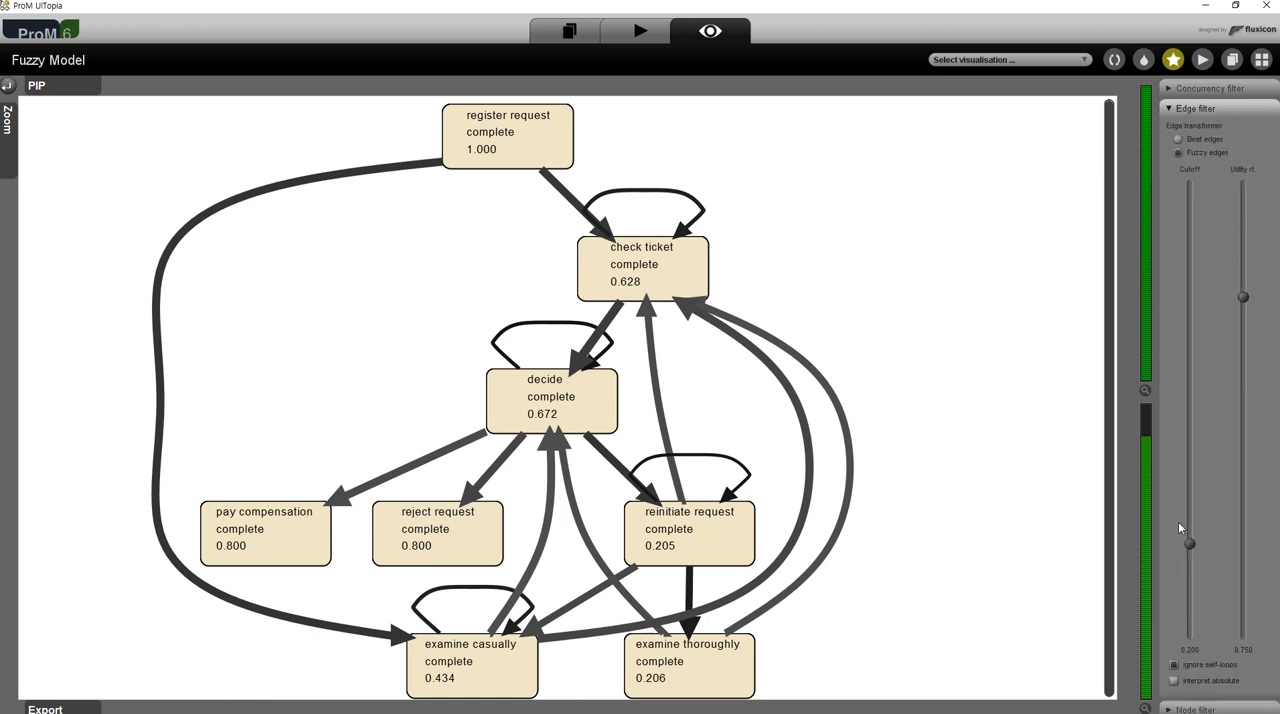
{"action": "left_click_drag", "start_coordinate": [1194, 546], "coordinate": [1189, 634]}
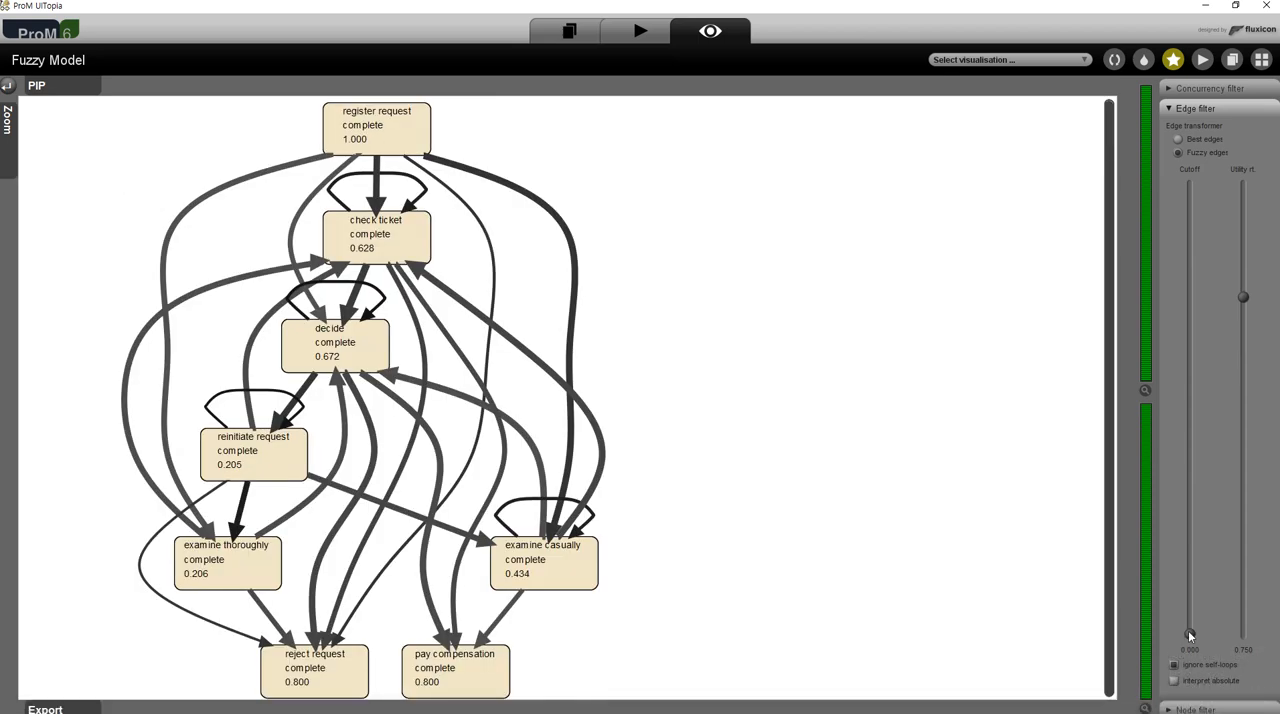
{"action": "left_click_drag", "start_coordinate": [1188, 630], "coordinate": [1191, 256]}
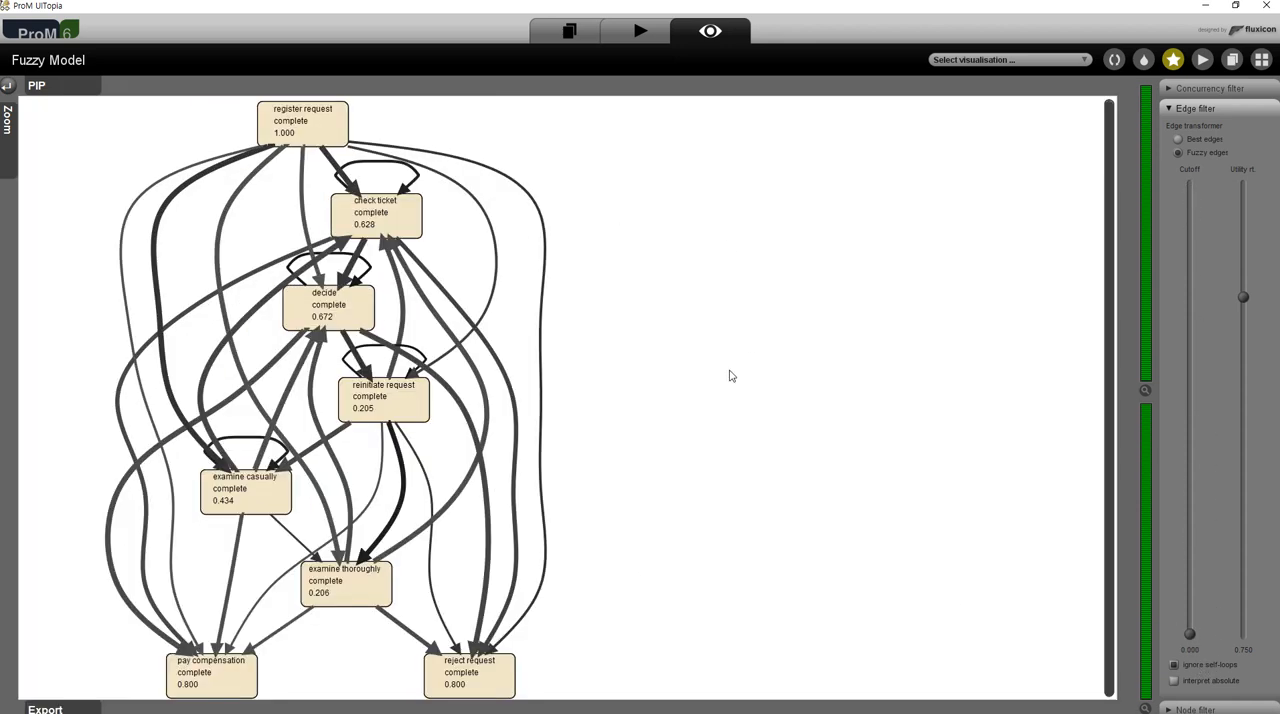
- Raise the edge filter's utility ratio to about 0.96, view the concurrency filter settings and return to the overview of all views
{"action": "left_click_drag", "start_coordinate": [1243, 297], "coordinate": [1248, 205]}
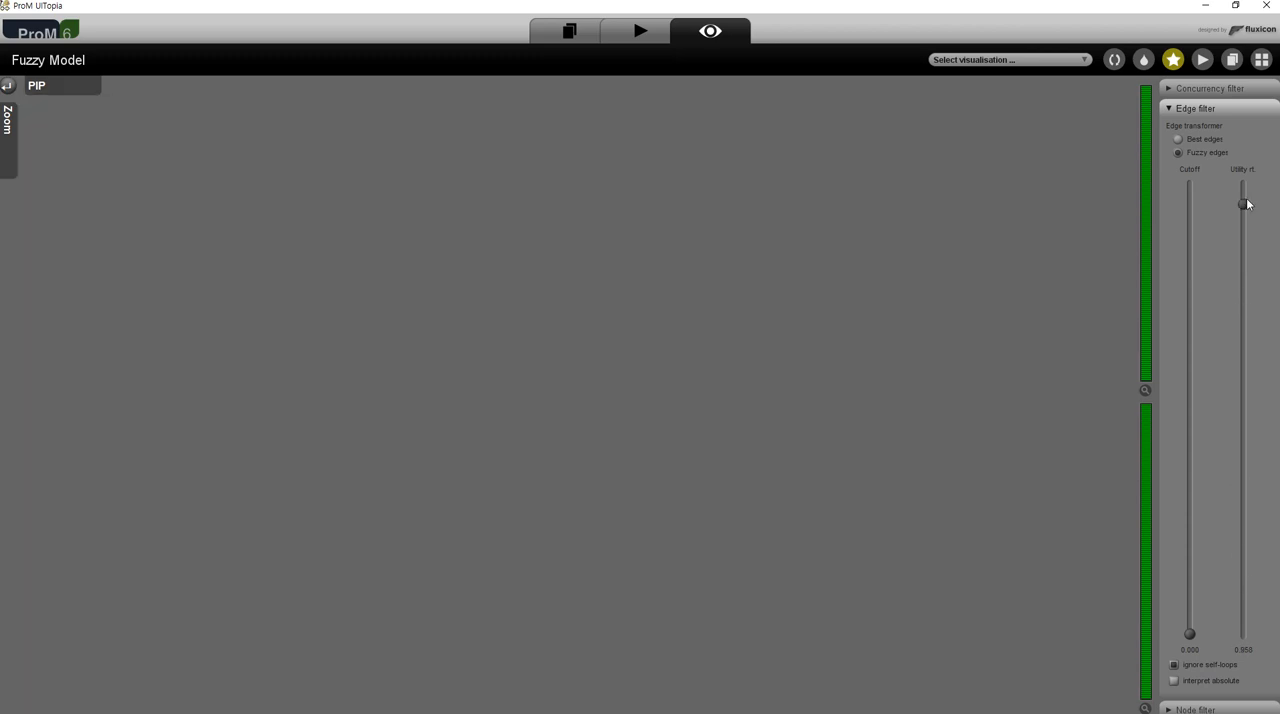
{"action": "left_click", "coordinate": [1206, 89]}
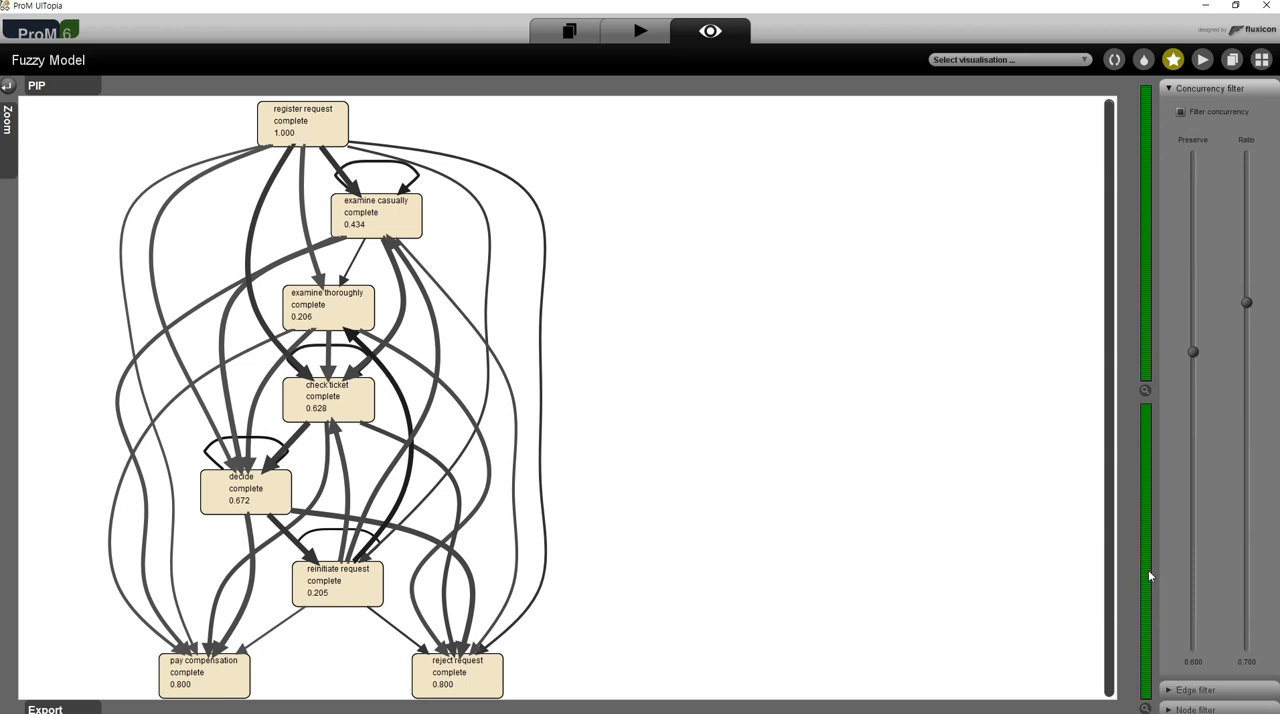
{"action": "mouse_move", "coordinate": [1147, 572]}
{"action": "left_click", "coordinate": [1261, 60]}
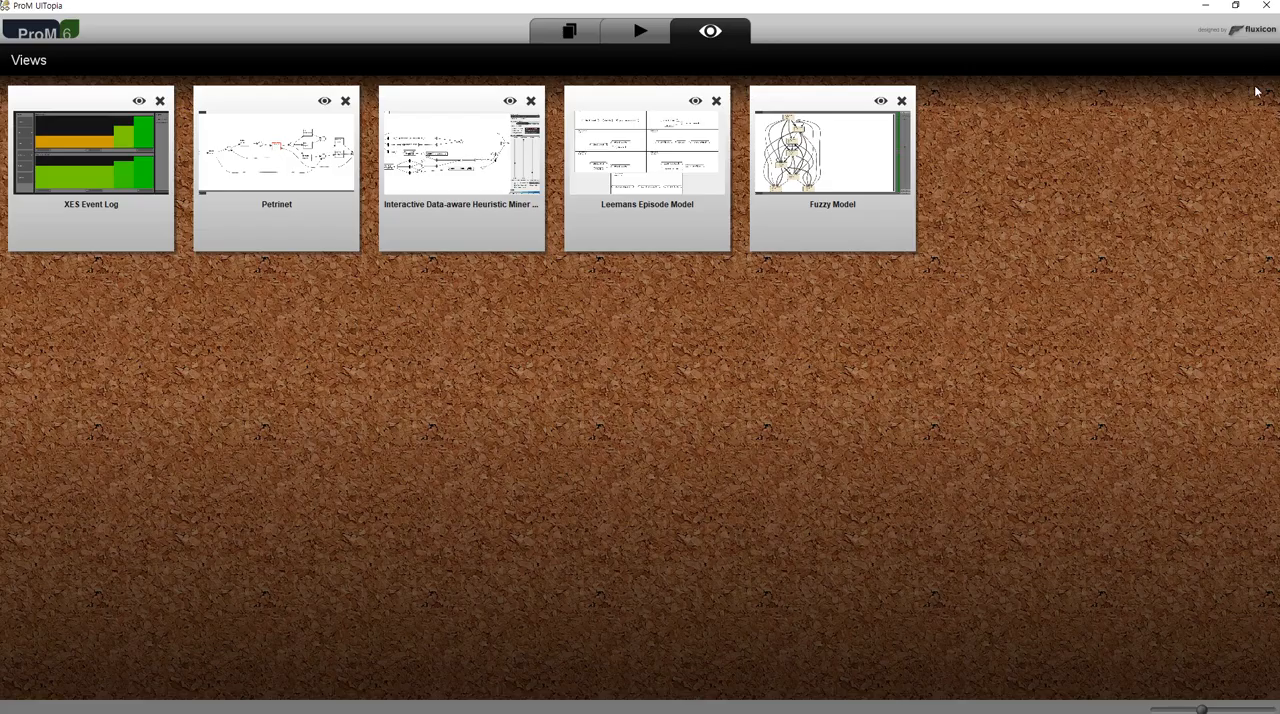